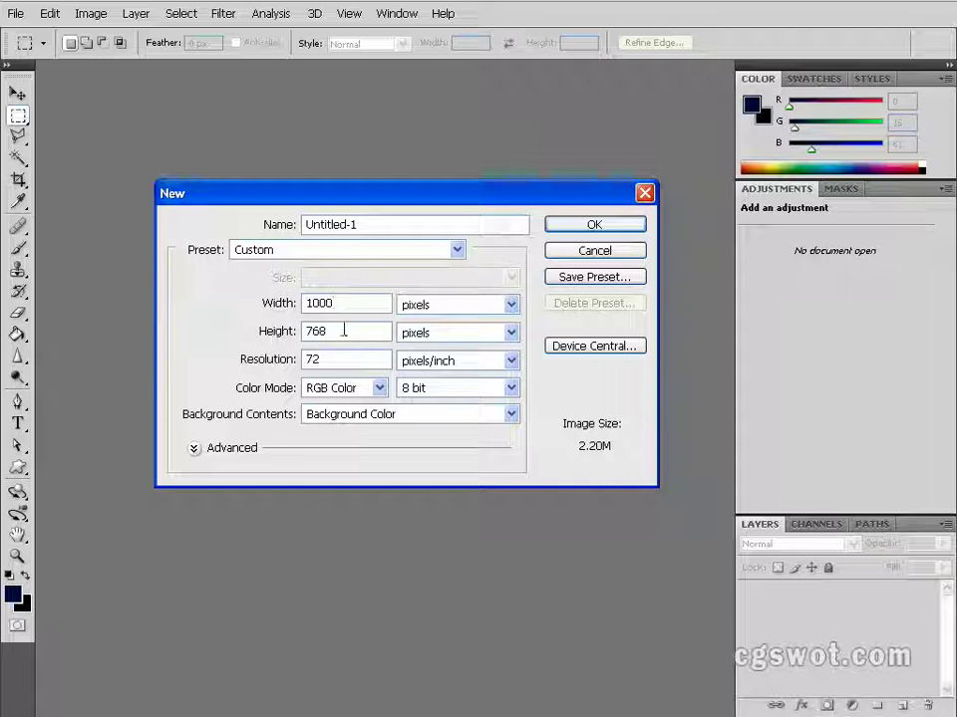
Step: Create the new document with a height of 1000 pixels and enlarge its window around the canvas
double_click(346, 330)
type("1000")
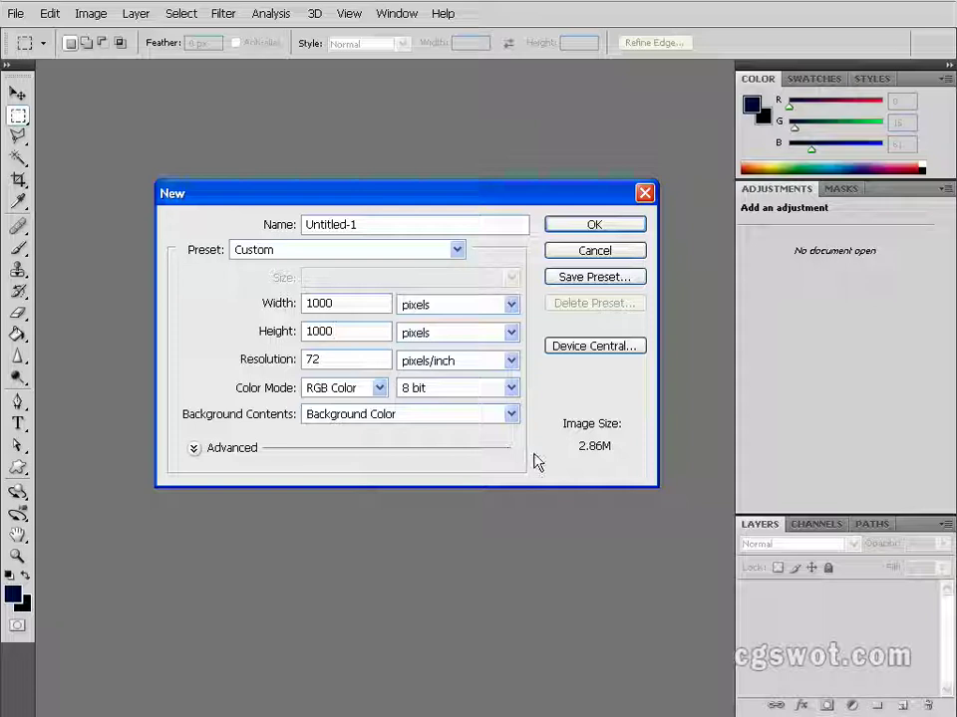
left_click(600, 227)
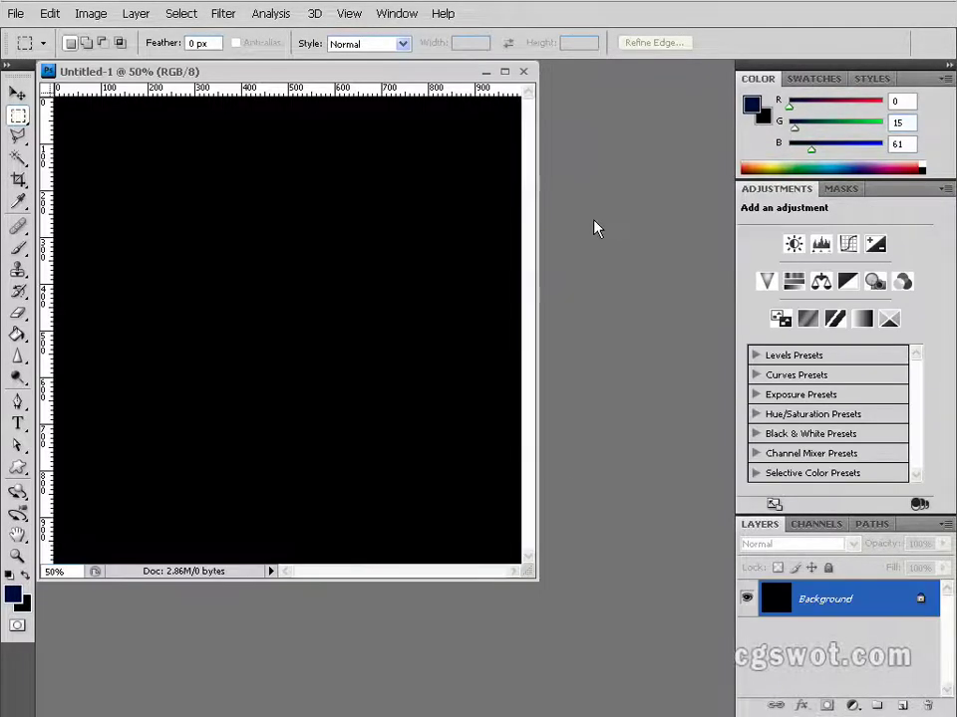
left_click_drag(536, 585, 722, 703)
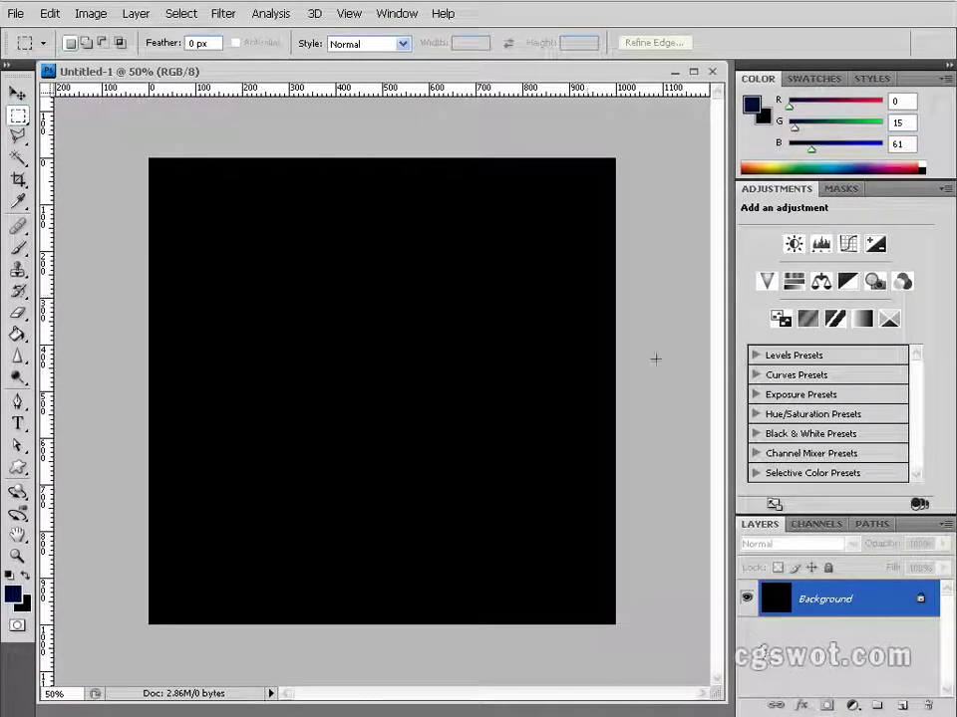
Step: Set the foreground color to the medium blue 3578cc
left_click(15, 600)
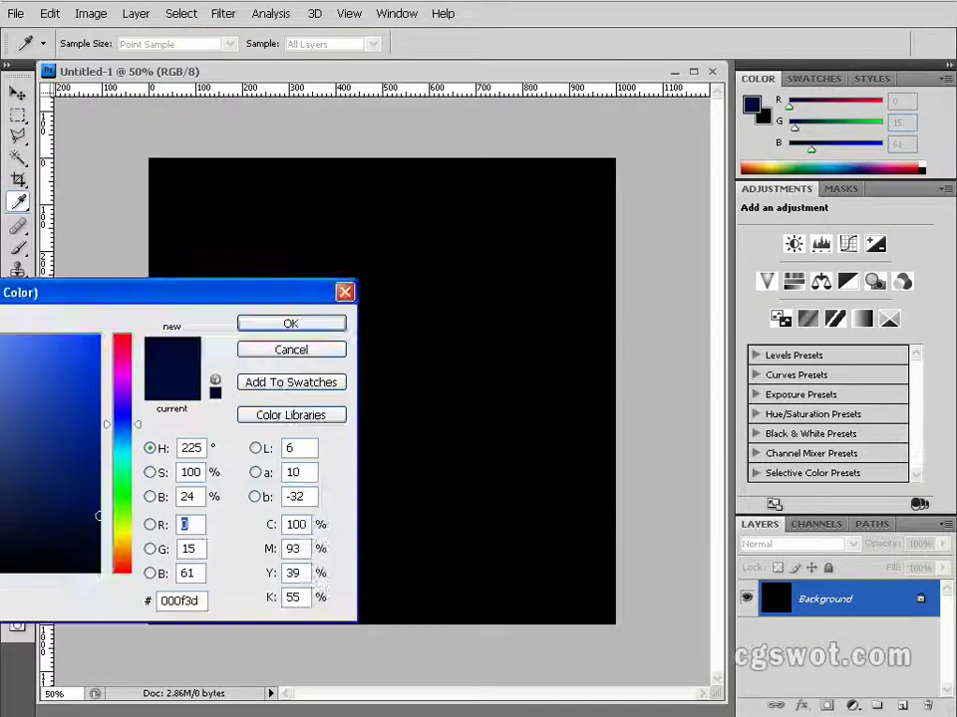
left_click_drag(221, 299, 575, 246)
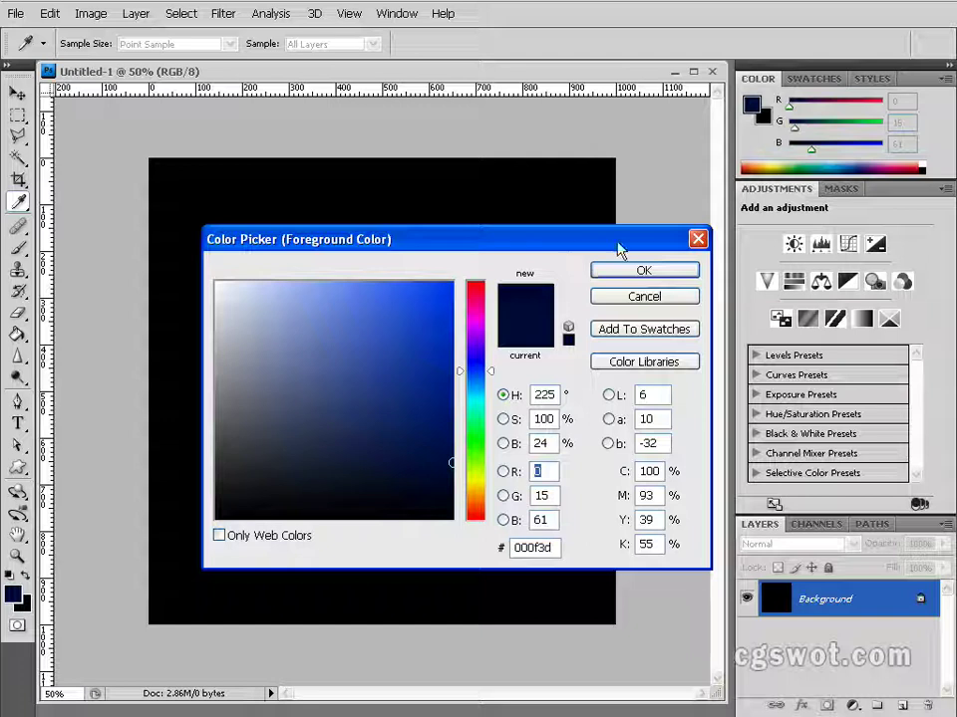
left_click(358, 412)
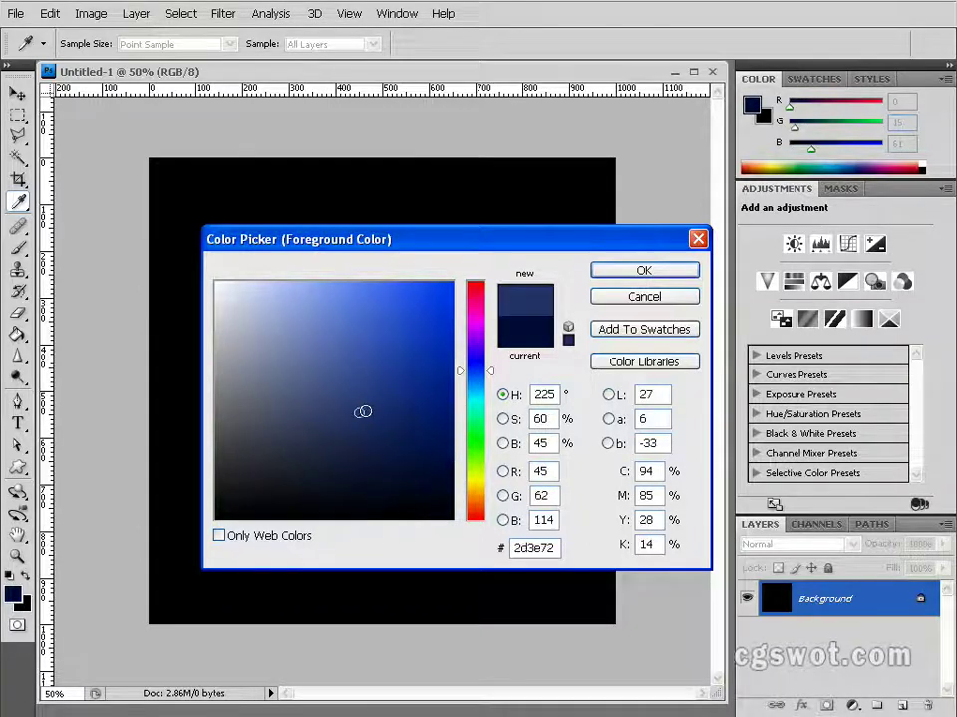
mouse_move(362, 411)
left_mouse_down()
mouse_move(353, 418)
mouse_move(339, 392)
left_mouse_up()
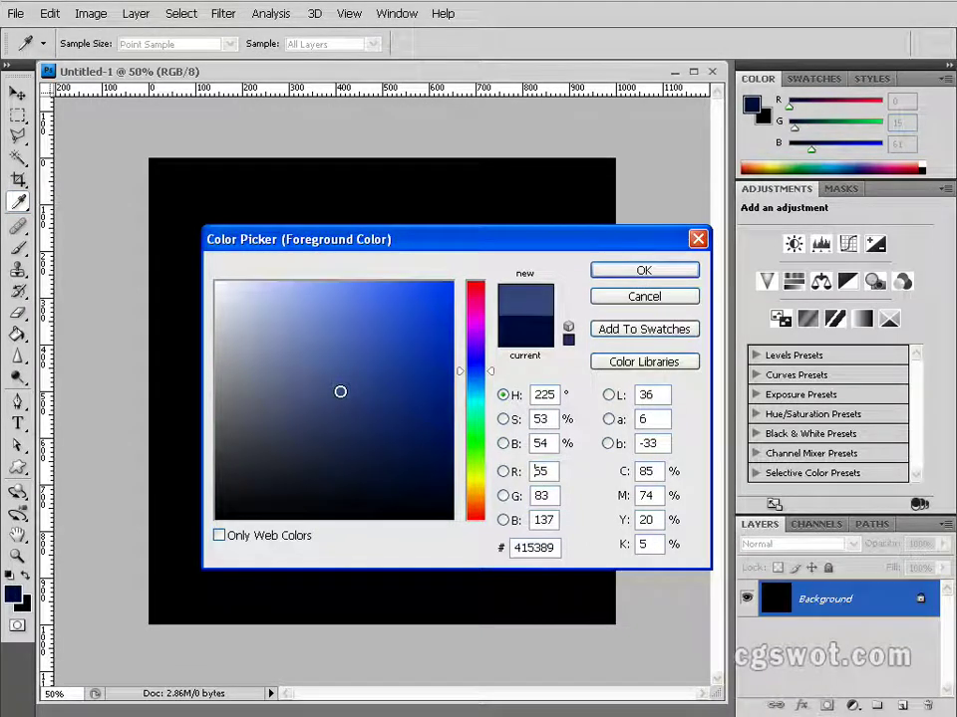
left_click_drag(488, 377, 490, 377)
left_click_drag(383, 374, 378, 336)
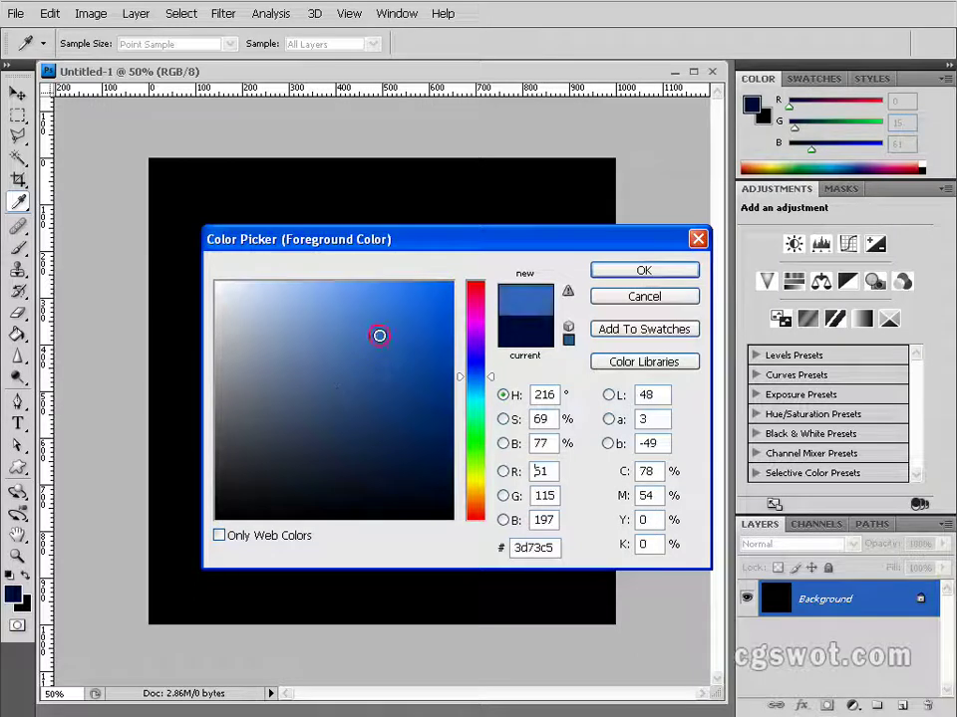
left_click(491, 385)
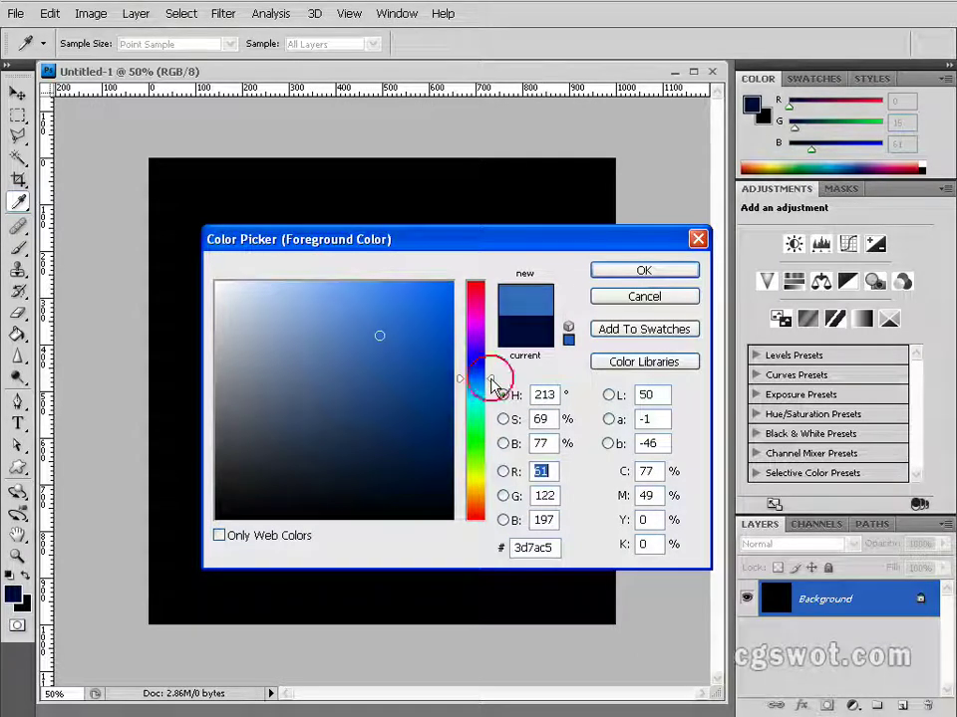
left_click_drag(394, 333, 391, 329)
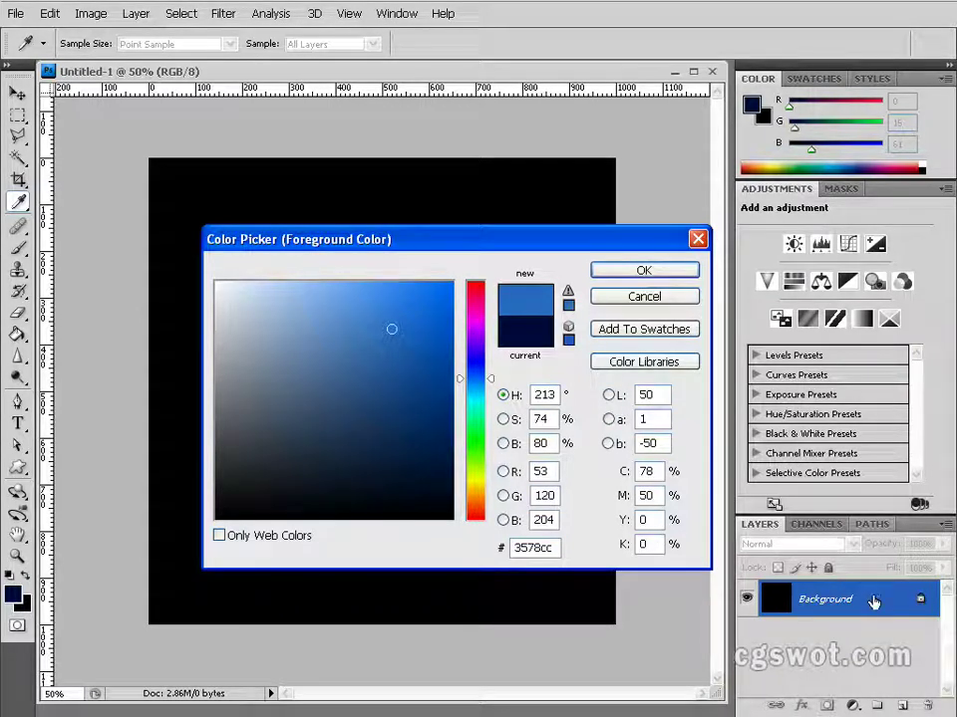
left_click(675, 272)
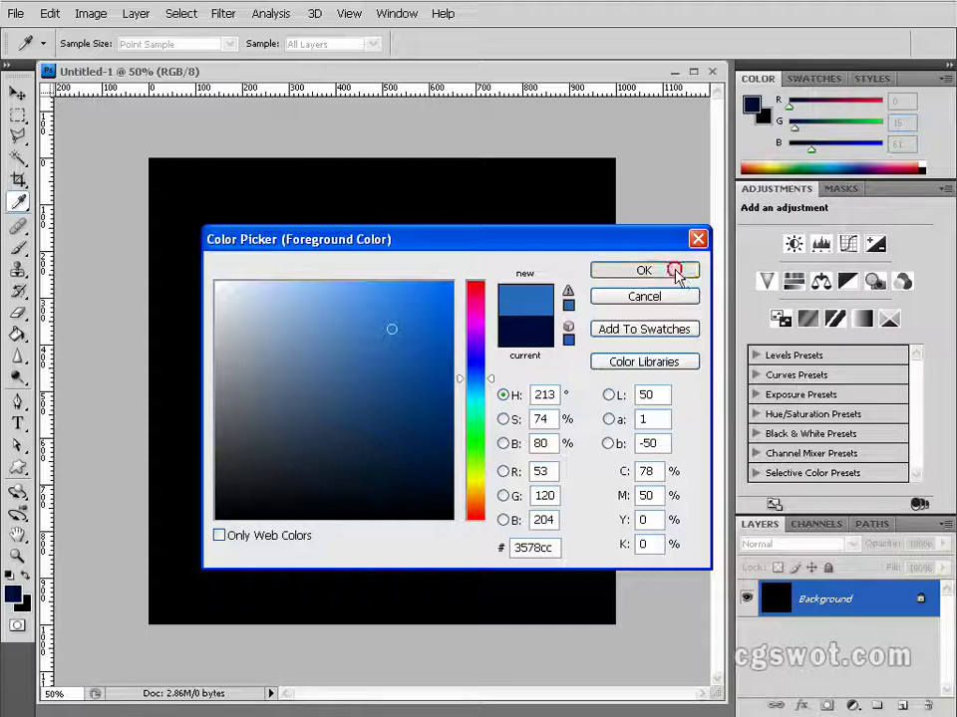
Step: Add a new layer above the background and fill it with the blue foreground color using the Paint Bucket
left_click(901, 704)
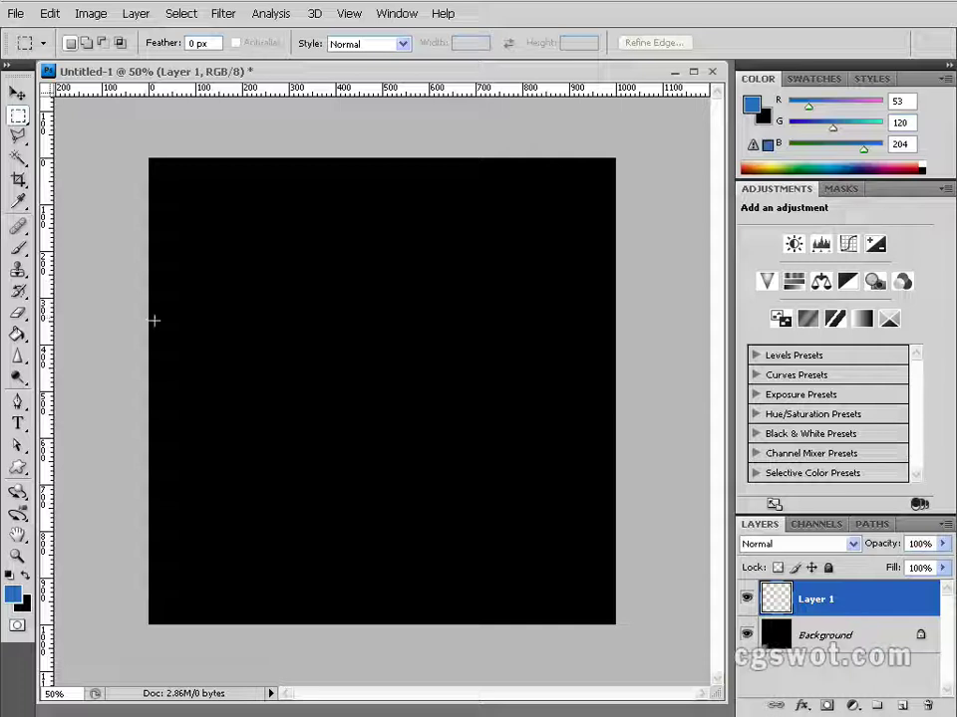
left_click(18, 335)
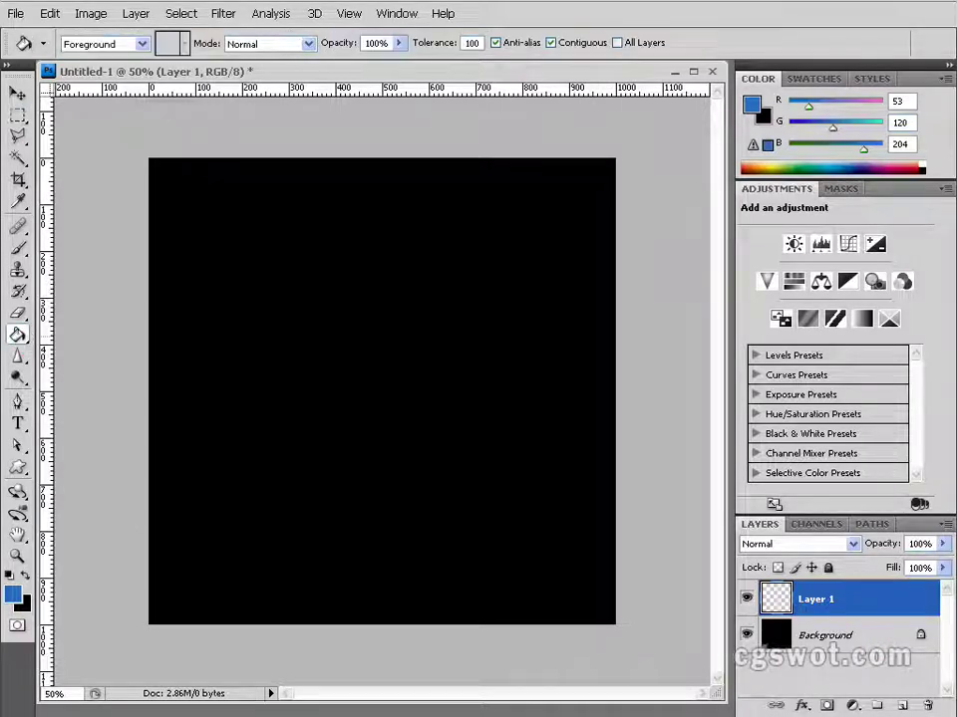
left_click(318, 339)
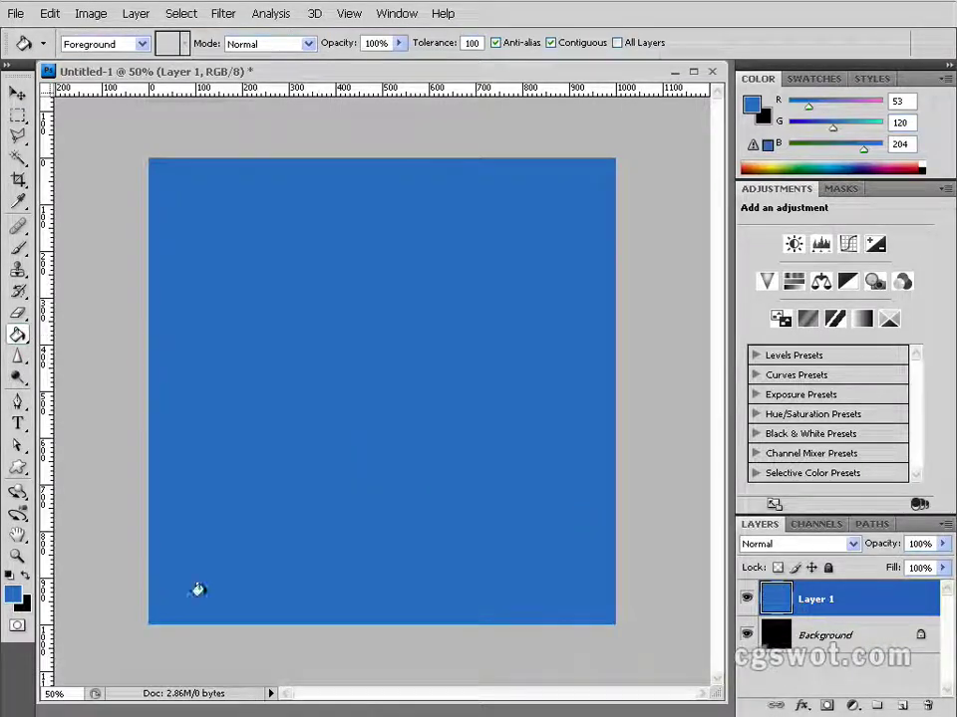
left_click(873, 604)
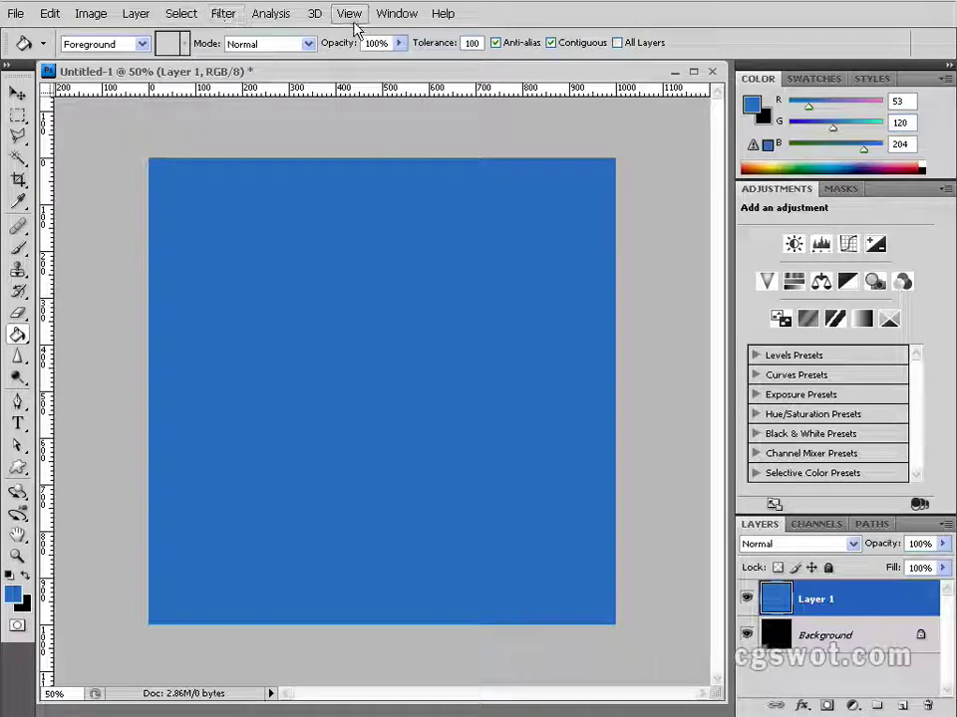
Step: Apply Add Noise to the blue layer with an amount of 122.42%, uniform distribution and monochromatic noise
left_click(219, 14)
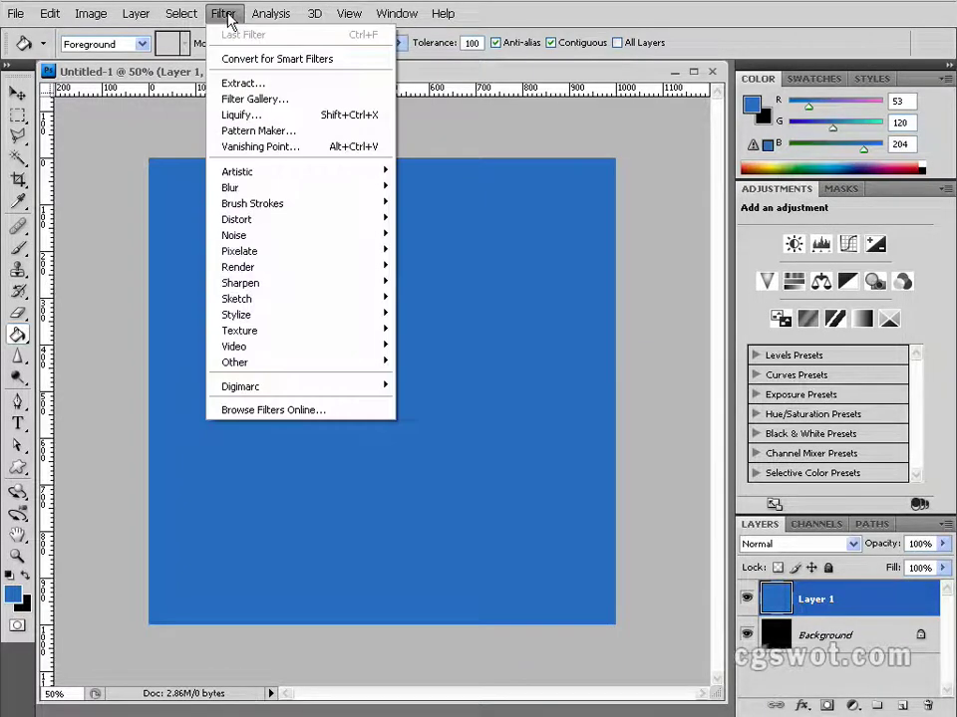
mouse_move(347, 241)
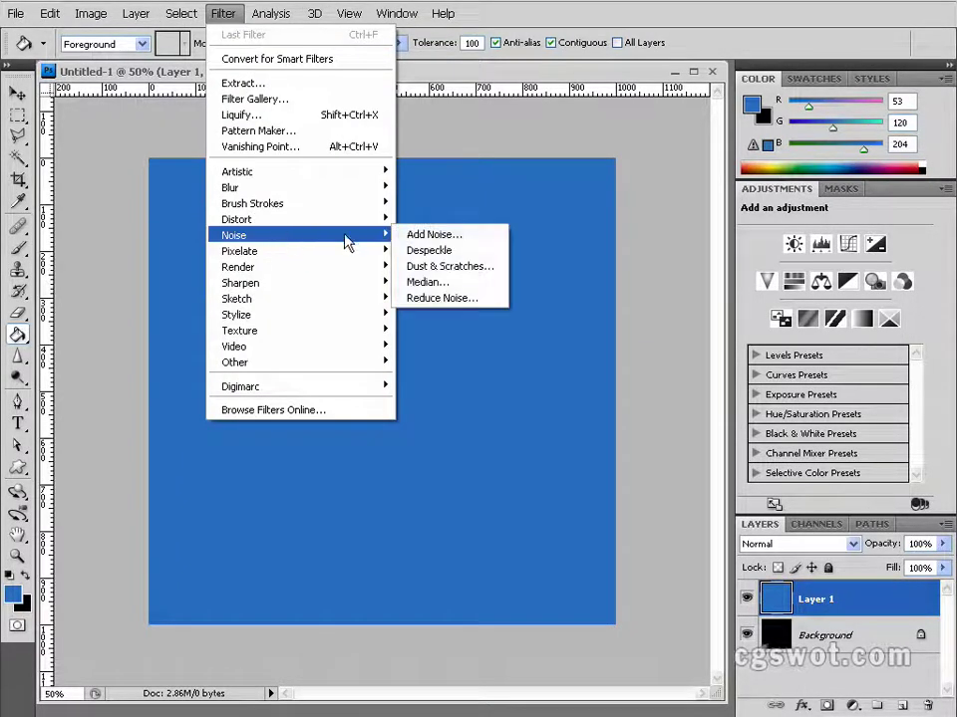
left_click(451, 236)
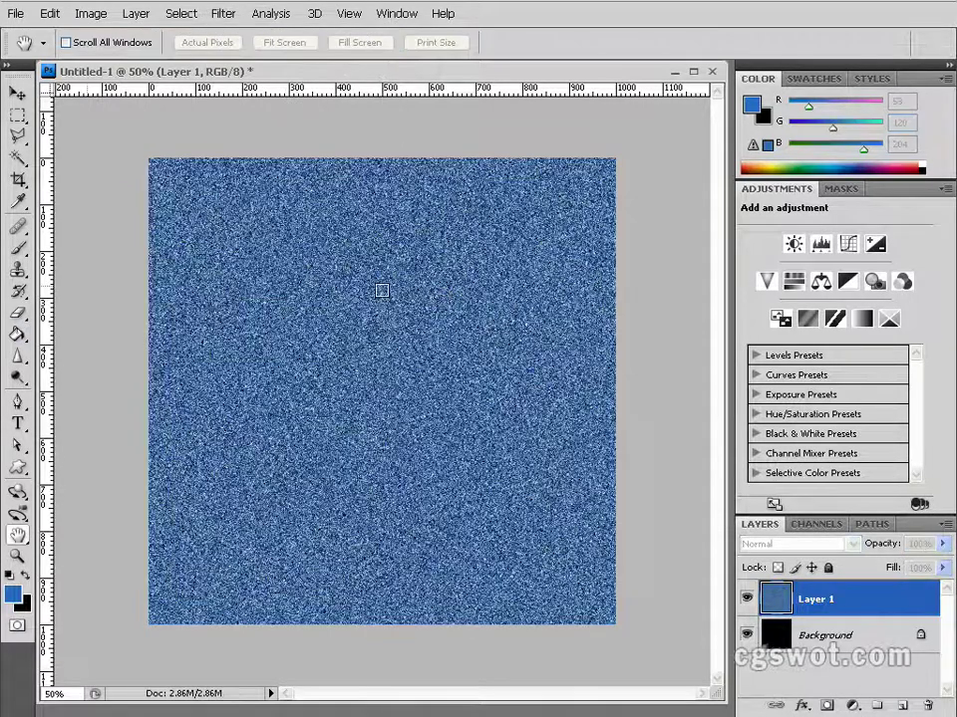
left_click_drag(339, 237, 572, 213)
left_click_drag(450, 489, 465, 493)
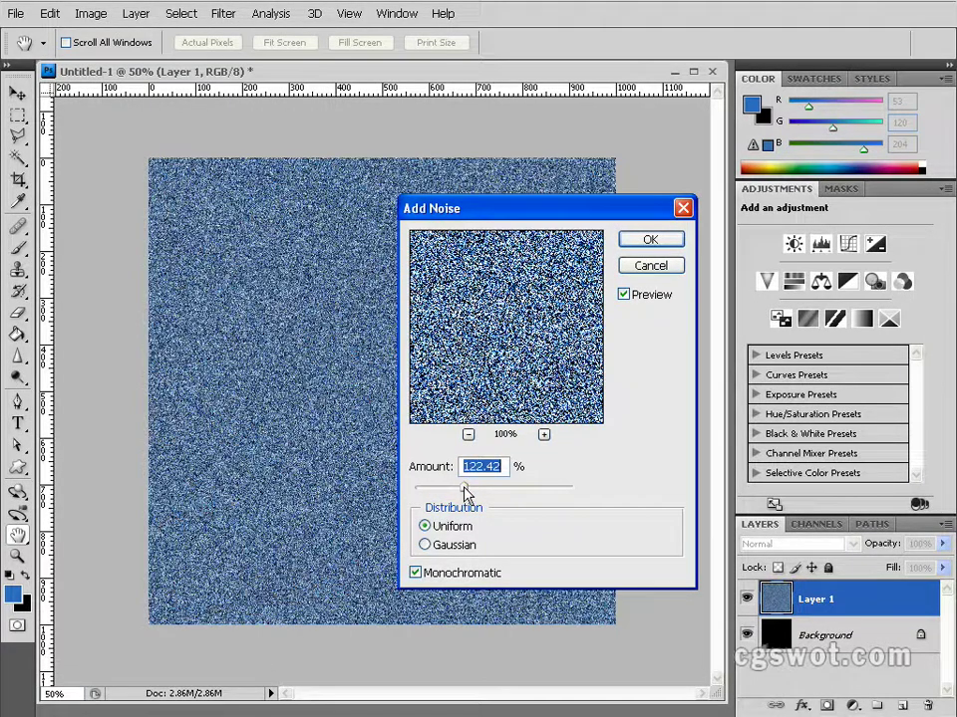
left_click(645, 240)
key("g")
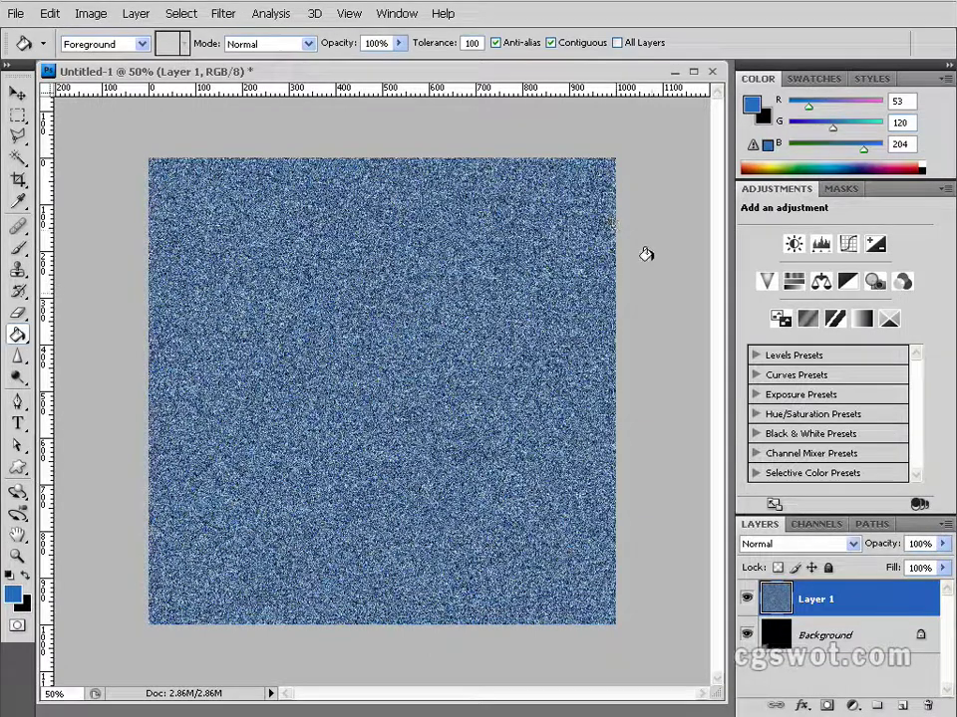
Step: Duplicate the noise layer within the same document, keeping the suggested name
right_click(852, 602)
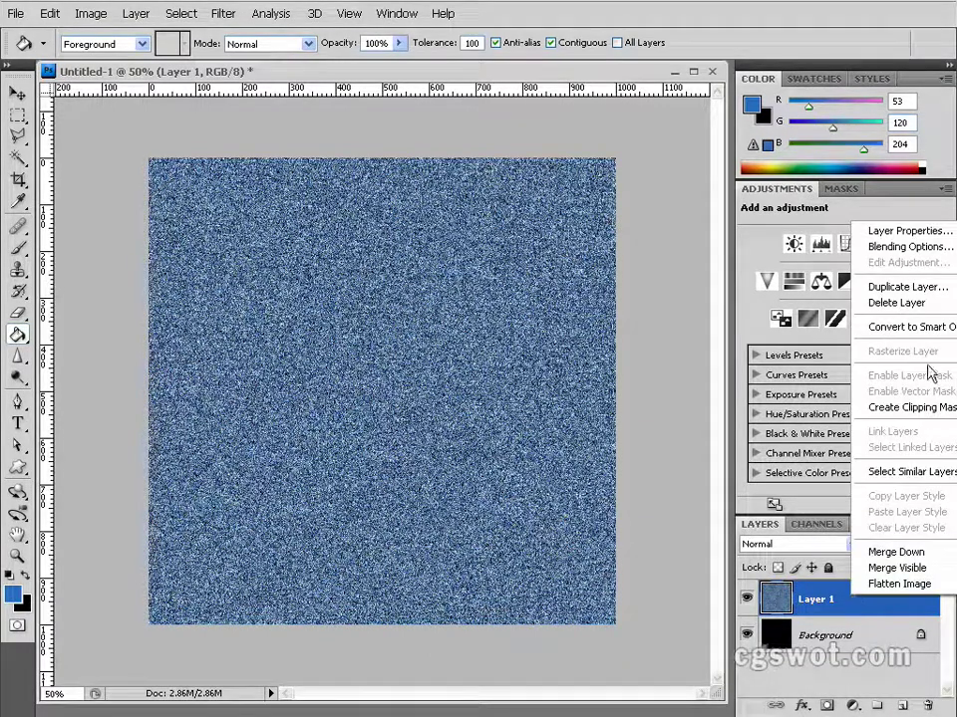
left_click(937, 286)
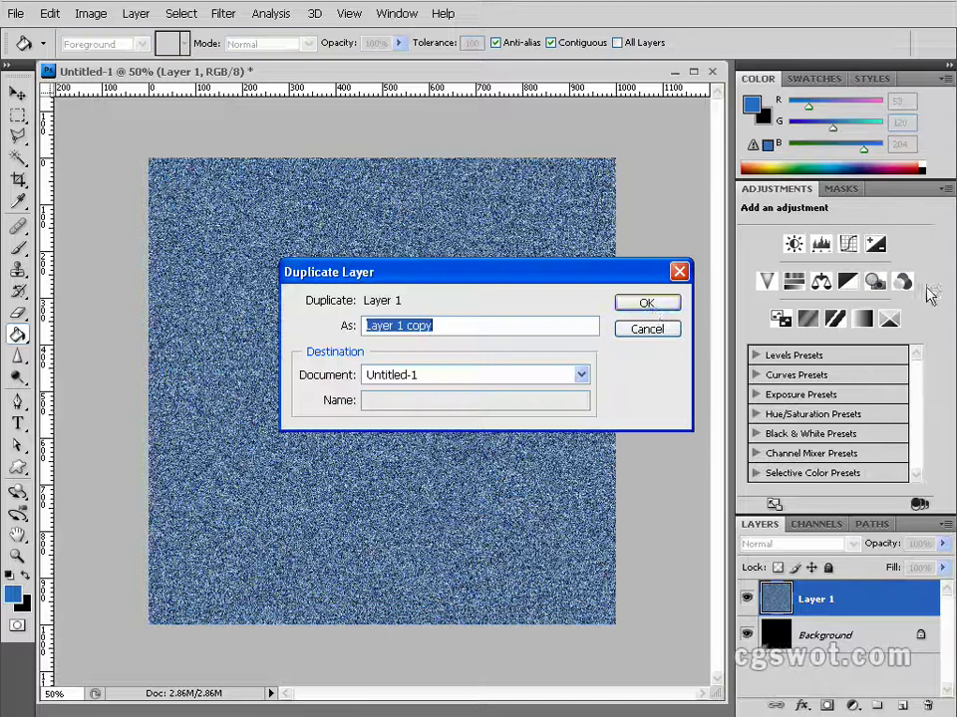
left_click(643, 302)
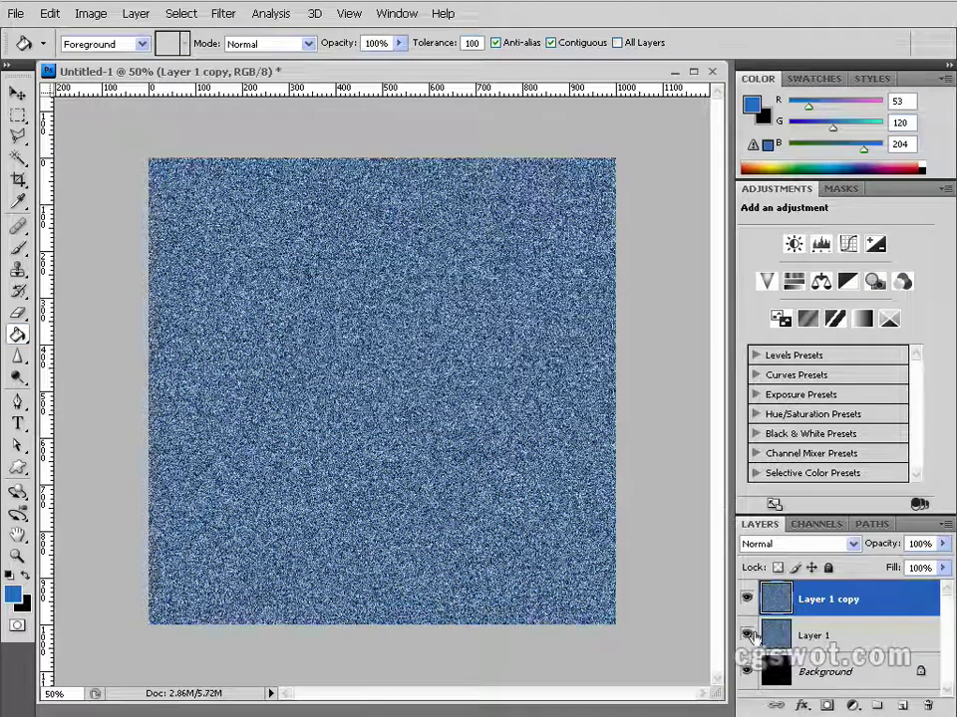
Step: Hide the duplicated noise layer and select the original Layer 1, leaving it visible
left_click(748, 634)
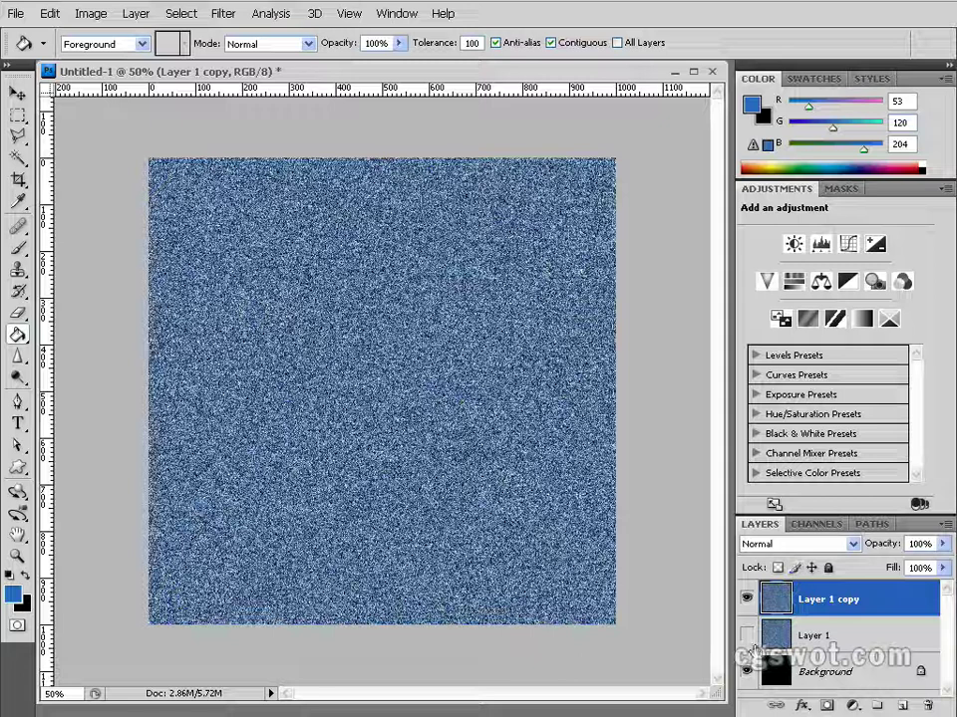
left_click(747, 599)
left_click(747, 635)
left_click(856, 635)
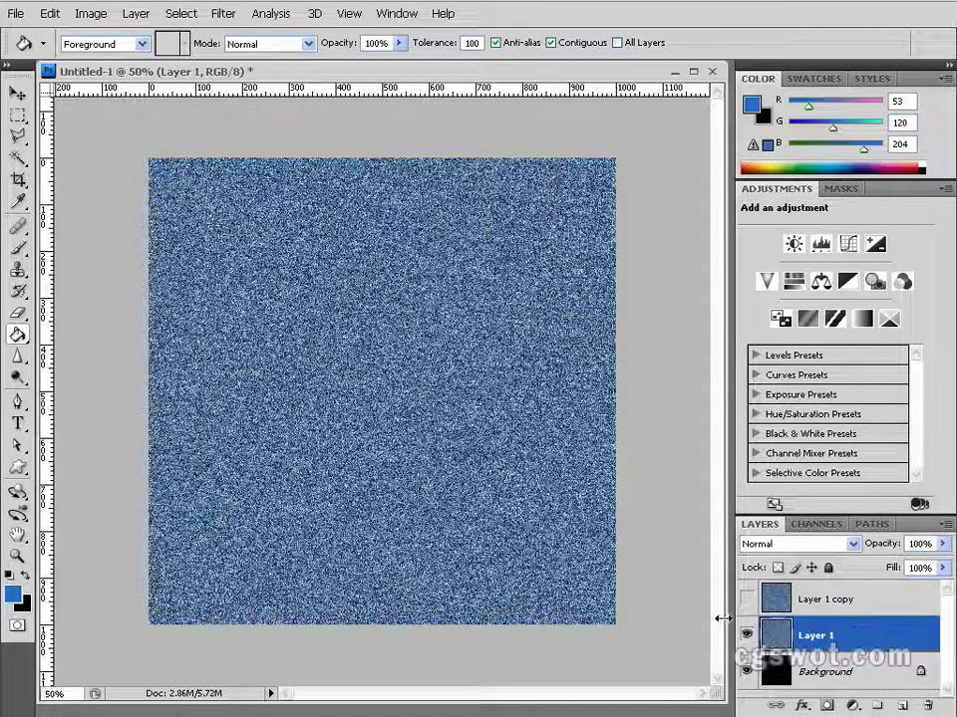
Step: Apply a Radial Blur to Layer 1 with amount 100, the Zoom method and Best quality
left_click(226, 16)
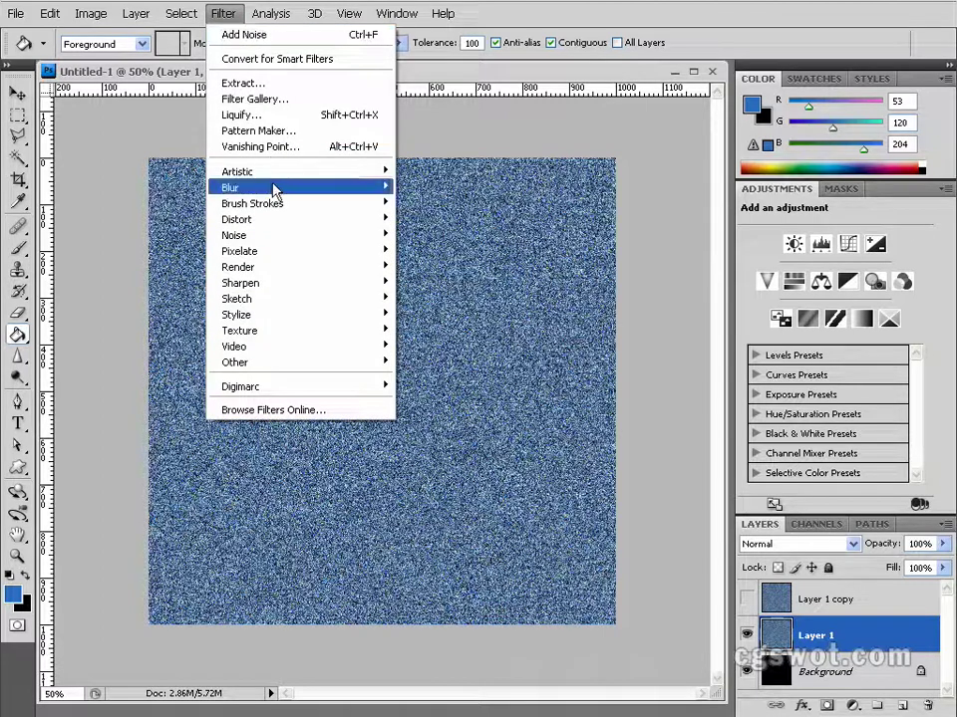
mouse_move(275, 190)
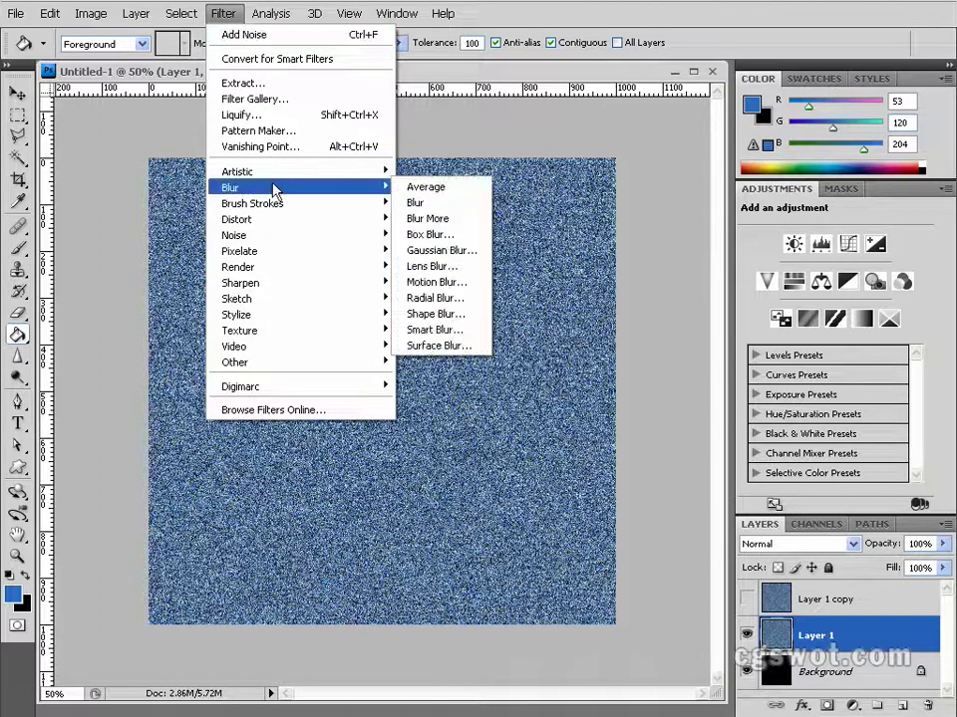
left_click(442, 301)
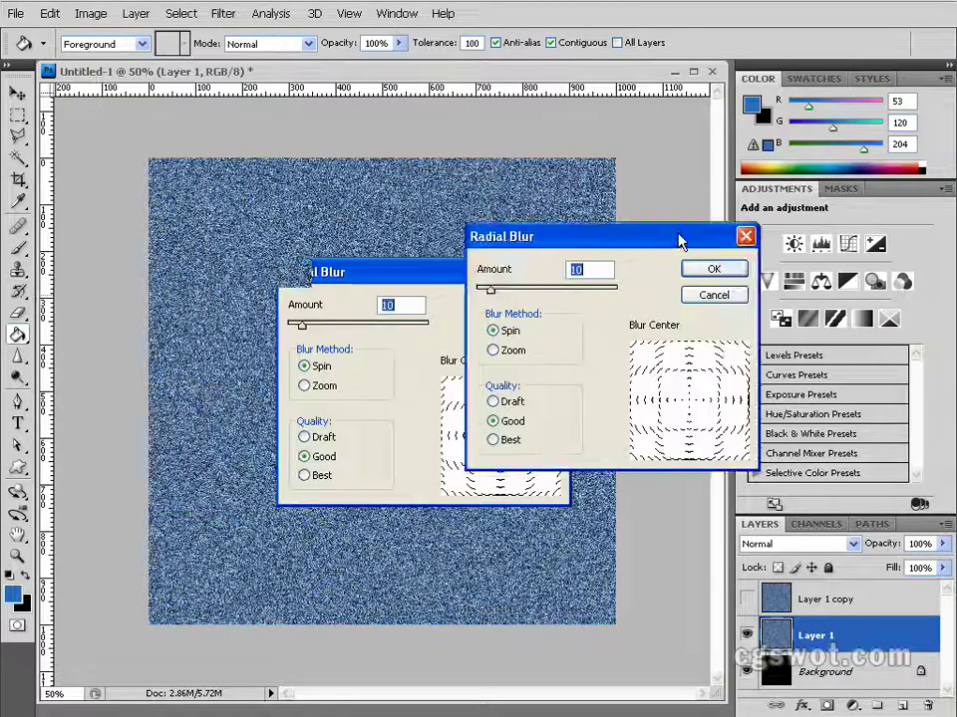
left_click_drag(678, 241, 546, 233)
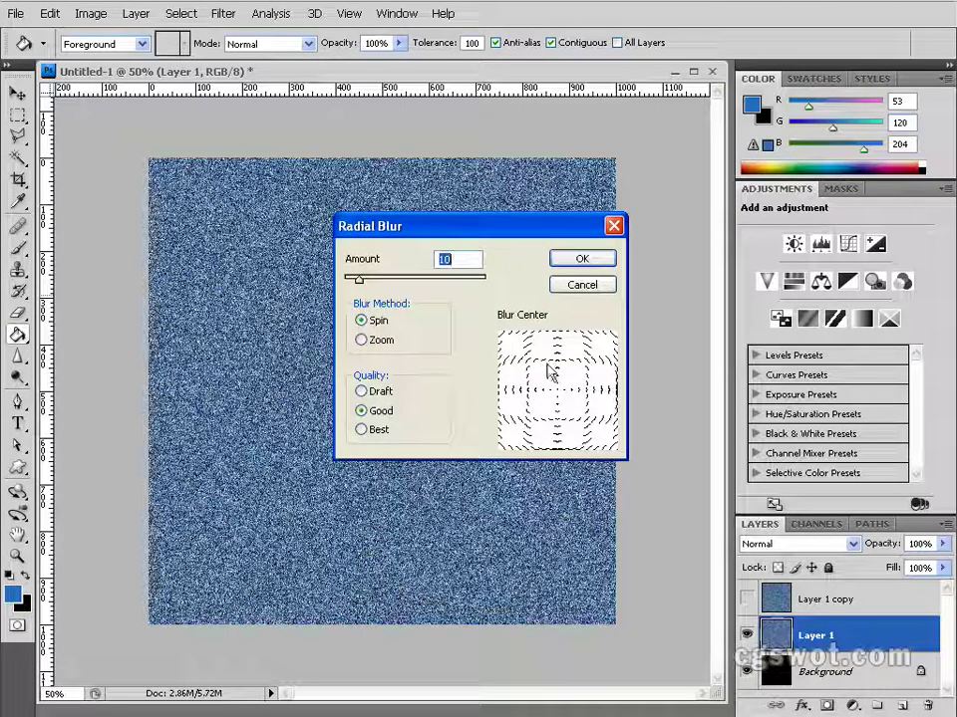
left_click(365, 341)
left_click_drag(364, 285, 486, 282)
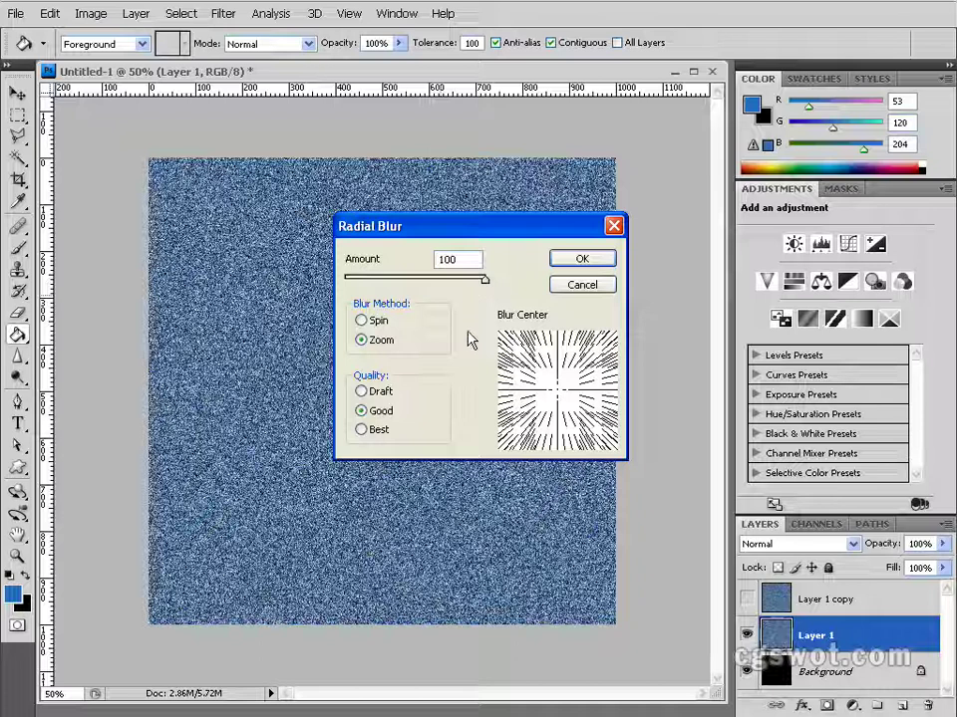
left_click(364, 429)
left_click(586, 259)
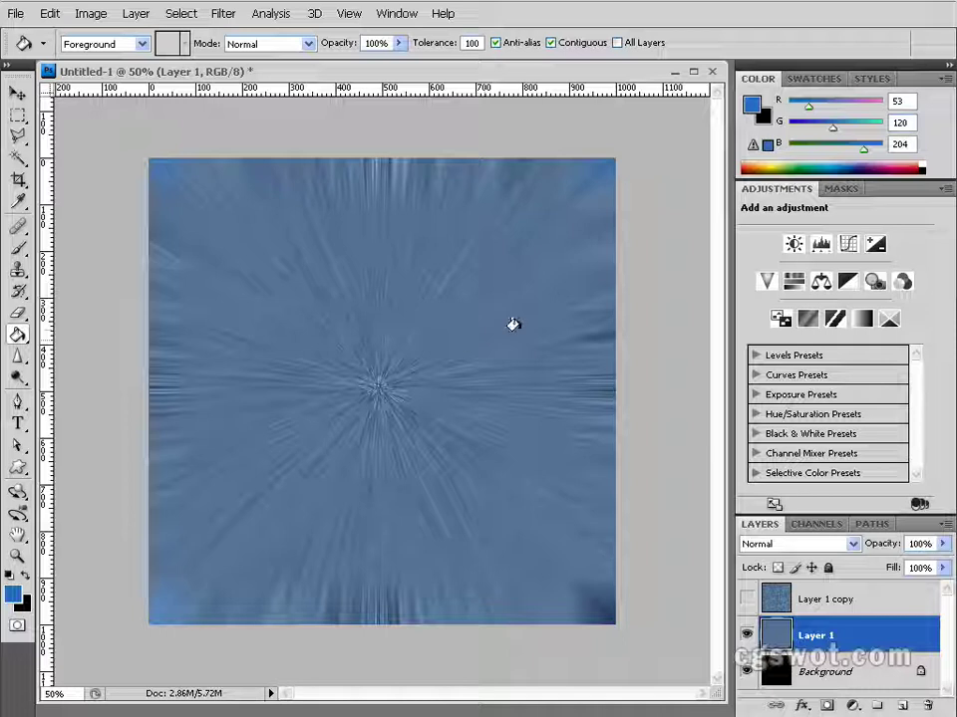
Step: Scale Layer 1 up from its center to about 136% width and 124% height so its edges extend beyond the canvas
left_click(17, 92)
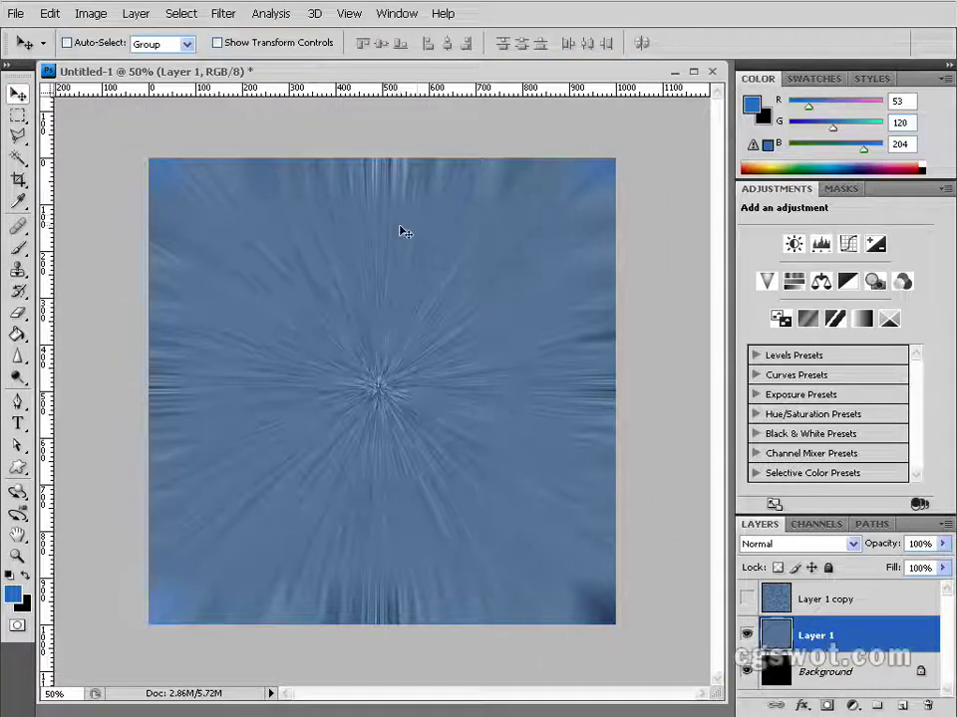
key("ctrl+t")
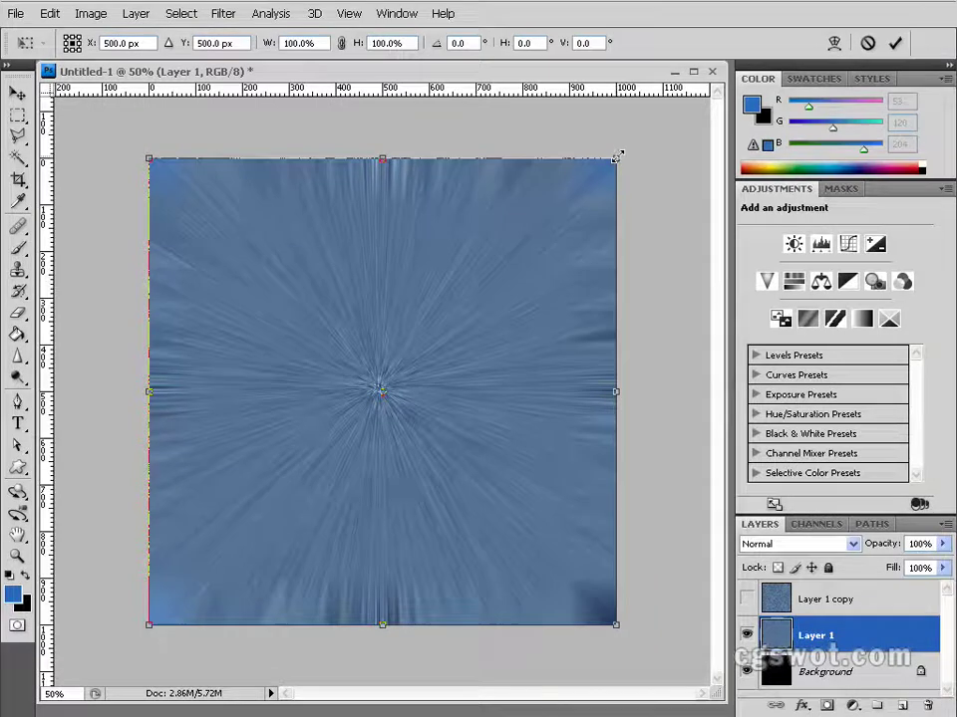
left_click_drag(620, 152, 701, 103, "alt")
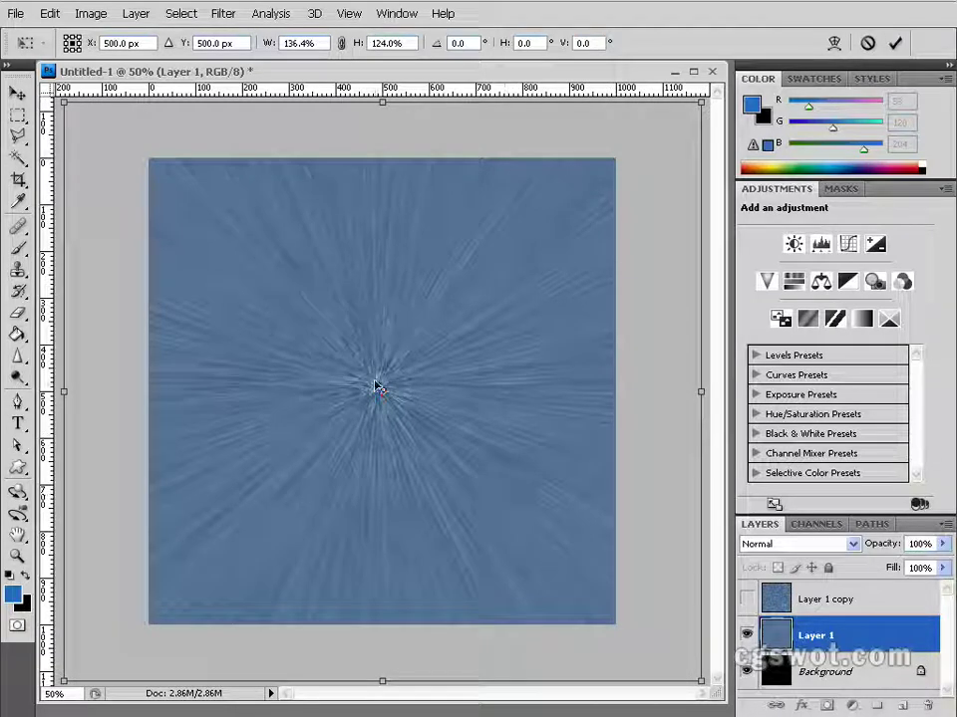
left_click(351, 14)
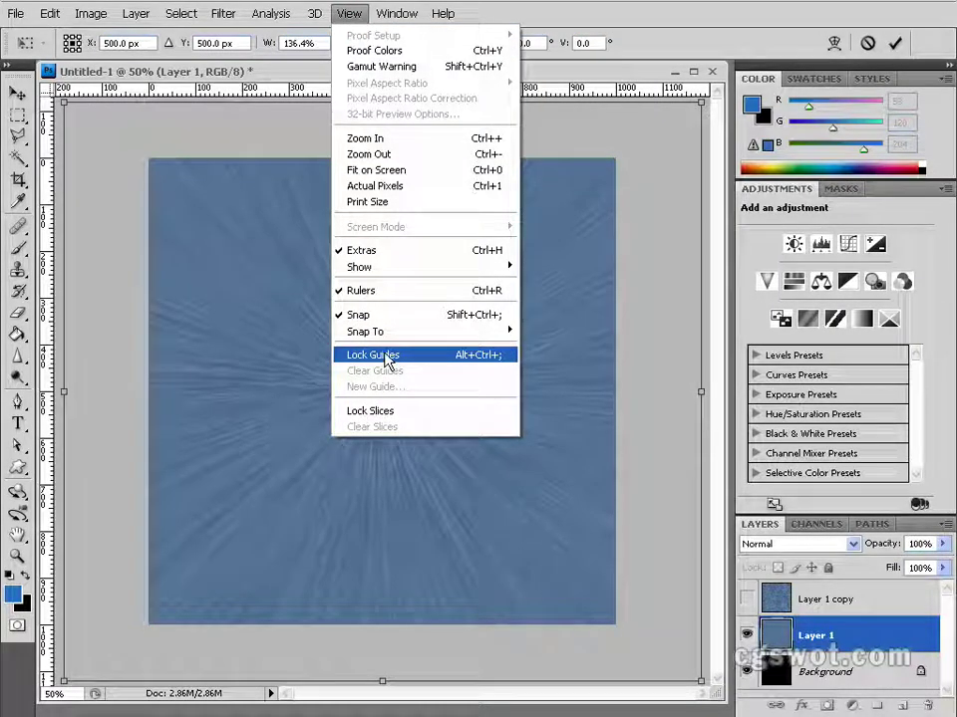
left_click(588, 129)
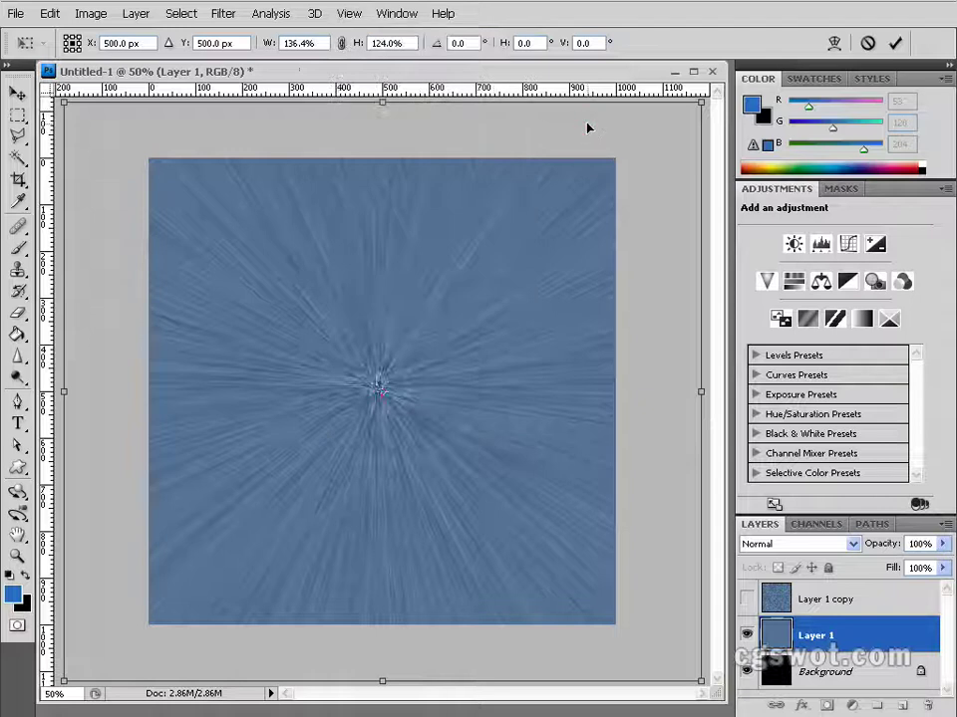
key("Return")
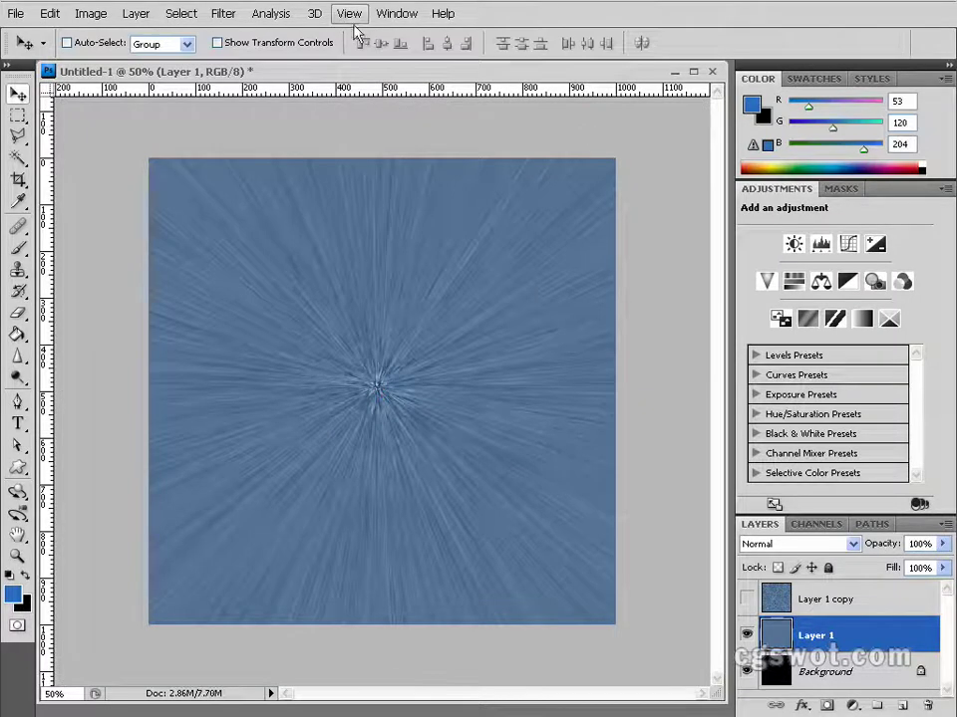
Step: Add a vertical guide at 500 px
left_click(350, 14)
left_click(378, 387)
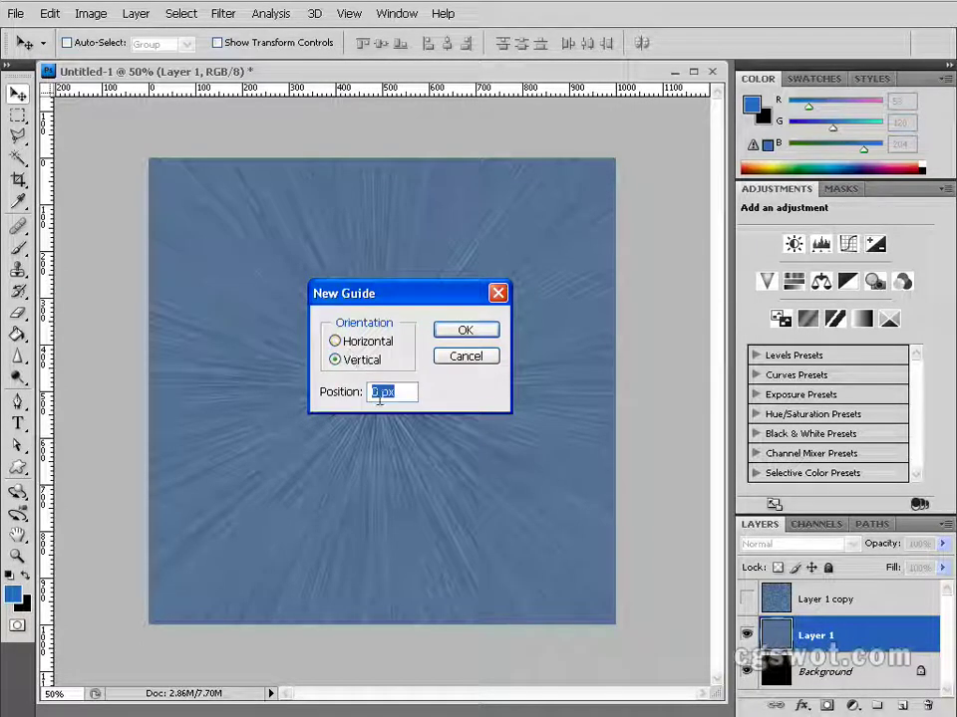
left_click_drag(379, 393, 348, 395)
type("500")
key("Return")
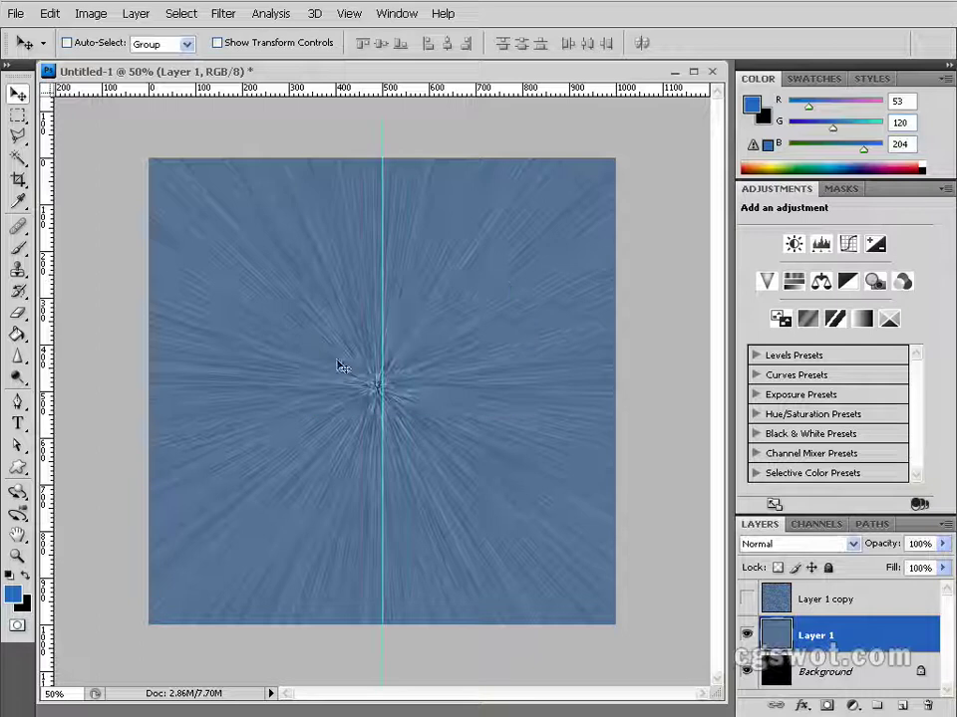
Step: Add a horizontal guide at 500 px
left_click(351, 13)
left_click(412, 385)
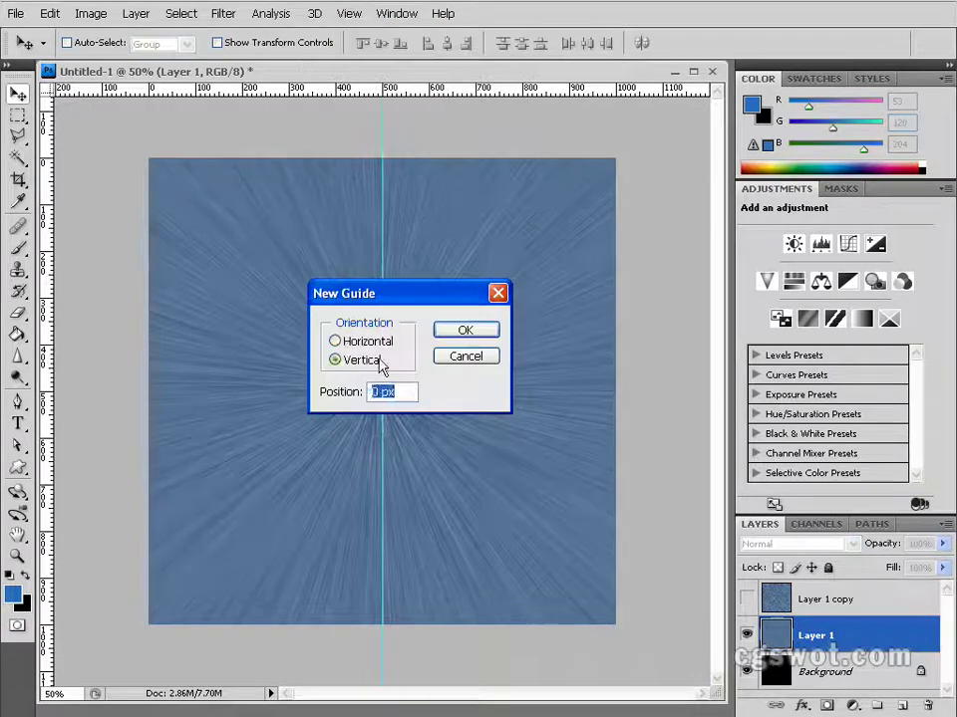
left_click(334, 340)
left_click_drag(380, 392, 276, 390)
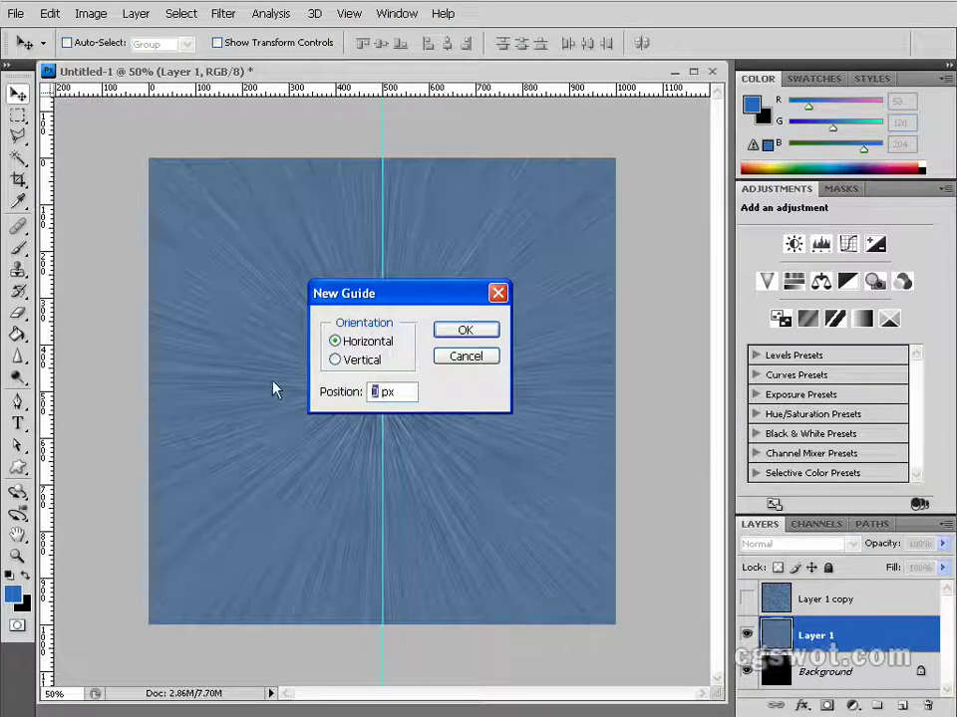
type("500")
key("Return")
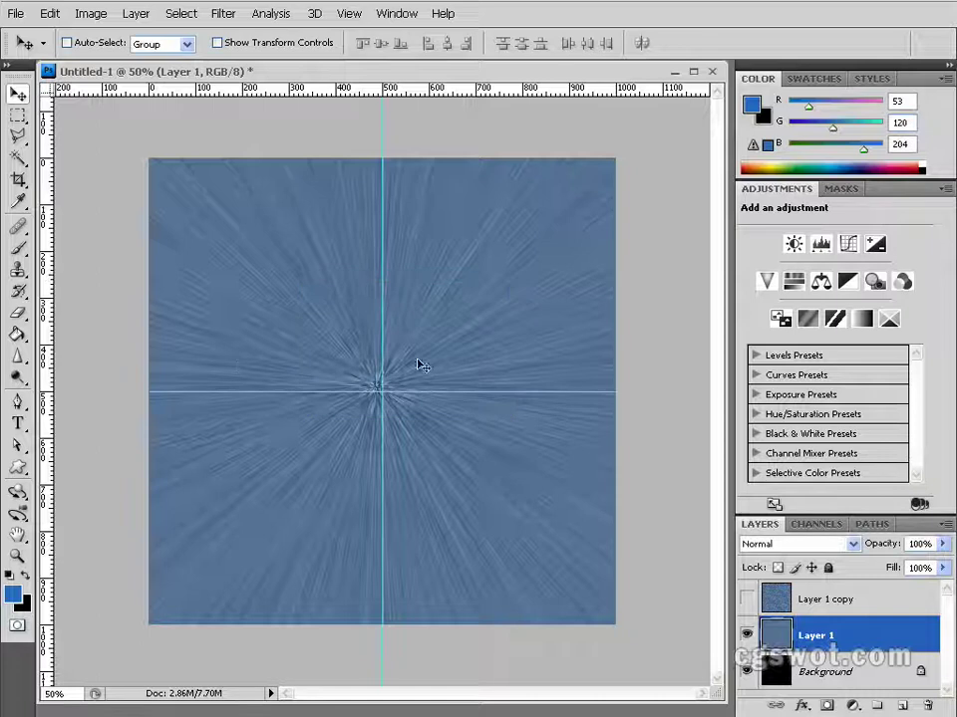
Step: Move Layer 1 slightly so the center of its burst sits on the intersection of the two guides
scroll(416, 371, "up", 5, "alt")
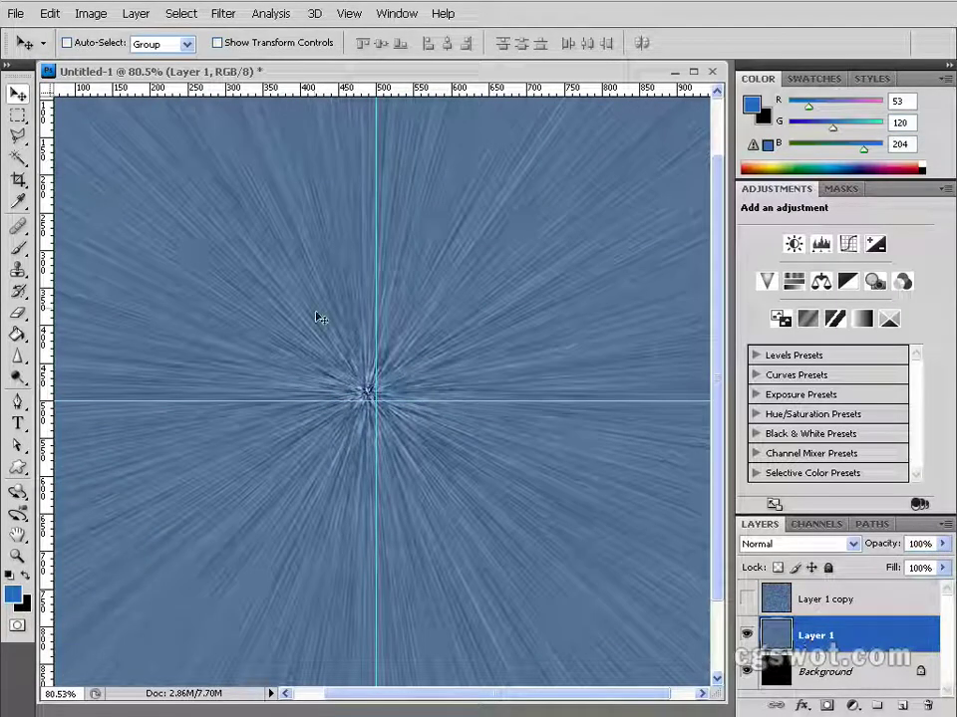
left_click_drag(485, 366, 486, 373)
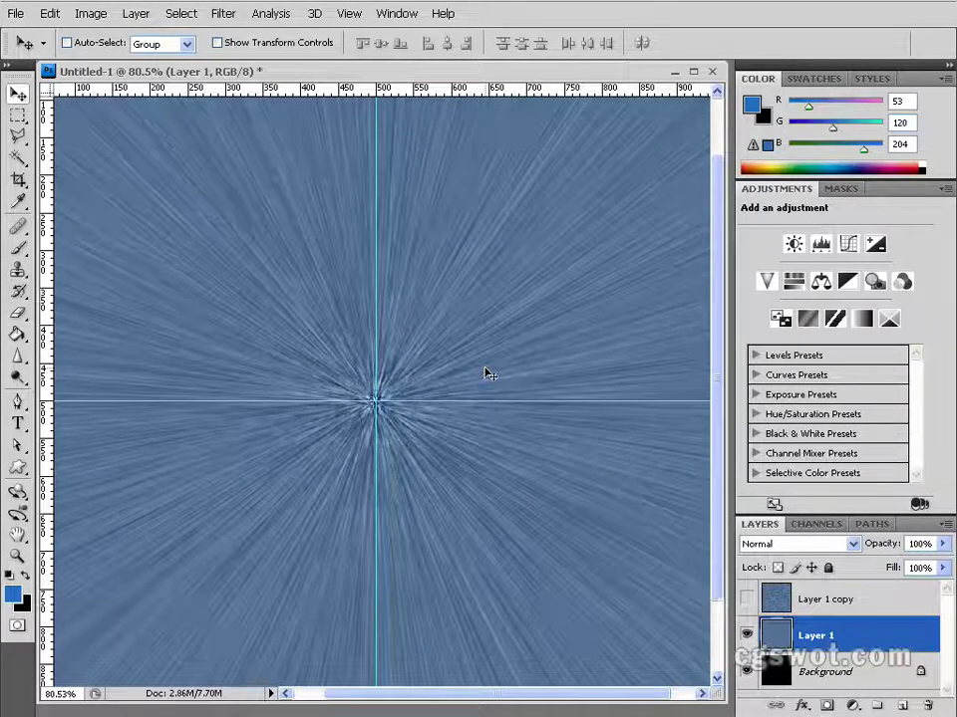
scroll(479, 373, "down", 5, "alt")
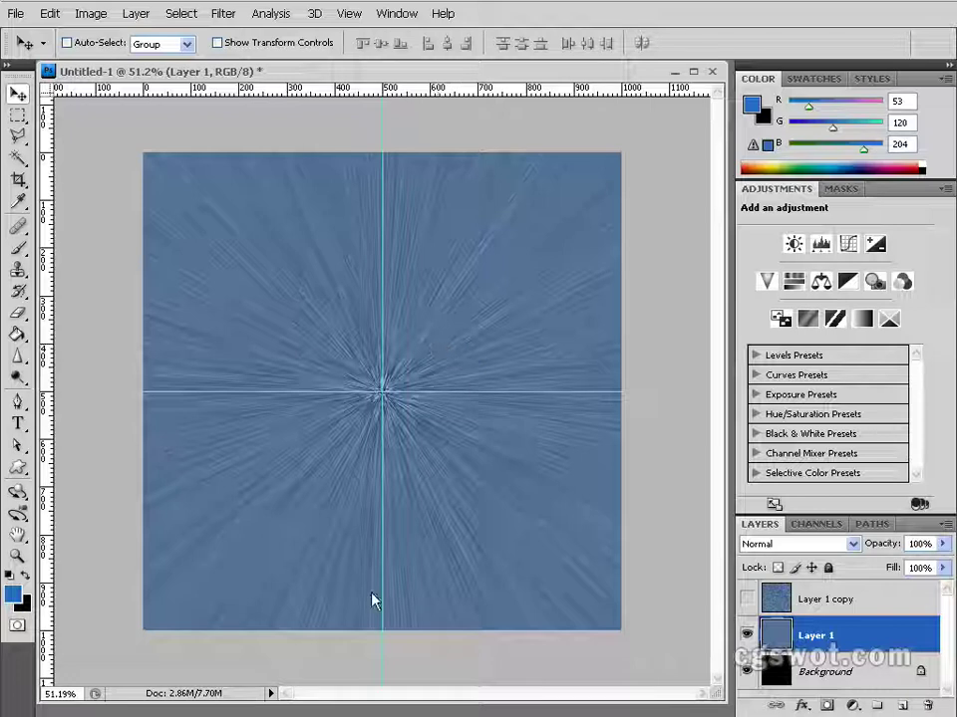
Step: Show Layer 1 copy and apply a Radial Blur to it with amount 55, the Zoom method and Best quality
left_click(863, 613)
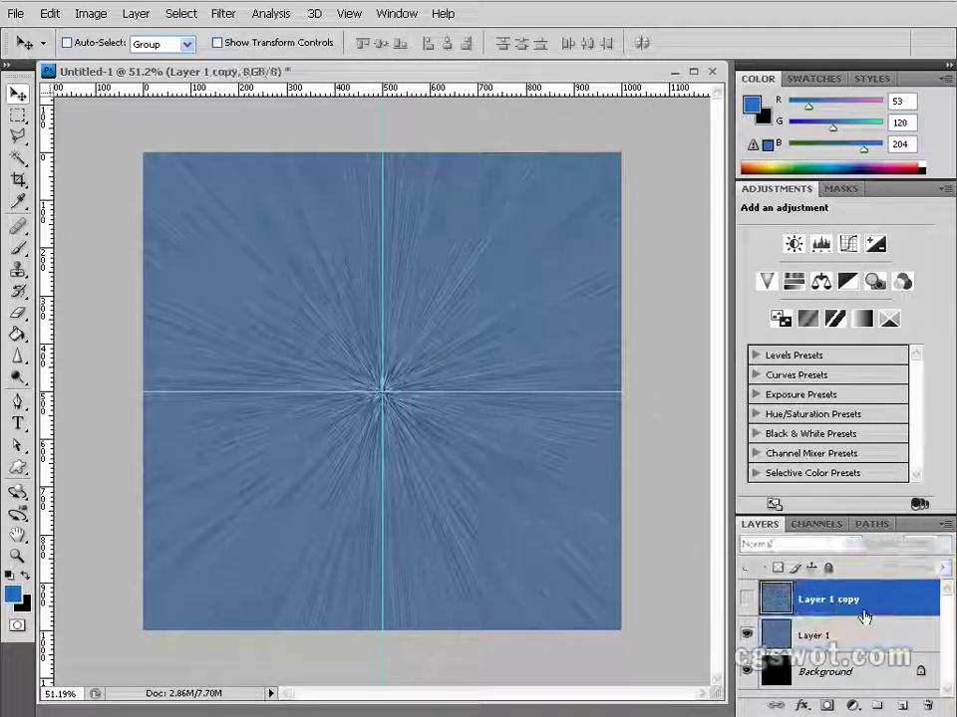
left_click(746, 599)
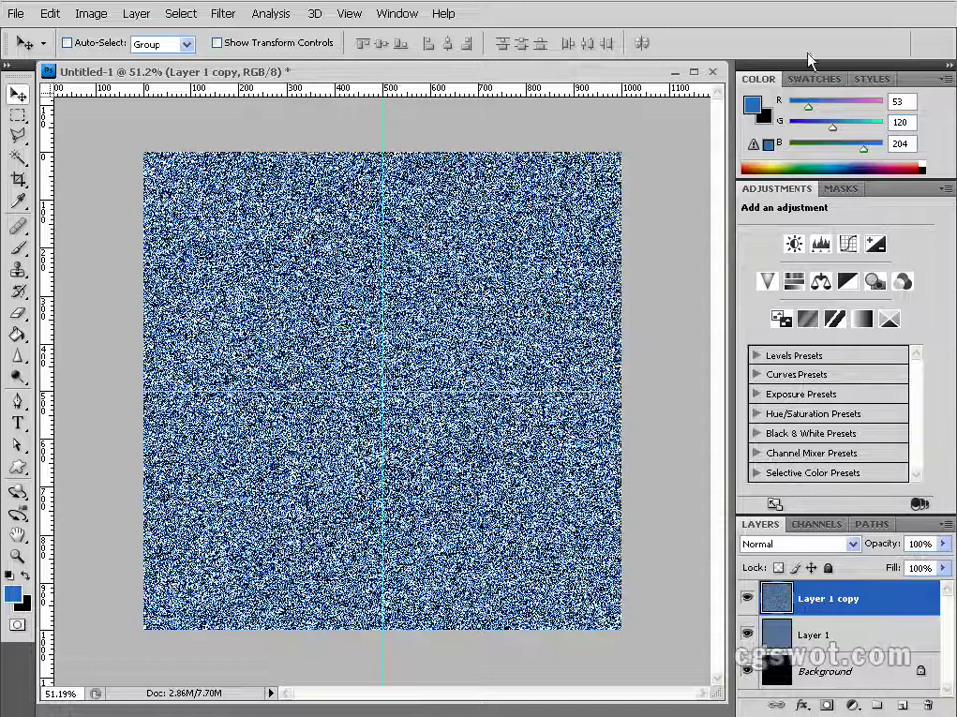
left_click(224, 14)
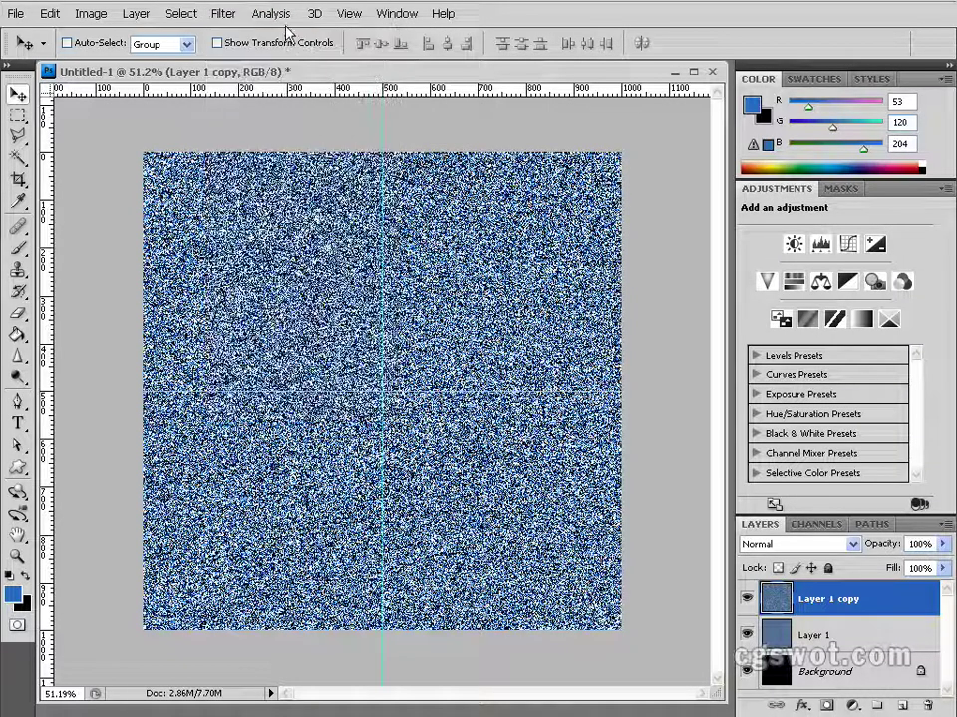
left_click(228, 14)
mouse_move(288, 191)
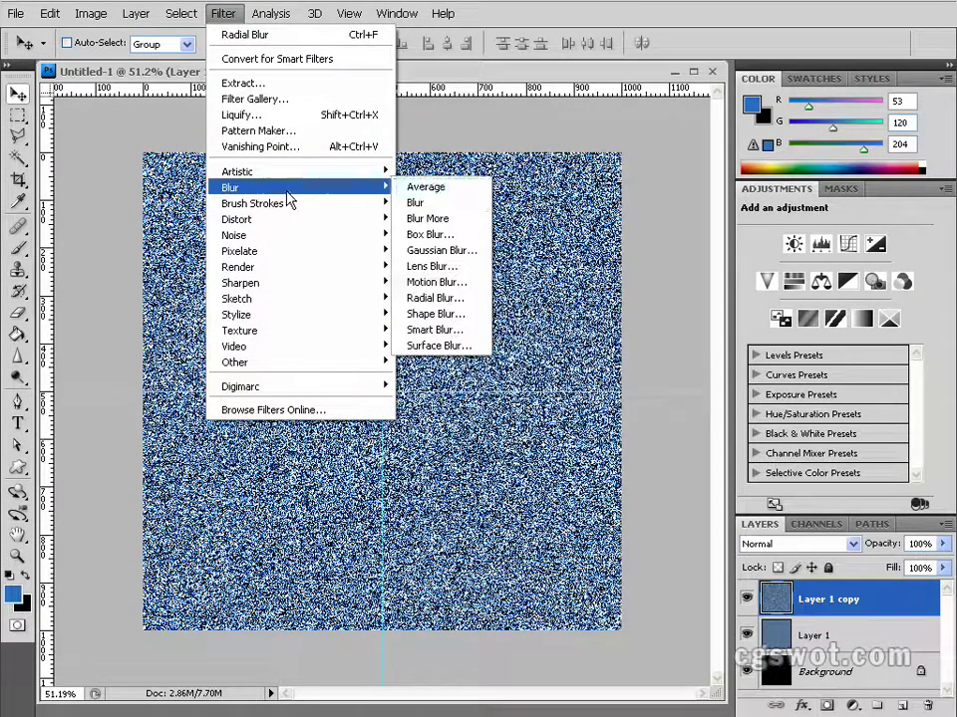
left_click(436, 298)
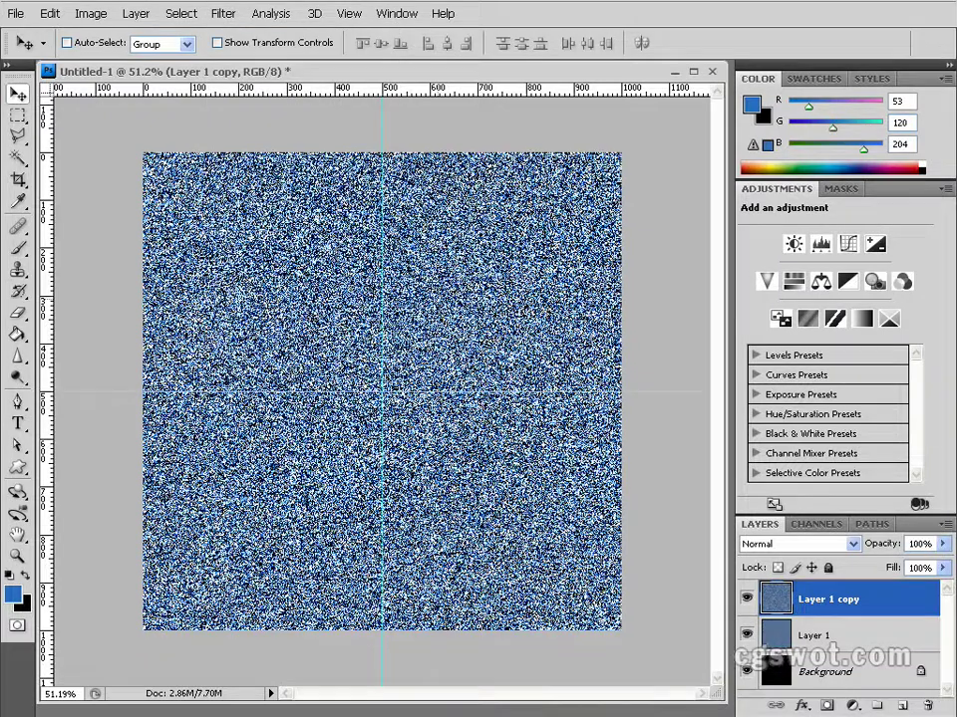
left_click_drag(439, 268, 600, 219)
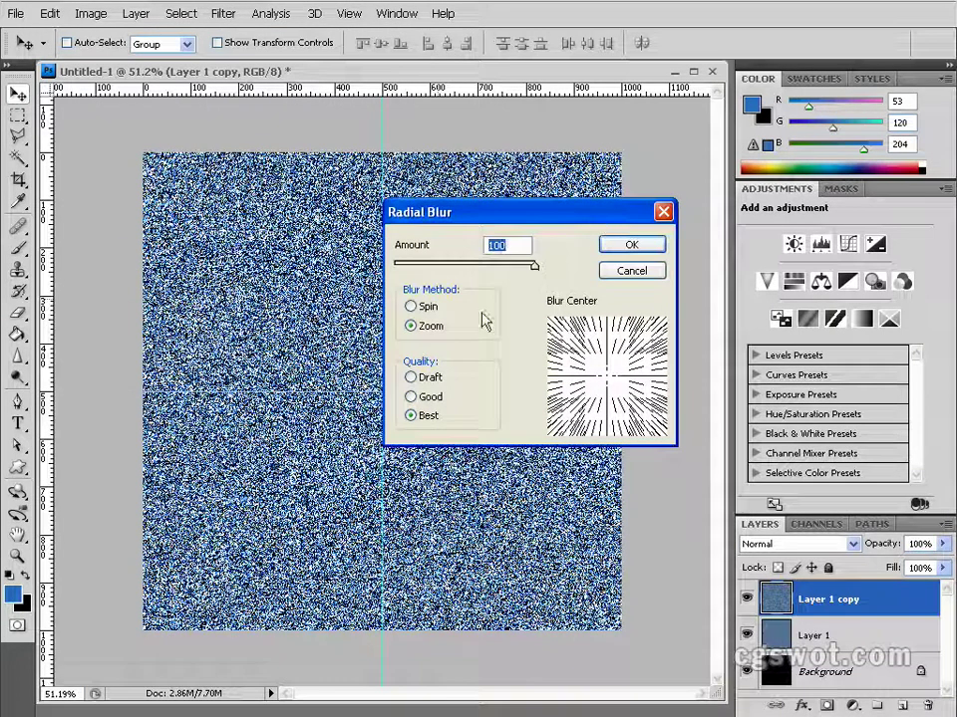
left_click_drag(533, 265, 472, 265)
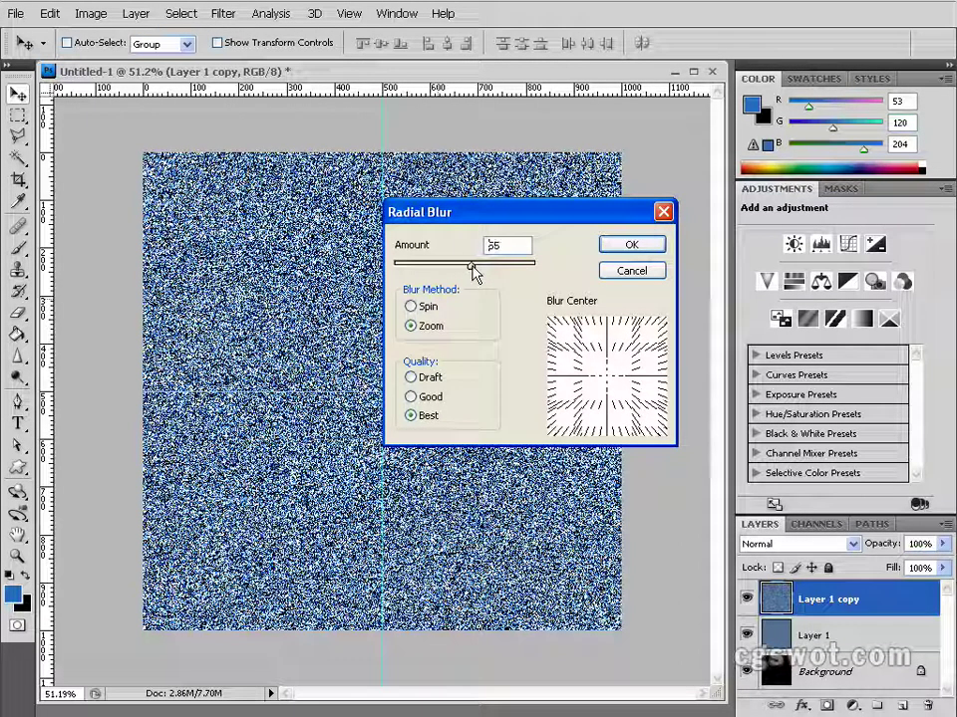
left_click(636, 245)
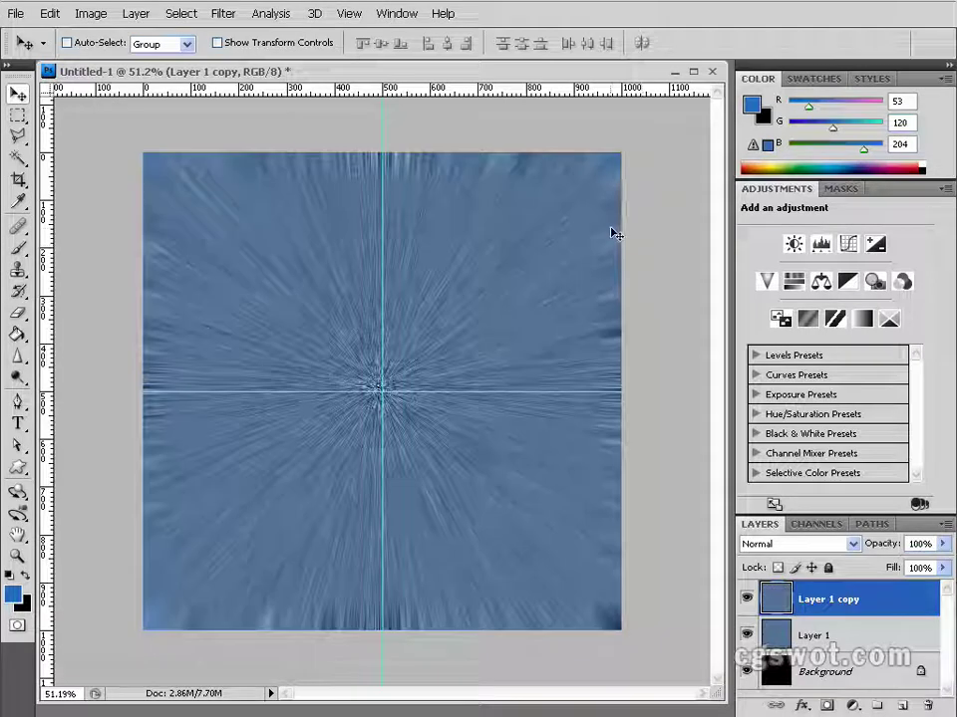
Step: Scale Layer 1 copy up proportionally from its center until its edges extend beyond the canvas
key("ctrl+t")
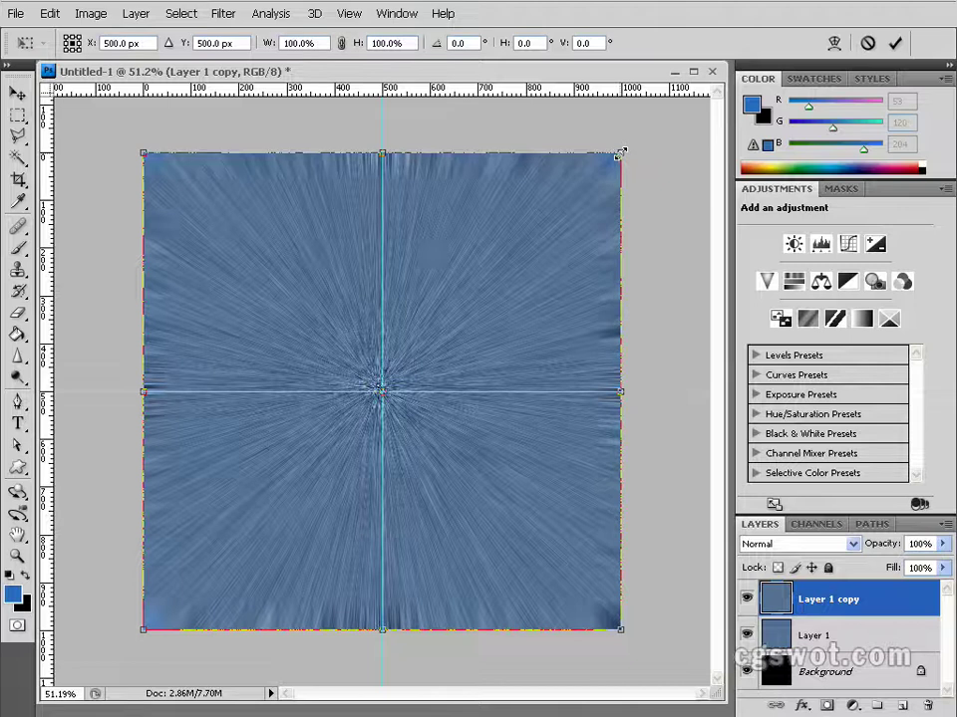
left_click_drag(620, 154, 711, 101)
key("Return")
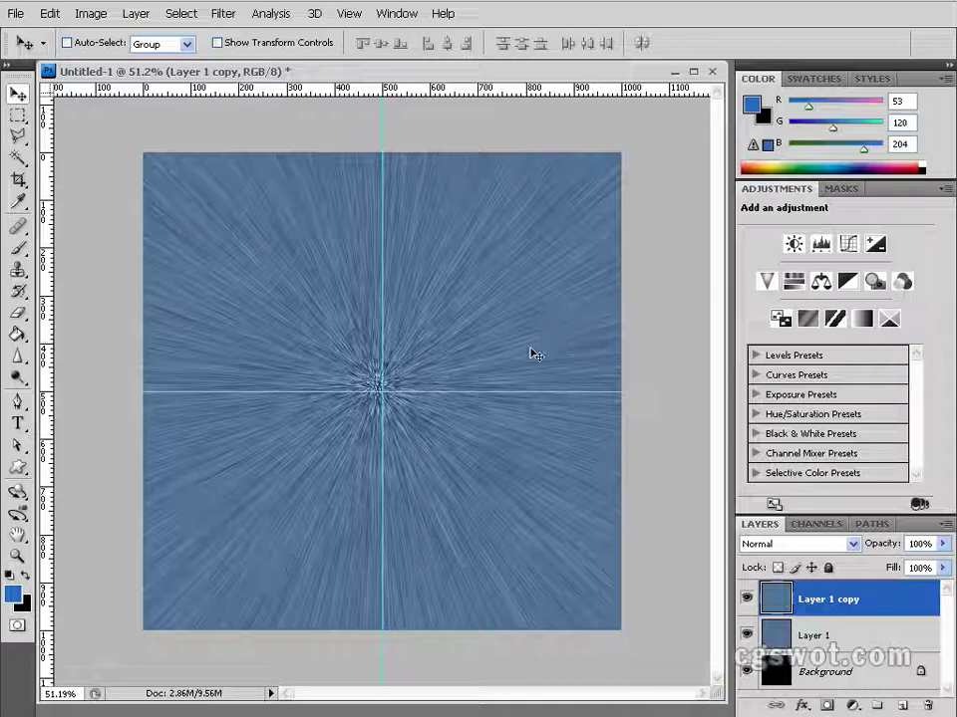
Step: Rotate Layer 1 copy clockwise by about 17.7 degrees around its center
scroll(505, 343, "down", 5, "alt")
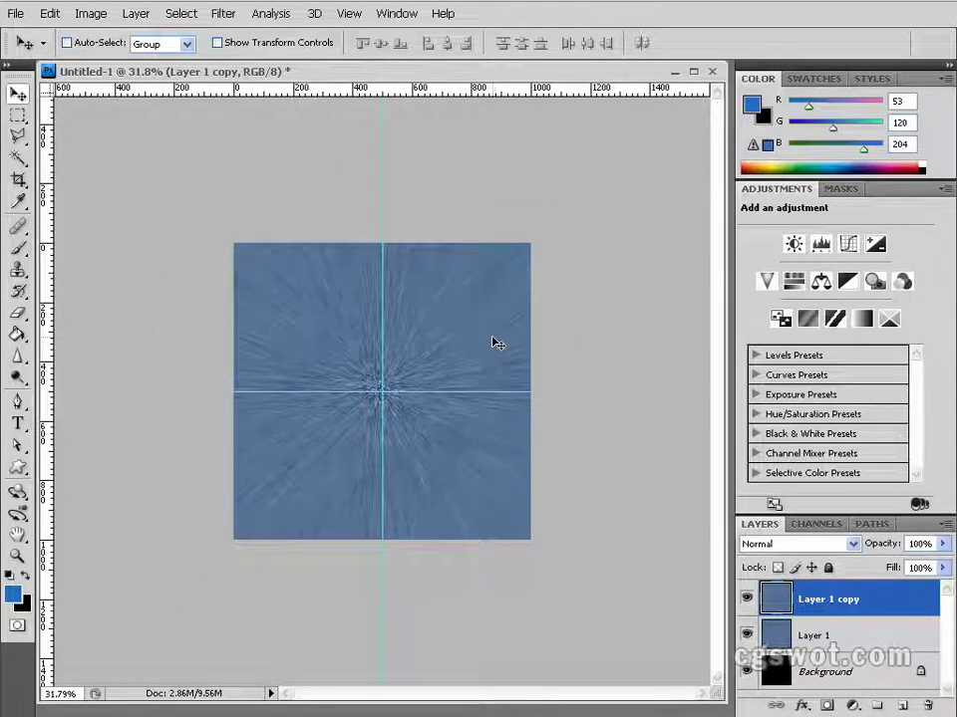
key("ctrl+t")
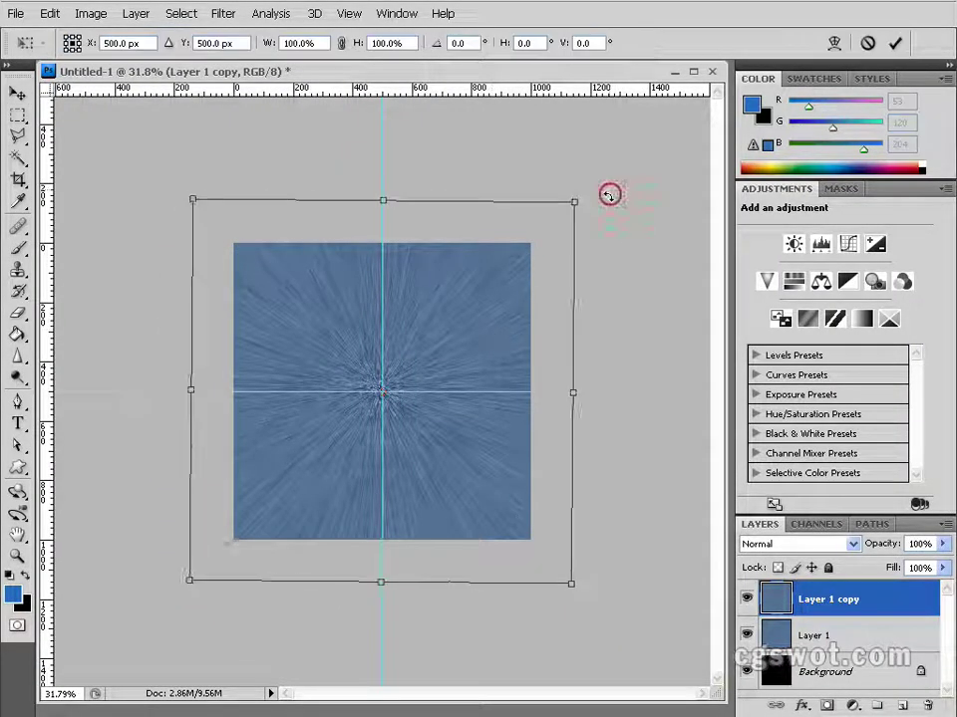
left_click_drag(609, 194, 616, 286)
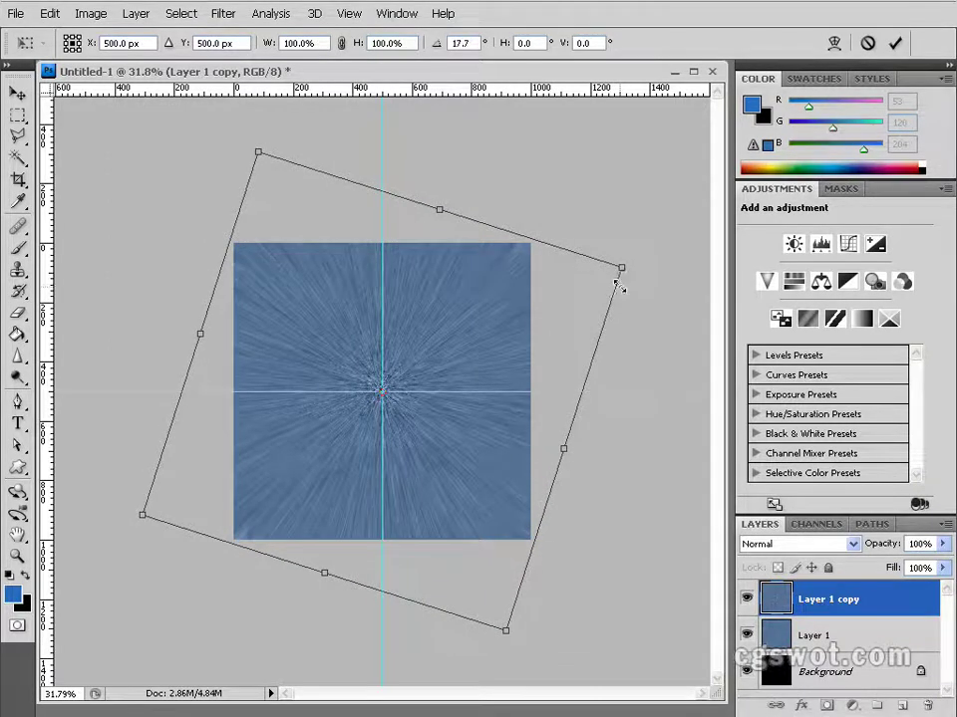
scroll(508, 465, "up", 4, "alt")
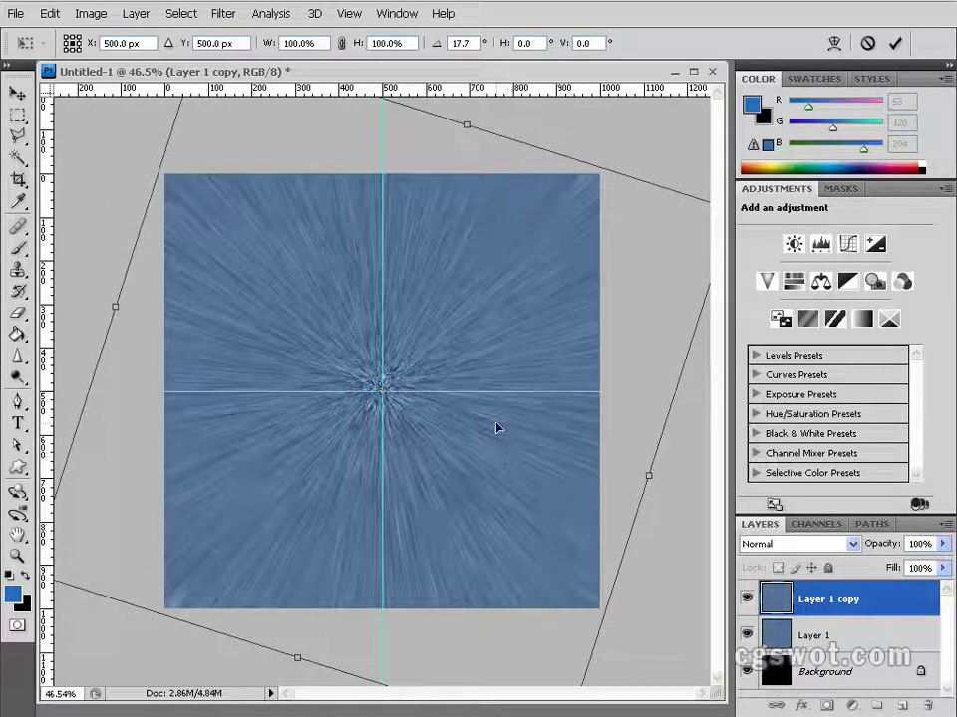
key("Return")
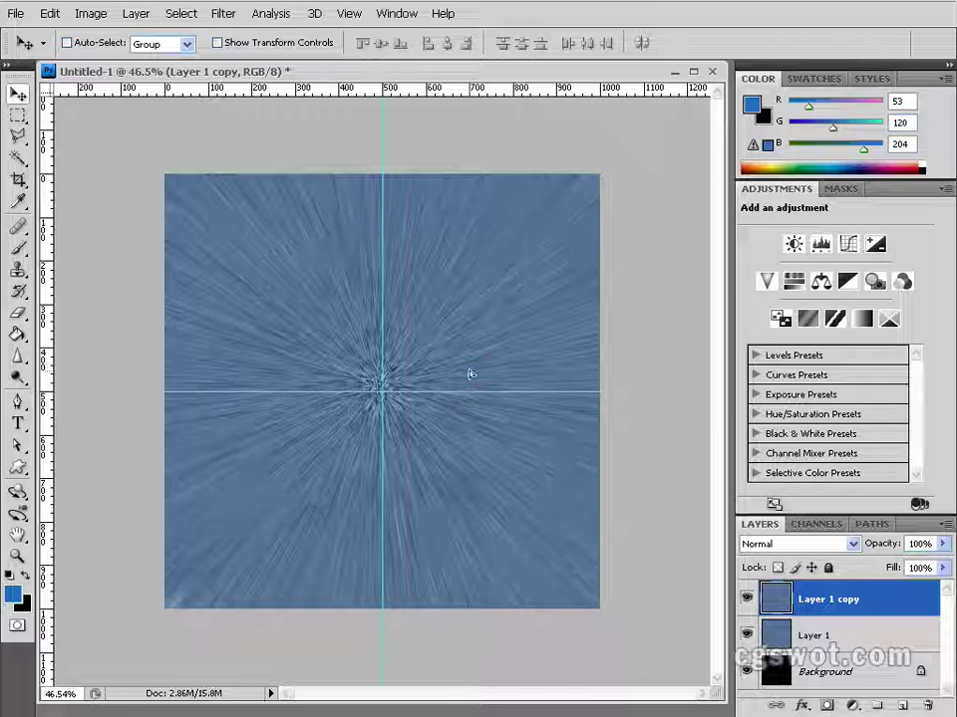
Step: Move Layer 1 copy slightly so its burst center lines up with the guide intersection, and check the alignment up close
left_click_drag(470, 373, 473, 376)
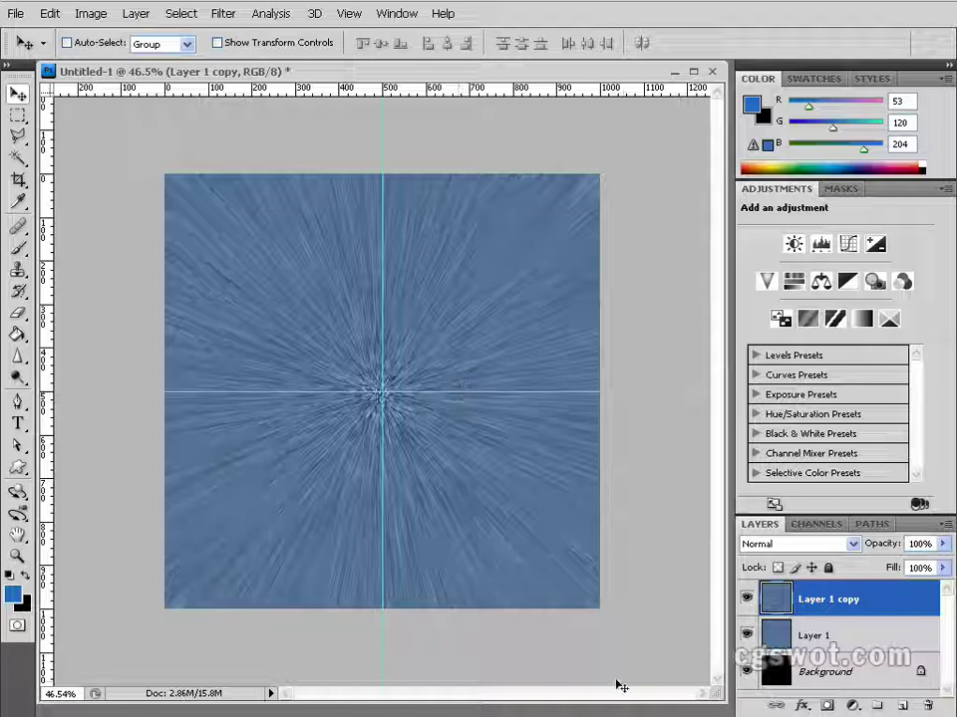
left_click(884, 605)
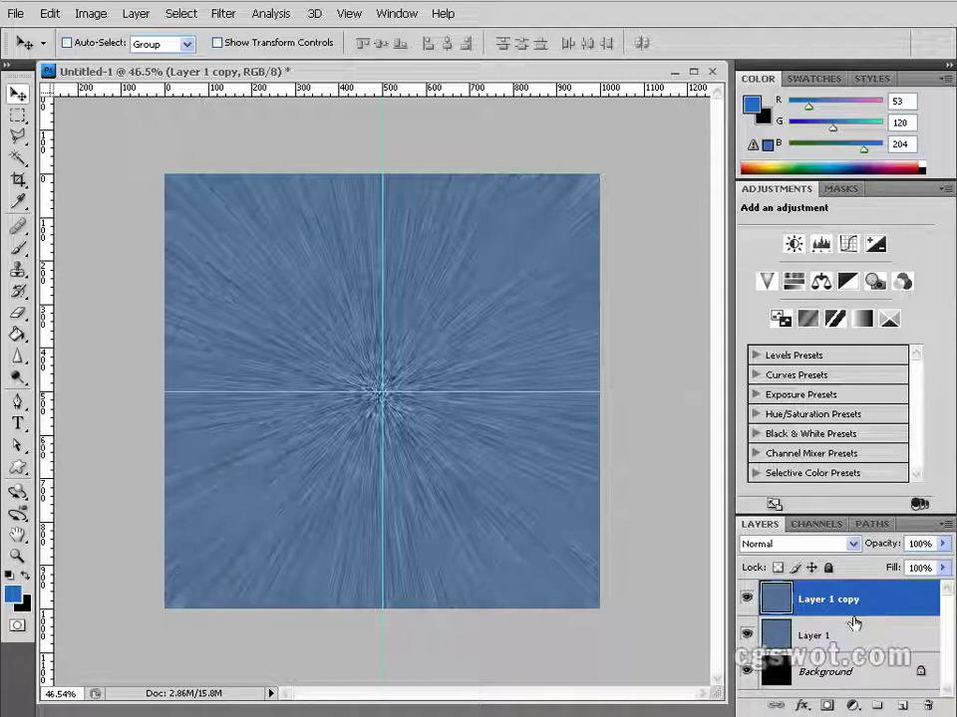
key("ctrl+plus")
key("ctrl+plus")
key("ctrl+plus")
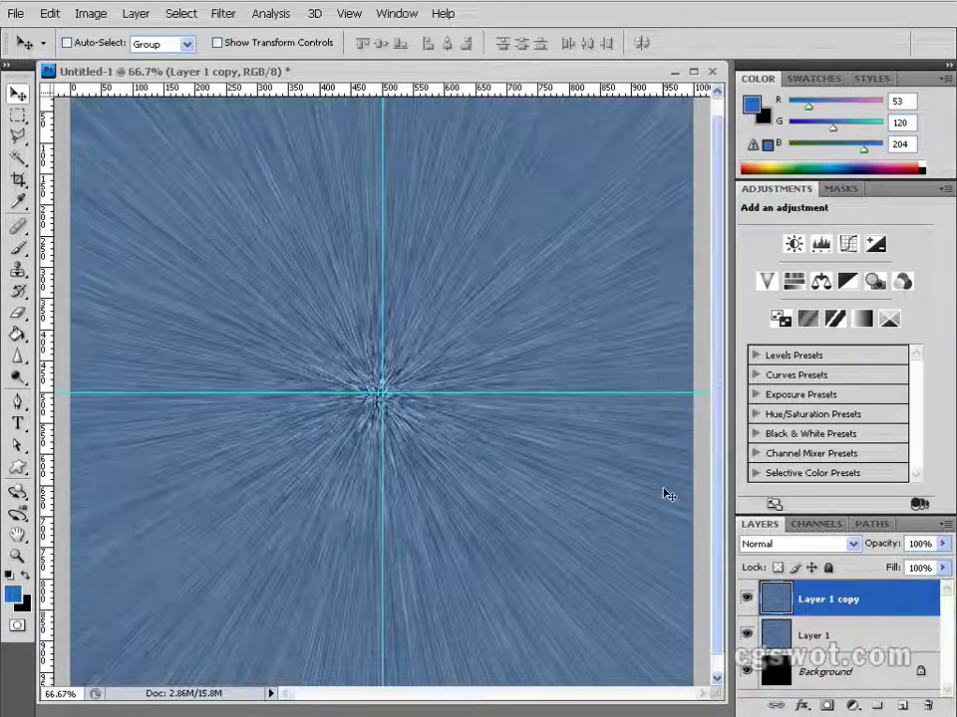
key("ctrl+minus")
key("ctrl+minus")
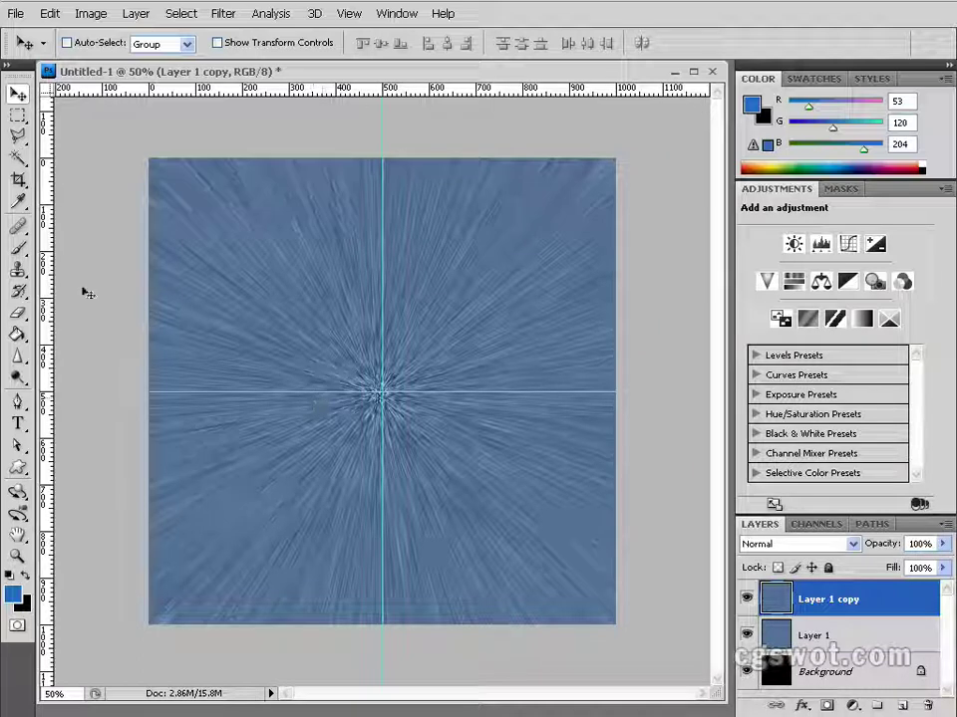
Step: Apply a Gaussian Blur with a radius of 1.0 pixels to Layer 1 copy
left_click(272, 14)
mouse_move(190, 22)
mouse_move(222, 14)
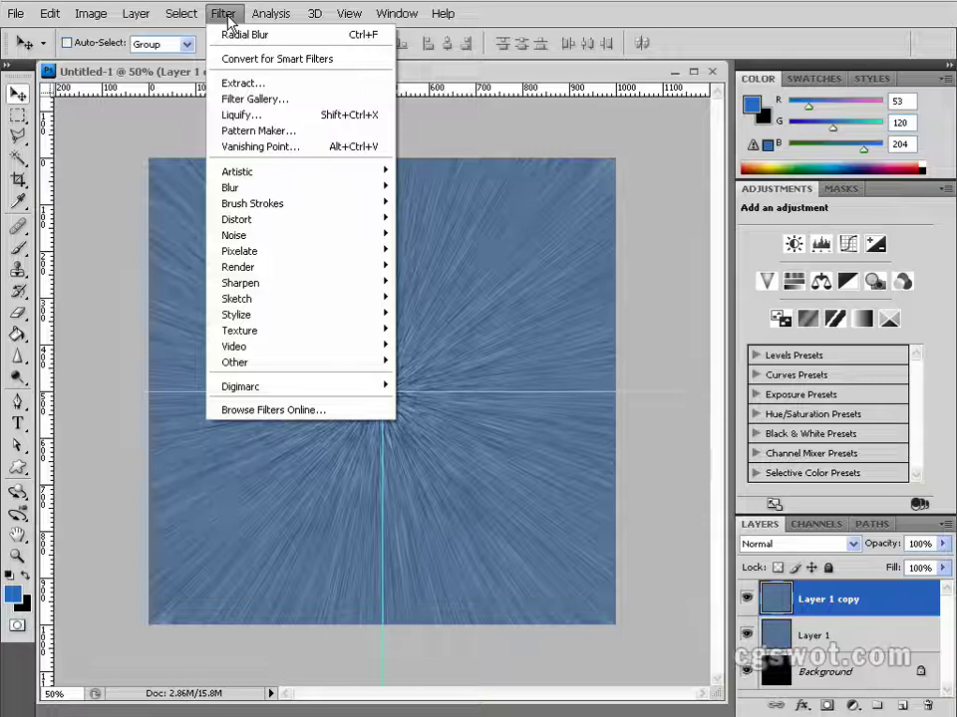
mouse_move(290, 190)
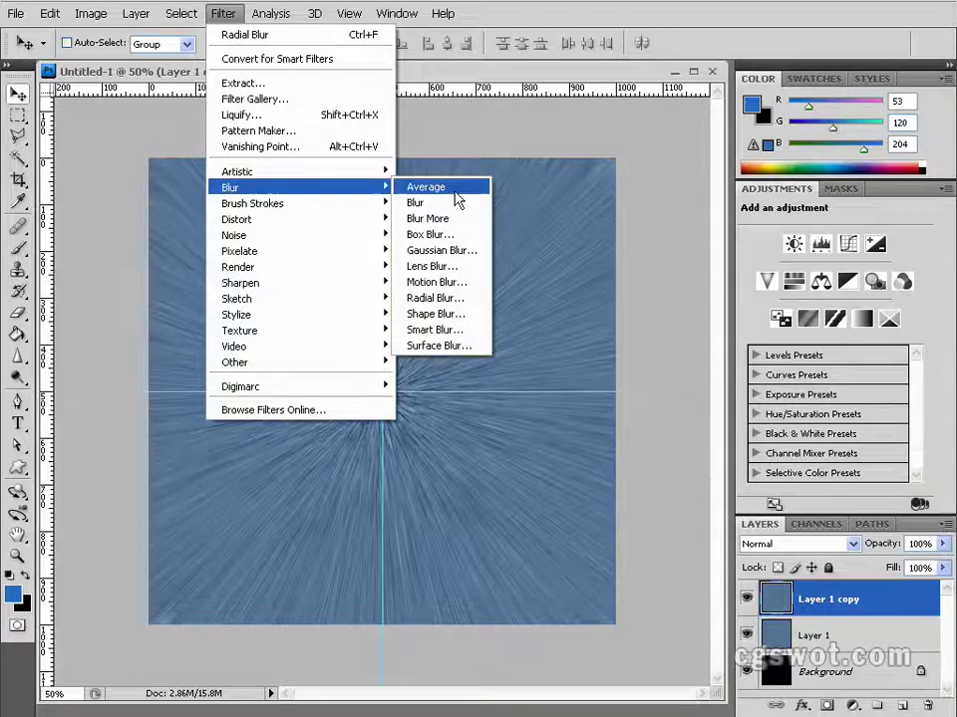
left_click(444, 250)
left_click_drag(447, 230, 669, 137)
left_click_drag(510, 426, 477, 426)
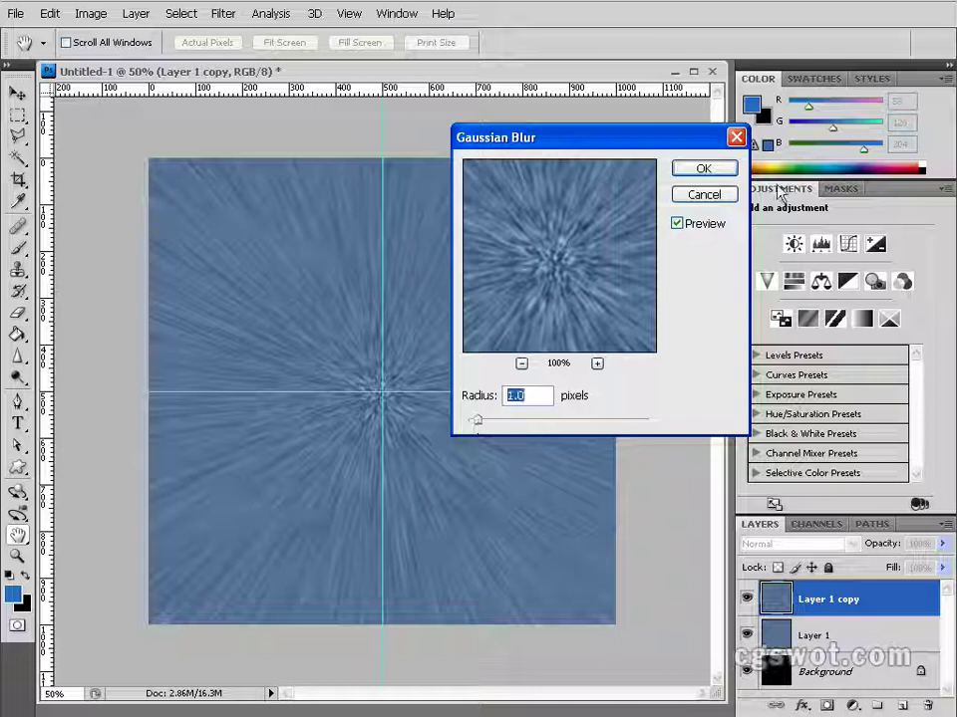
left_click(702, 170)
Step: Hide Layer 1 copy and apply a Gaussian Blur with a radius of 0.5 pixels to Layer 1
left_click(817, 634)
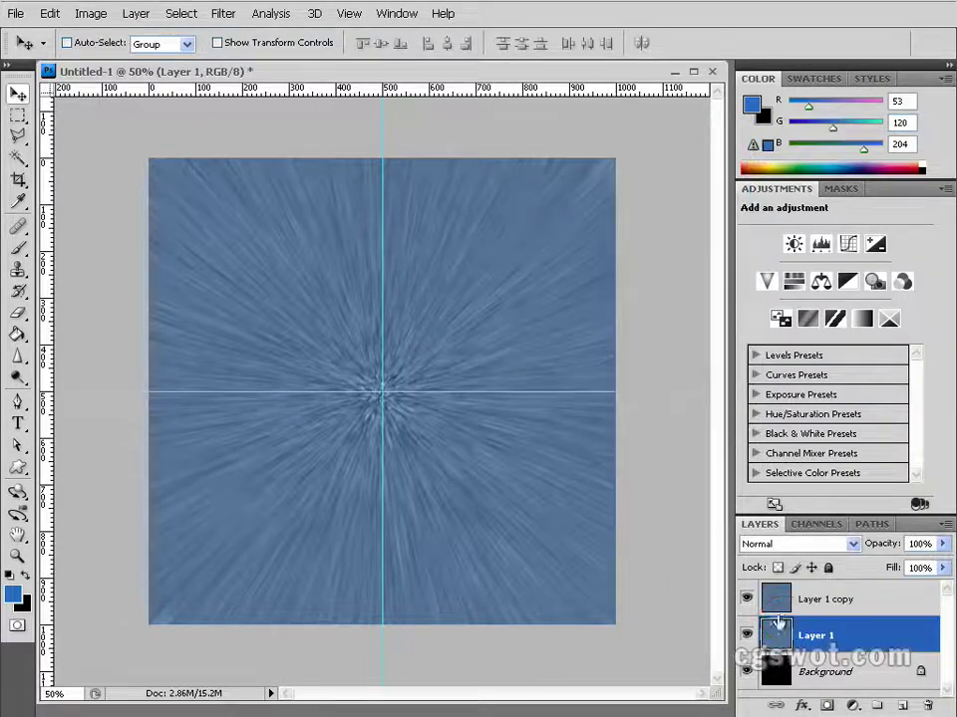
left_click(746, 599)
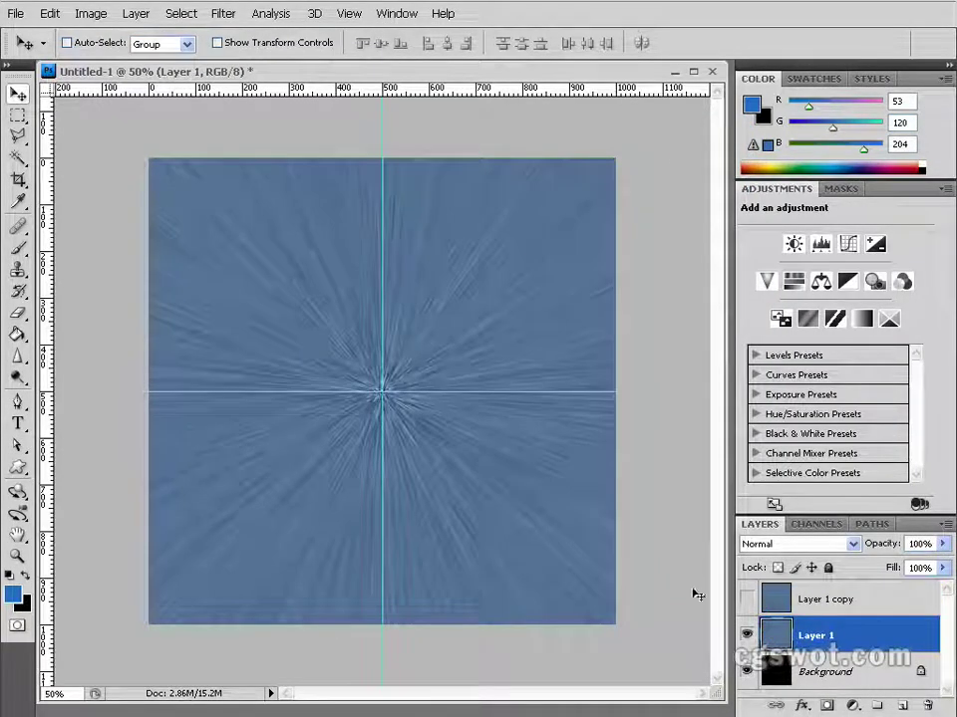
left_click(222, 13)
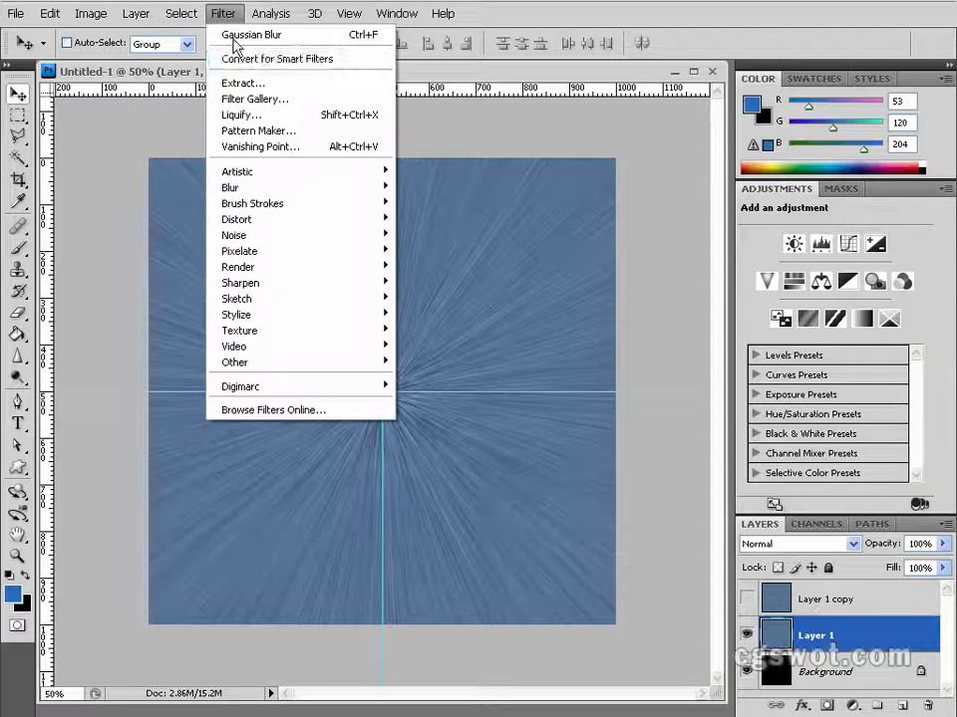
mouse_move(282, 187)
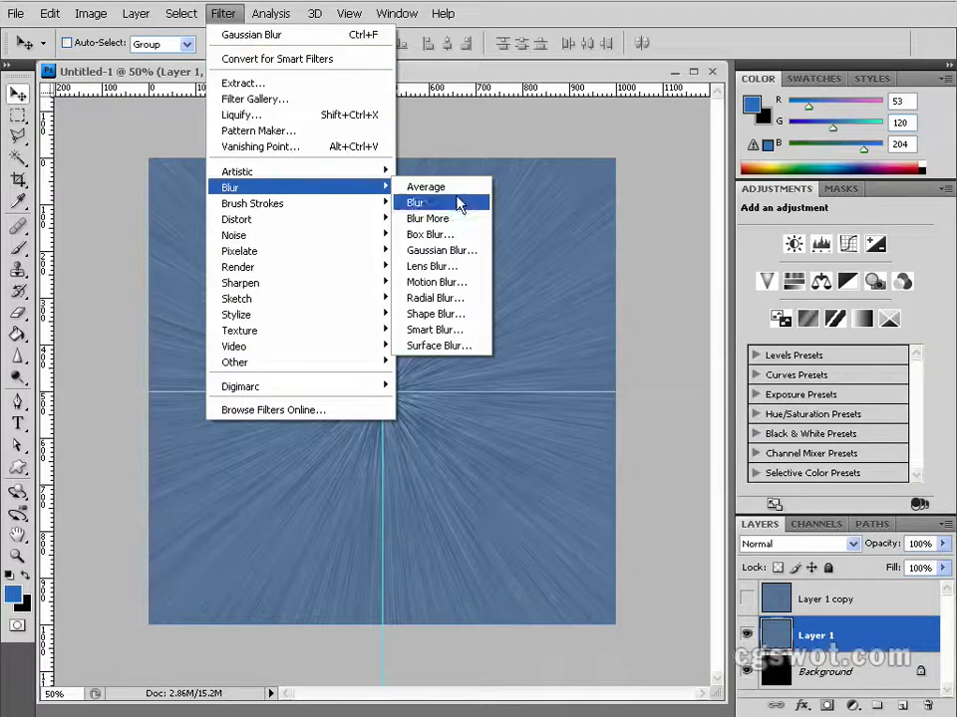
left_click(466, 252)
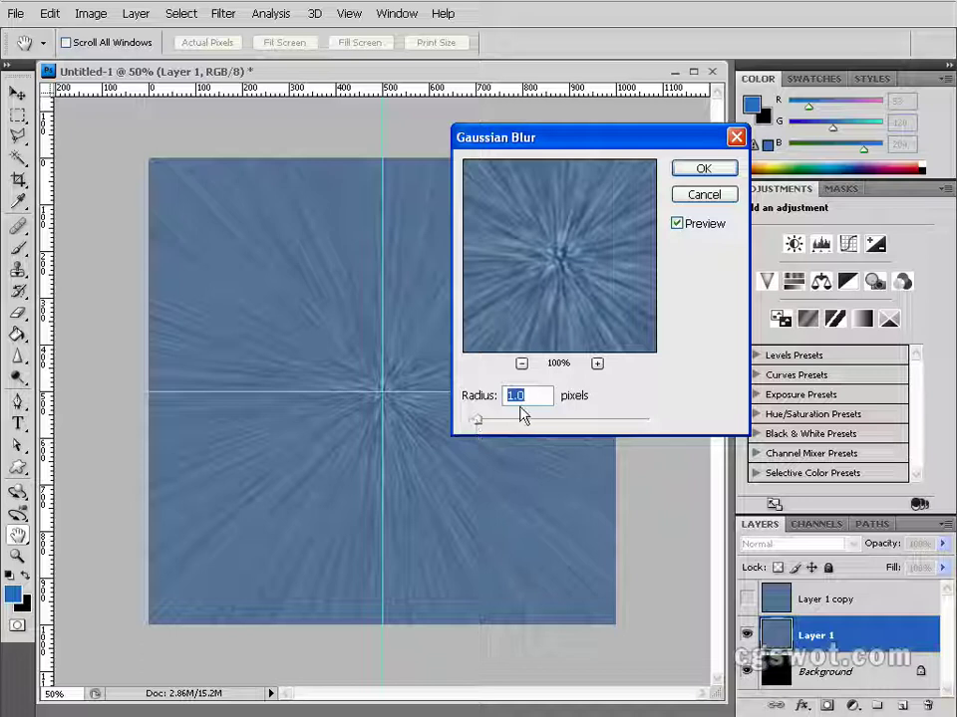
type("5")
key("Return")
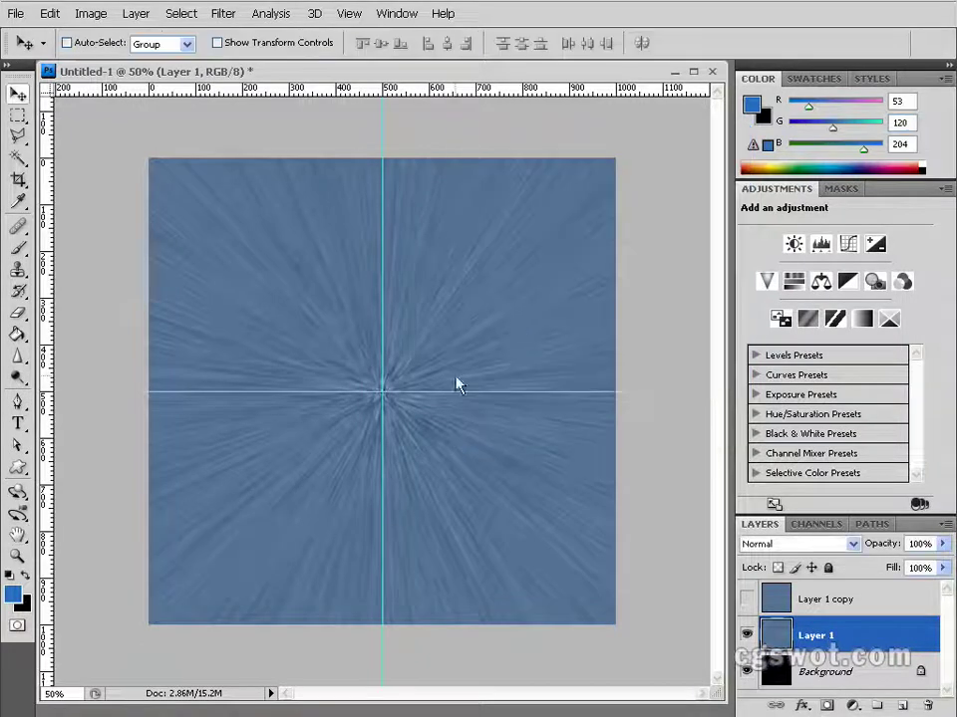
Step: Show Layer 1 copy again and set its blending mode to Multiply, trying Color Burn for comparison
left_click(746, 599)
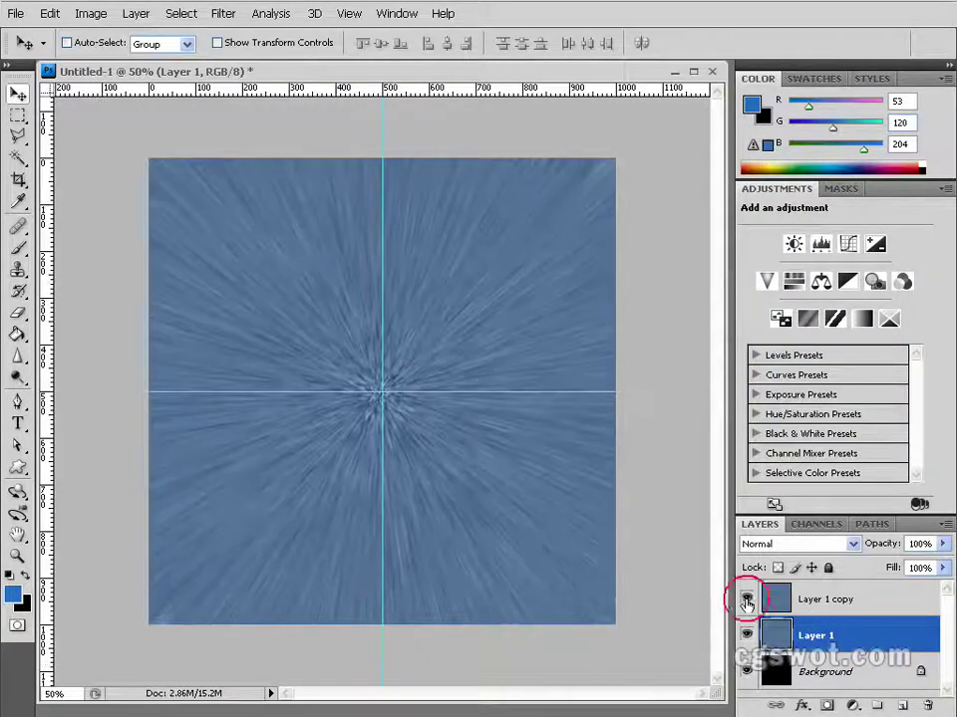
left_click(854, 597)
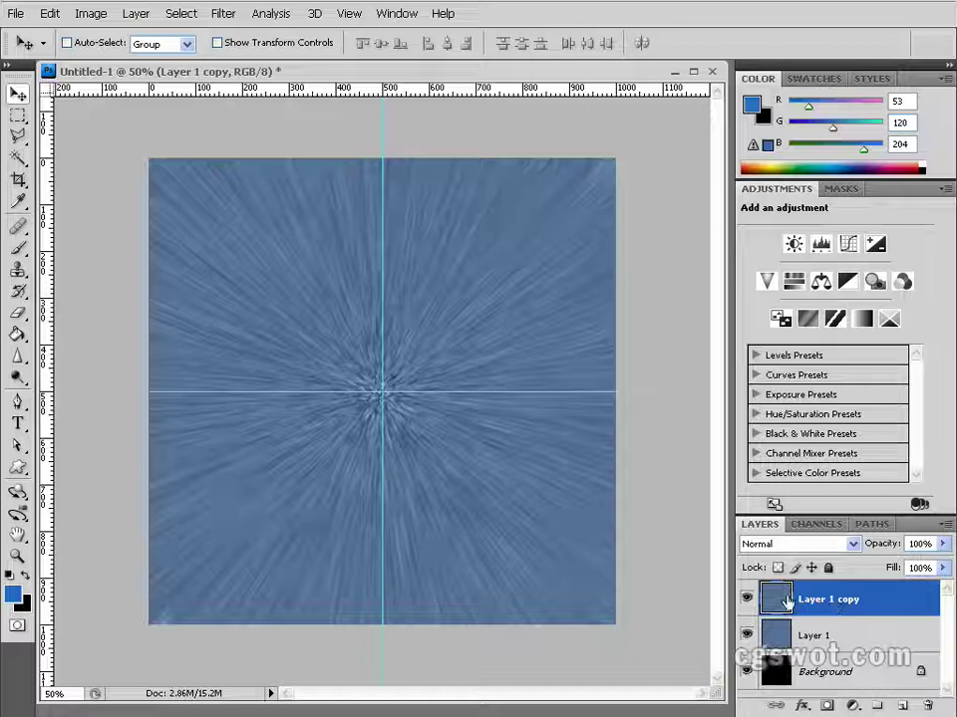
left_click(811, 554)
left_click(809, 551)
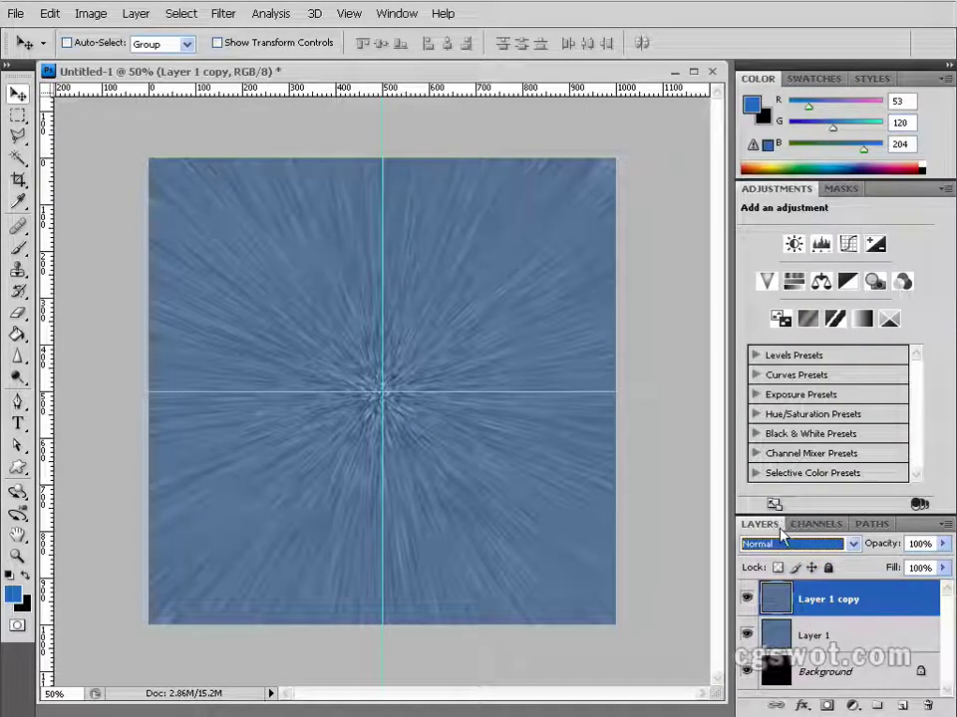
key("Down")
key("Down")
key("Down")
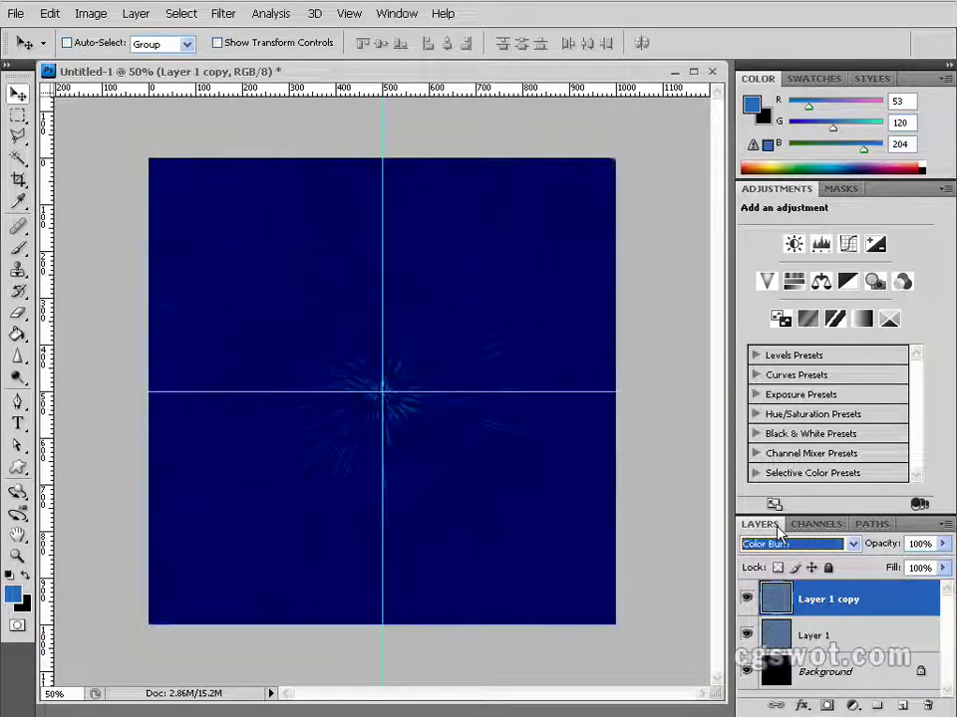
key("Up")
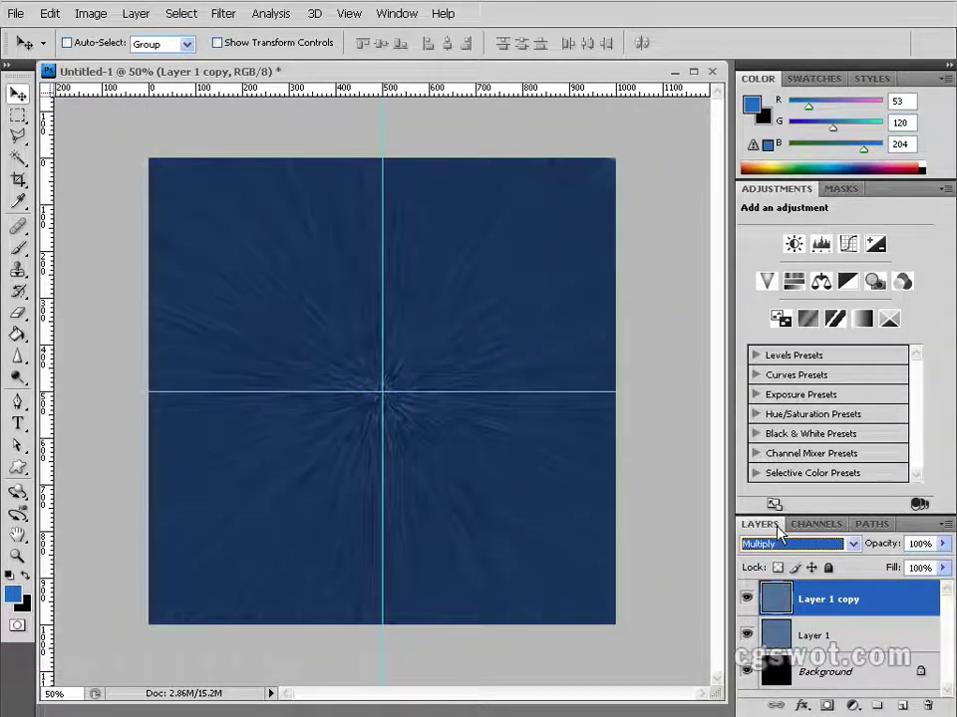
key("Up")
key("Down")
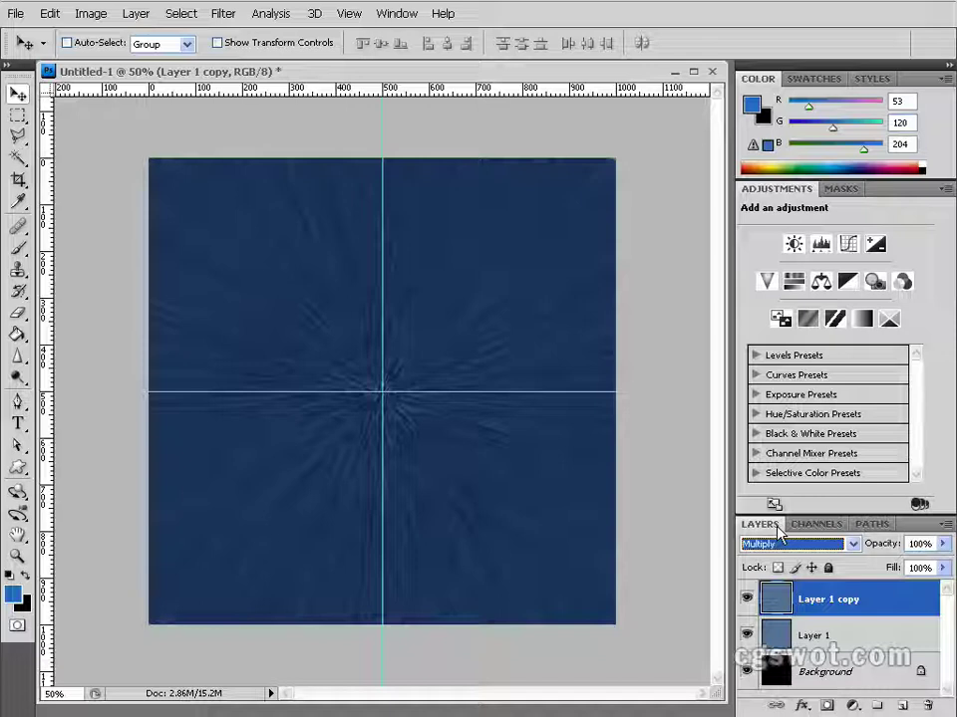
left_click(783, 603)
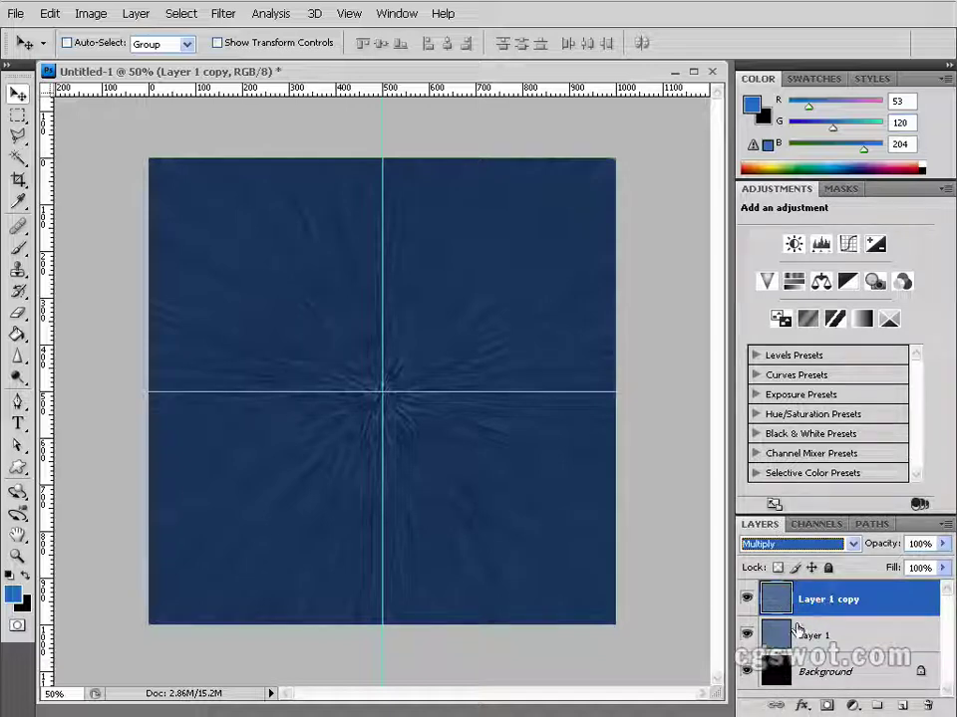
Step: Add a new layer above Layer 1 copy and make a circular selection about 800 pixels wide, centered on the guide intersection
left_click(810, 635)
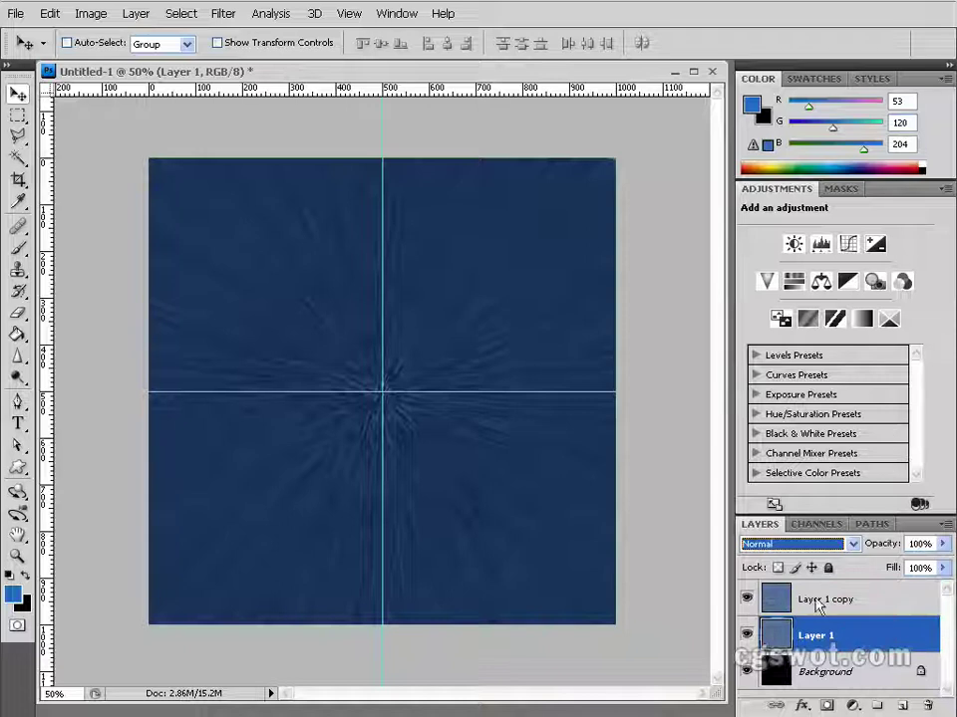
left_click(843, 601)
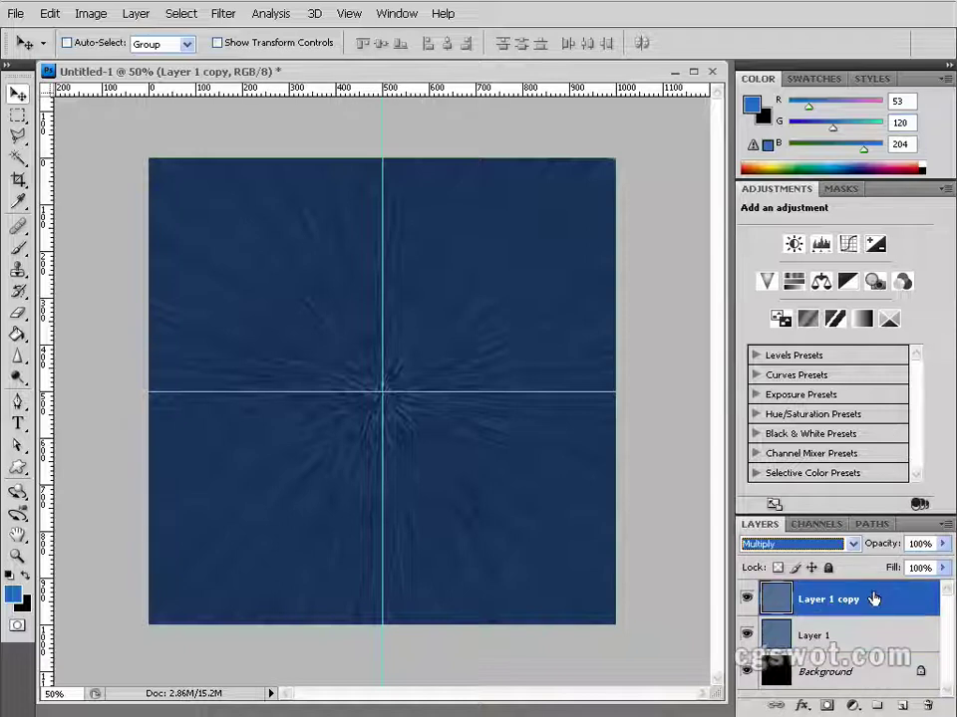
left_click(901, 705)
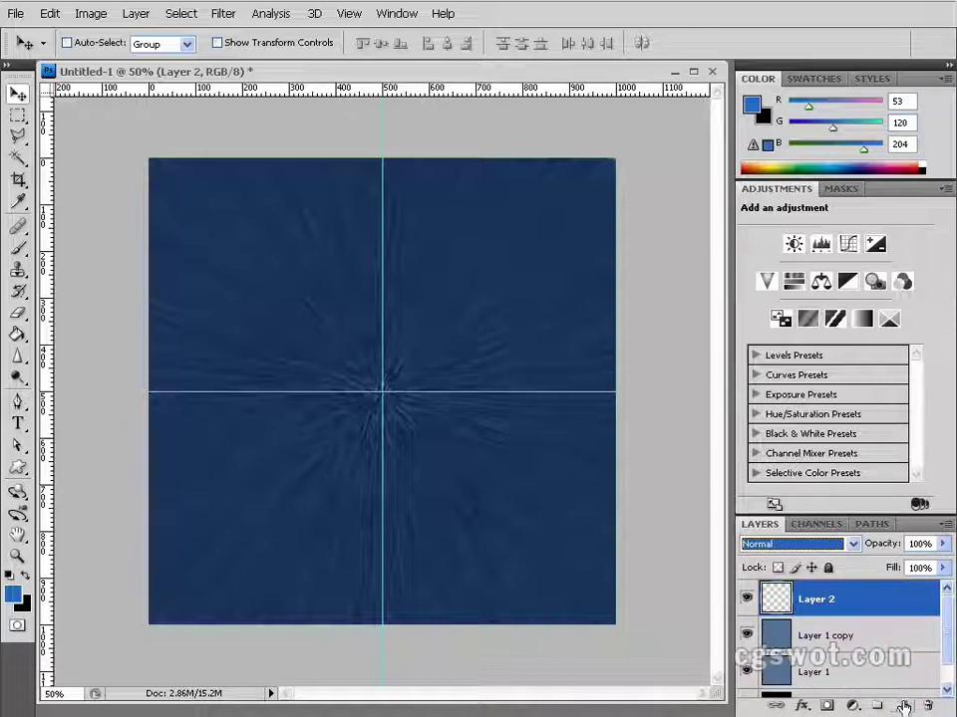
left_click(18, 115)
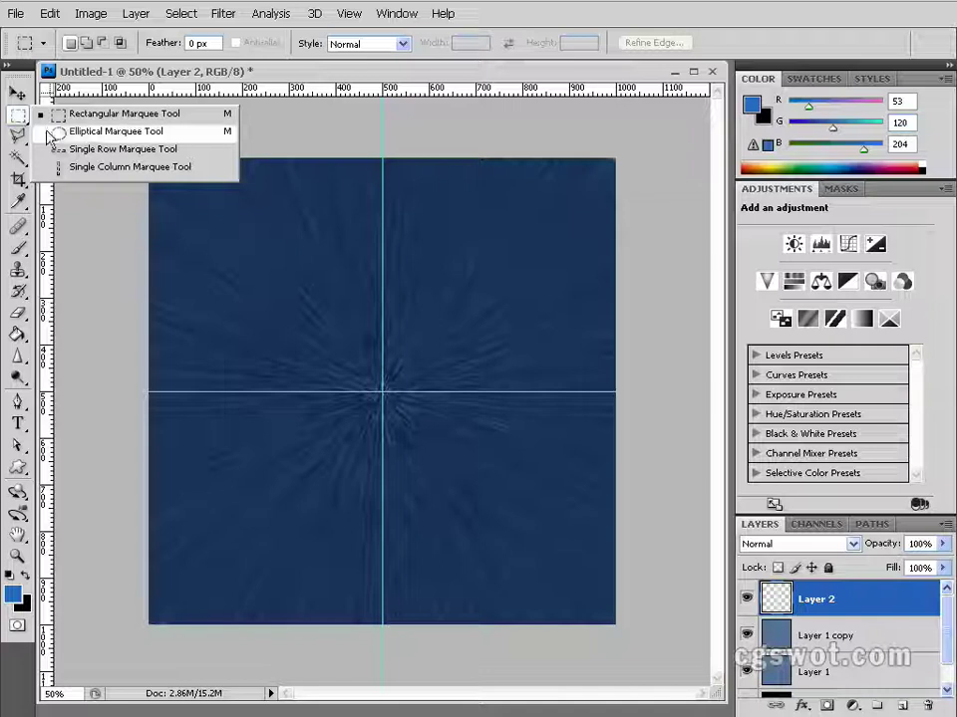
left_click(90, 132)
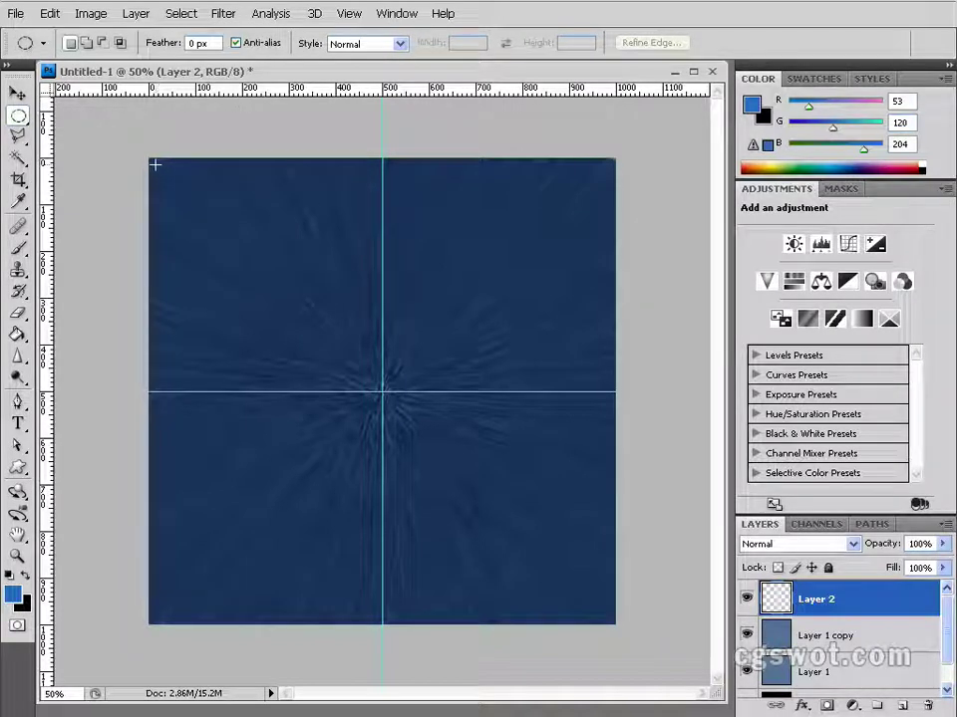
left_click_drag(156, 166, 157, 166)
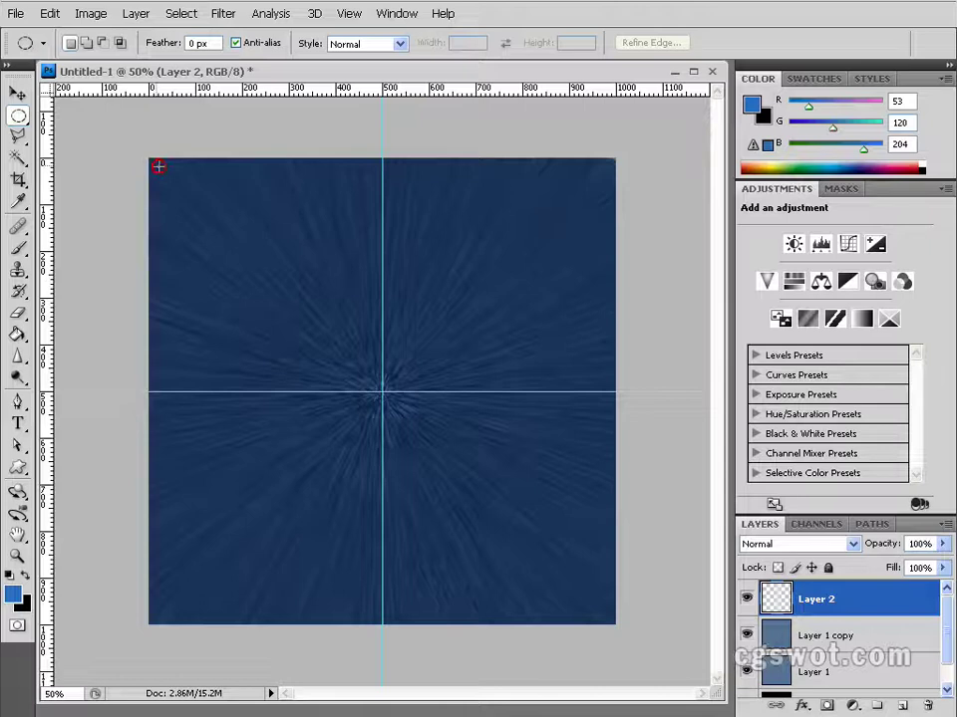
left_click_drag(203, 240, 610, 623, "shift")
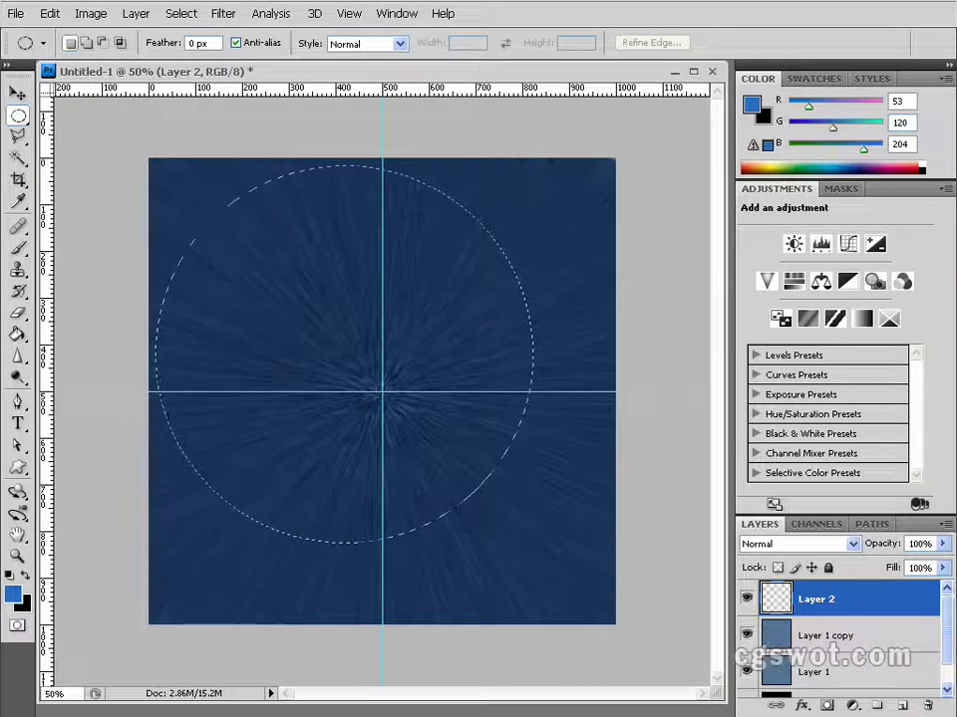
left_click_drag(427, 437, 472, 484)
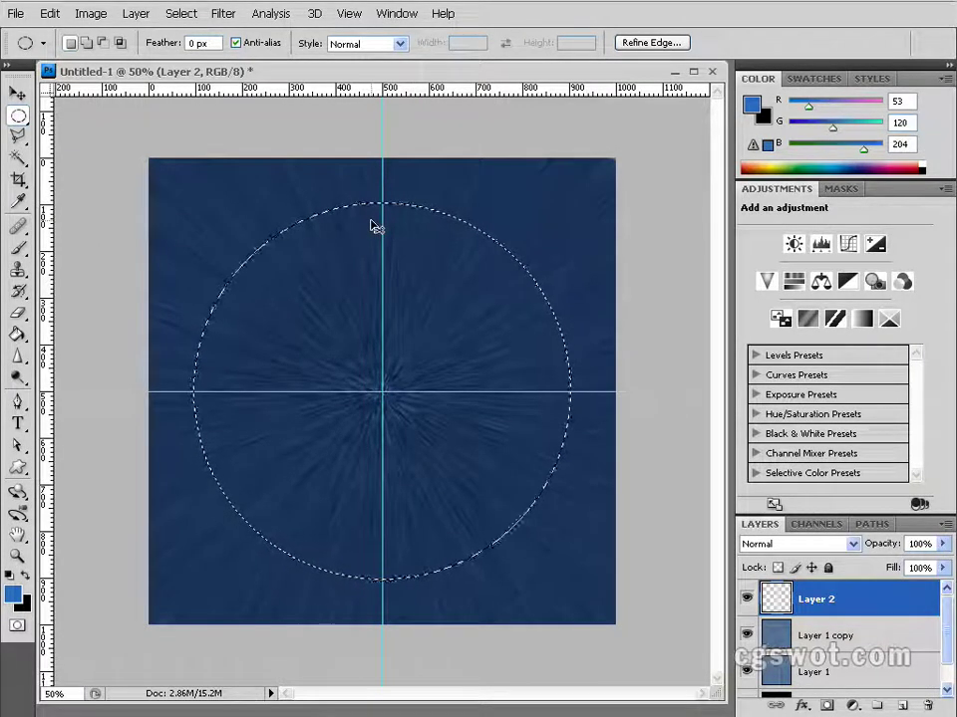
Step: Invert the circular selection, fill the area outside the circle with black on Layer 2, and deselect
key("ctrl+shift+i")
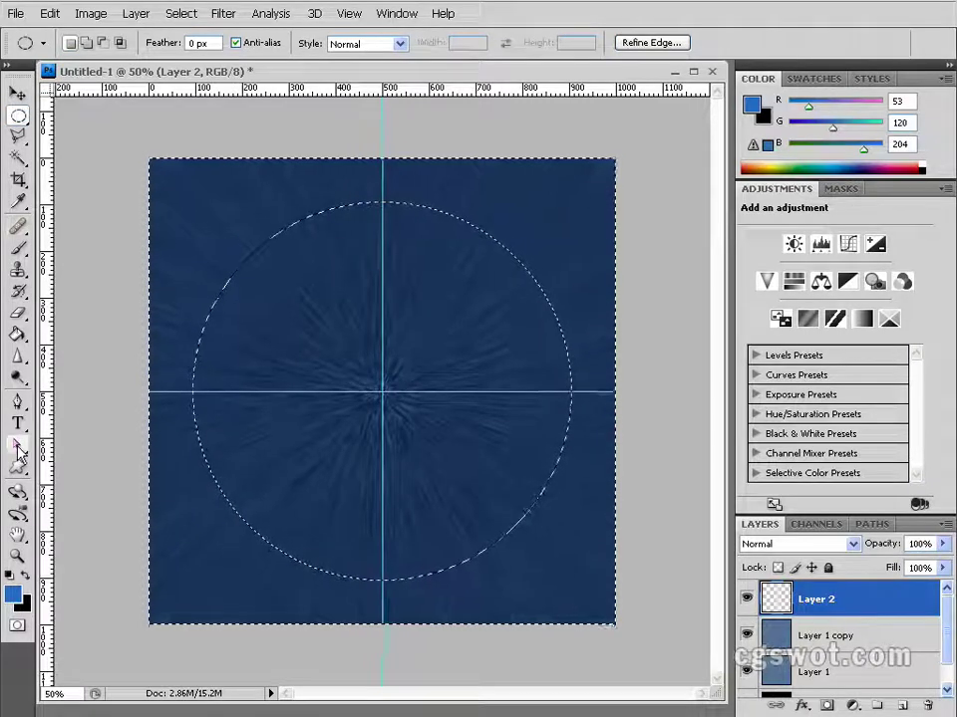
left_click(18, 340)
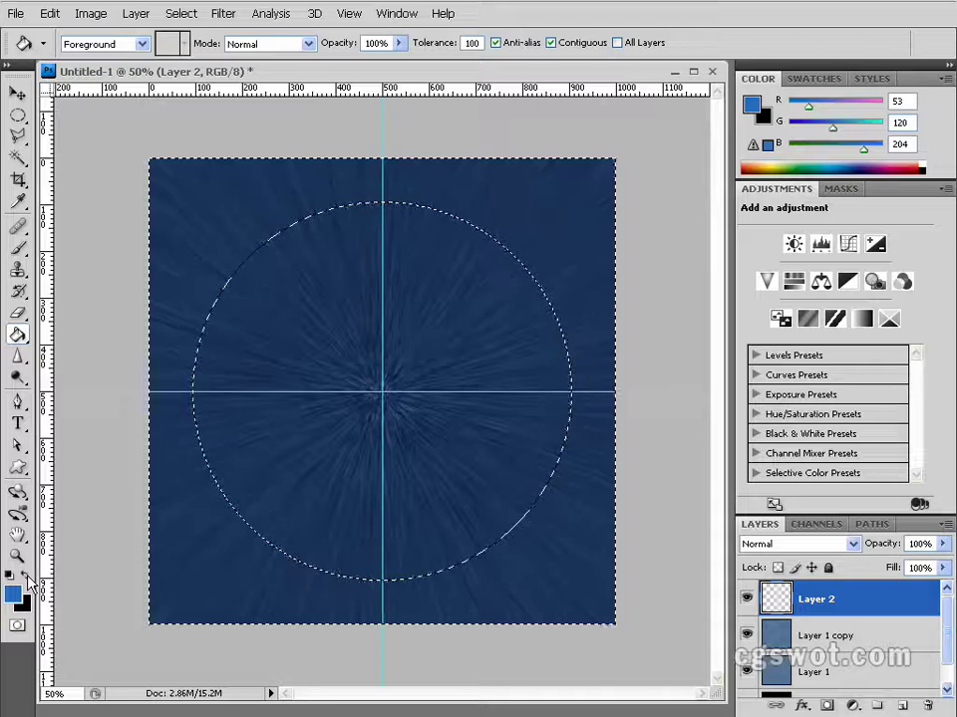
key("x")
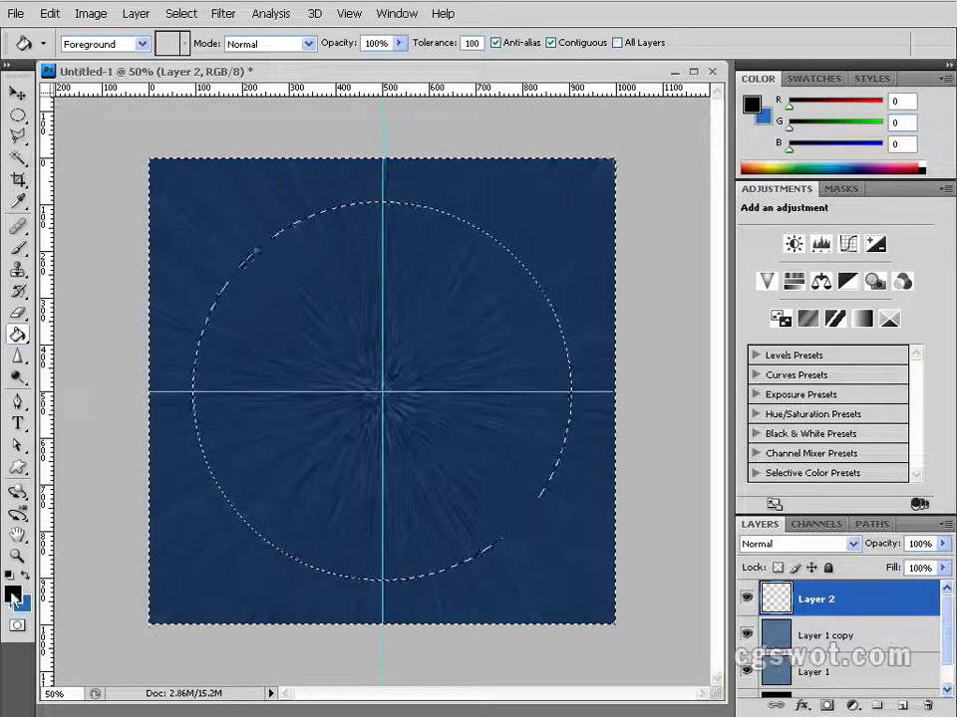
left_click(210, 551)
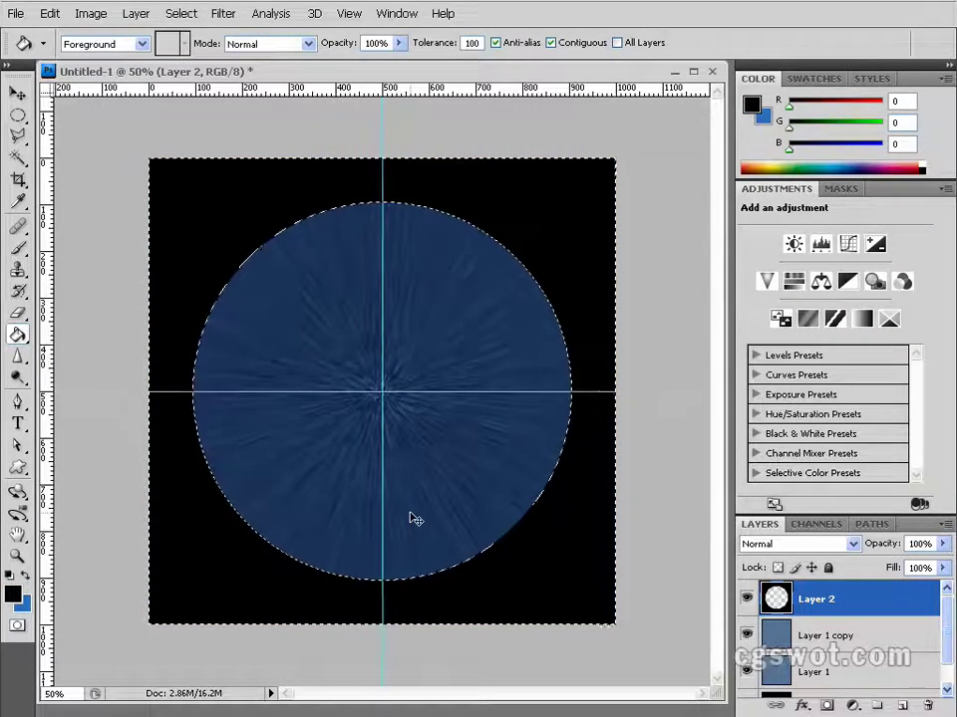
key("ctrl+d")
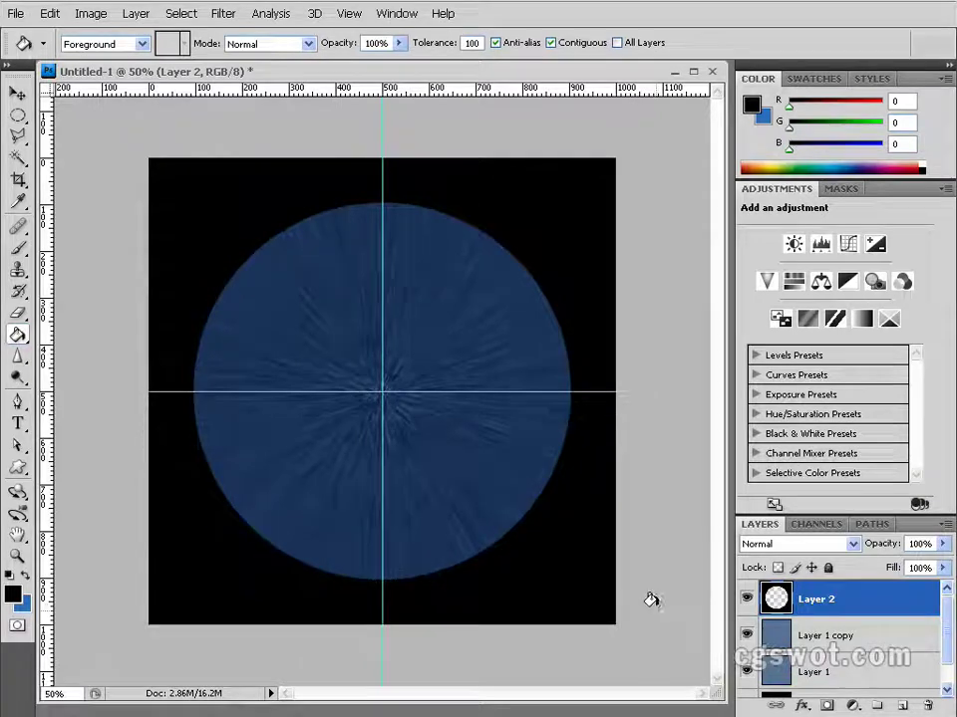
Step: Soften the black surround on Layer 2 with a Gaussian Blur of 42.0 pixels radius
left_click(221, 14)
mouse_move(289, 190)
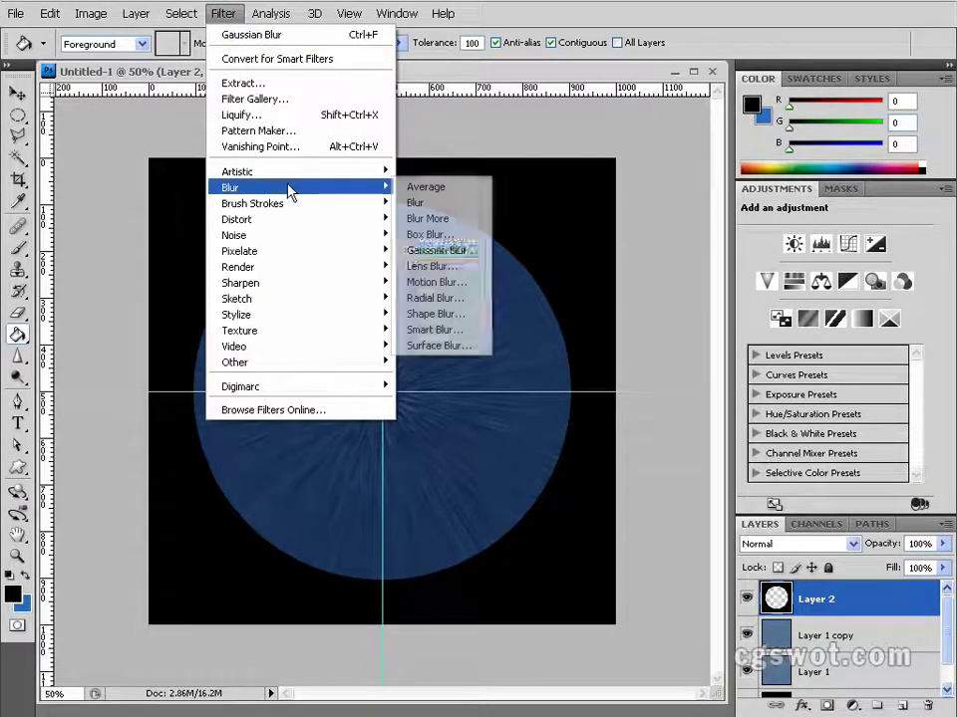
left_click(485, 254)
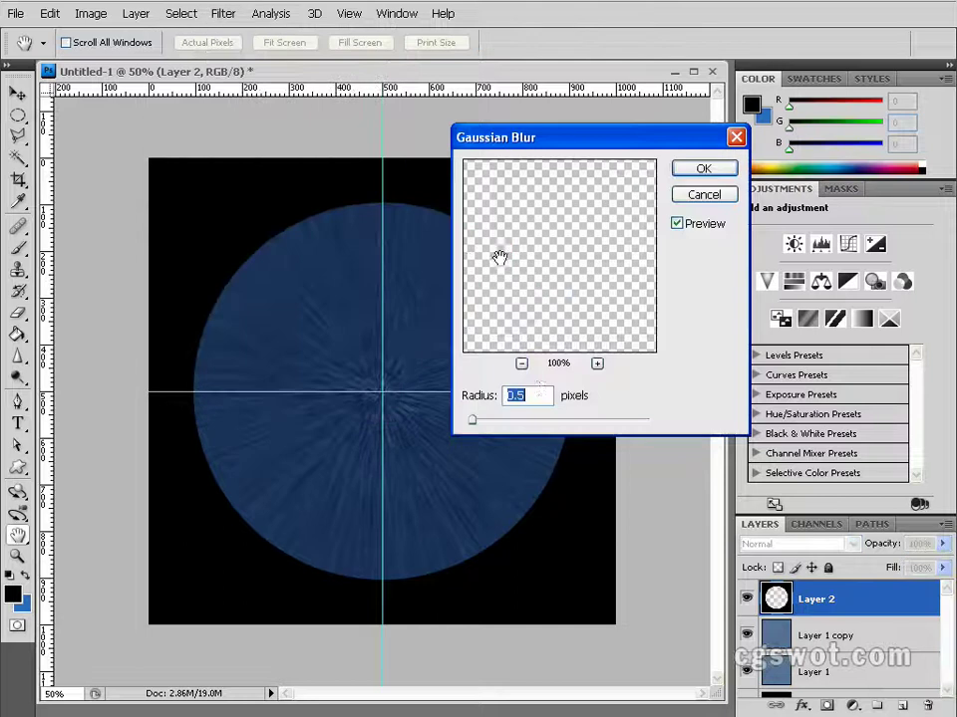
left_click(473, 419)
left_click_drag(473, 419, 572, 422)
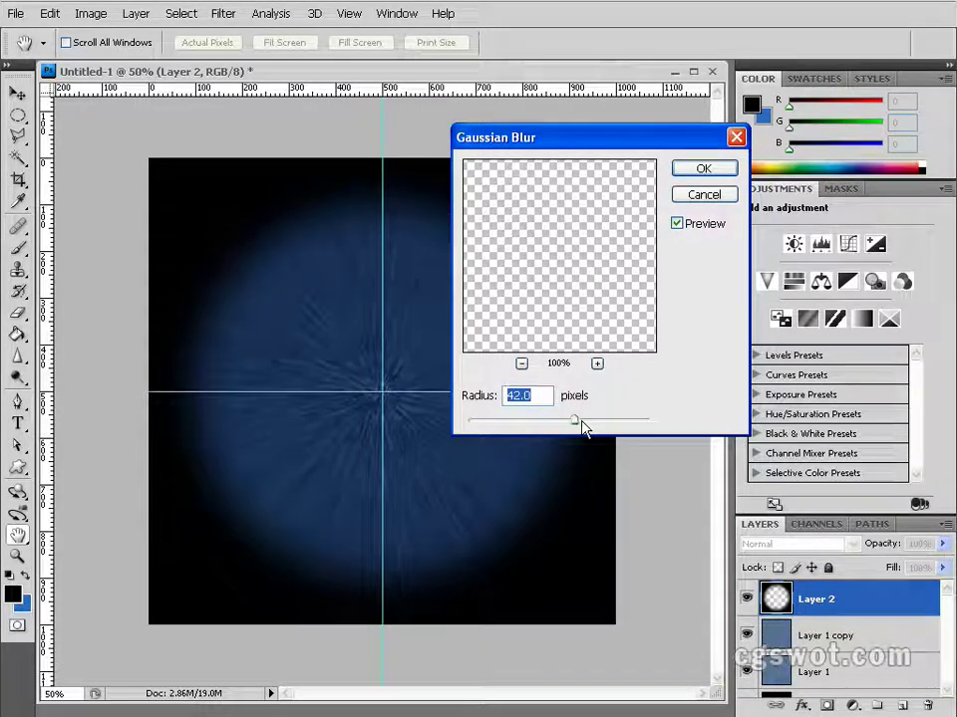
left_click(704, 169)
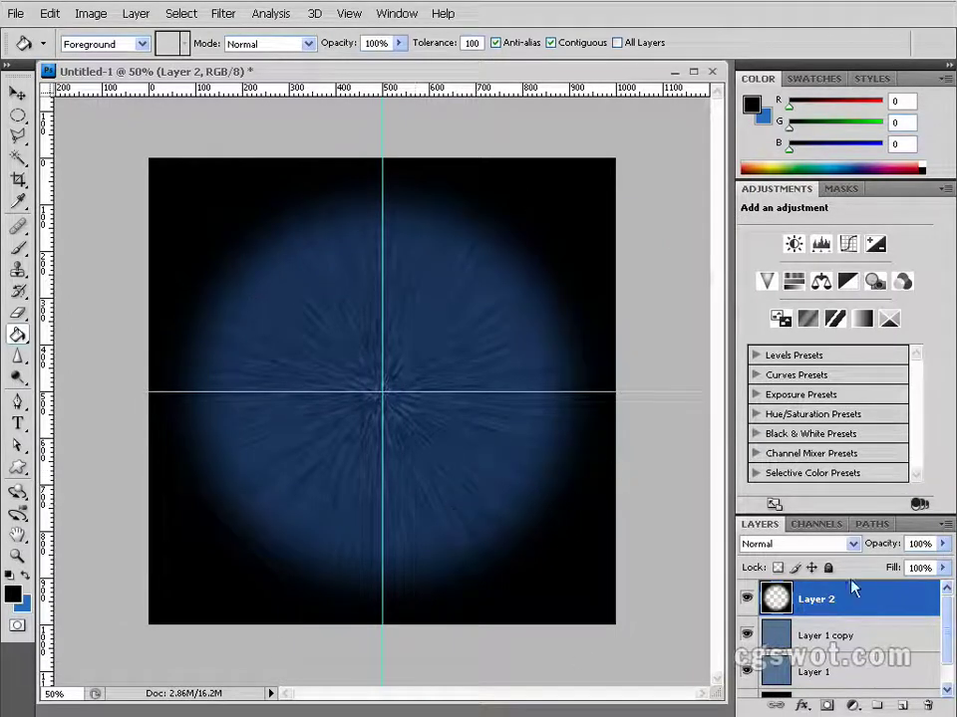
Step: Compare blending modes on Layer 2, set it to Soft Light, and lower the layer's opacity to 70%
left_click(813, 544)
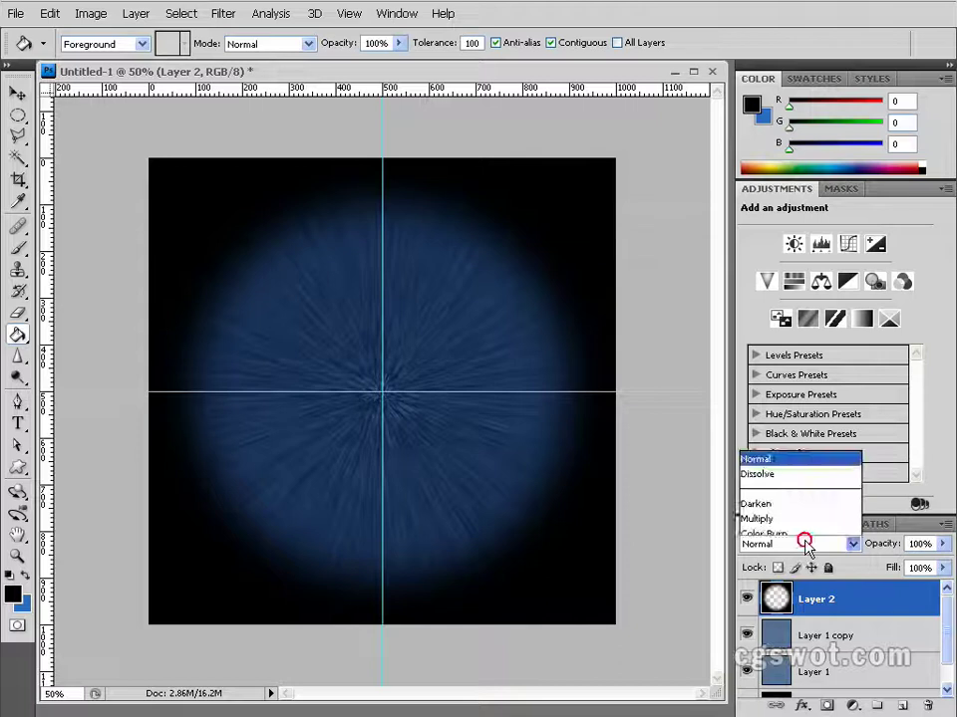
left_click(800, 546)
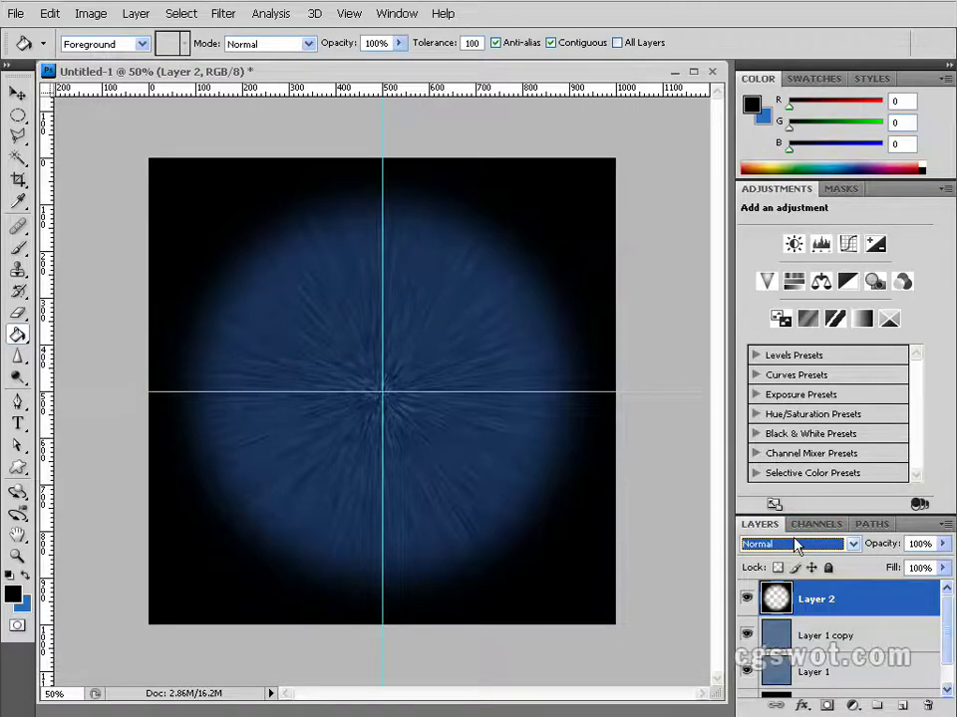
key("Down")
key("Down")
key("Down")
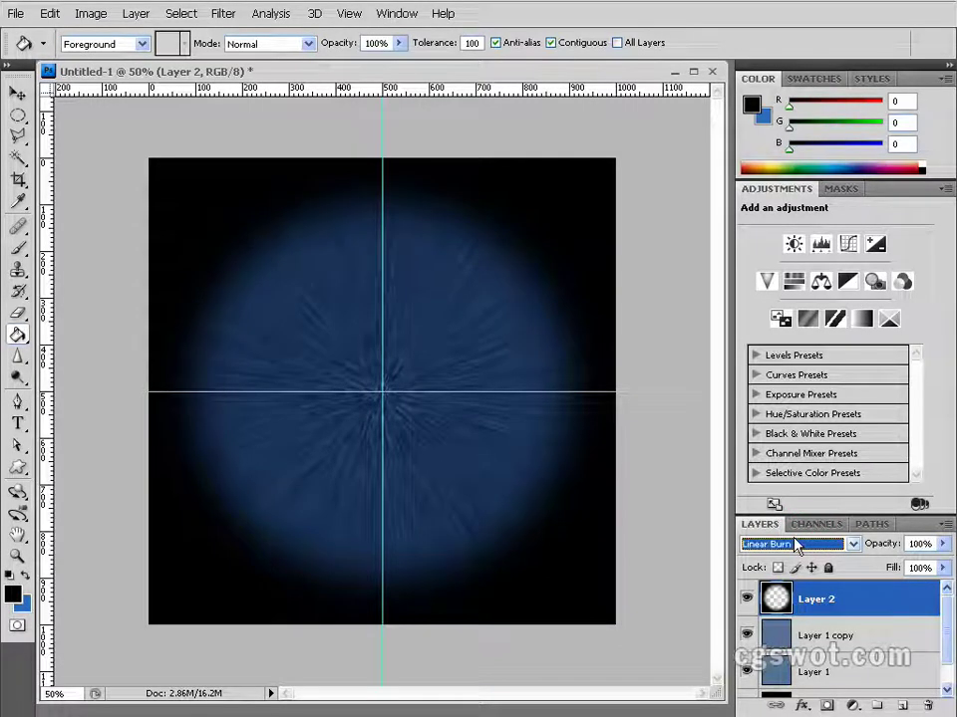
key("Down")
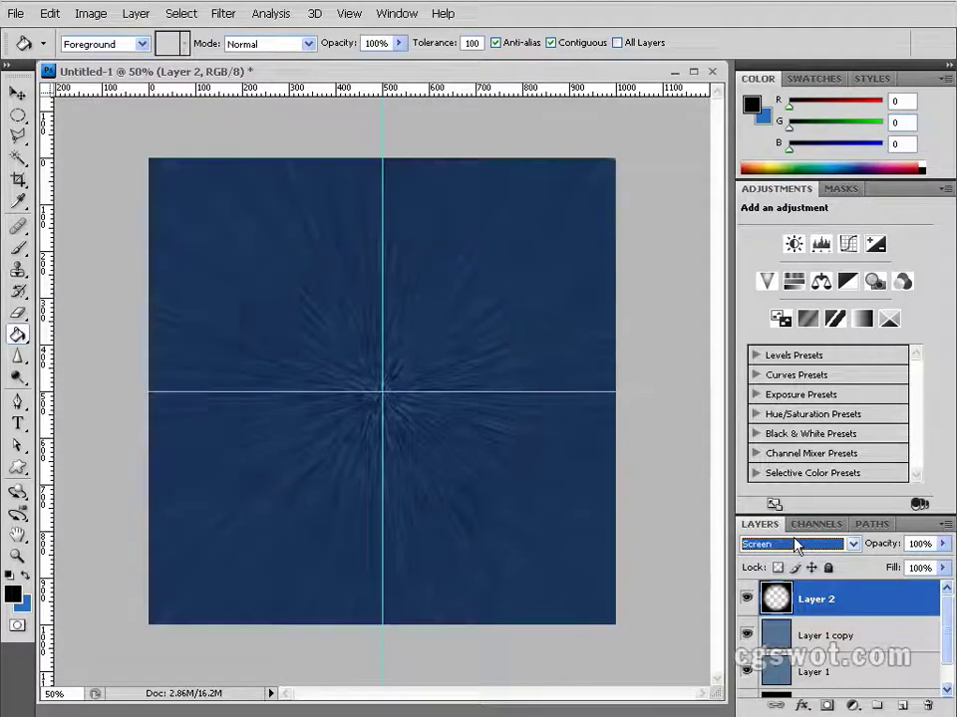
key("Down")
key("Down")
key("Down")
key("Down")
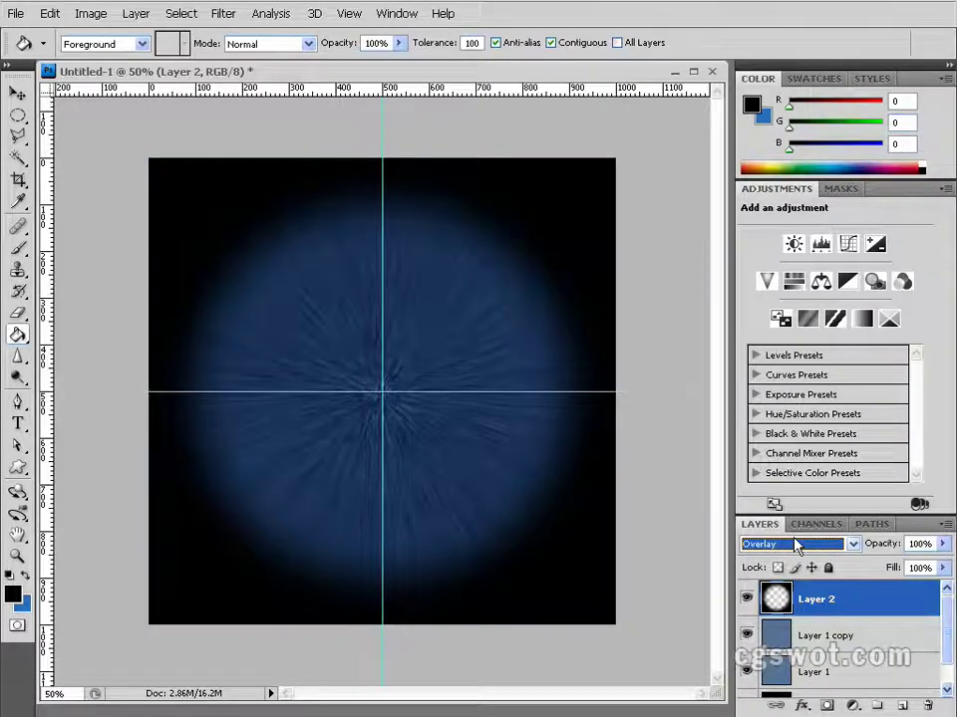
key("Down")
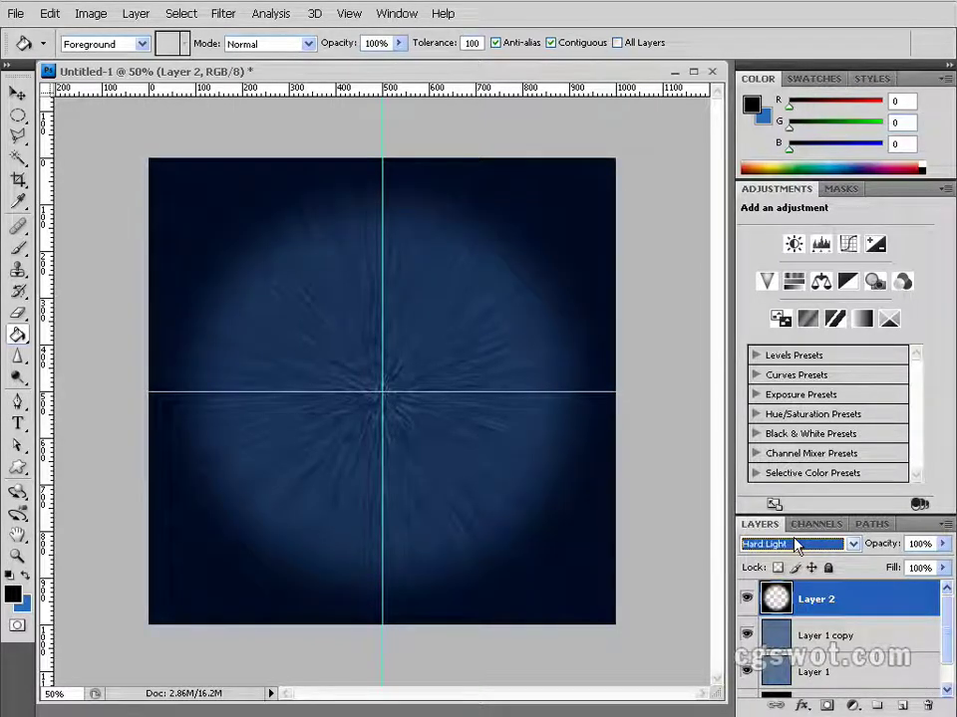
key("Up")
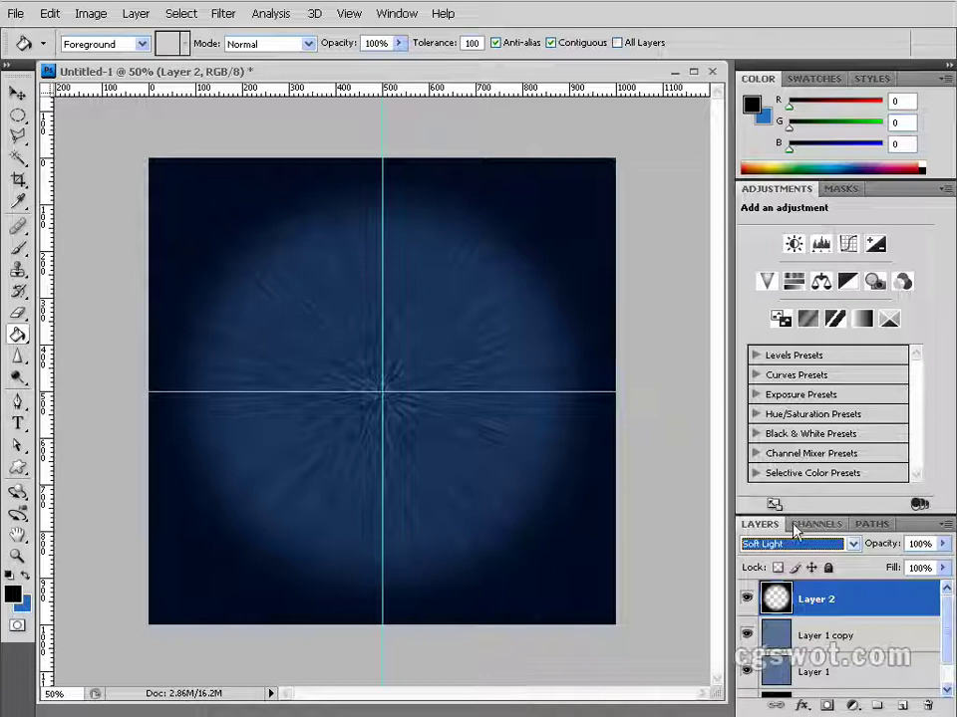
left_click(942, 544)
left_click_drag(942, 566, 916, 570)
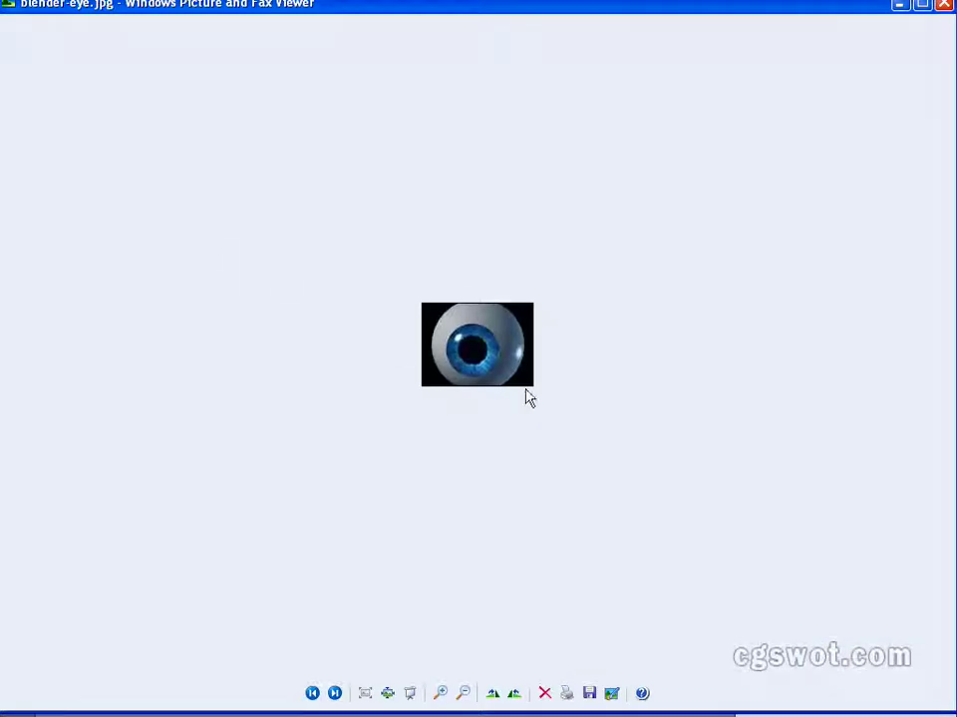
Step: Switch to Windows Picture and Fax Viewer and examine the iris coloring and shading in the eye reference images
scroll(528, 398, "up", 3)
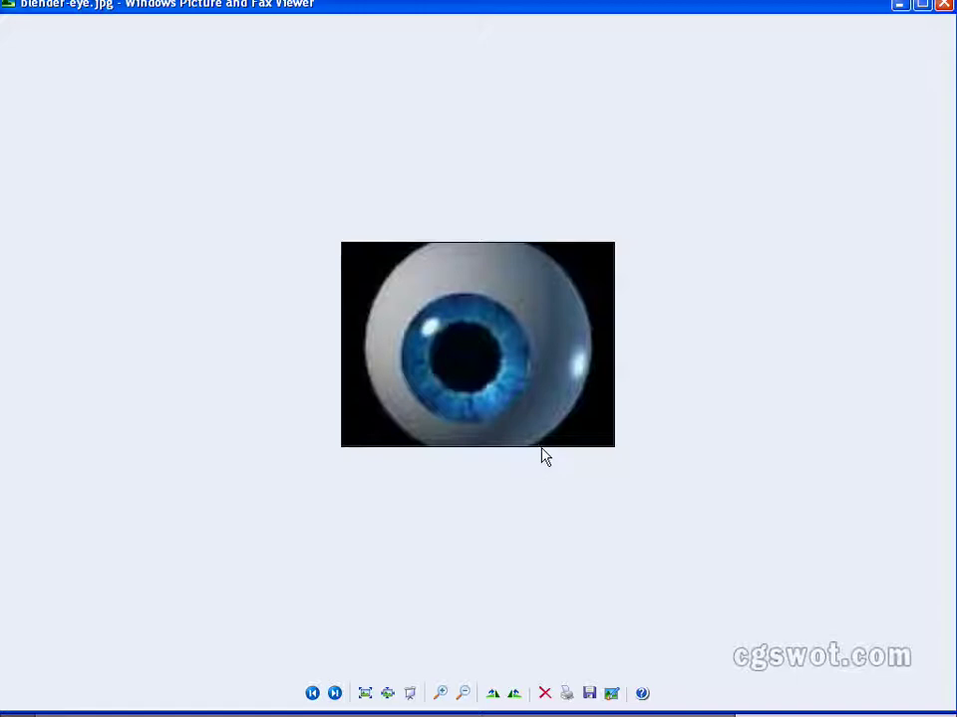
left_click(335, 694)
left_click(335, 693)
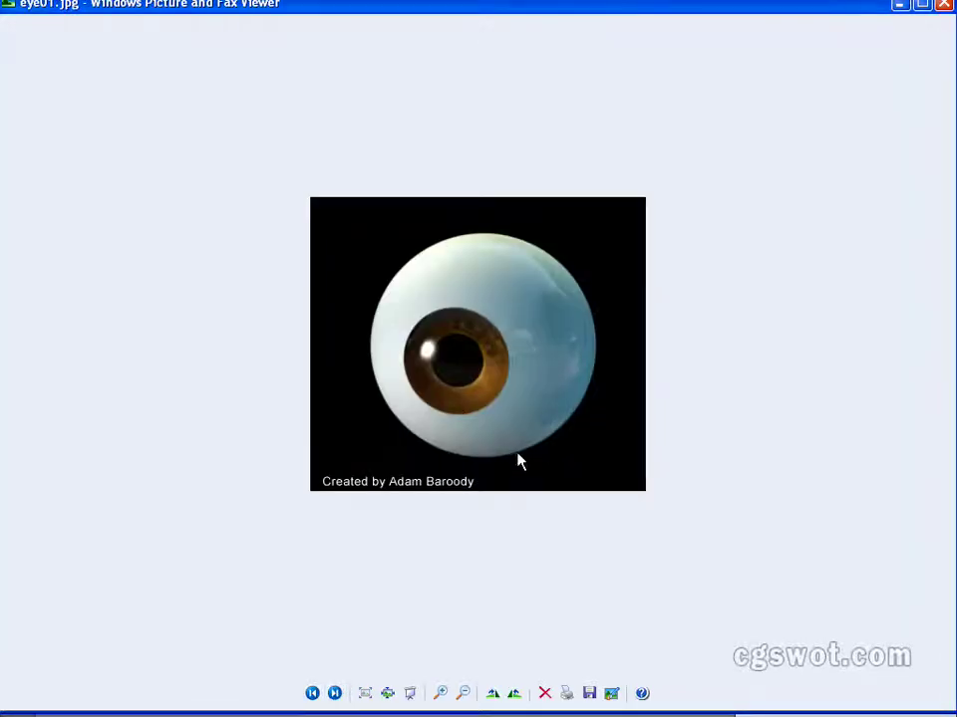
left_click(334, 694)
left_click(334, 694)
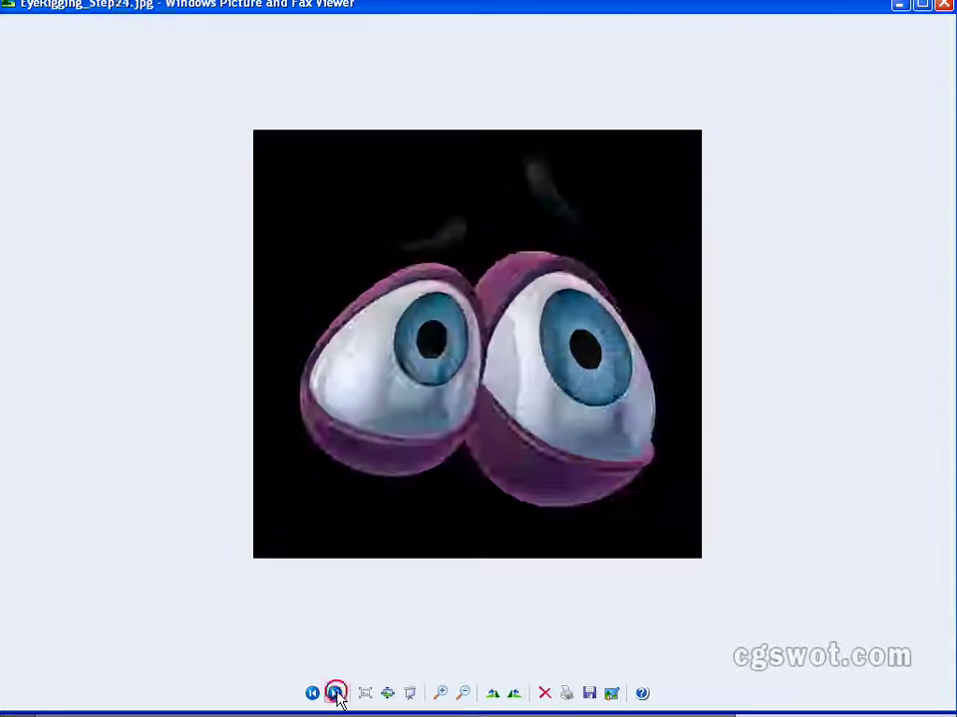
left_click(335, 694)
left_click(311, 694)
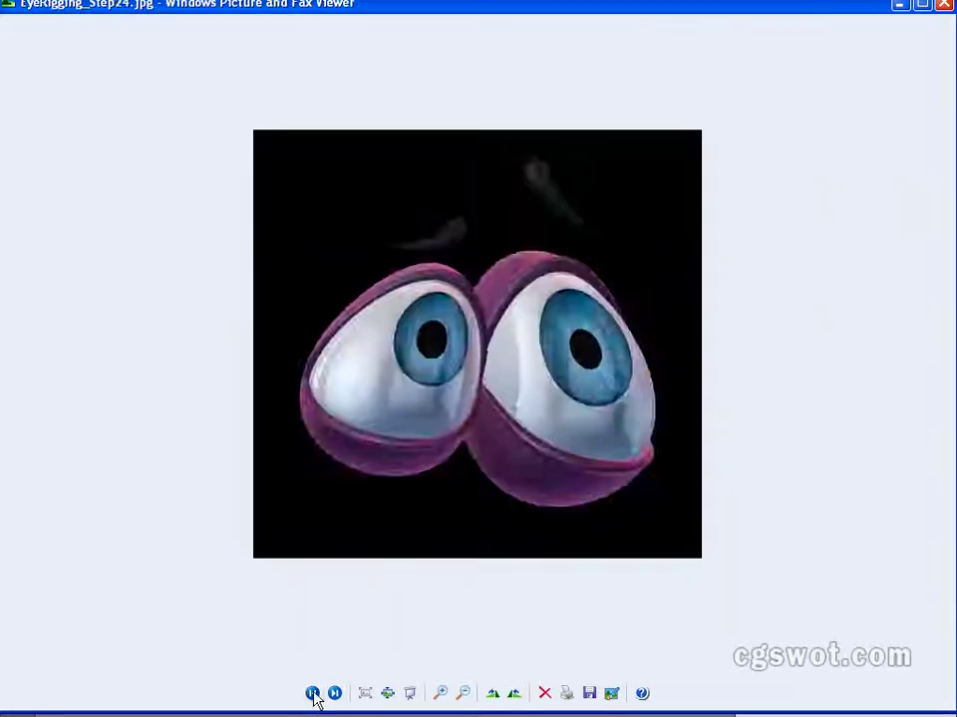
left_click(312, 694)
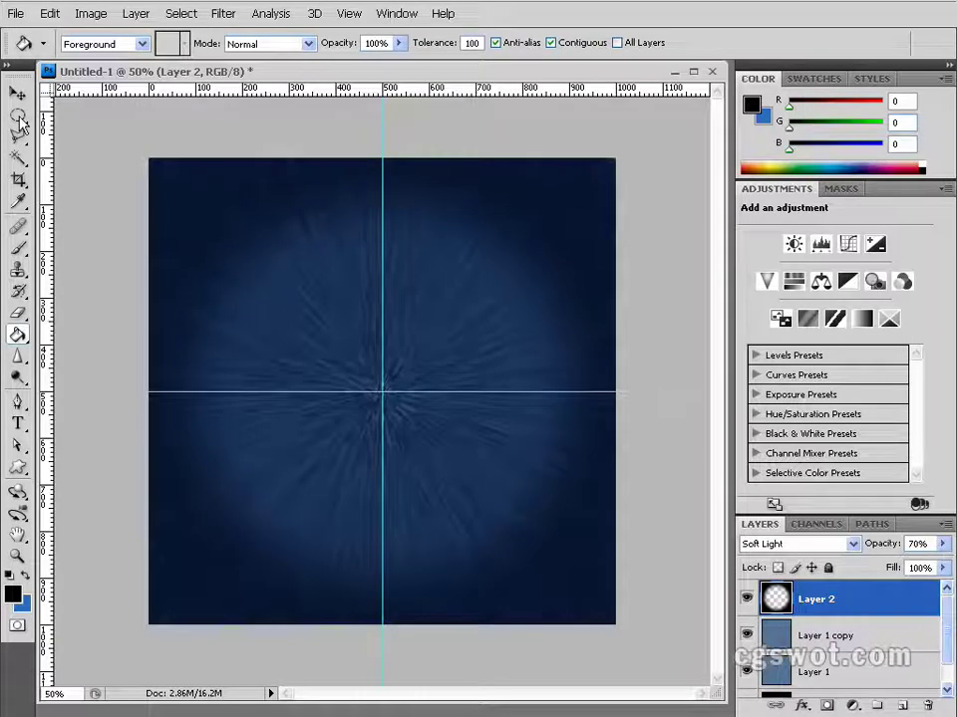
Step: Add a new layer above Layer 2 and make a circular selection about 400 pixels wide, centered on the guide intersection
left_click(903, 705)
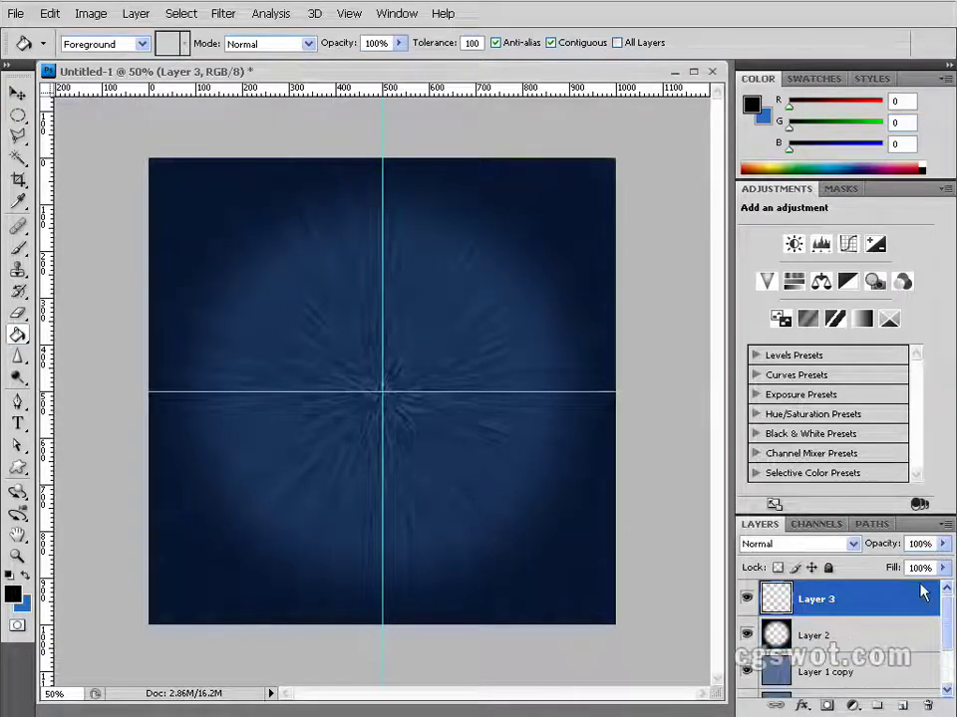
left_click(18, 116)
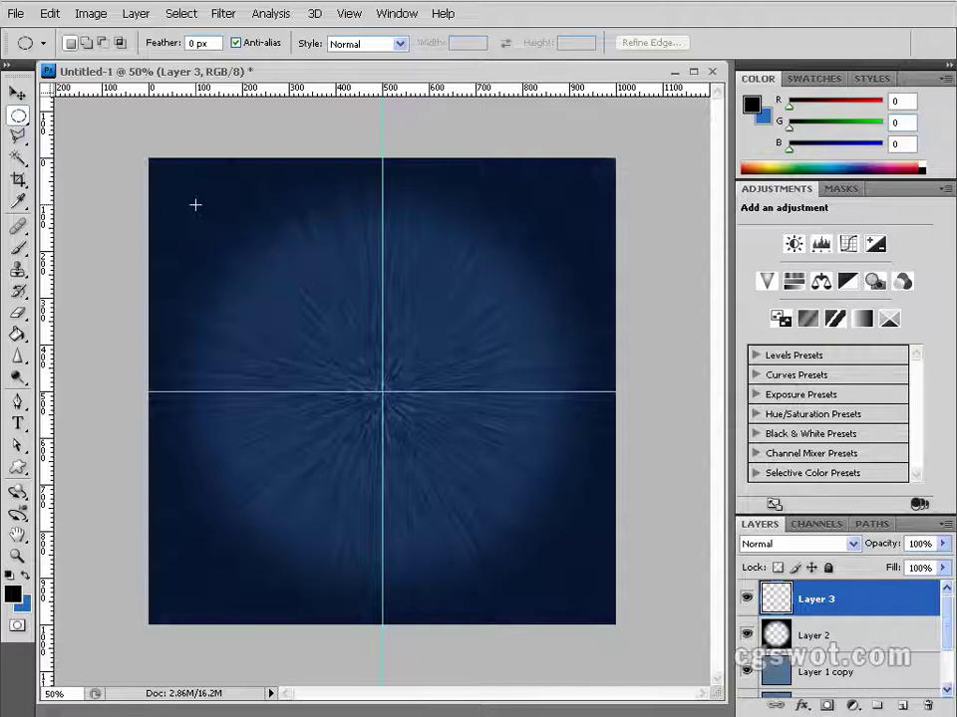
left_click_drag(308, 312, 382, 414, "shift")
left_click(18, 92)
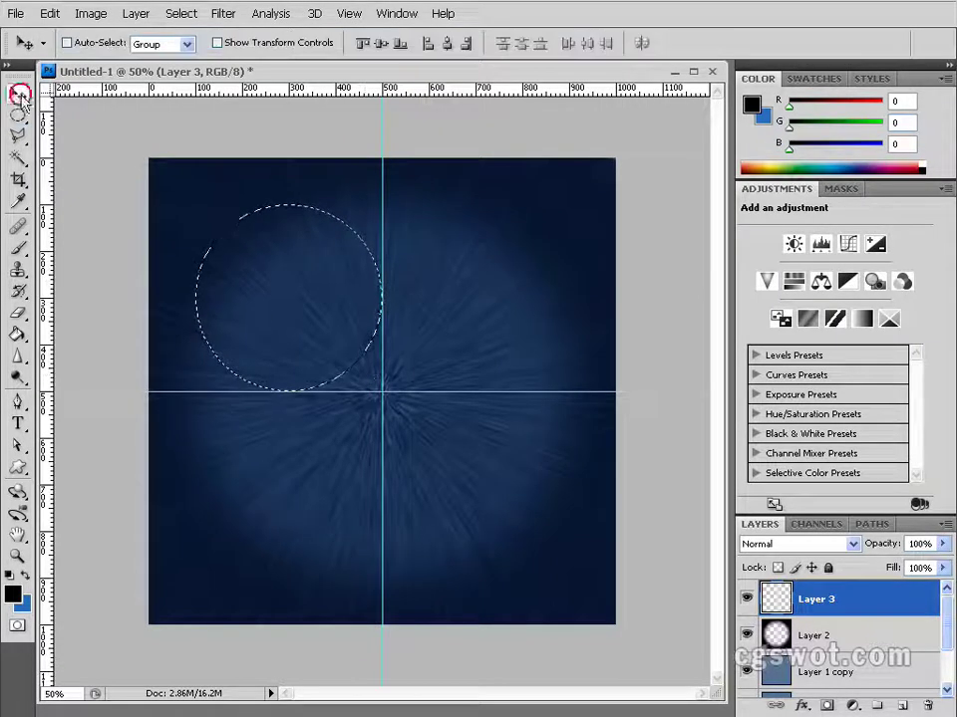
left_click(18, 116)
left_click_drag(284, 338, 374, 427)
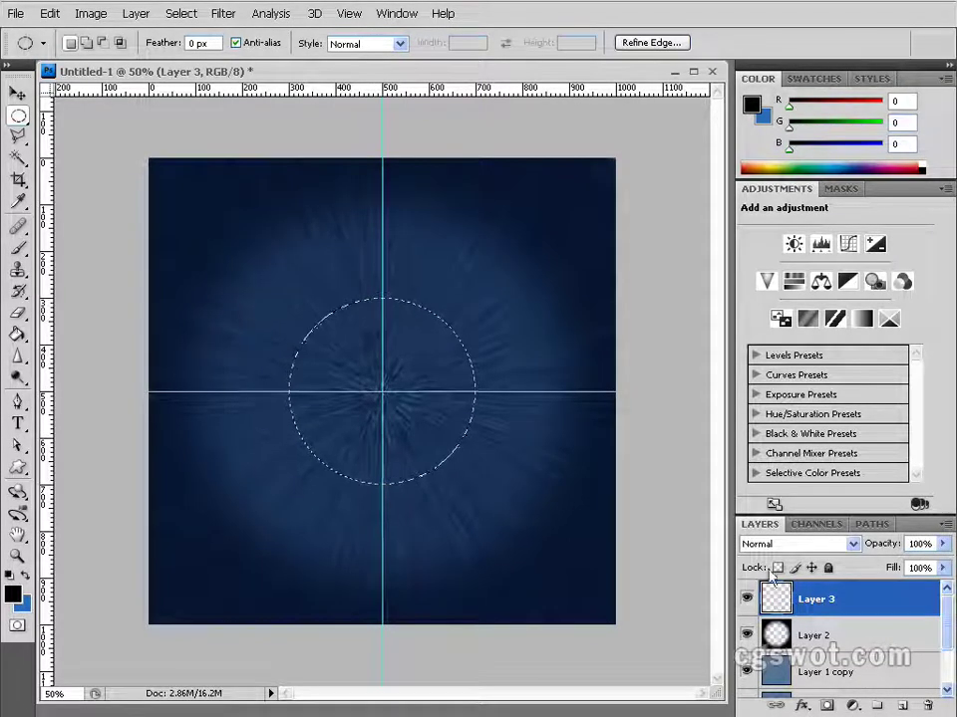
Step: Set the foreground color to white, fill the circular selection on Layer 3 with it, and deselect
left_click(17, 592)
left_click_drag(312, 319, 214, 280)
left_click(642, 270)
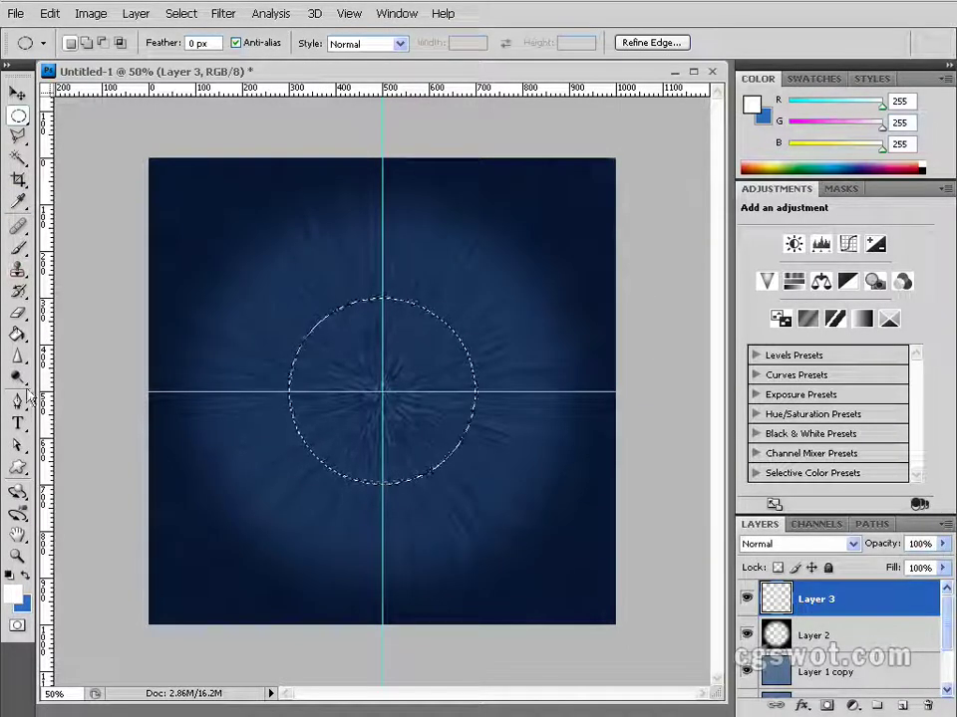
left_click(17, 335)
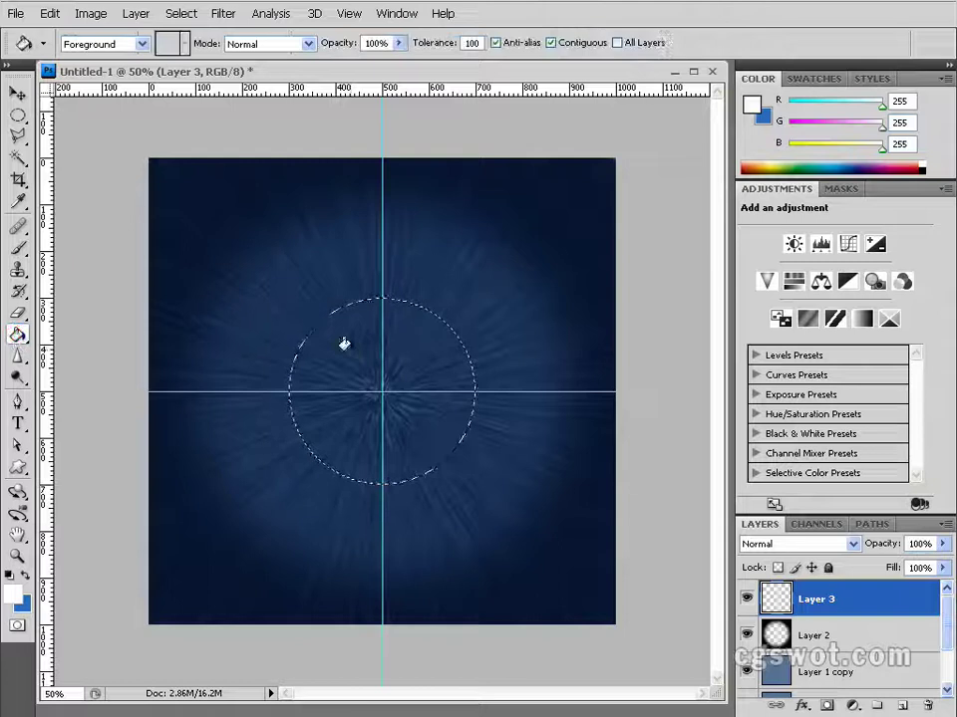
left_click(342, 342)
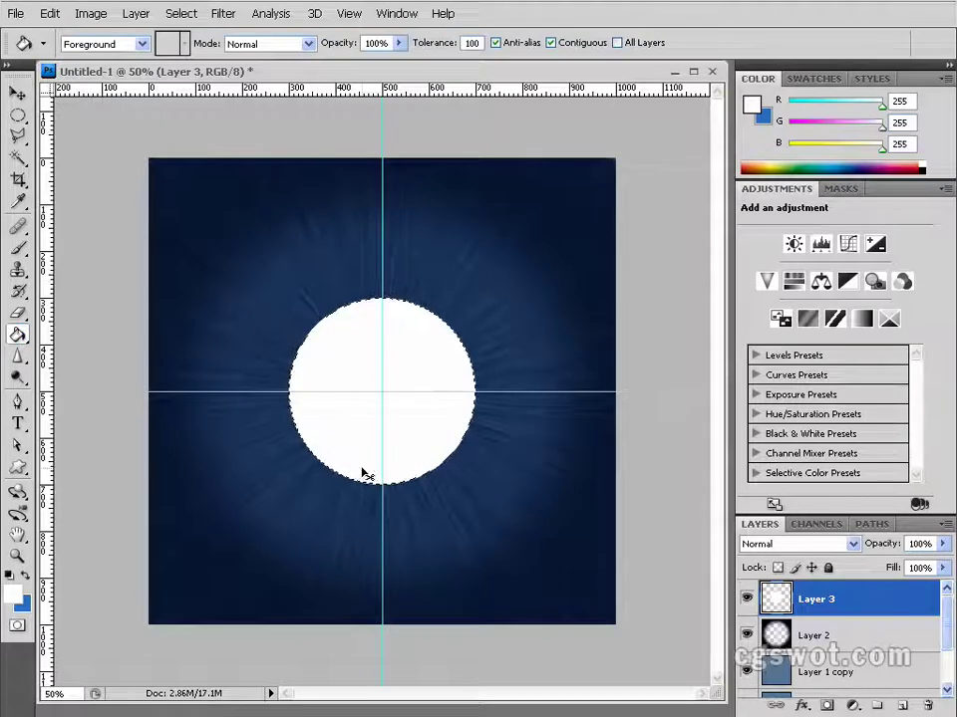
key("ctrl+d")
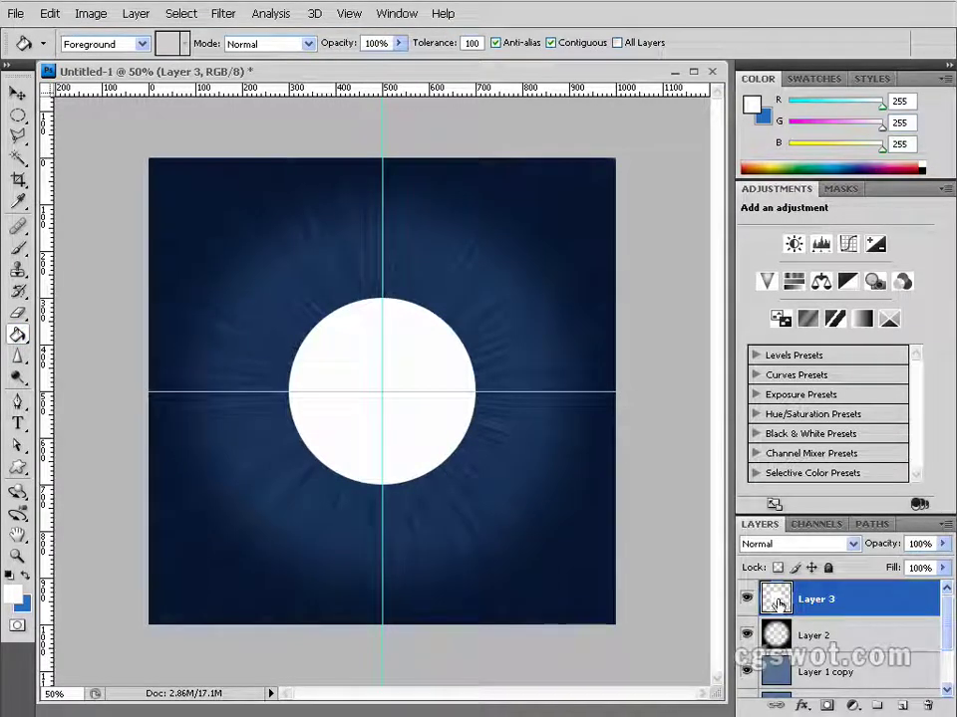
Step: Soften the white circle on Layer 3 with a Gaussian Blur of 59.9 pixels radius
left_click(224, 14)
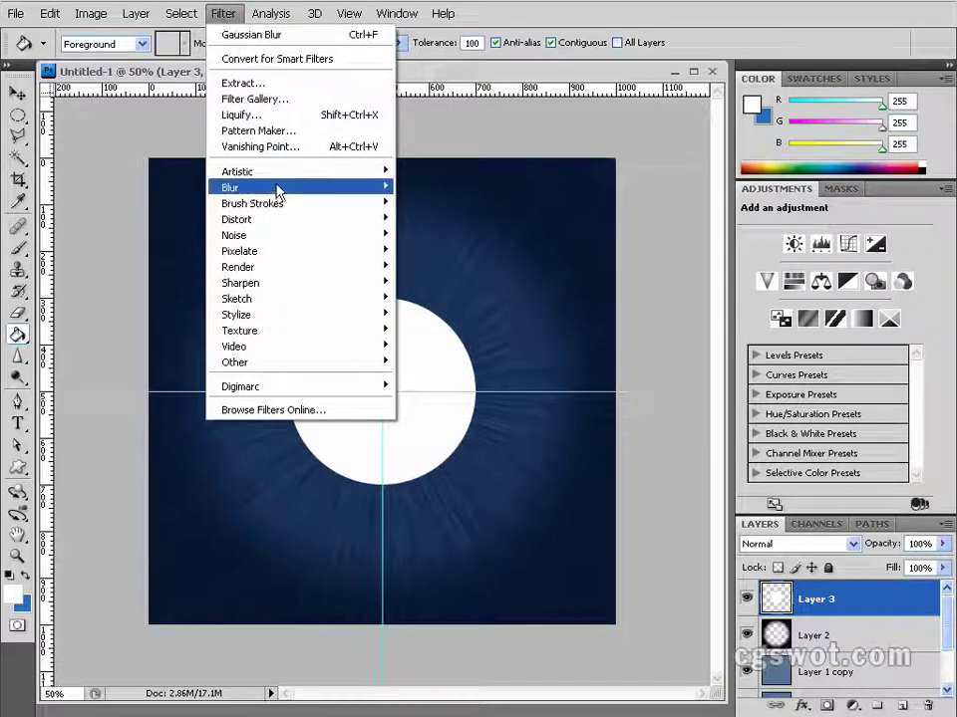
mouse_move(297, 191)
left_click(450, 251)
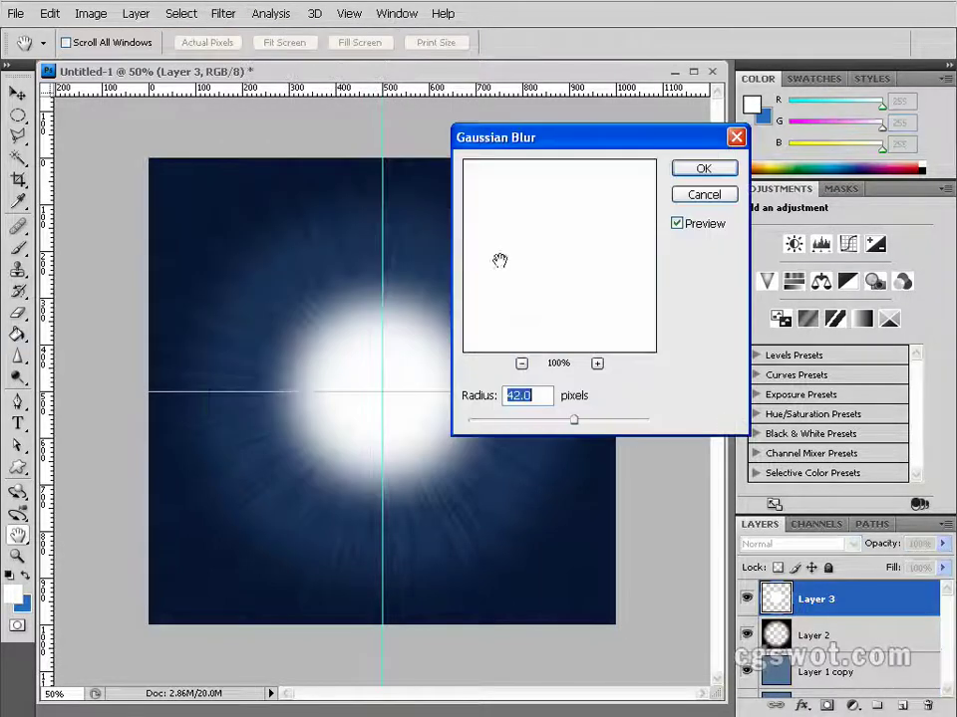
left_click_drag(572, 145, 728, 40)
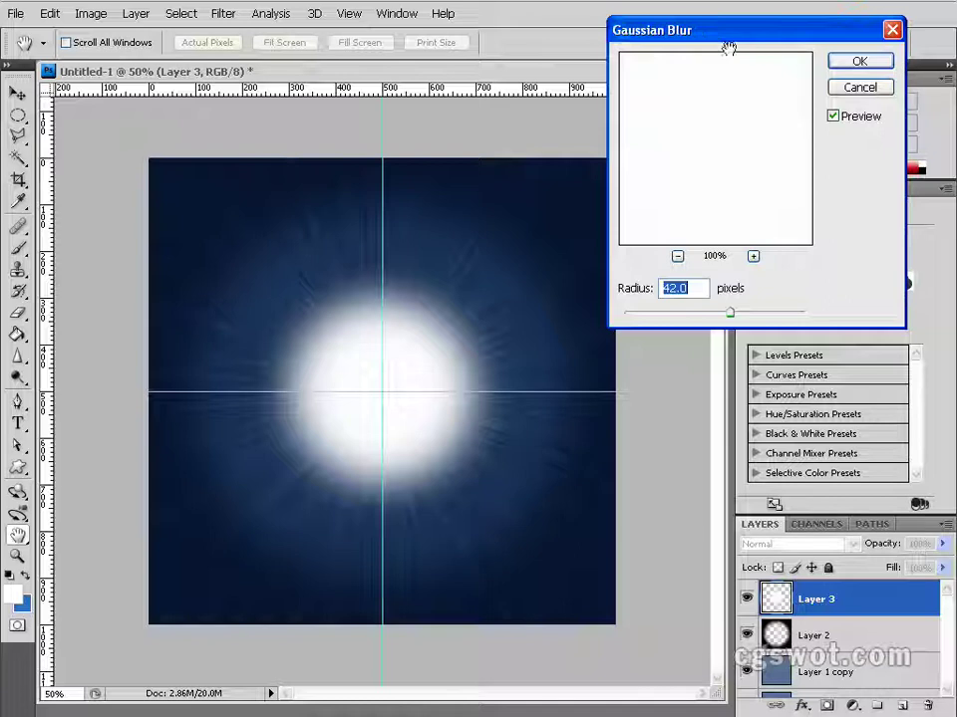
left_click_drag(731, 315, 749, 319)
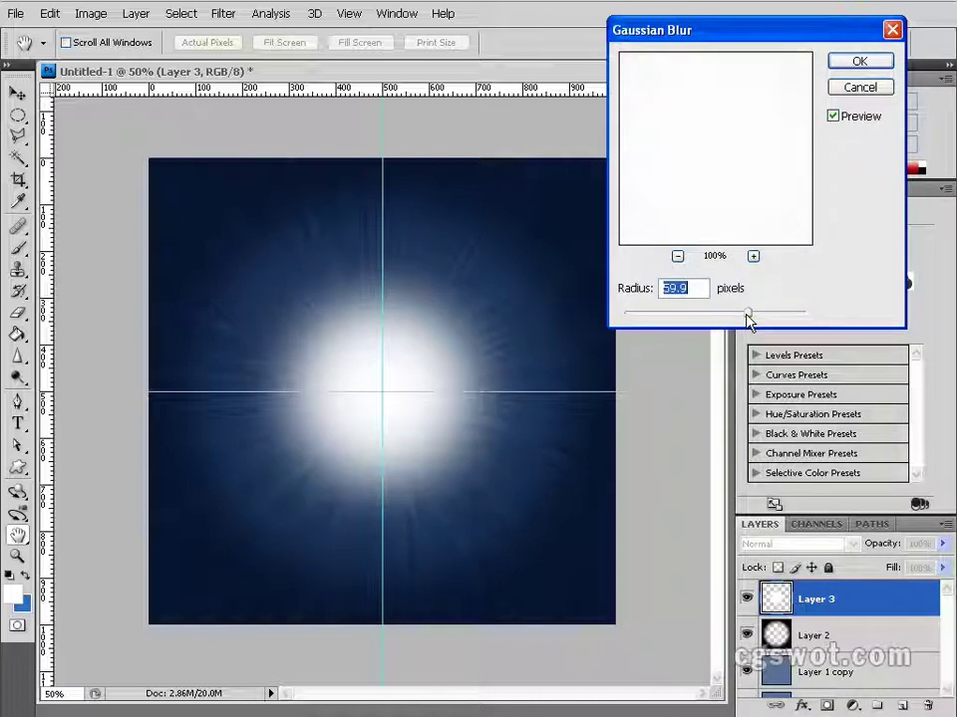
left_click(856, 60)
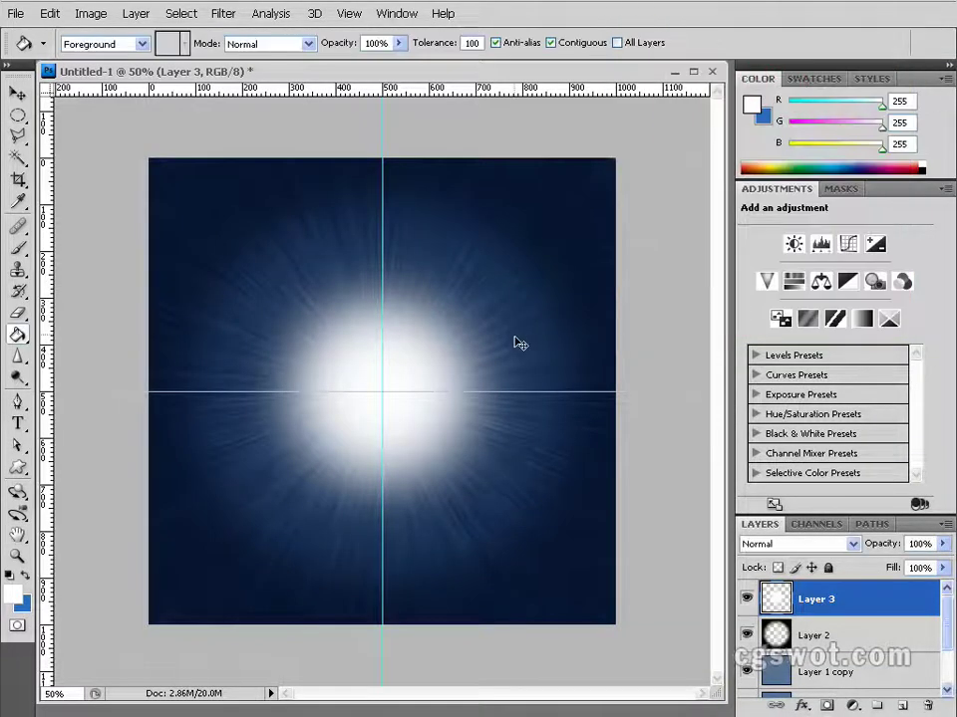
Step: Scale the blurred white circle on Layer 3 down proportionally around the guide intersection
key("ctrl+t")
left_click_drag(548, 561, 504, 521, "shift")
key("Return")
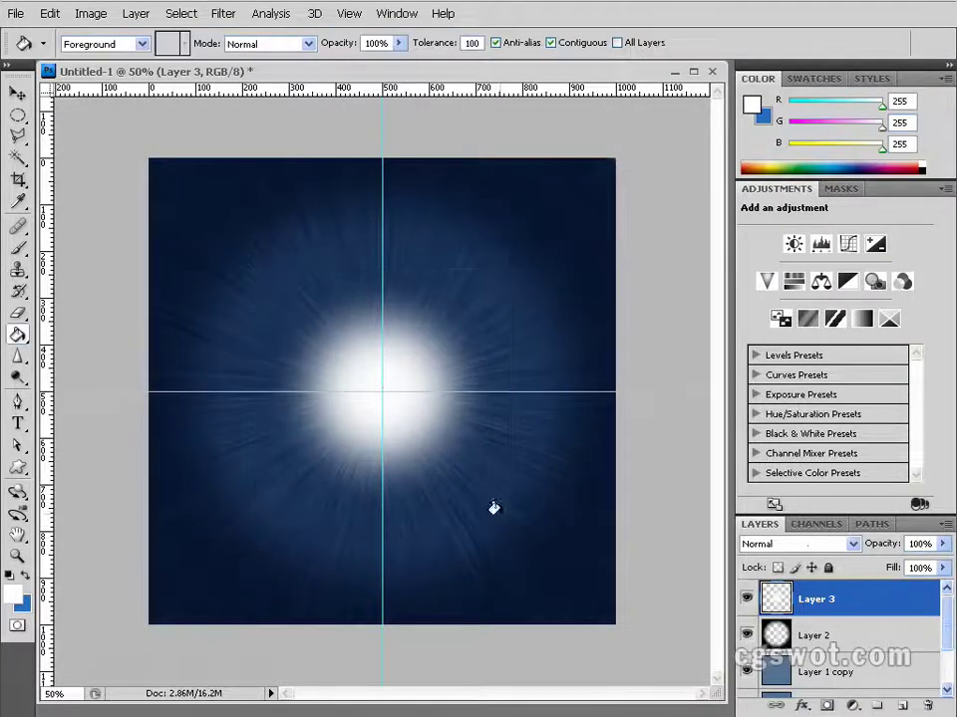
Step: Compare blending modes on Layer 3 and set the white glow to Overlay
left_click(805, 546)
left_click(805, 548)
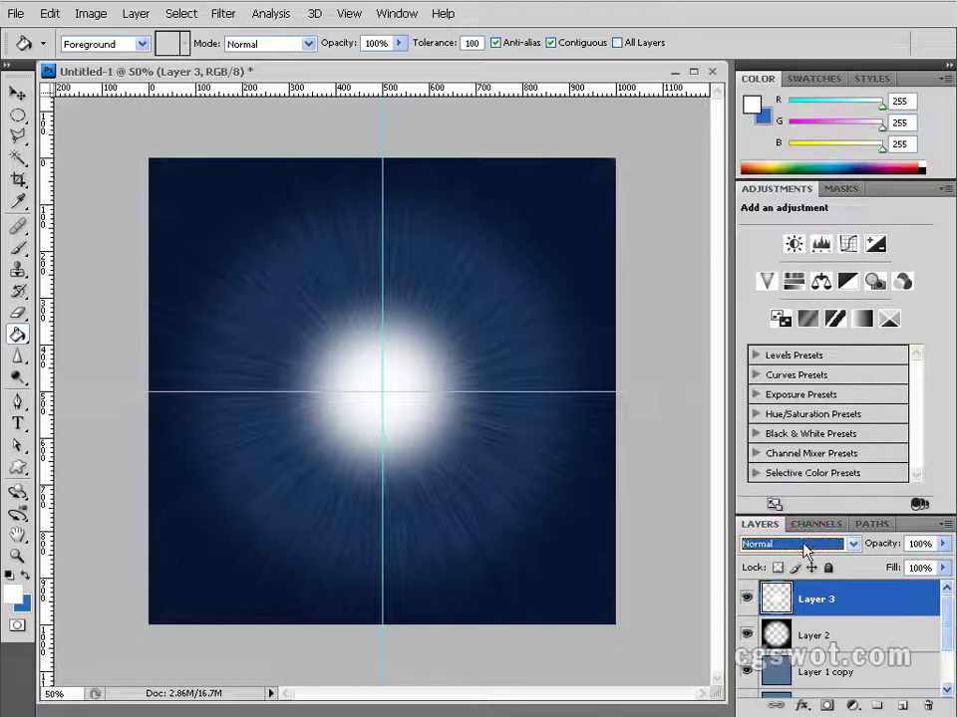
key("Down")
key("Down")
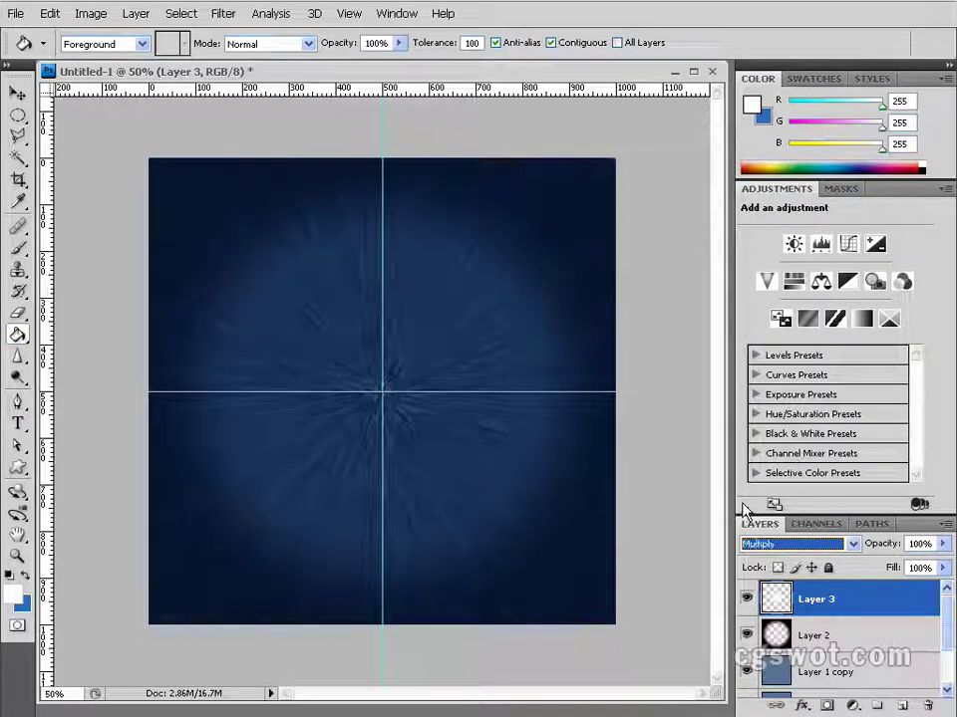
key("Down")
key("Down")
key("Down")
key("Down")
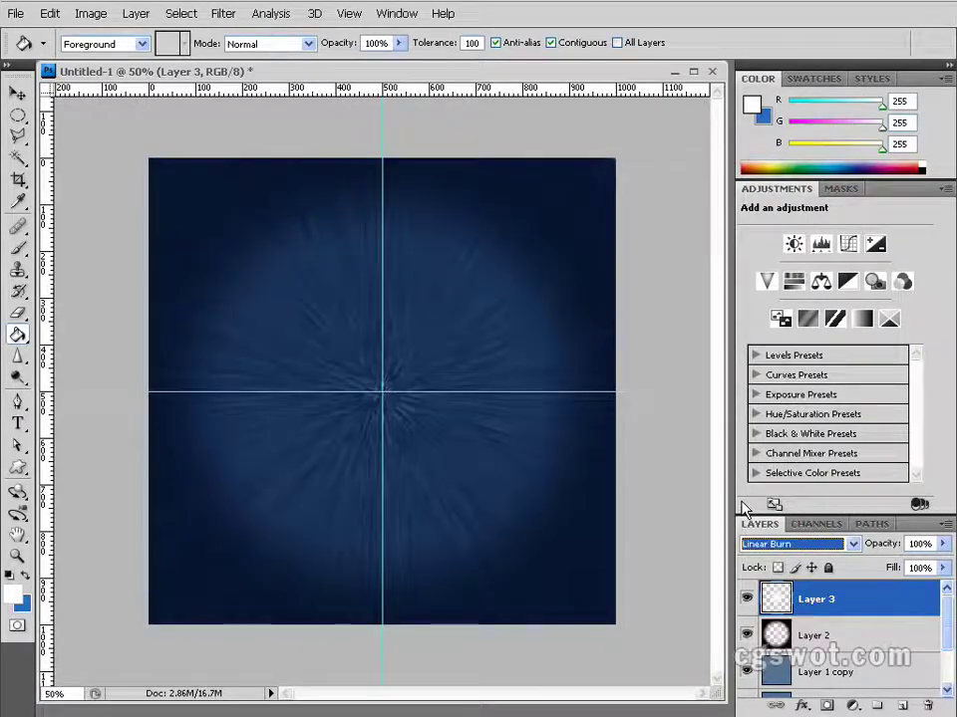
key("Down")
key("Down")
key("Down")
key("Down")
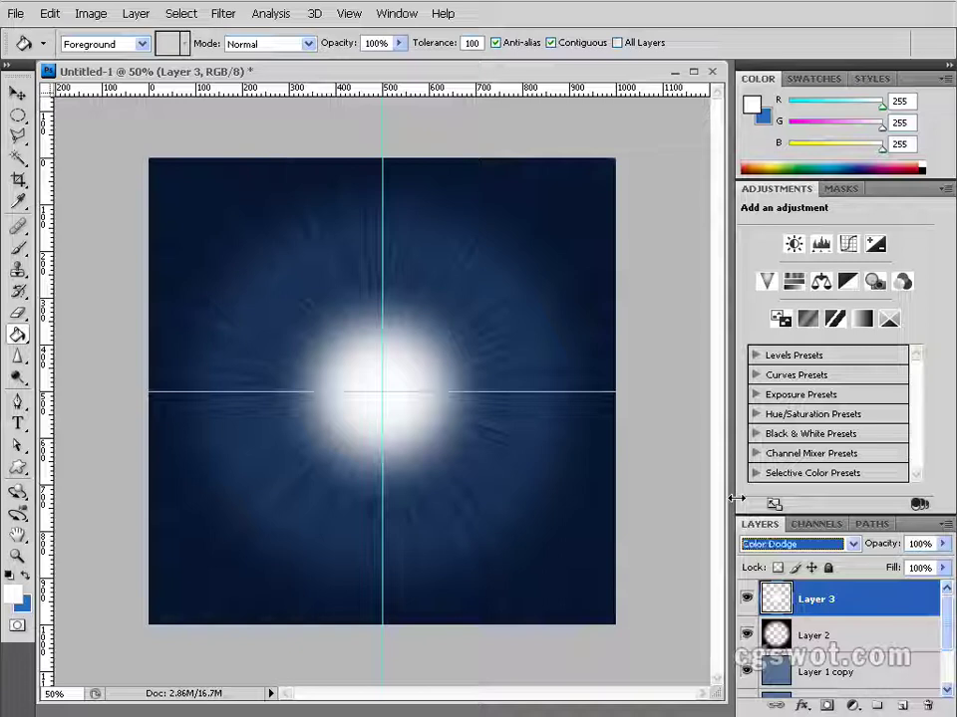
key("Down")
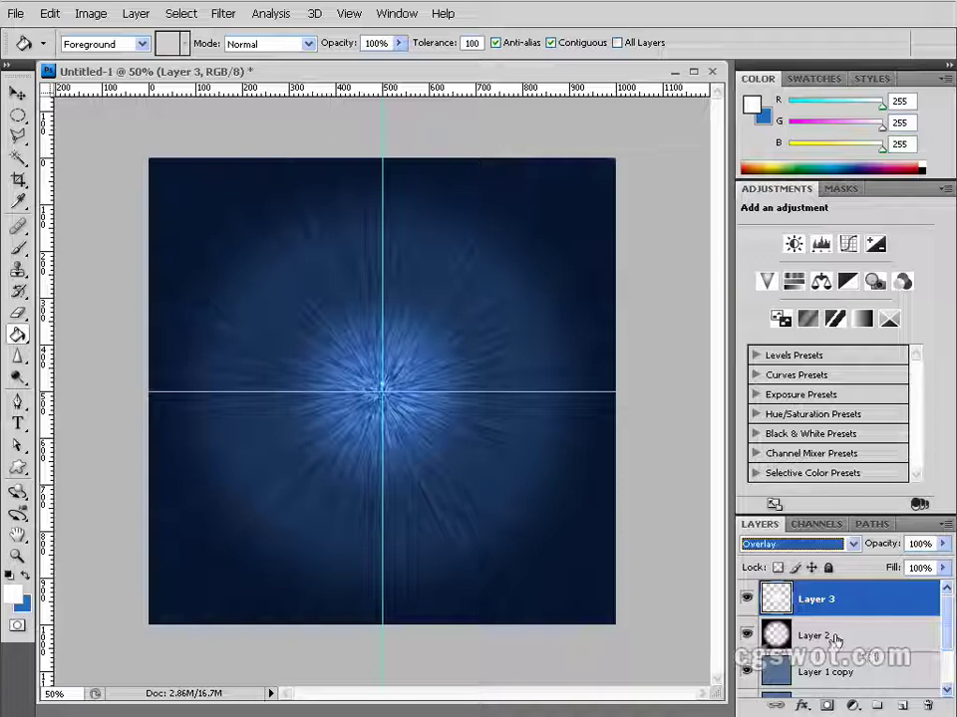
Step: Add a Brightness/Contrast adjustment layer above Layer 3 with Brightness -3 and Contrast 26
left_click(869, 599)
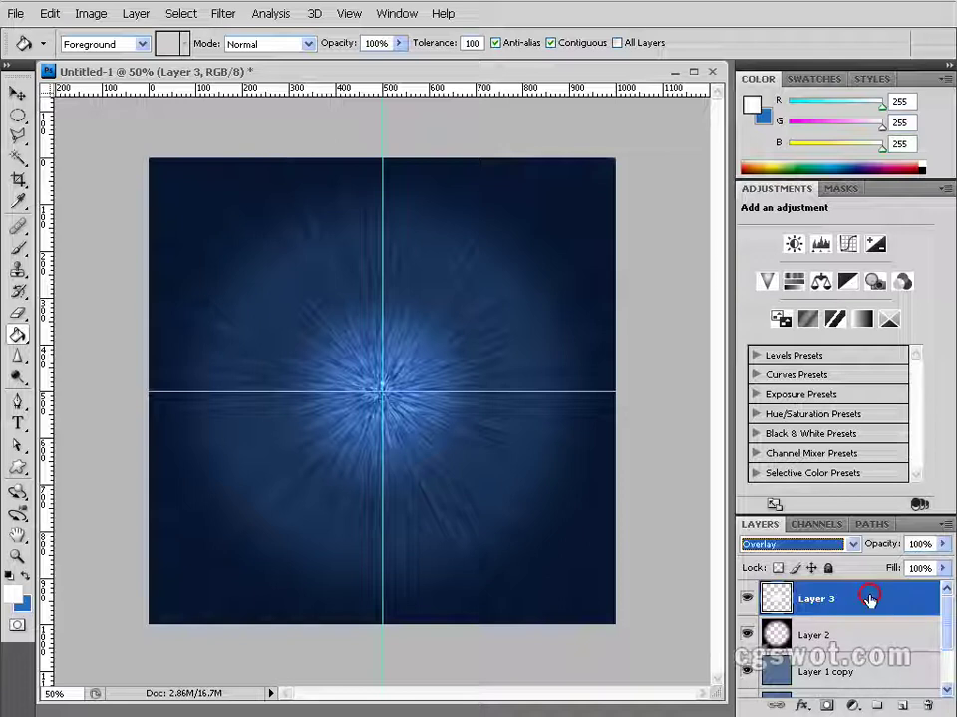
left_click(950, 612)
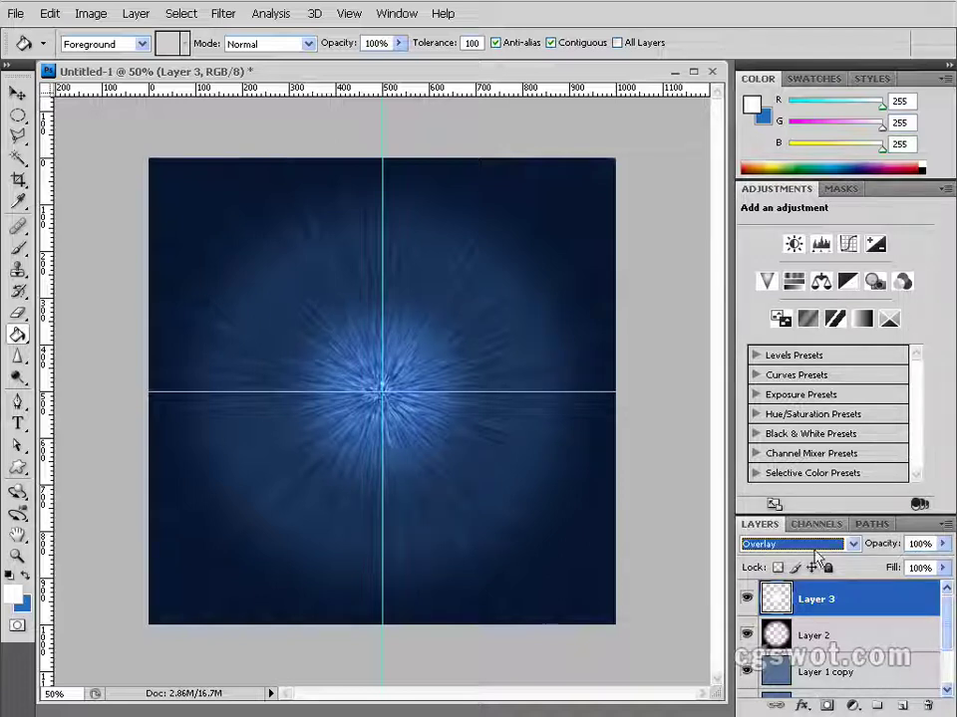
left_click(853, 705)
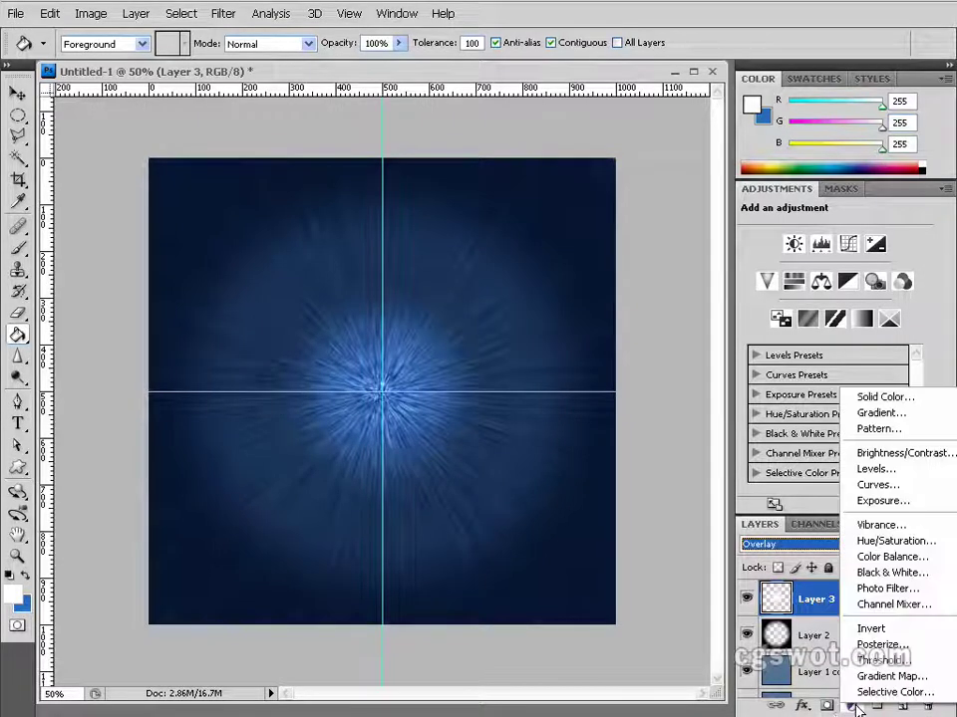
left_click(925, 456)
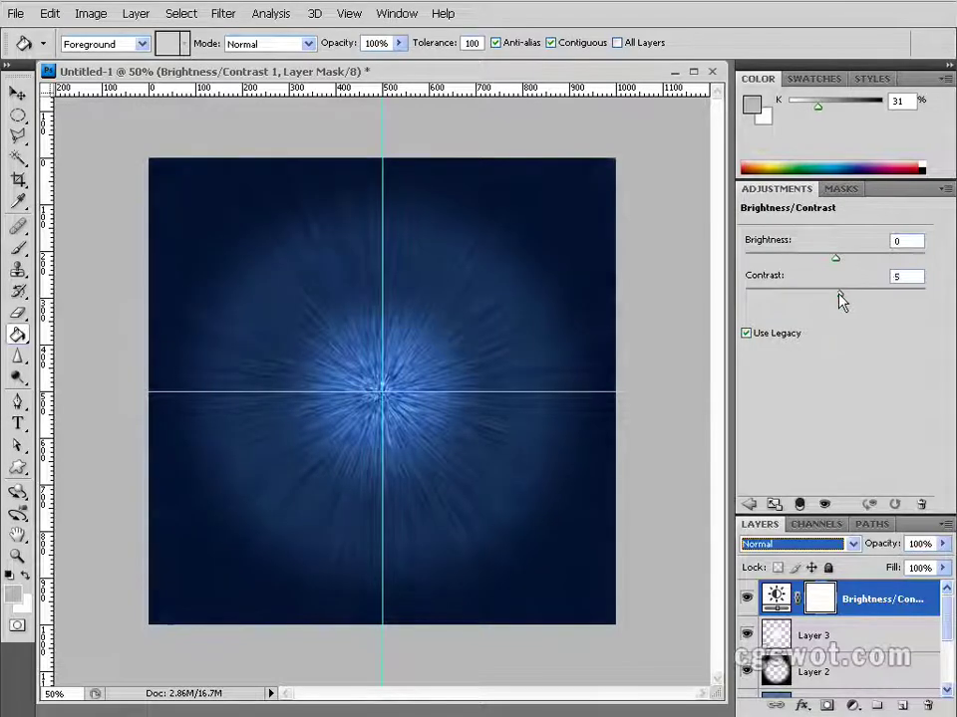
left_click_drag(837, 296, 835, 260)
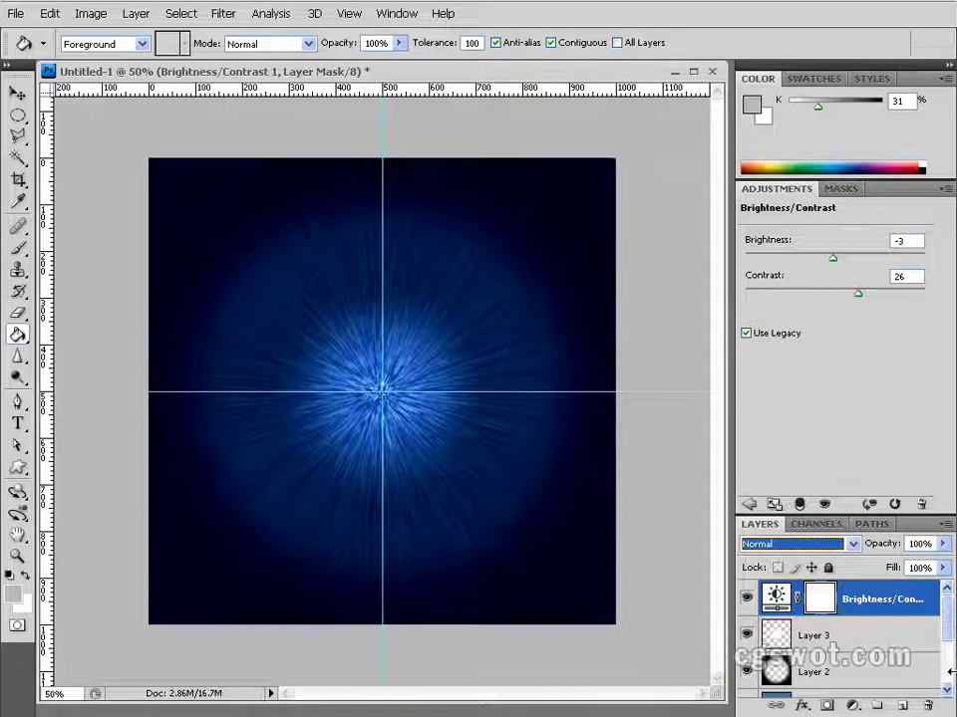
Step: Reduce the opacity of the Soft Light vignette on Layer 2 to 42%
scroll(926, 643, "down", 1)
left_click(905, 650)
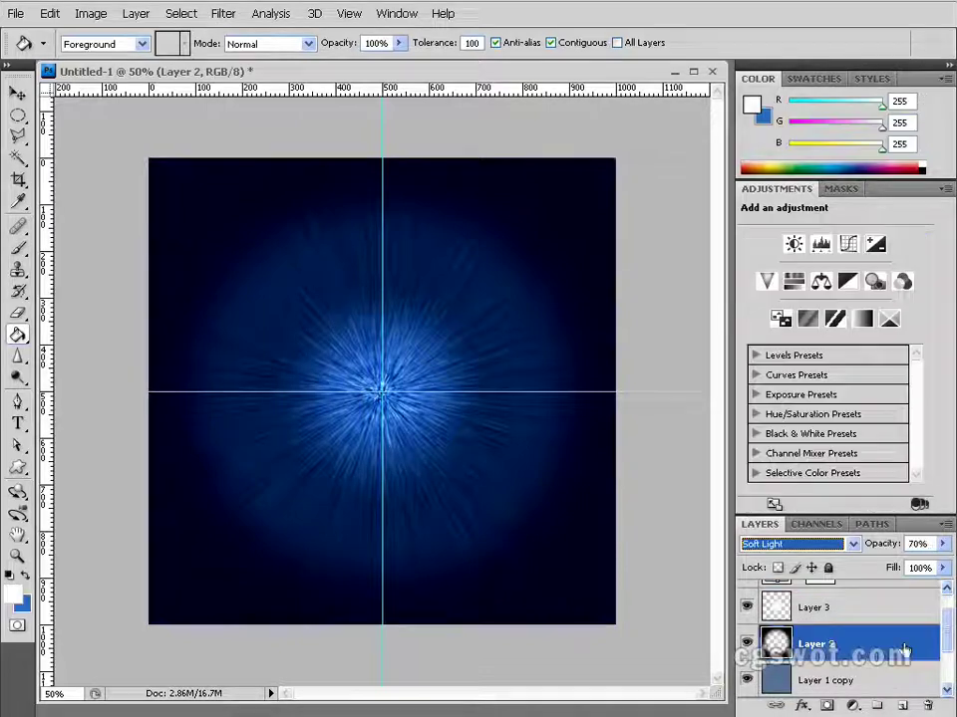
left_click(943, 543)
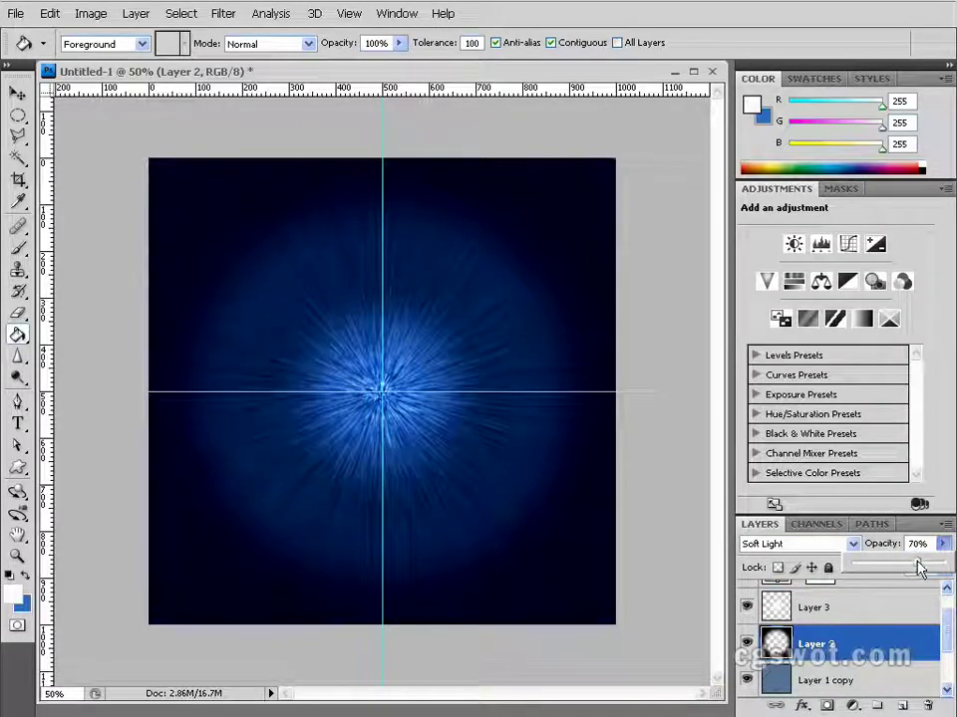
left_click_drag(919, 567, 889, 569)
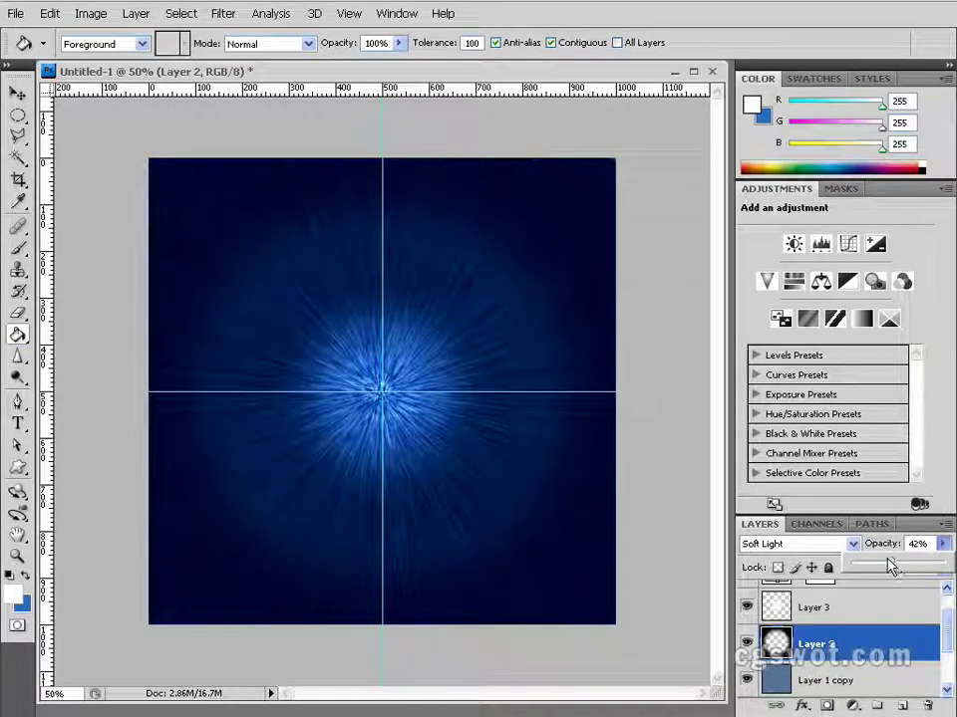
Step: Hide the guides over the iris image and switch to the Move tool
left_click(348, 20)
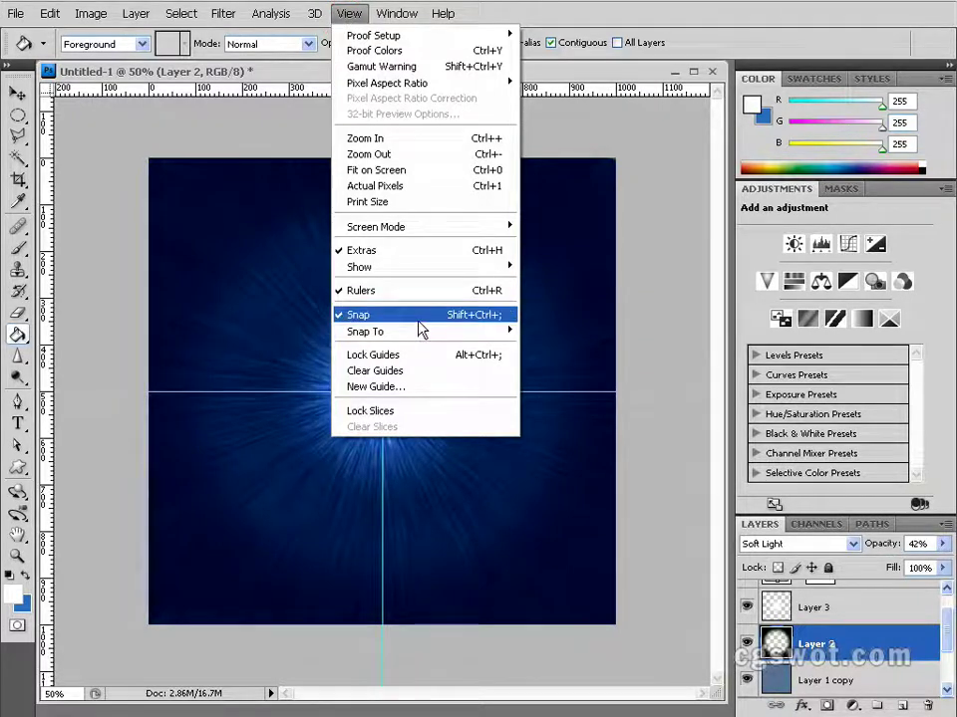
mouse_move(419, 268)
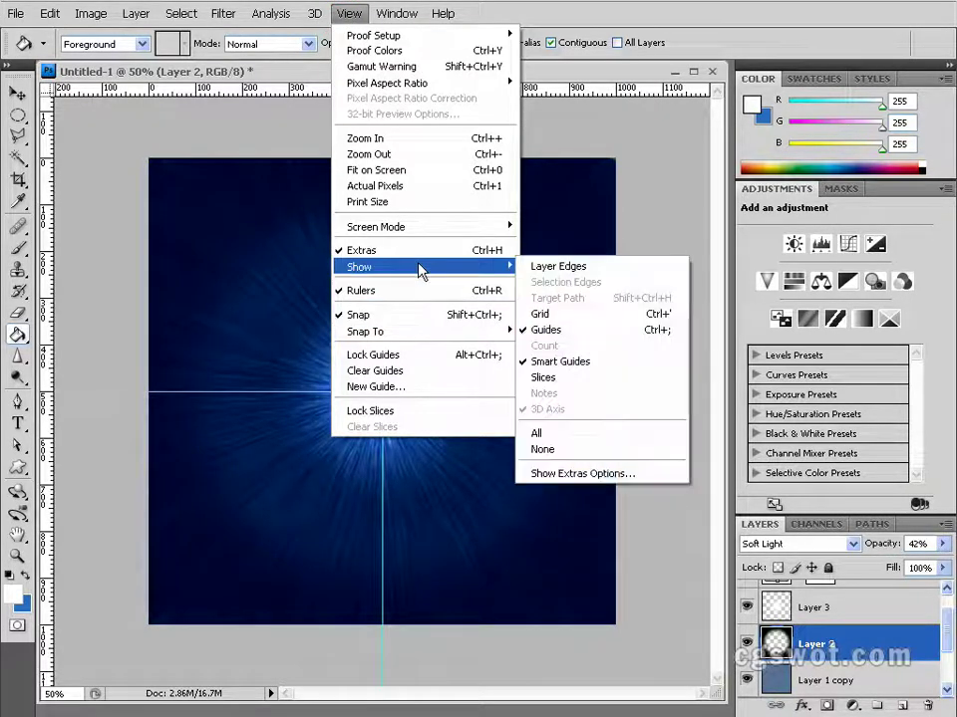
left_click(615, 333)
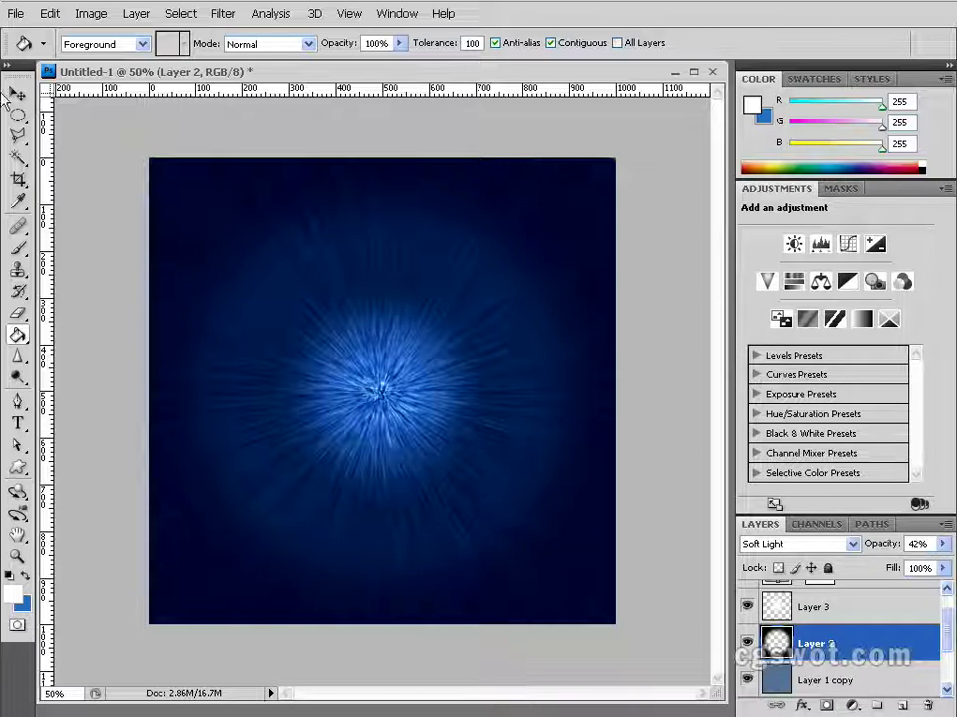
left_click(17, 93)
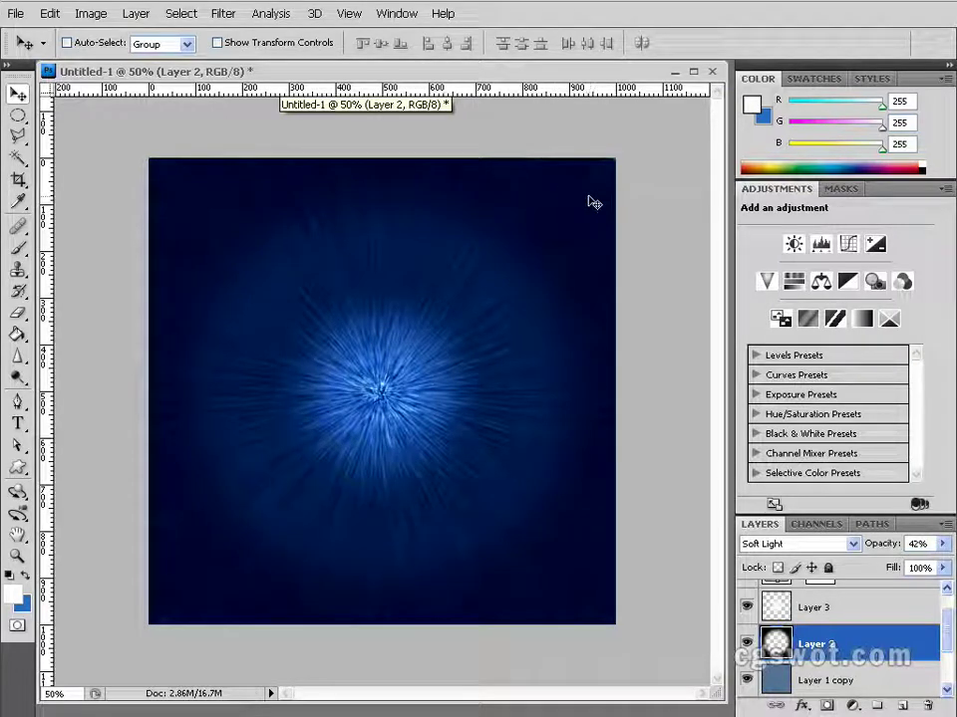
Step: Save the layered document in Photoshop format as Iris.psd in the Tute folder
left_click(16, 14)
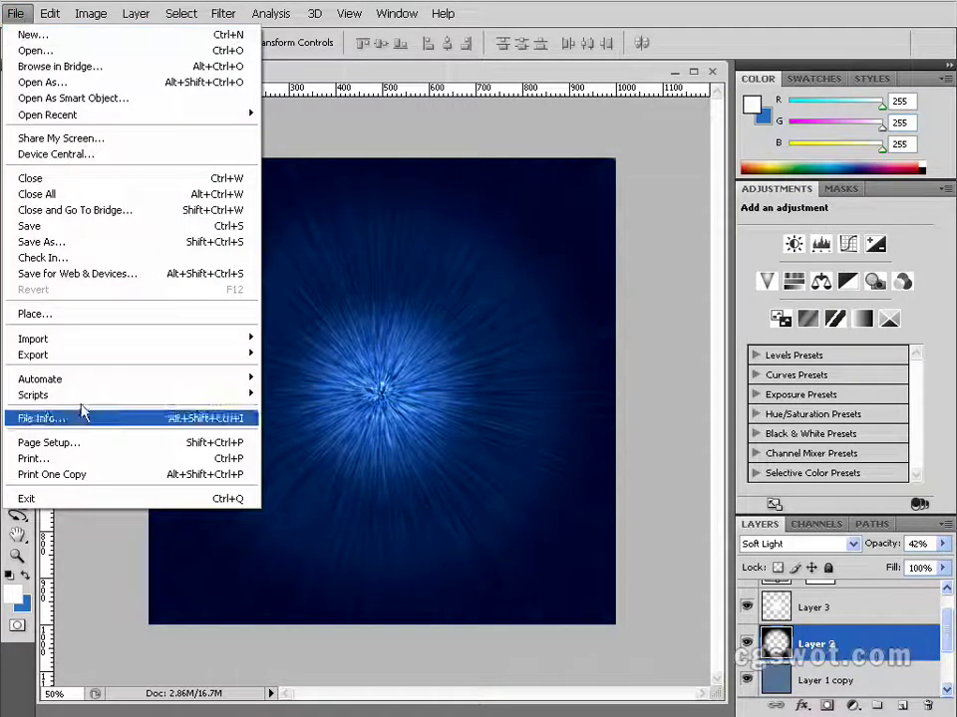
left_click(107, 242)
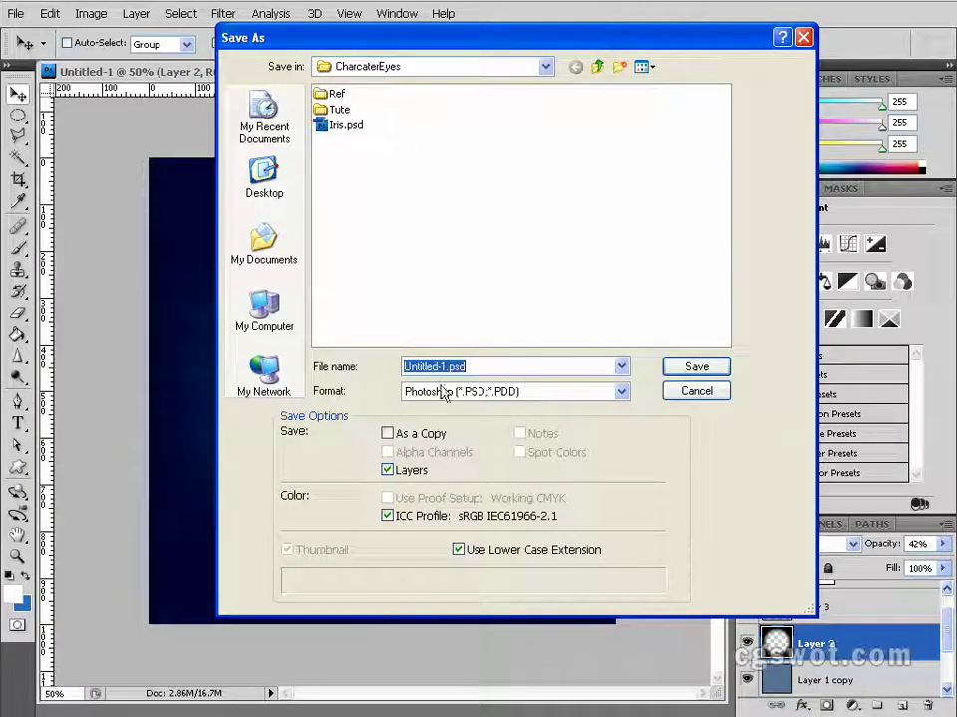
double_click(339, 109)
left_click(448, 366)
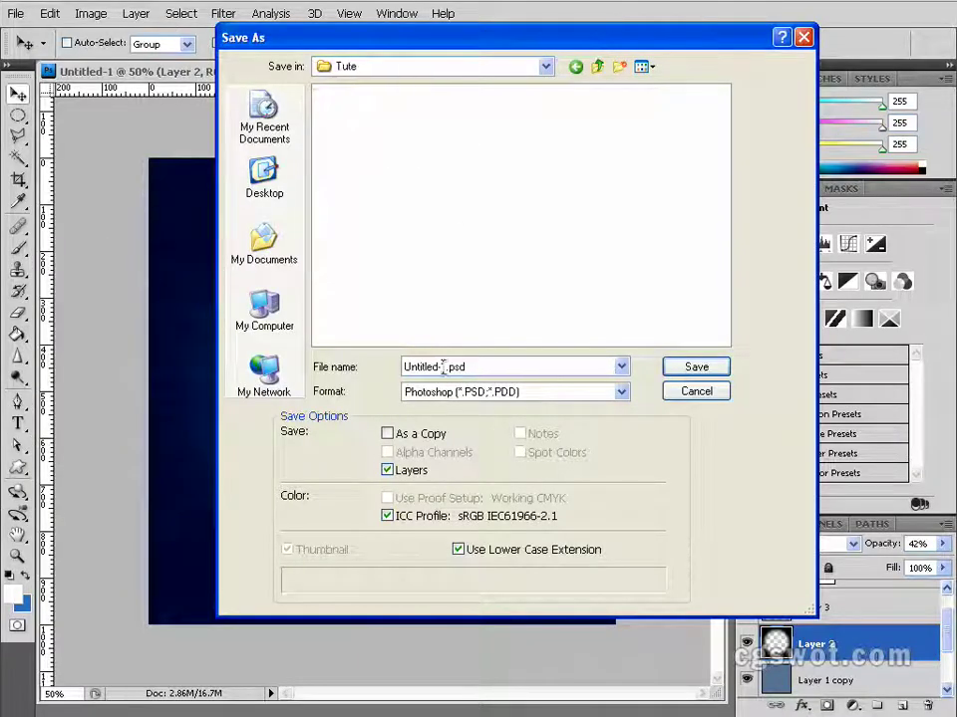
double_click(447, 367)
left_click_drag(445, 367, 289, 371)
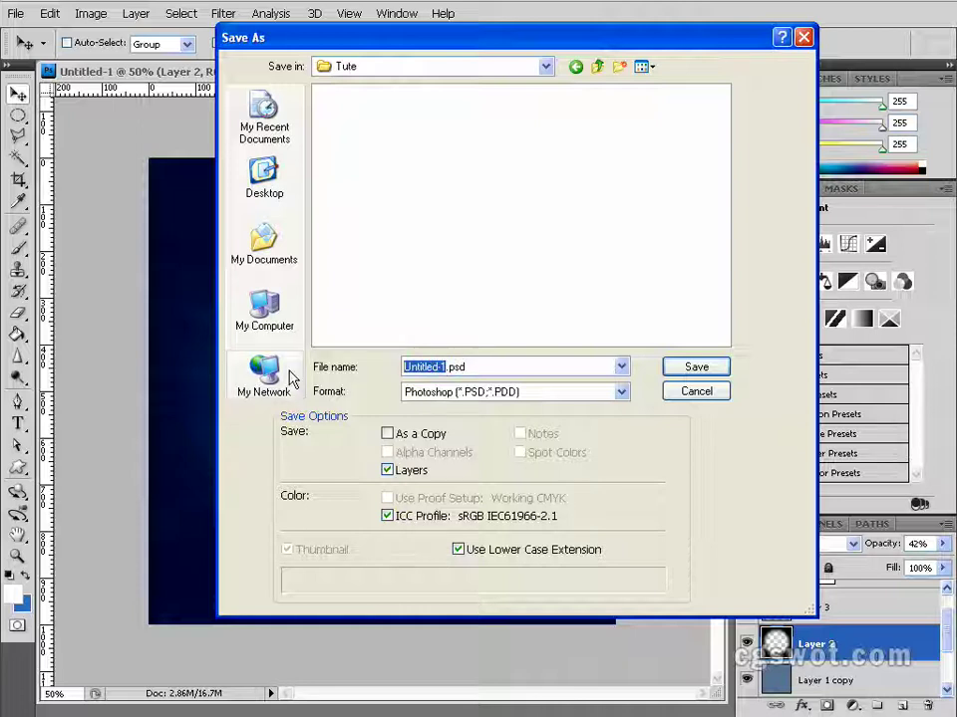
type("Iris")
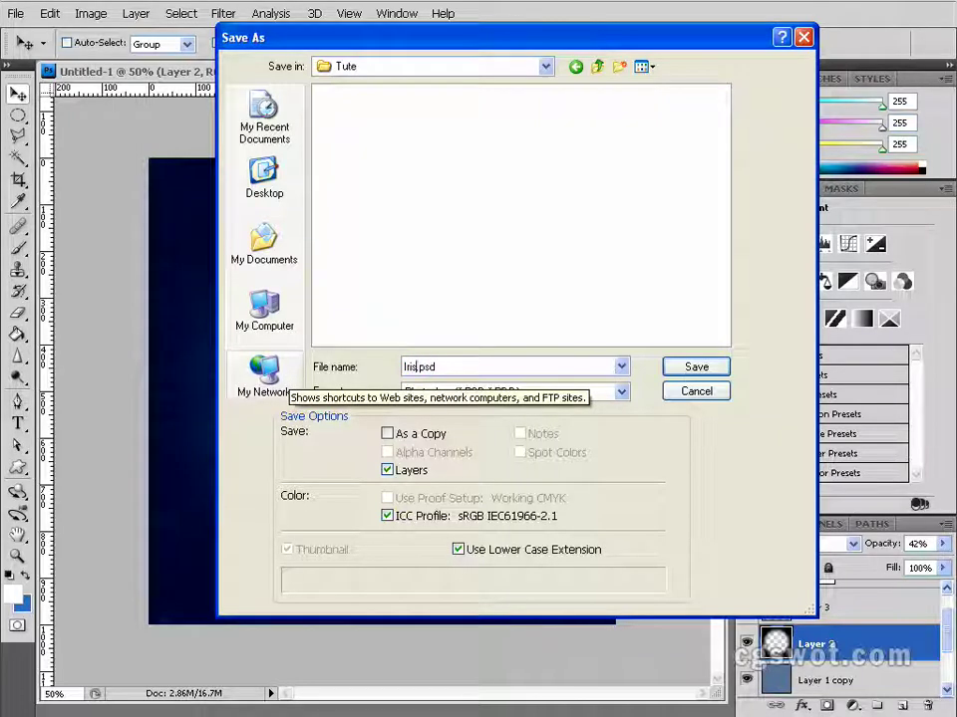
left_click(714, 370)
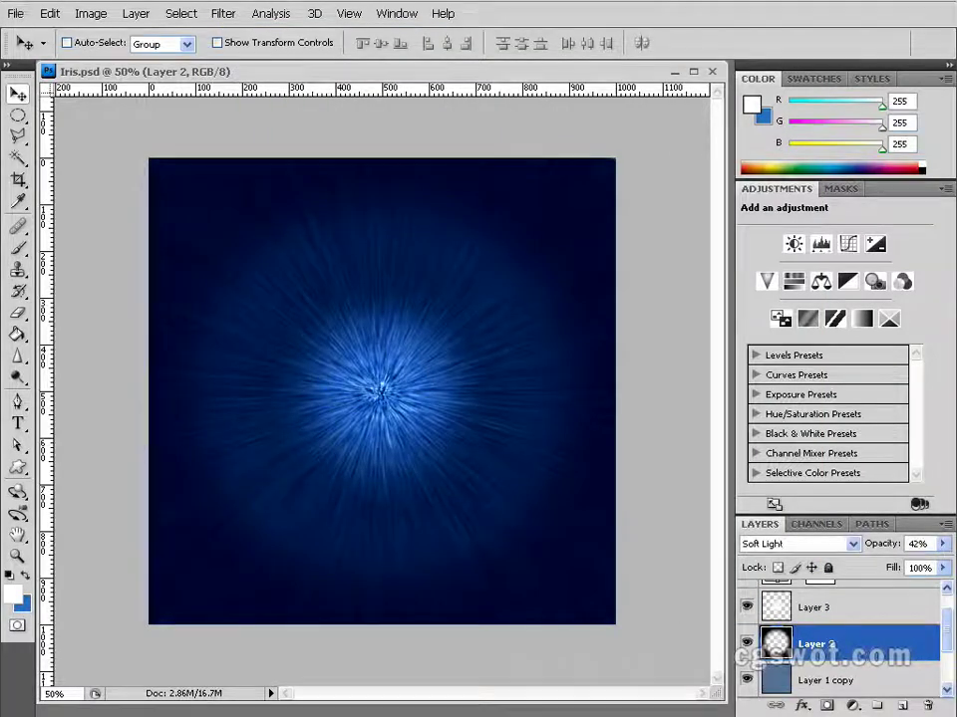
Step: Save a Targa copy of the iris image as Iris.tga in the Tute folder
left_click(16, 13)
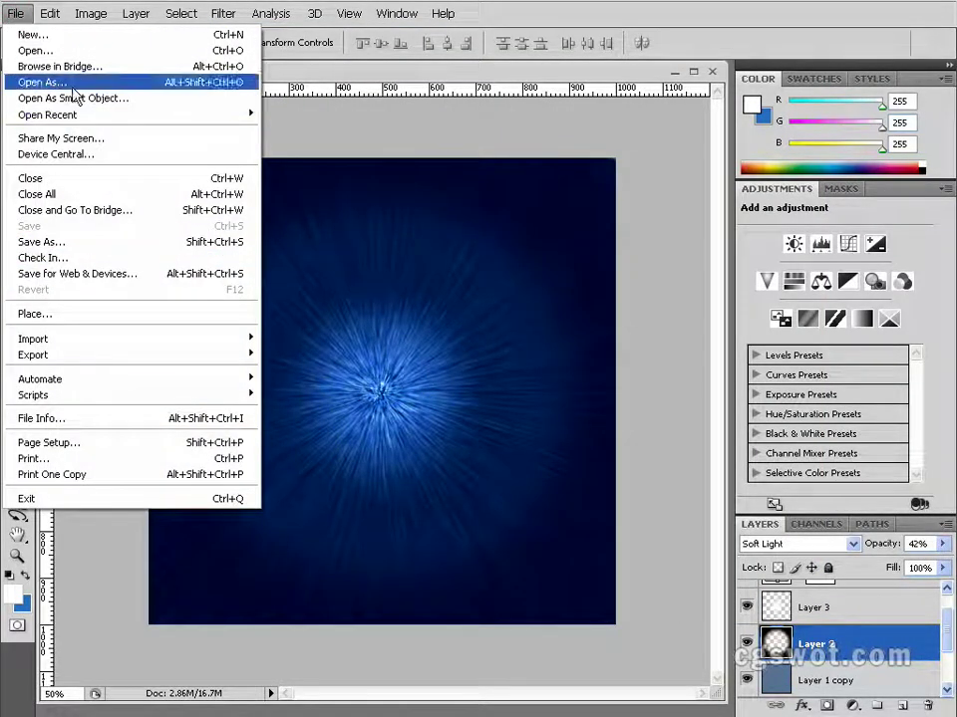
left_click(108, 242)
left_click(538, 390)
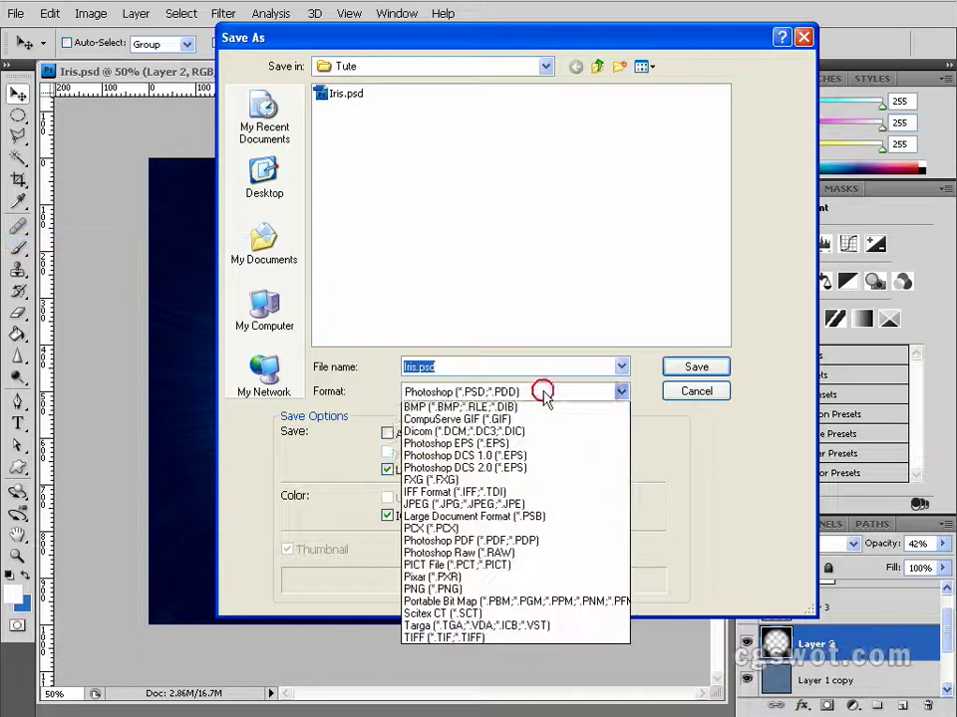
left_click(559, 648)
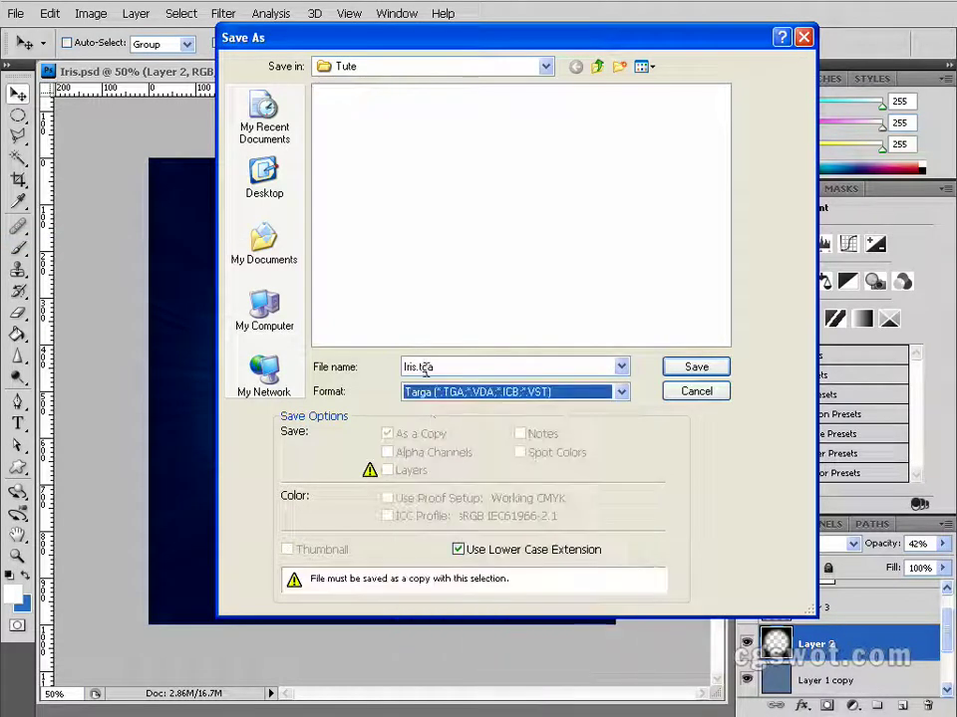
left_click(706, 370)
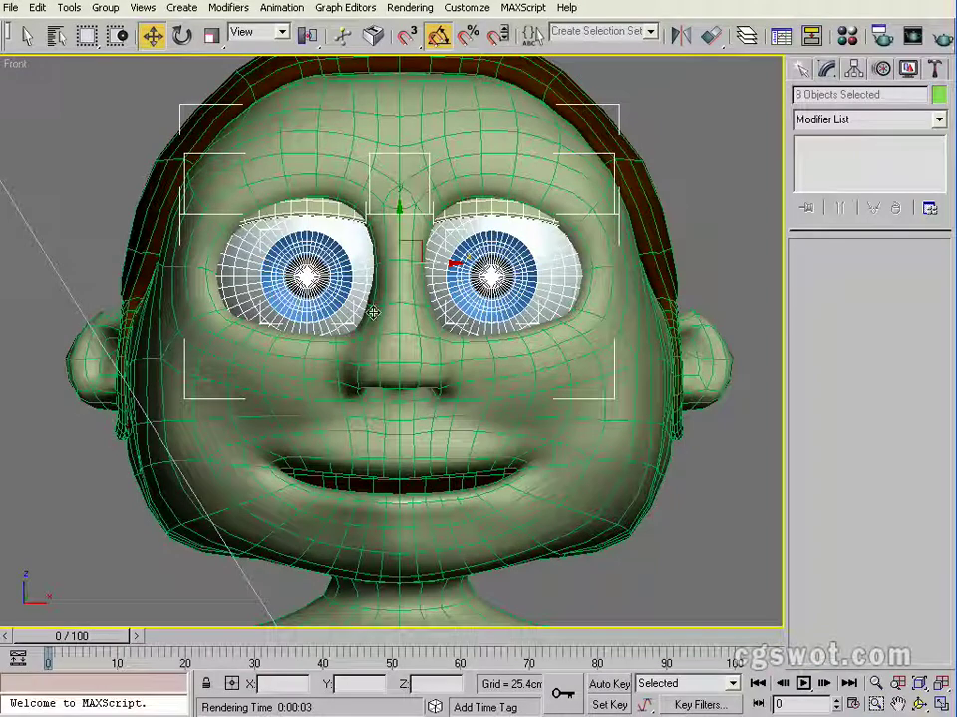
Step: Switch to 3ds Max and open the Iris sub-material of the Standard_8 eye material for editing
key("m")
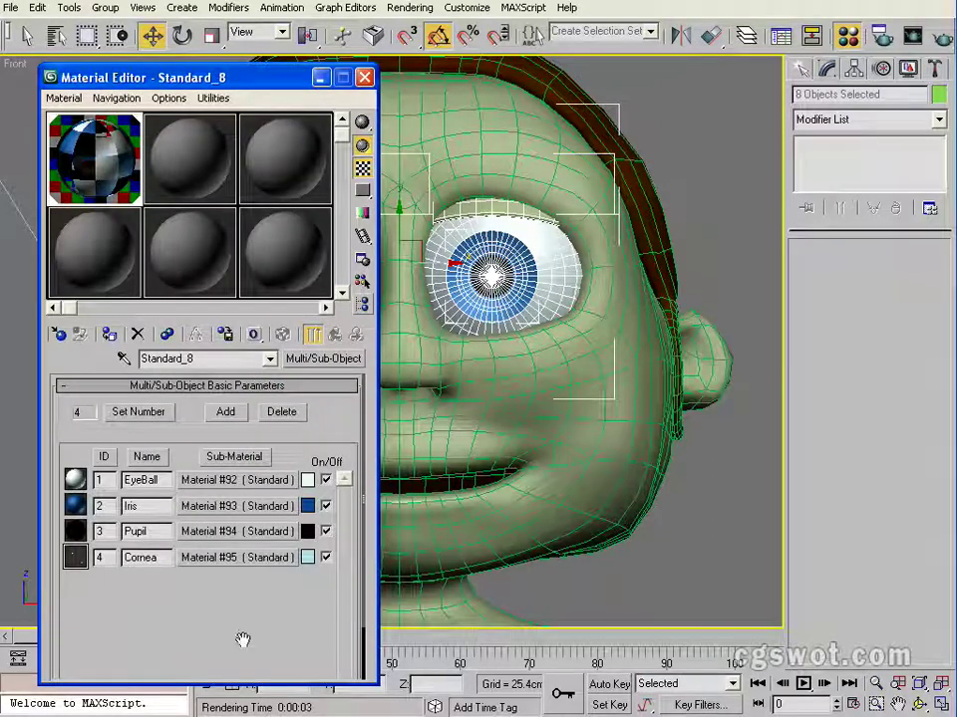
left_click(245, 508)
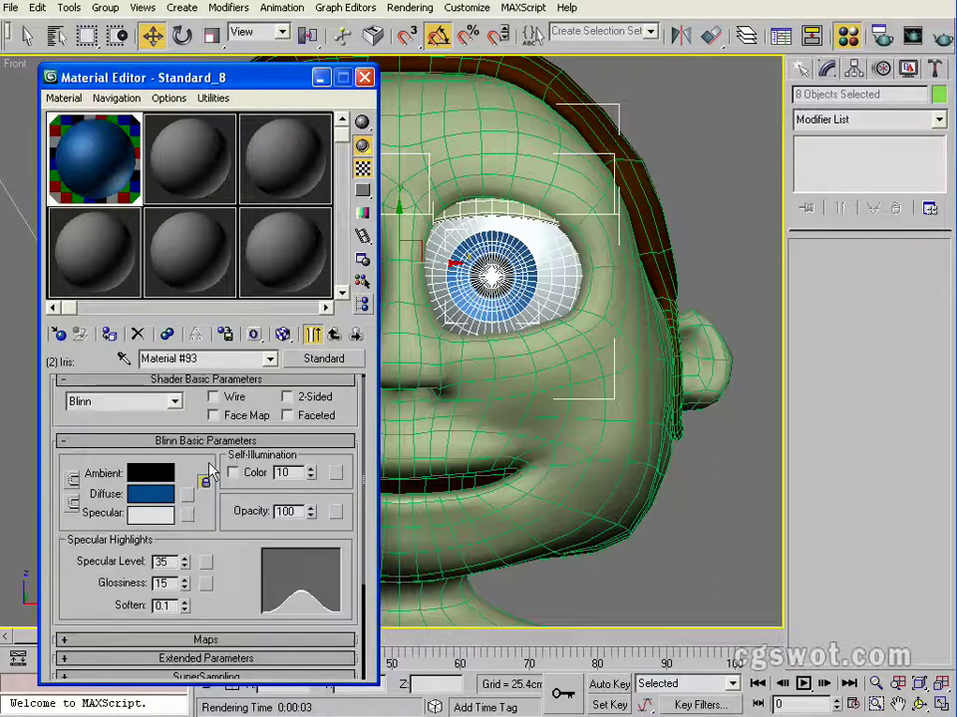
left_click_drag(230, 568, 231, 575)
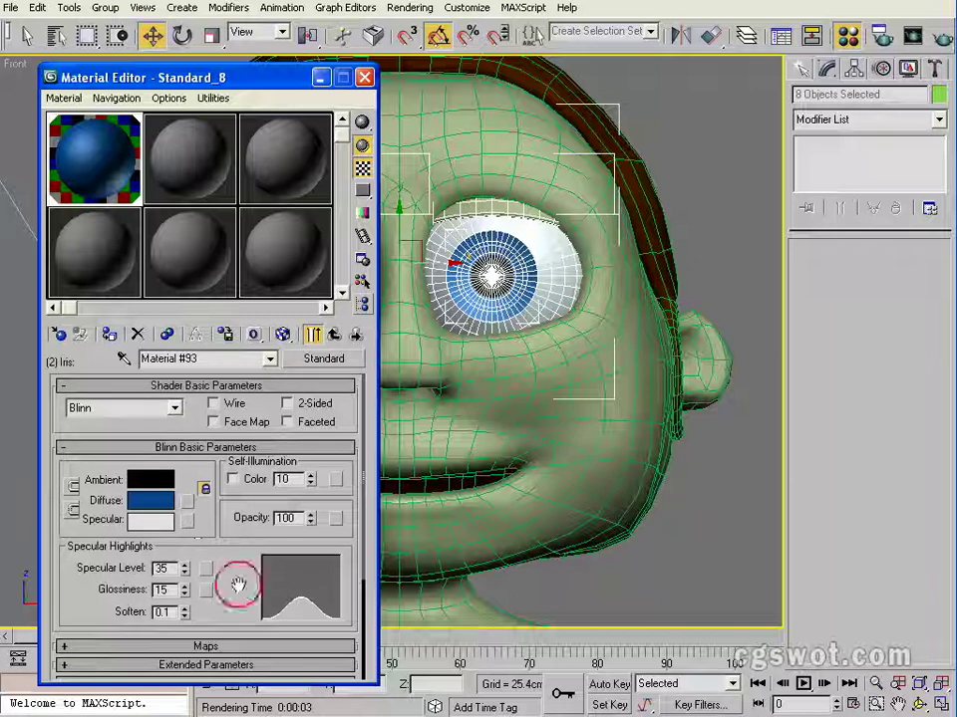
Step: Assign the Targa file Iris.tga from the Tute folder as a Bitmap map on the Iris sub-material's diffuse color
left_click(187, 501)
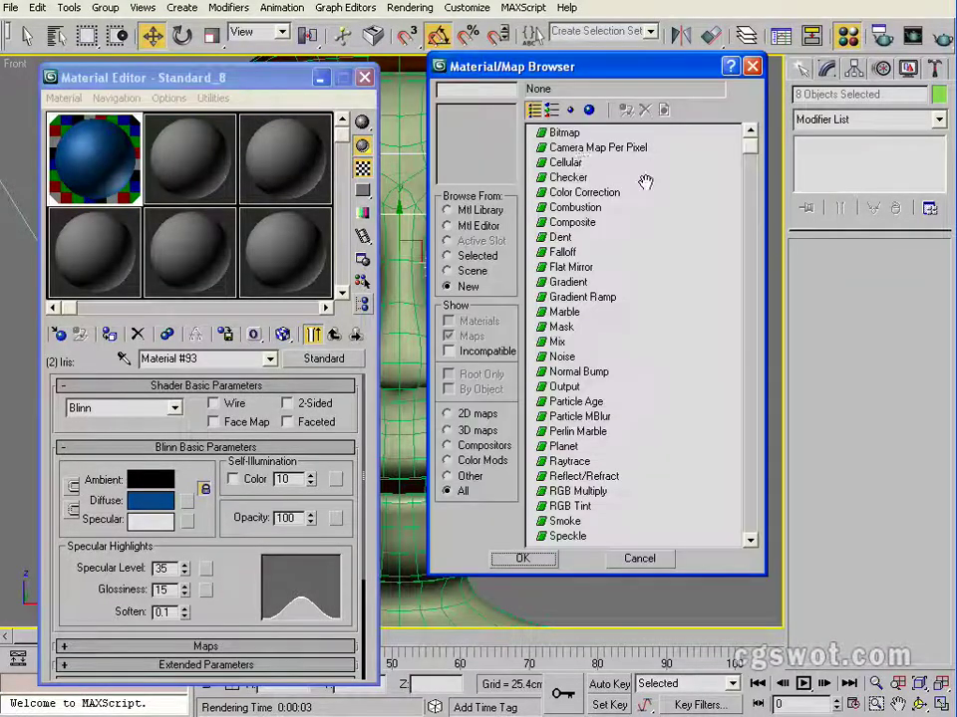
double_click(564, 134)
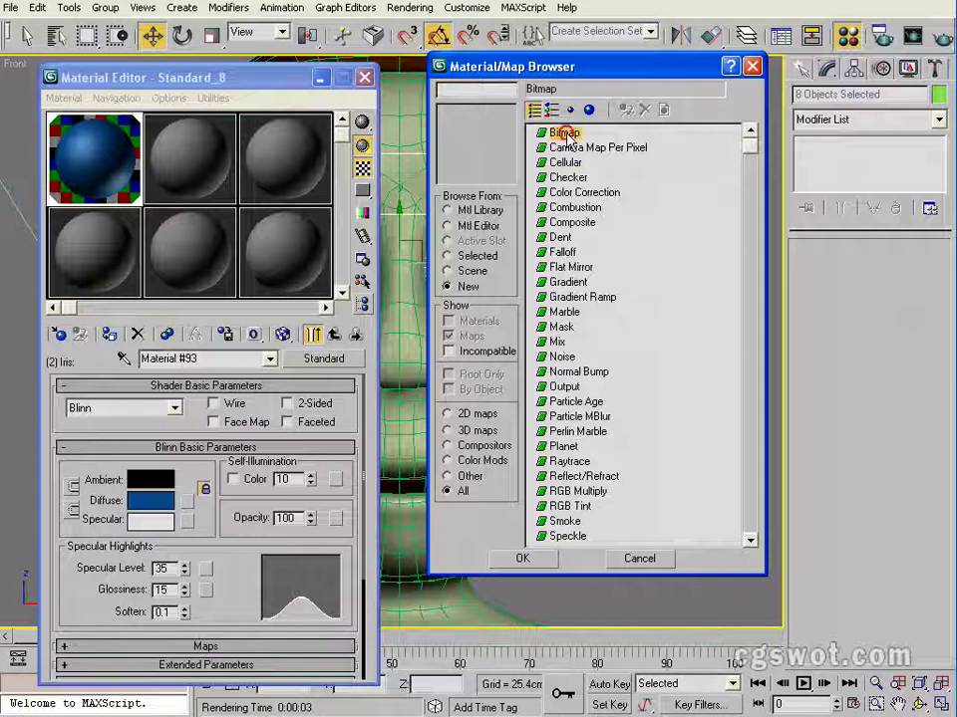
double_click(488, 202)
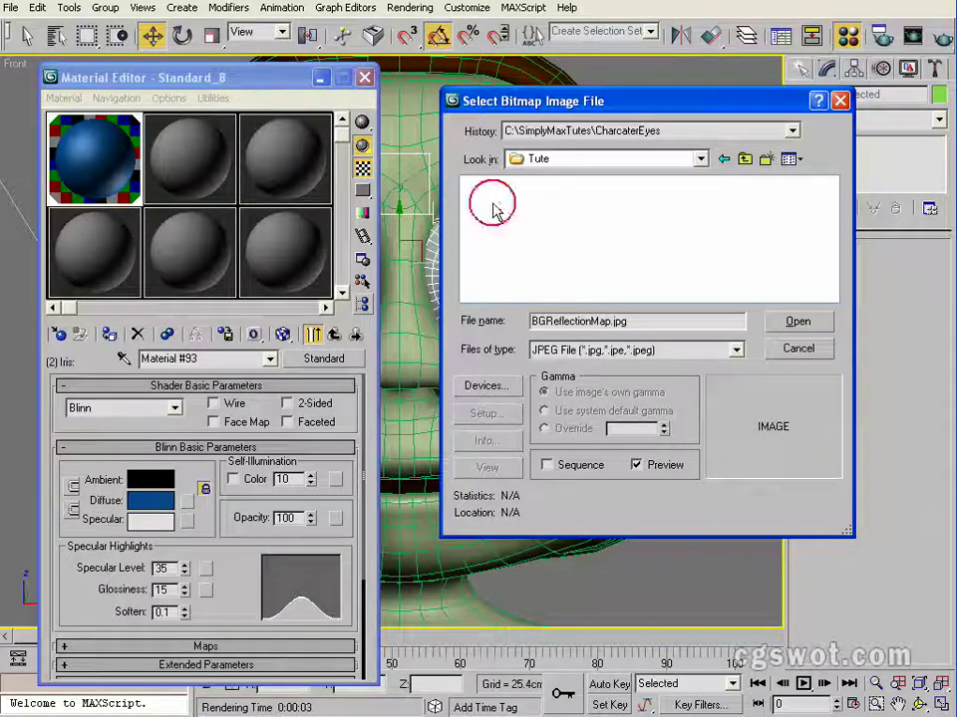
left_click(678, 351)
left_click_drag(737, 433, 742, 475)
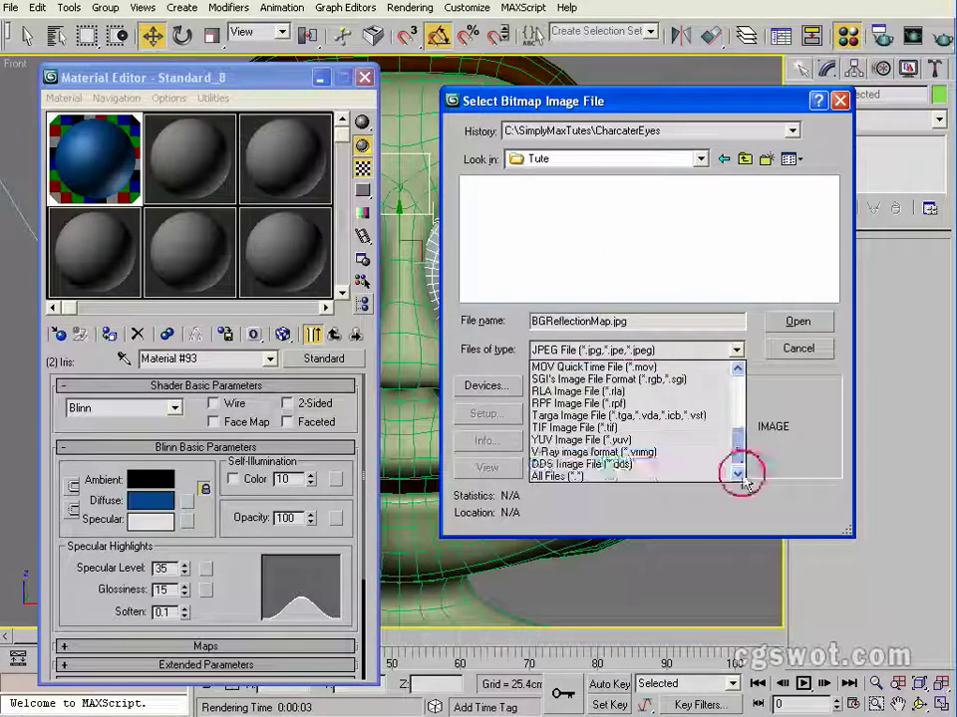
left_click(646, 416)
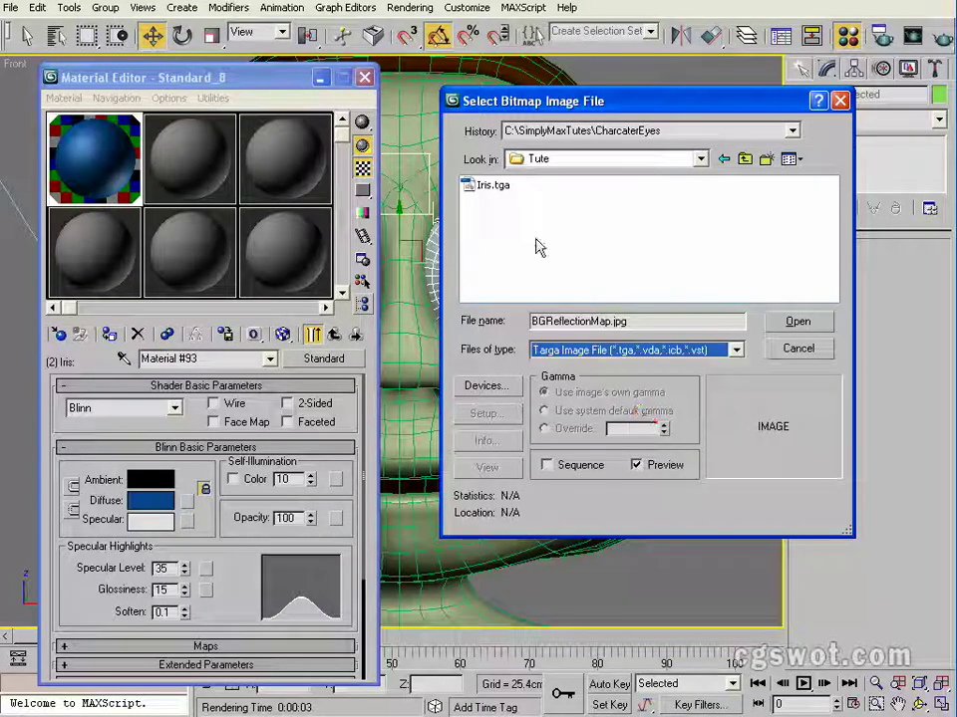
left_click(488, 185)
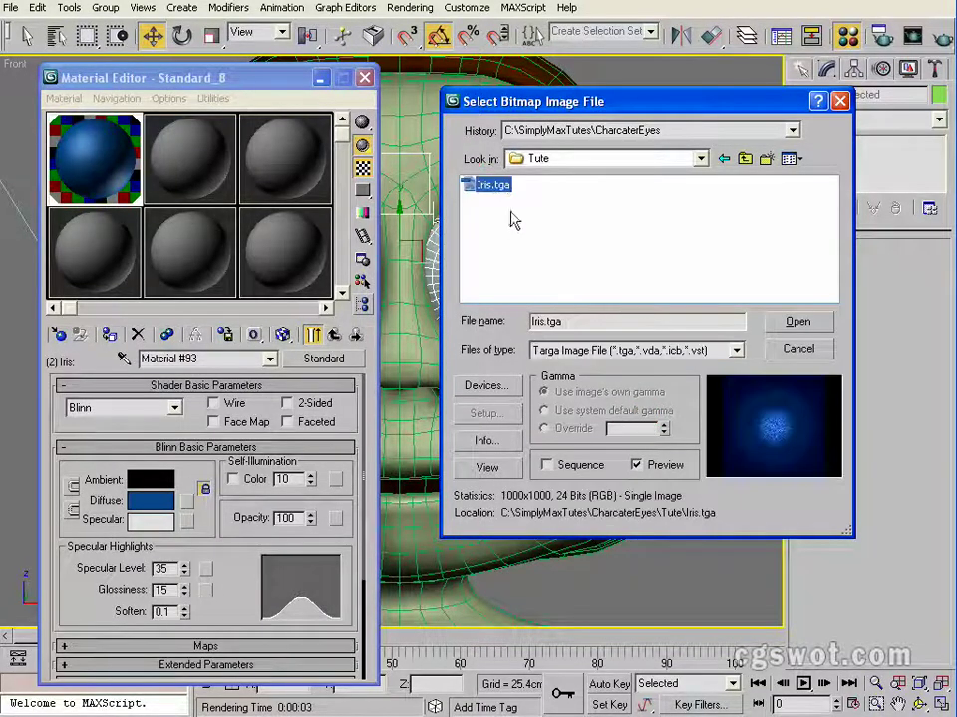
left_click(801, 323)
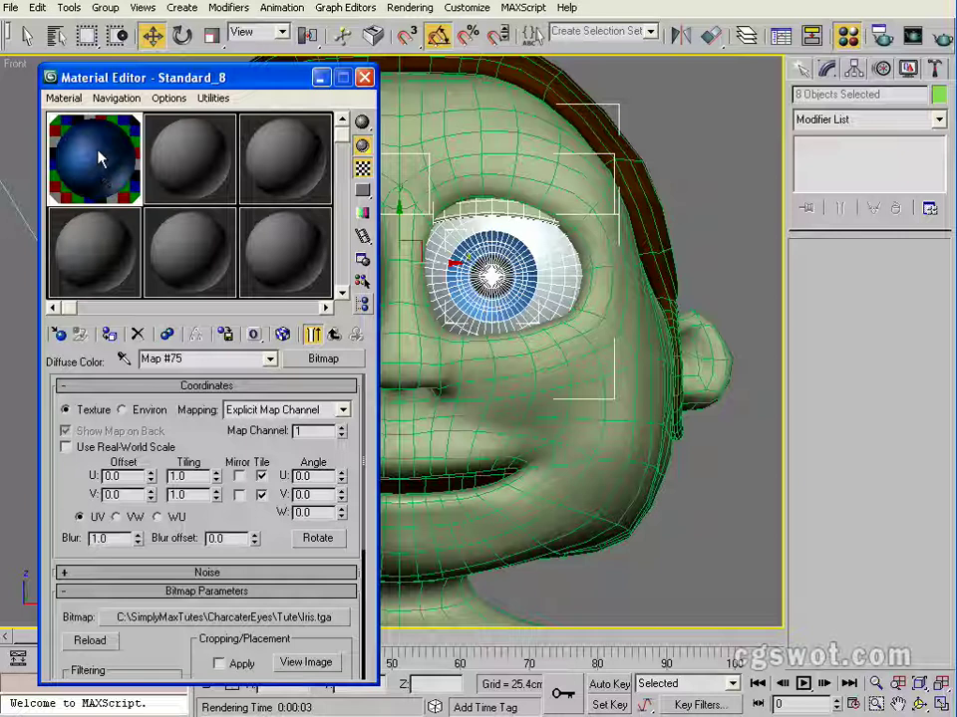
Step: Set the map channel of the Iris sub-material's diffuse bitmap to 2
left_click(335, 337)
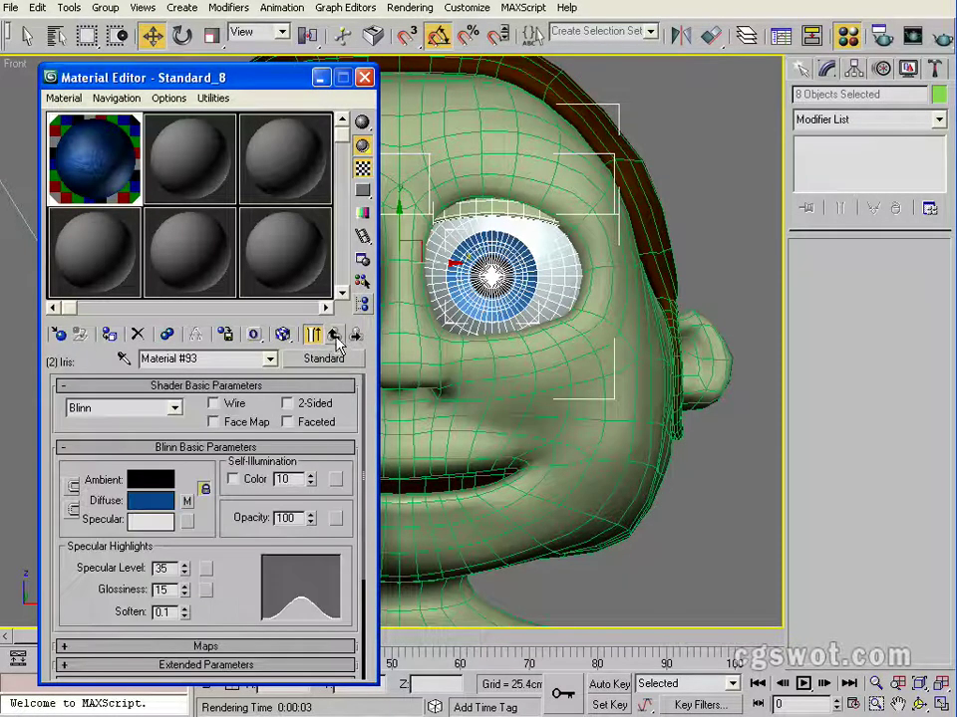
left_click(185, 498)
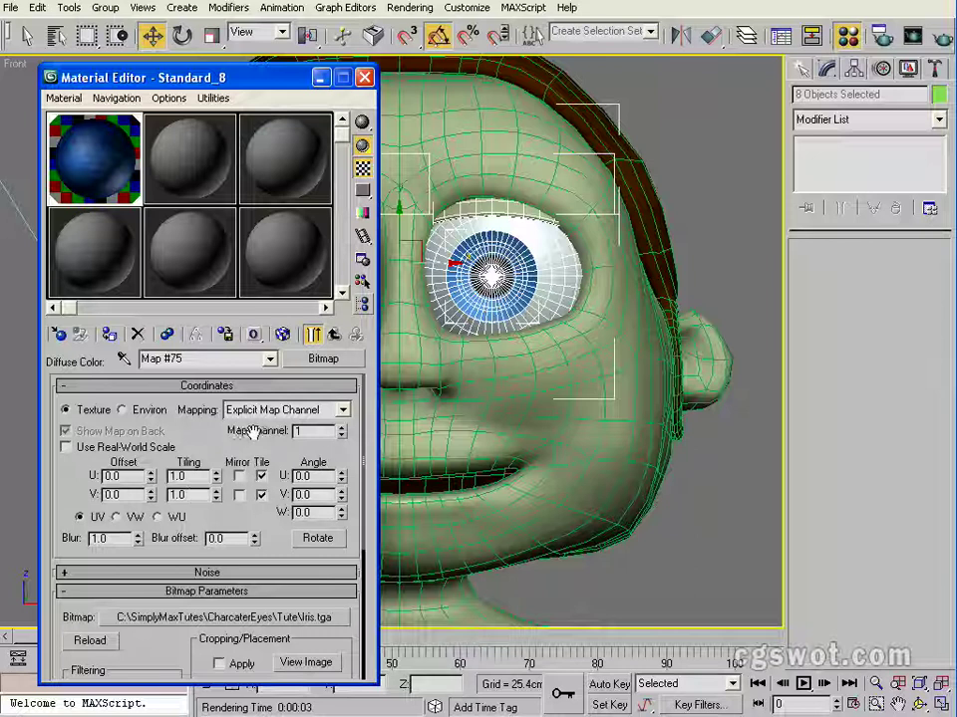
left_click(344, 430)
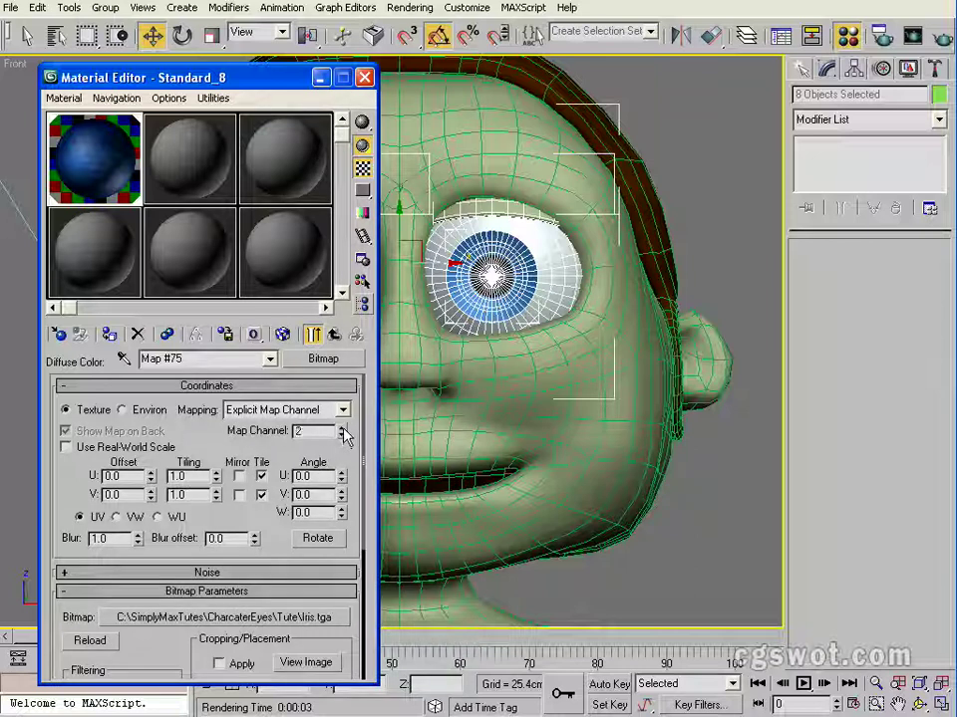
Step: Close the Material Editor, clear the selection and select only the right eyeball (Rt_EyeBall) on the face
left_click(365, 77)
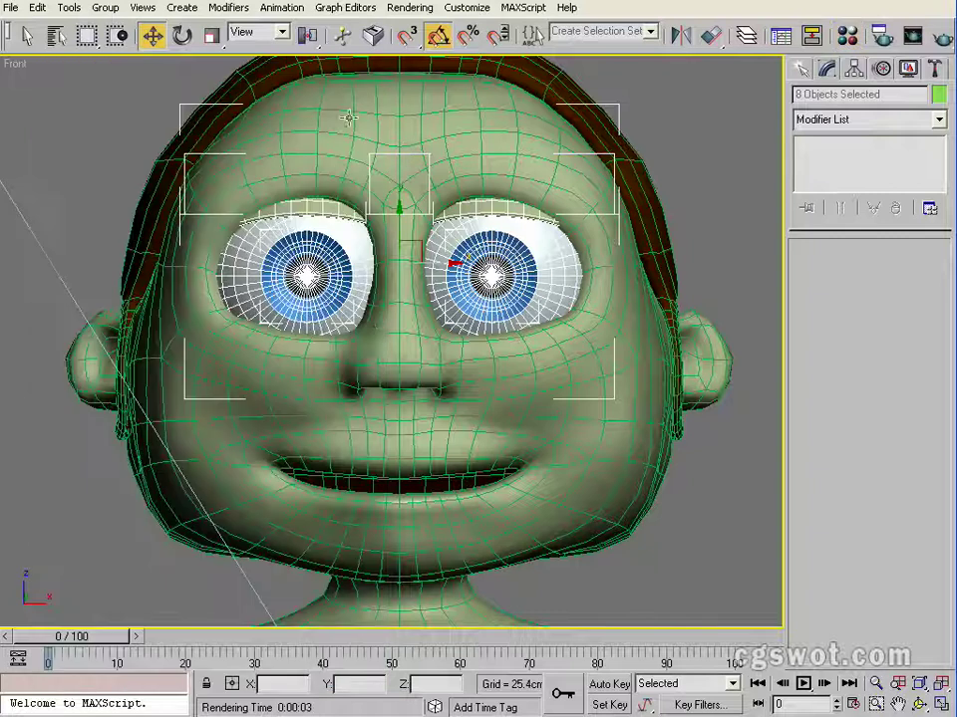
left_click(708, 187)
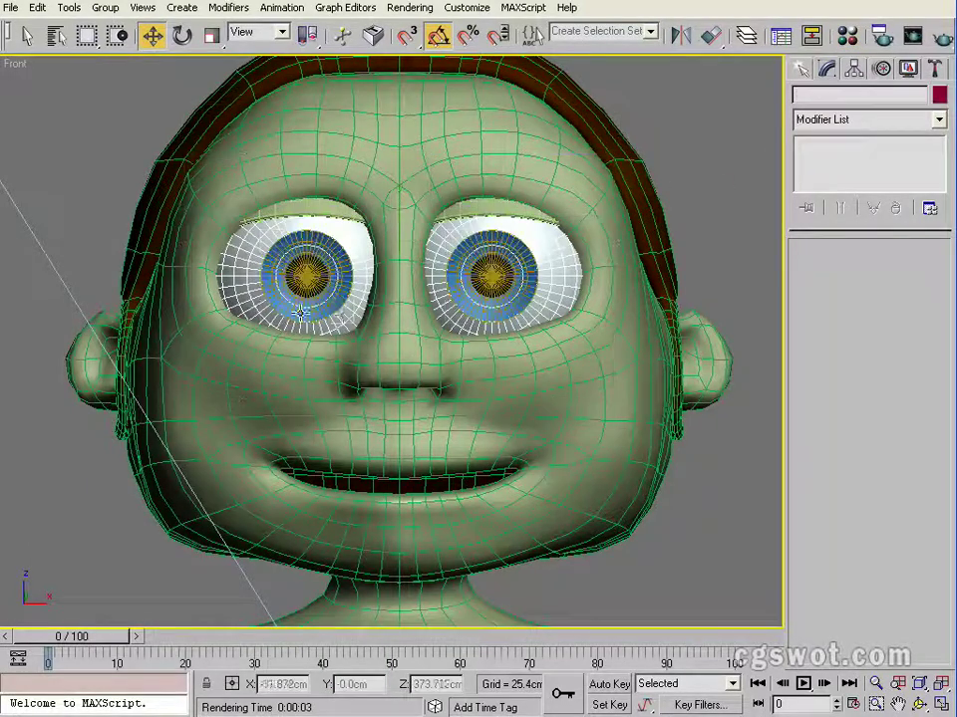
left_click(241, 282)
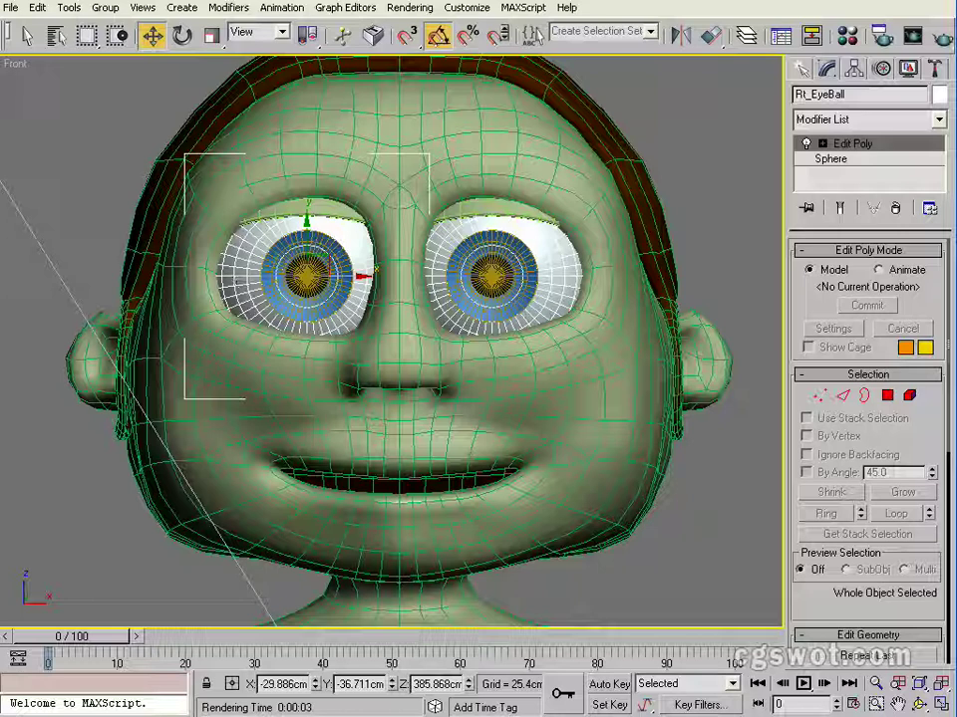
scroll(416, 291, "up", 5)
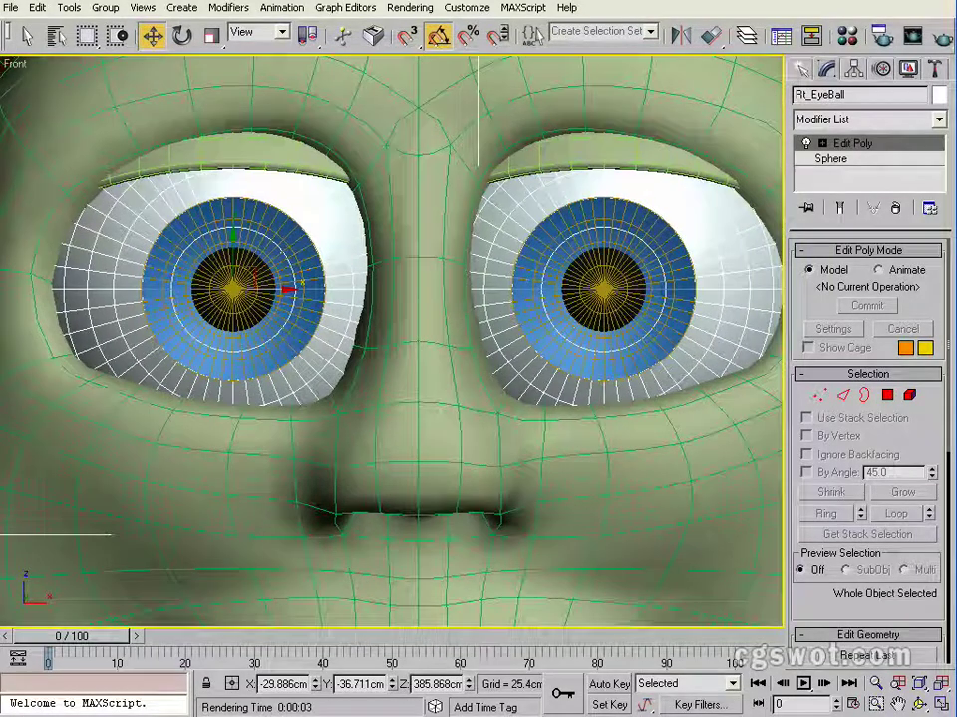
Step: Add a UVW Map modifier with planar mapping on map channel 2 to the right eyeball
left_click(937, 120)
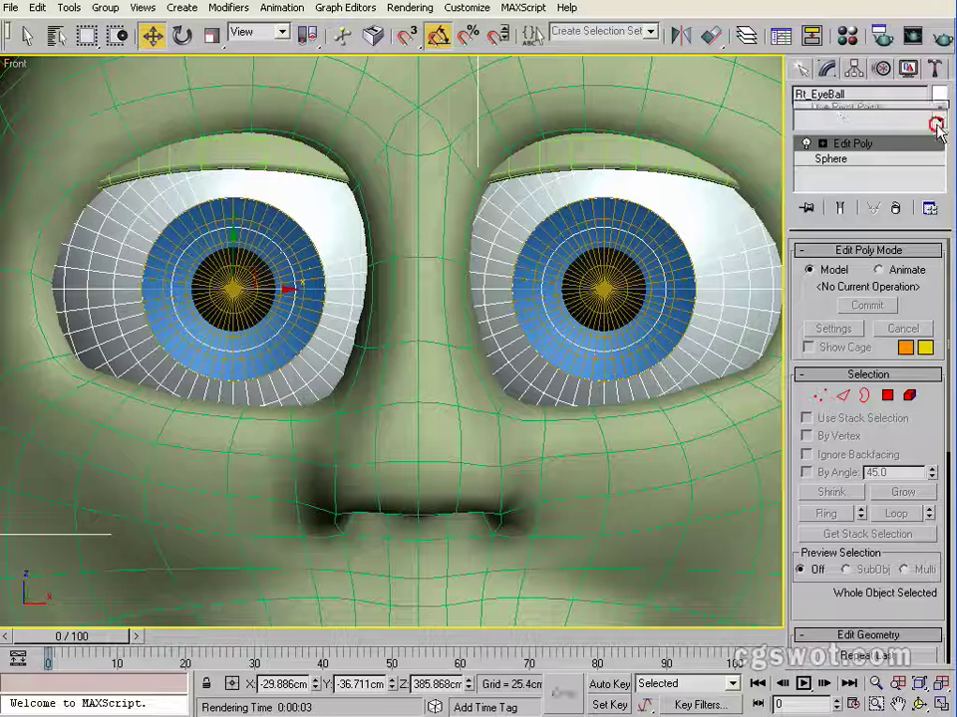
left_click(938, 121)
left_click(939, 120)
left_click_drag(939, 149, 945, 622)
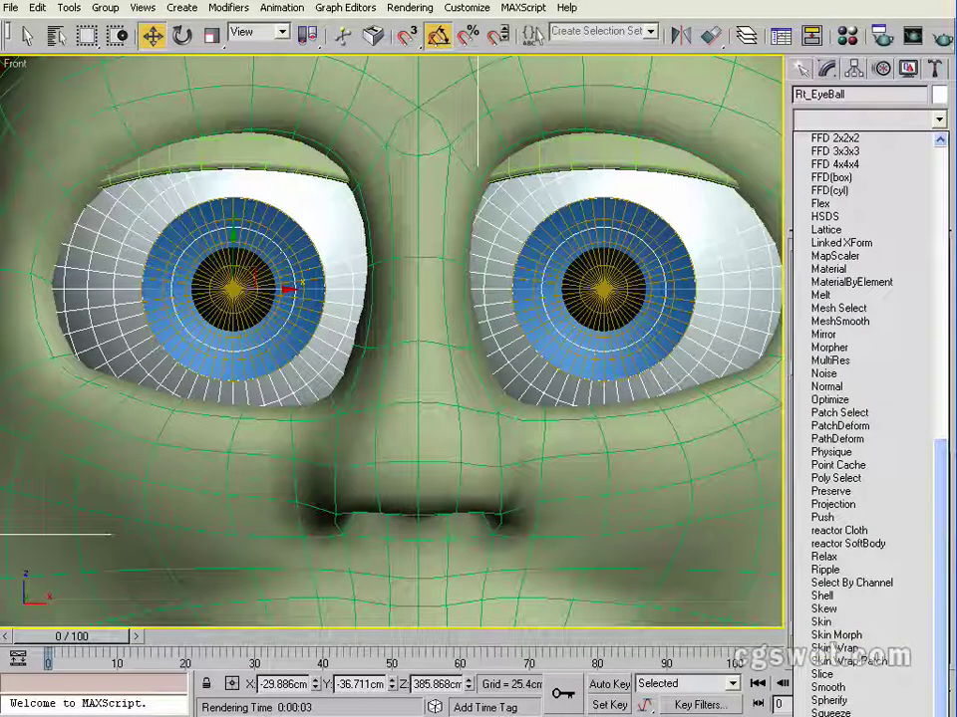
left_click(935, 121)
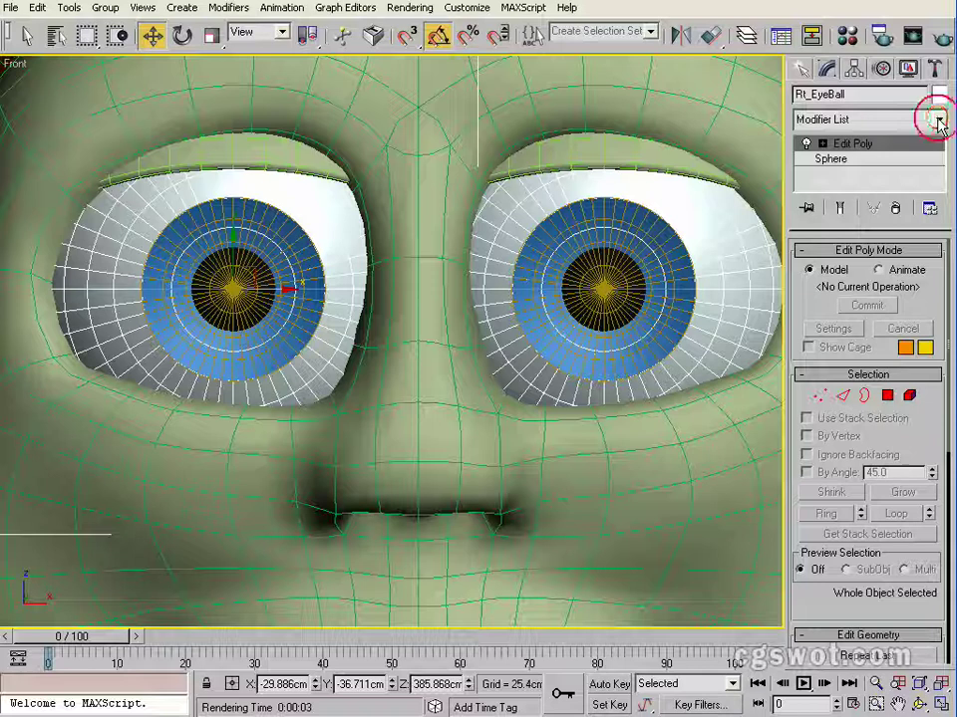
left_click(940, 120)
left_click_drag(944, 42, 945, 83)
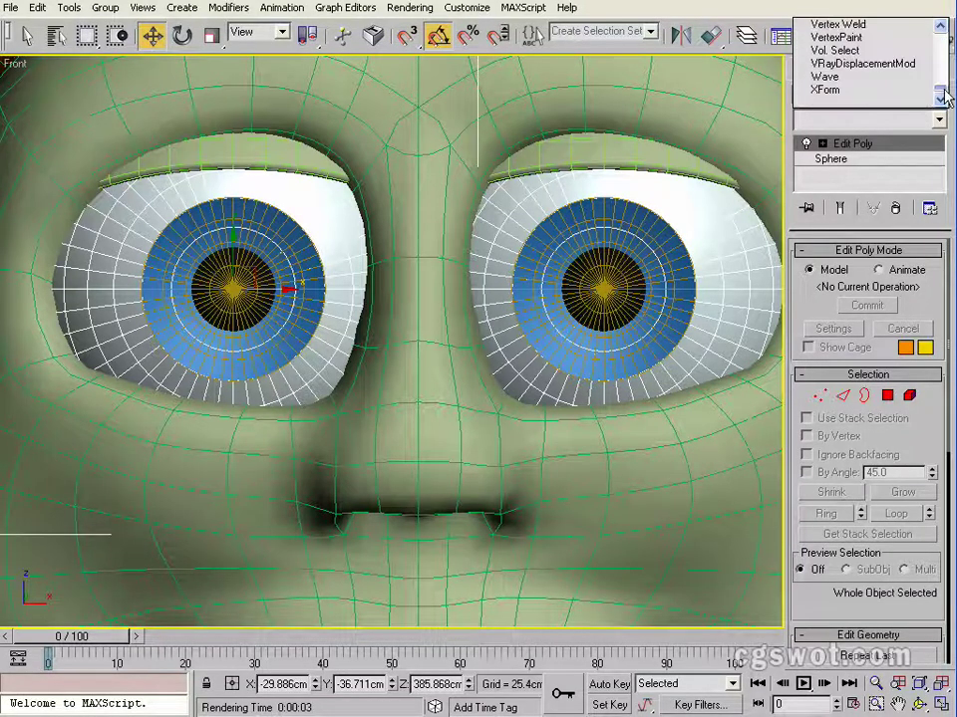
left_click(940, 27)
left_click(940, 27)
left_click(941, 27)
left_click(941, 27)
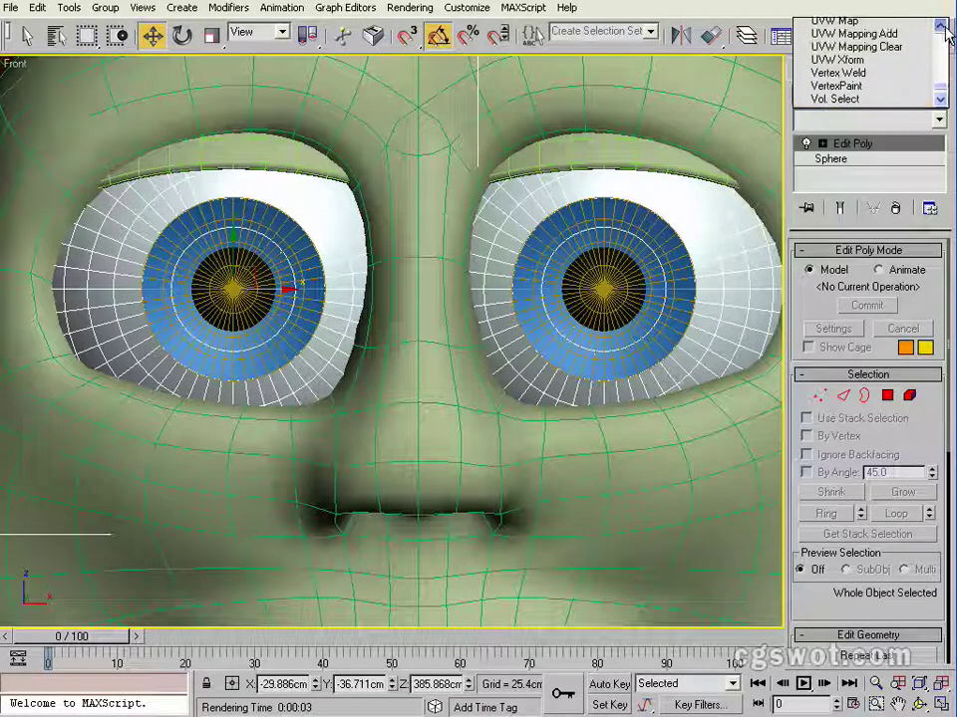
left_click(940, 27)
left_click(854, 36)
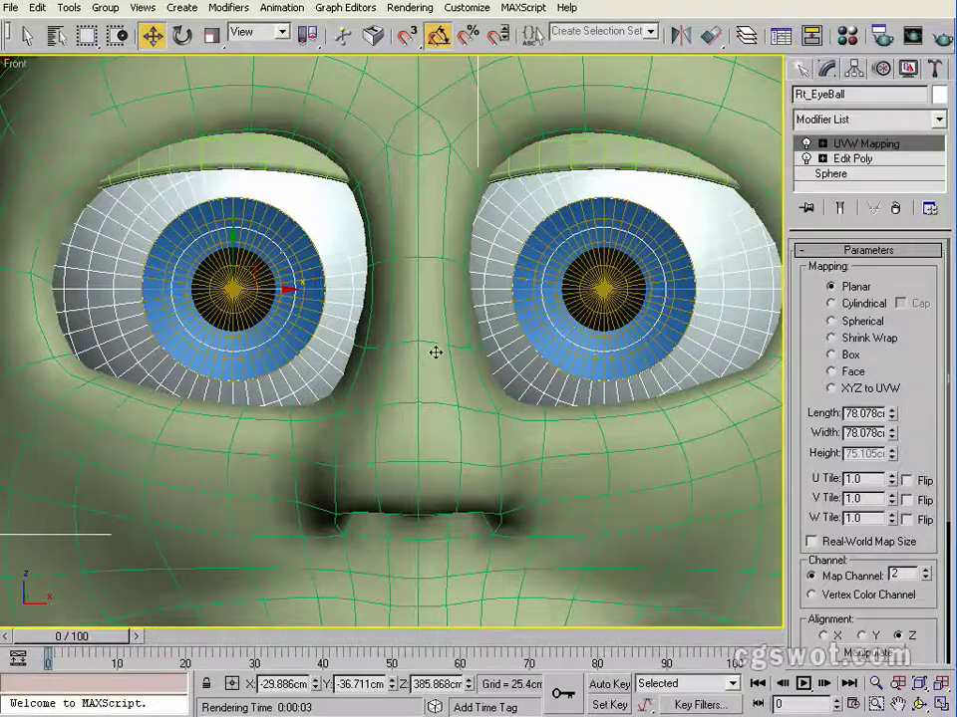
Step: Show the Iris sub-material's map in the viewport and move the Material Editor out of the way
key("m")
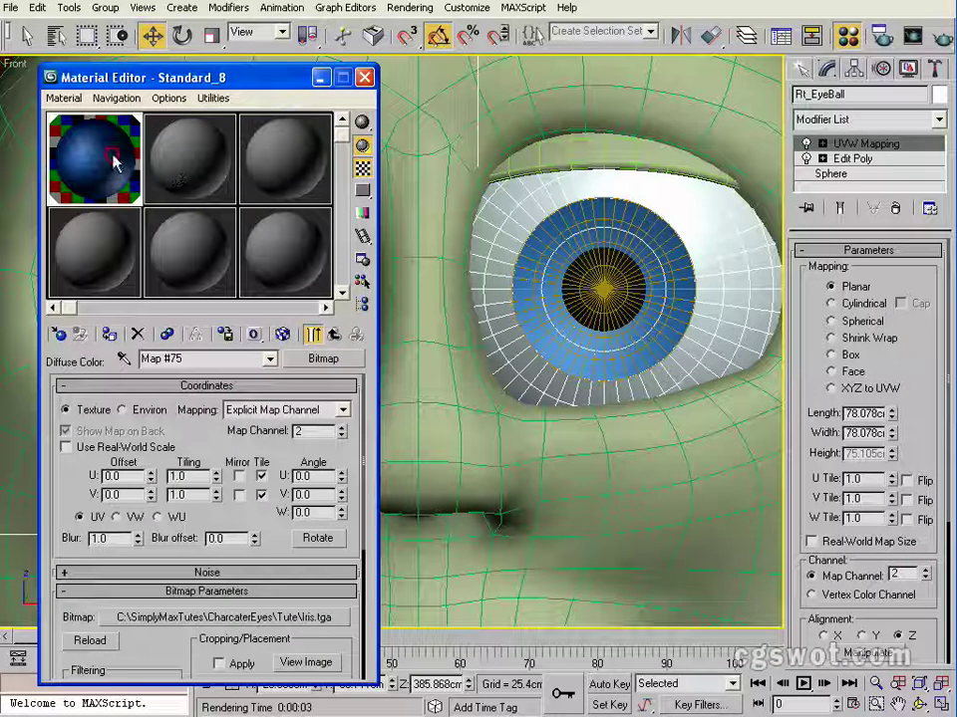
left_click(334, 335)
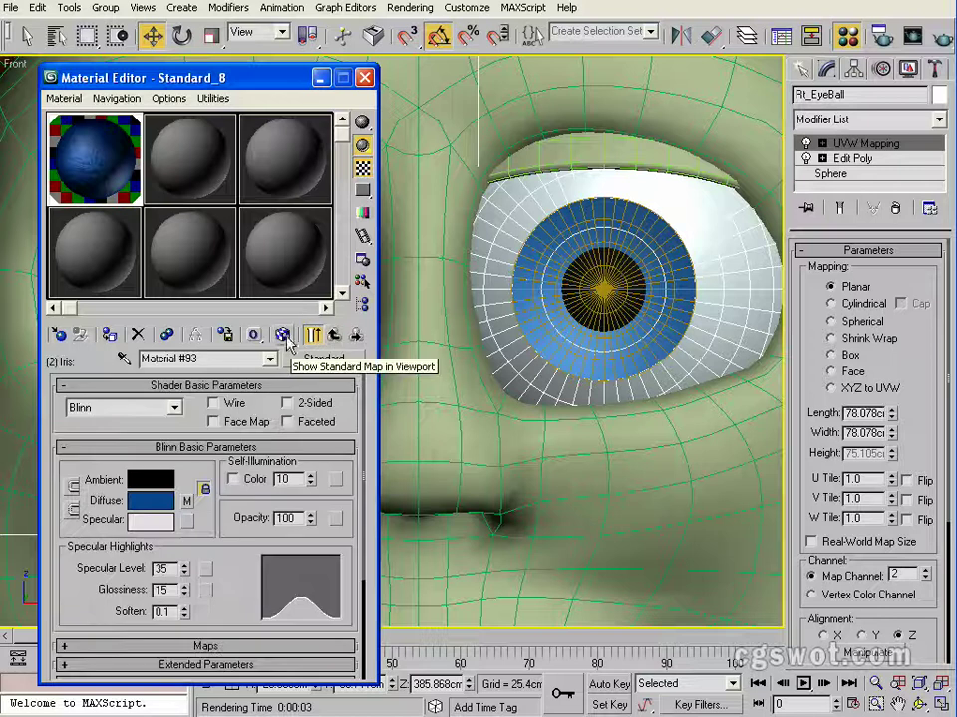
left_click(282, 335)
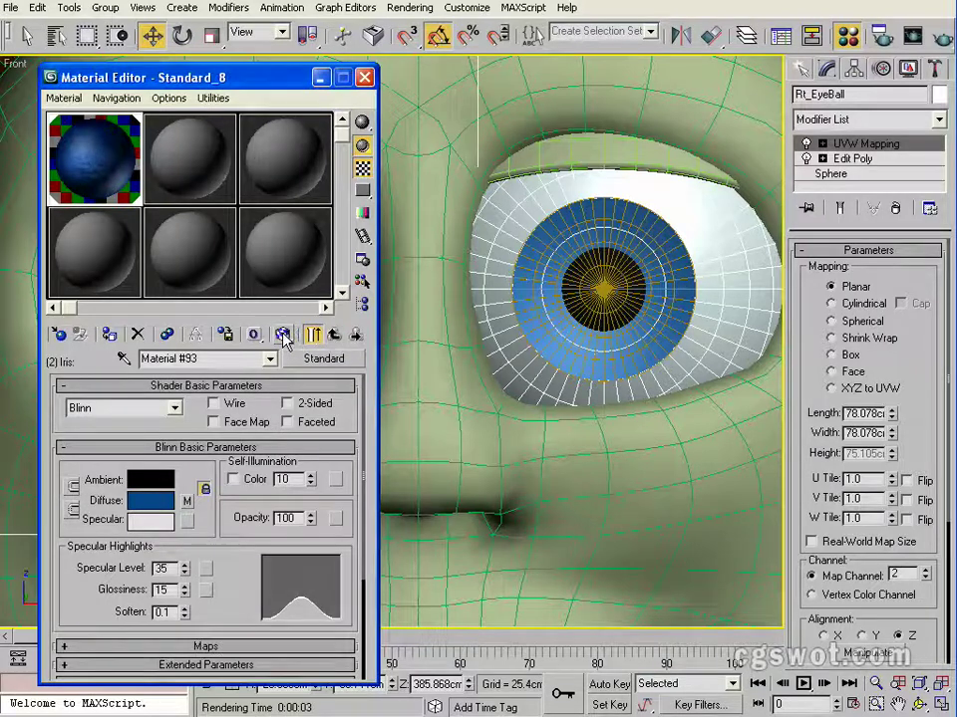
left_click_drag(258, 76, 0, 71)
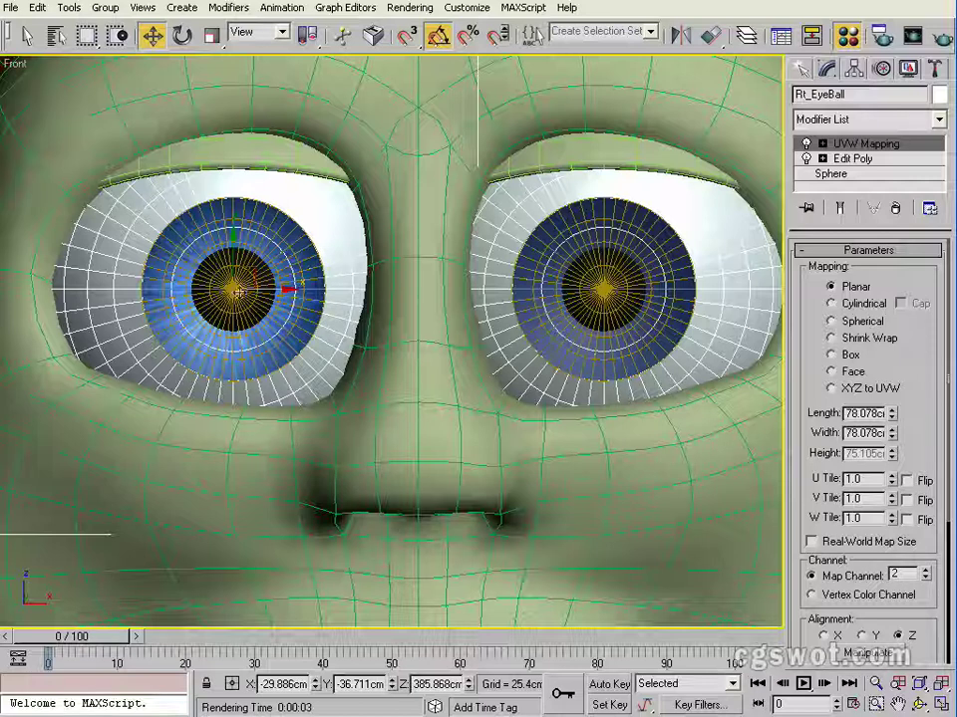
Step: Turn off the edged faces display and examine the iris texture on the right eyeball up close
key("F4")
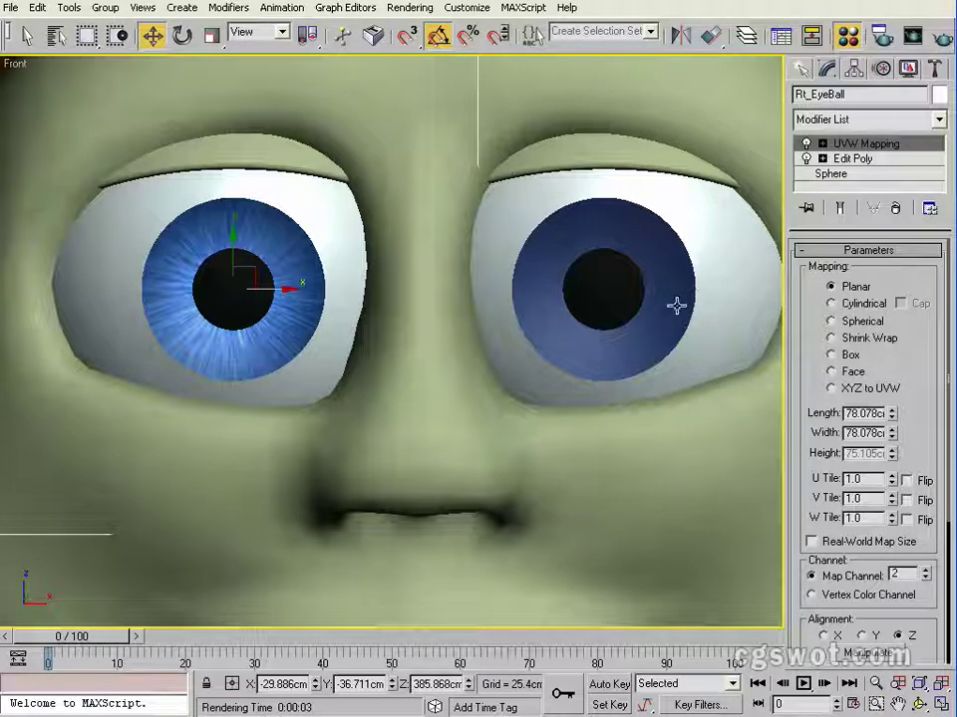
scroll(222, 245, "up", 1)
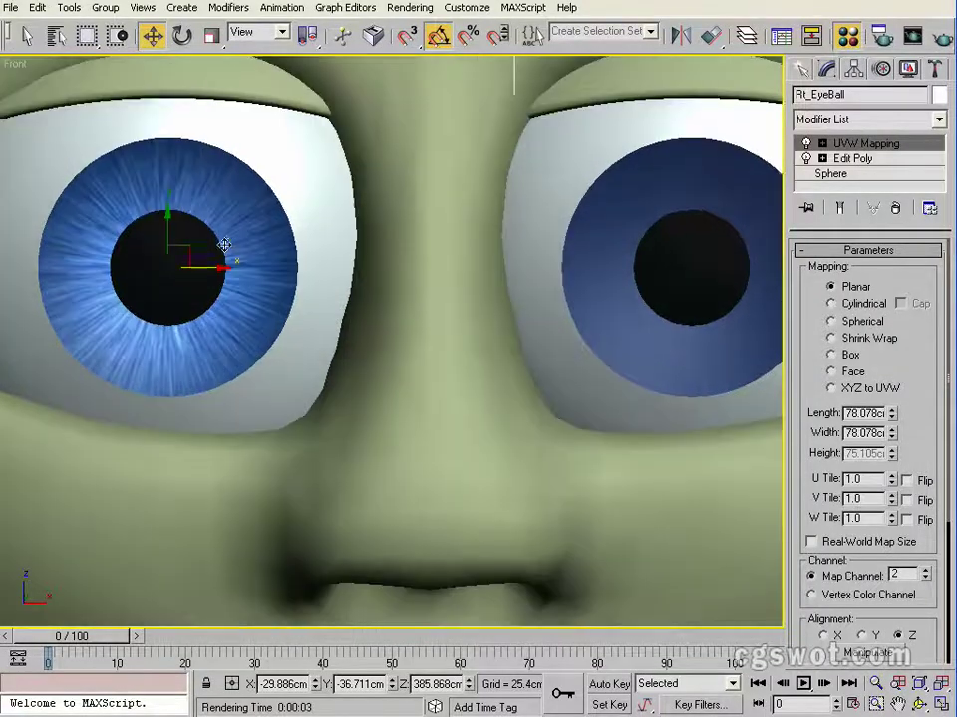
middle_click_drag(267, 276, 455, 279)
scroll(447, 273, "up", 1)
scroll(452, 281, "down", 1)
scroll(453, 280, "down", 1)
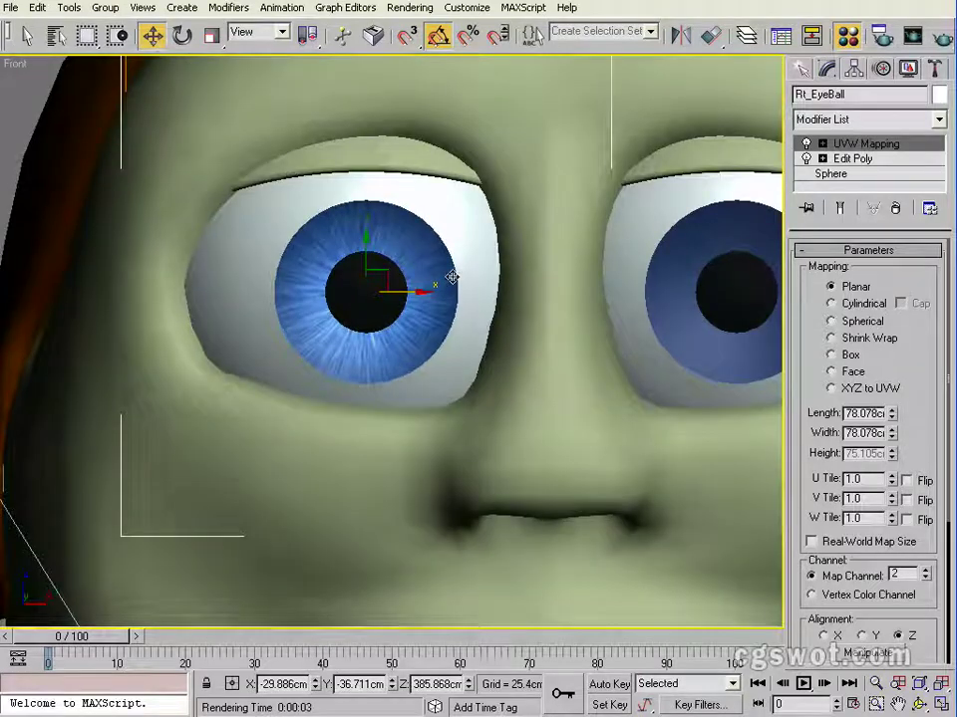
Step: Scale the right eyeball's UVW Mapping gizmo down uniformly to slightly less than the width of the iris
left_click(883, 146)
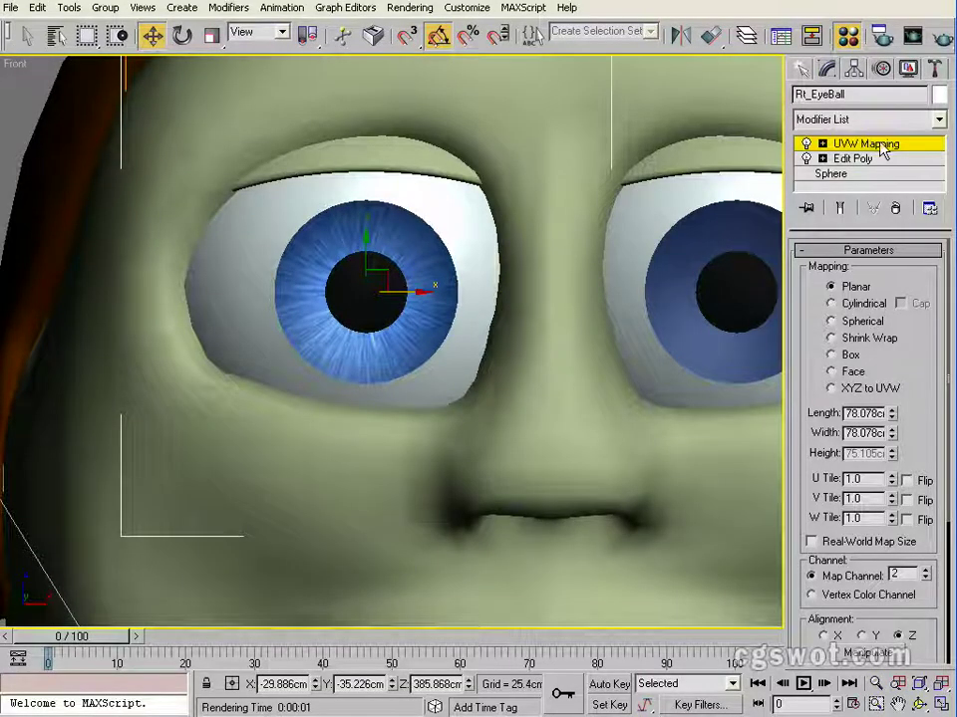
scroll(370, 338, "down", 1)
scroll(377, 335, "up", 1)
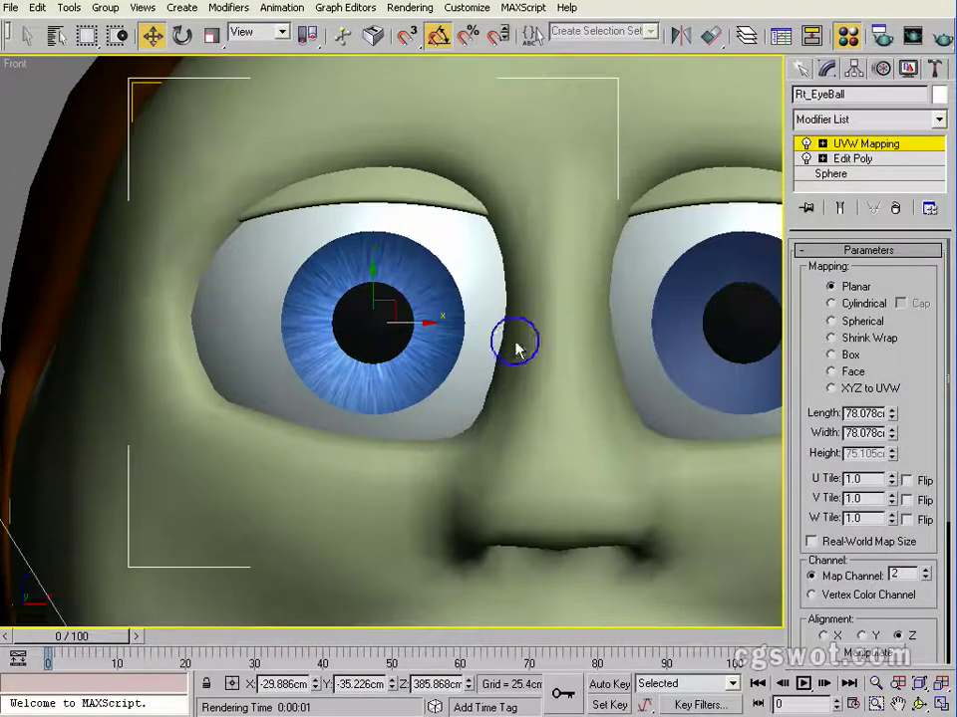
right_click(438, 309)
left_click(478, 357)
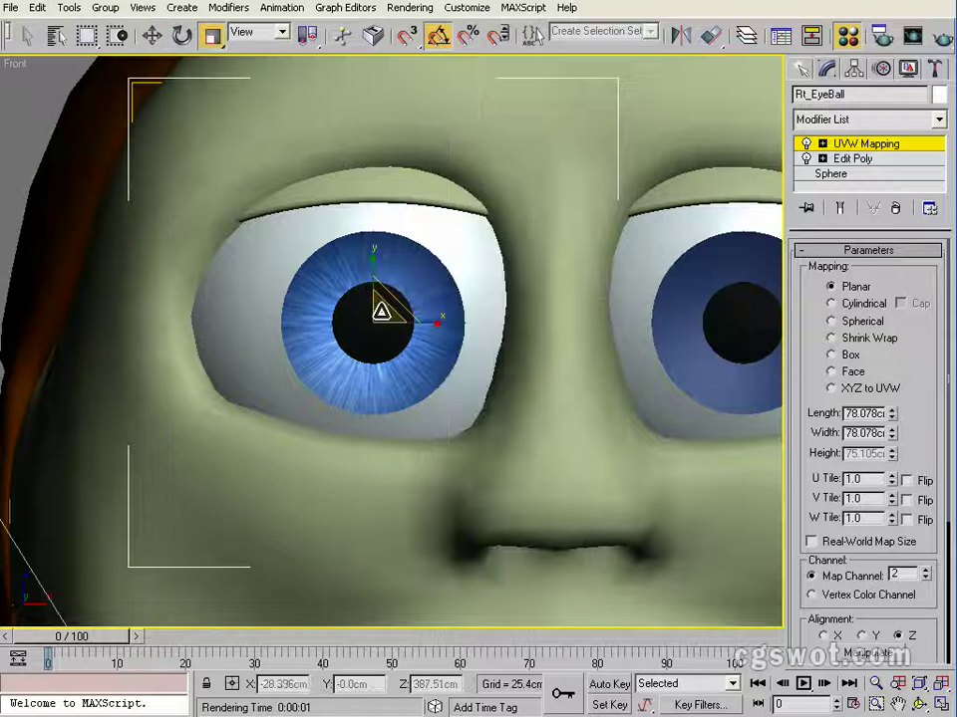
left_click_drag(382, 314, 376, 528)
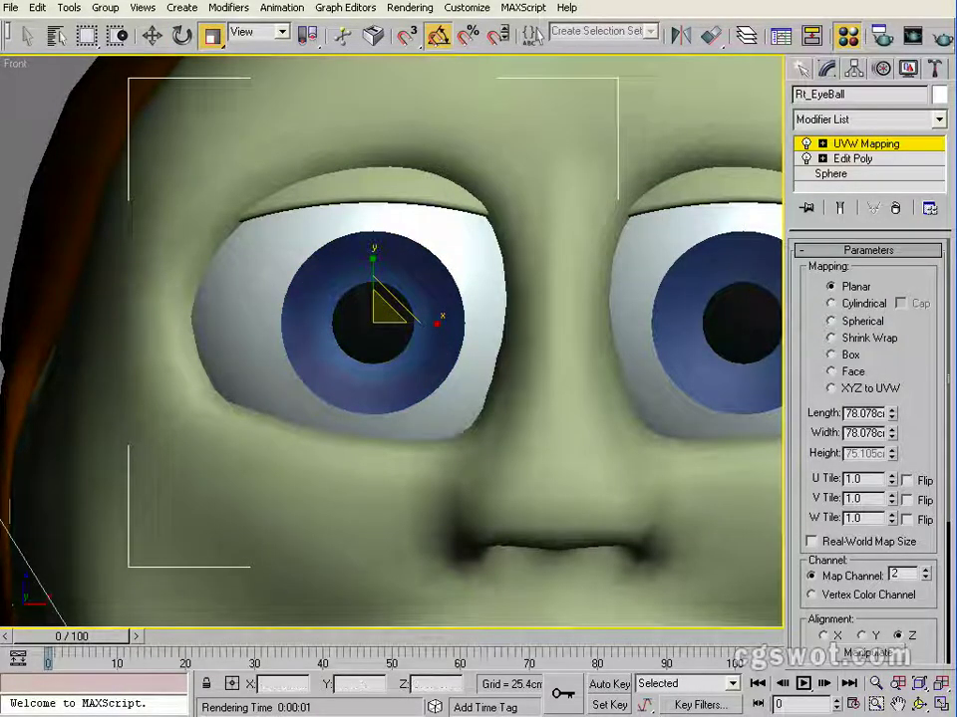
Step: Turn off U and V tiling for the Iris sub-material's diffuse bitmap
left_click_drag(952, 179, 500, 59)
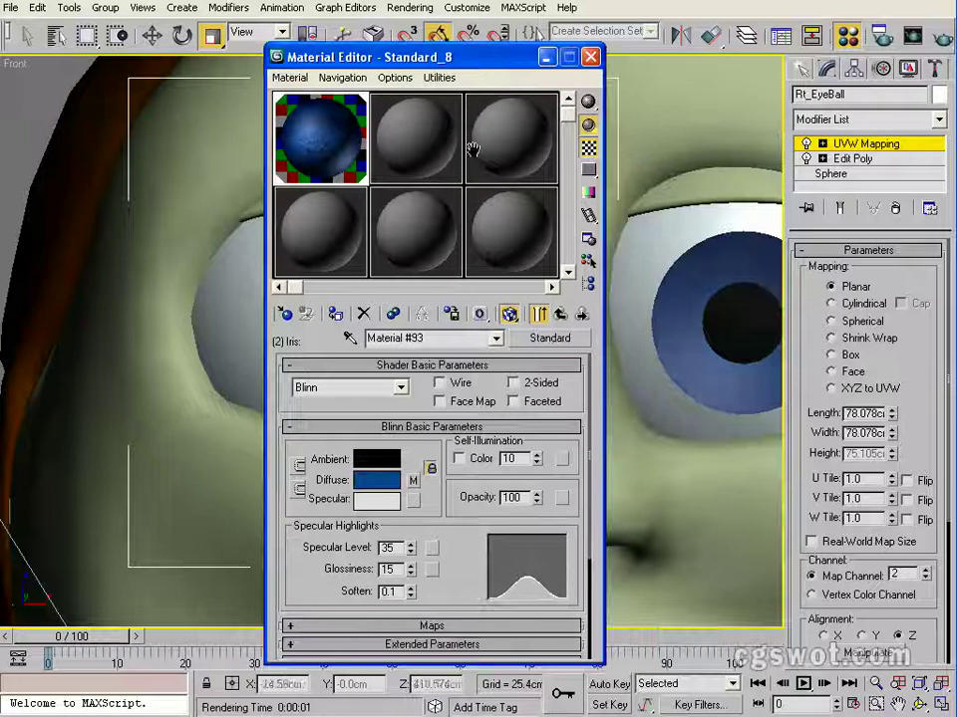
left_click(415, 481)
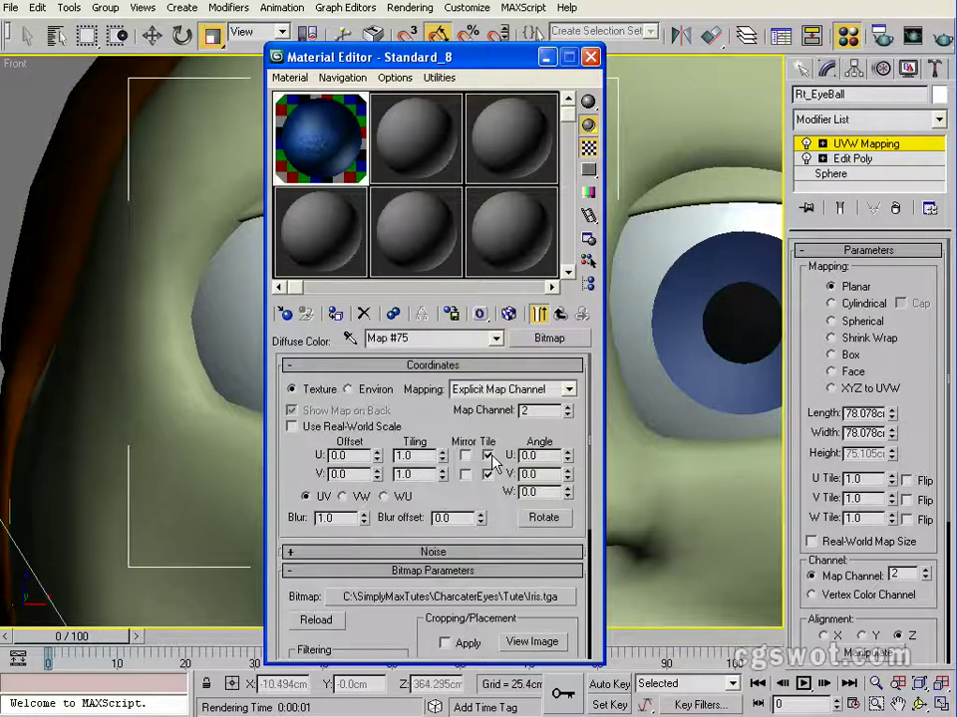
left_click(487, 455)
left_click(487, 474)
left_click(512, 60)
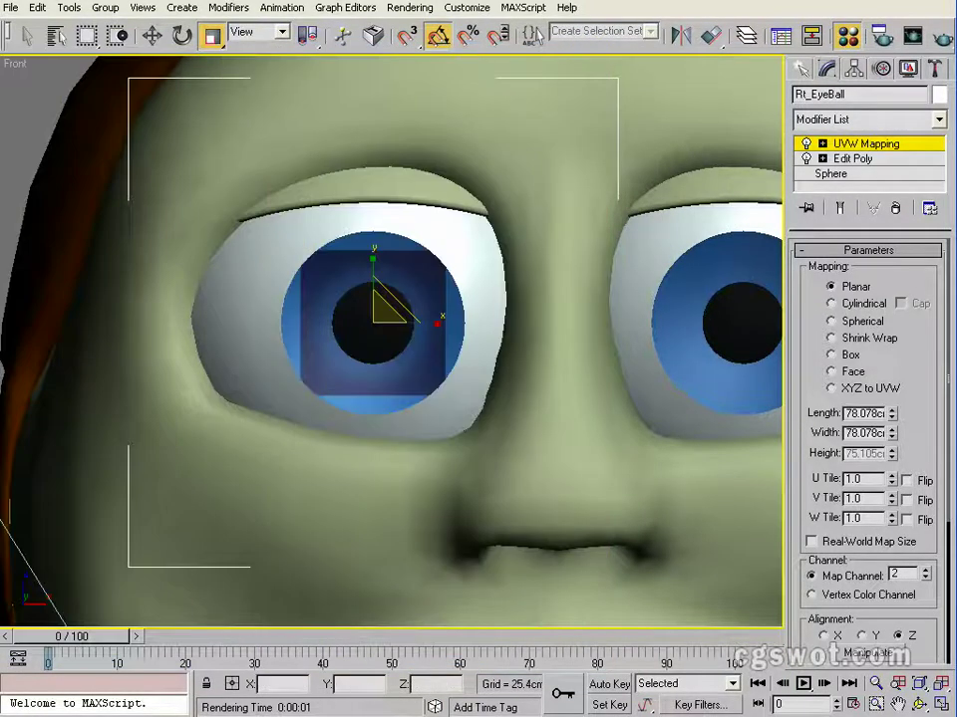
Step: Scale the right eyeball's mapping gizmo up until the iris image just covers the whole iris, and leave gizmo editing
scroll(374, 314, "up", 5)
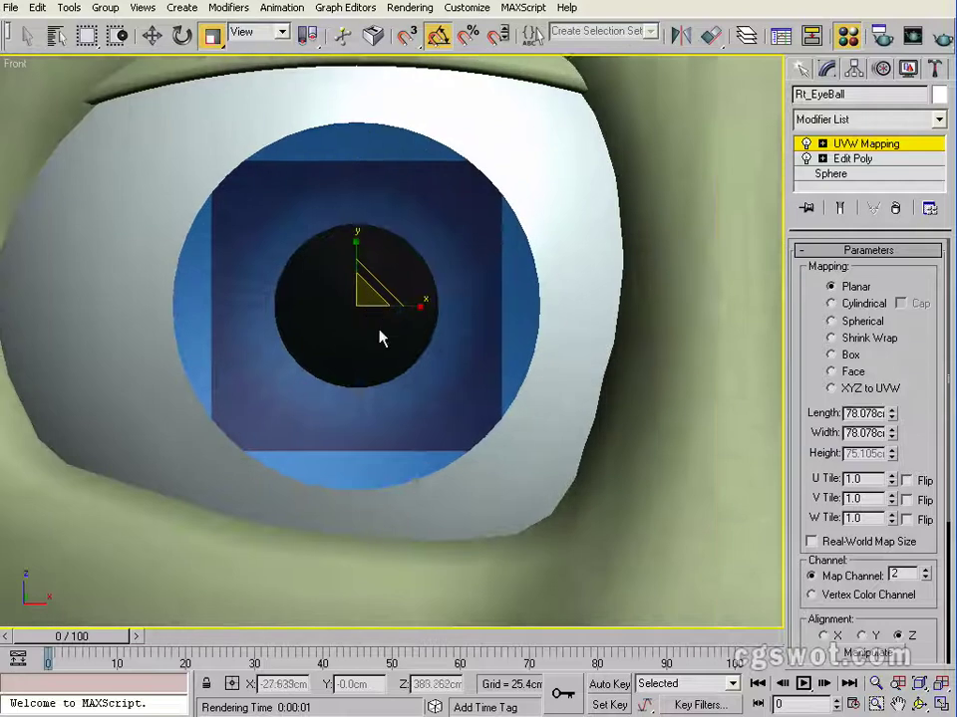
left_click_drag(435, 298, 424, 269)
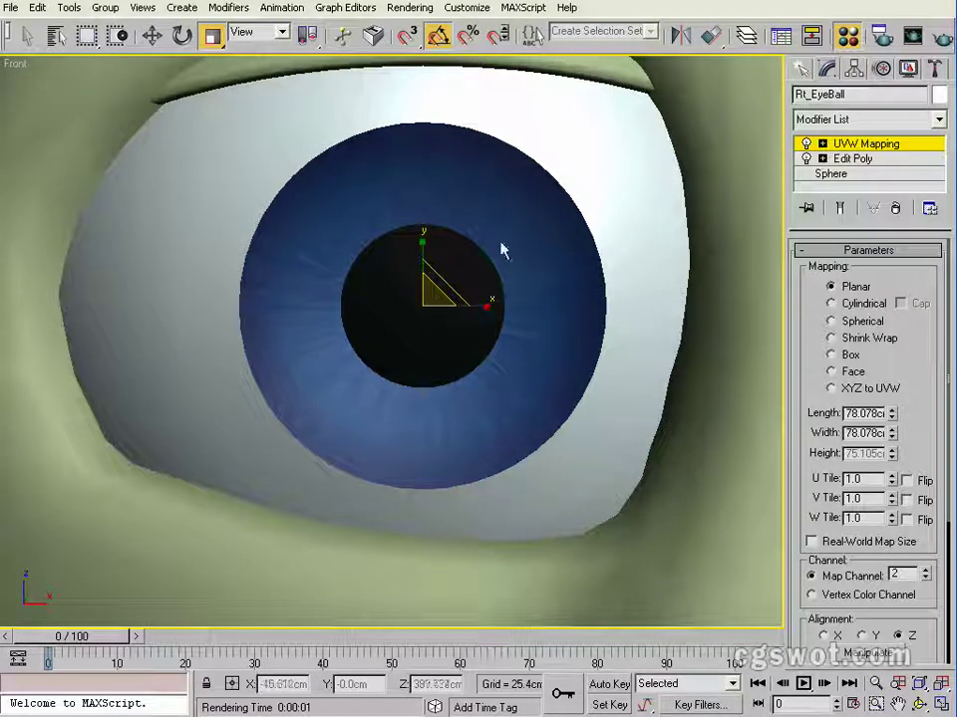
middle_click_drag(508, 345, 489, 348)
scroll(490, 348, "down", 3)
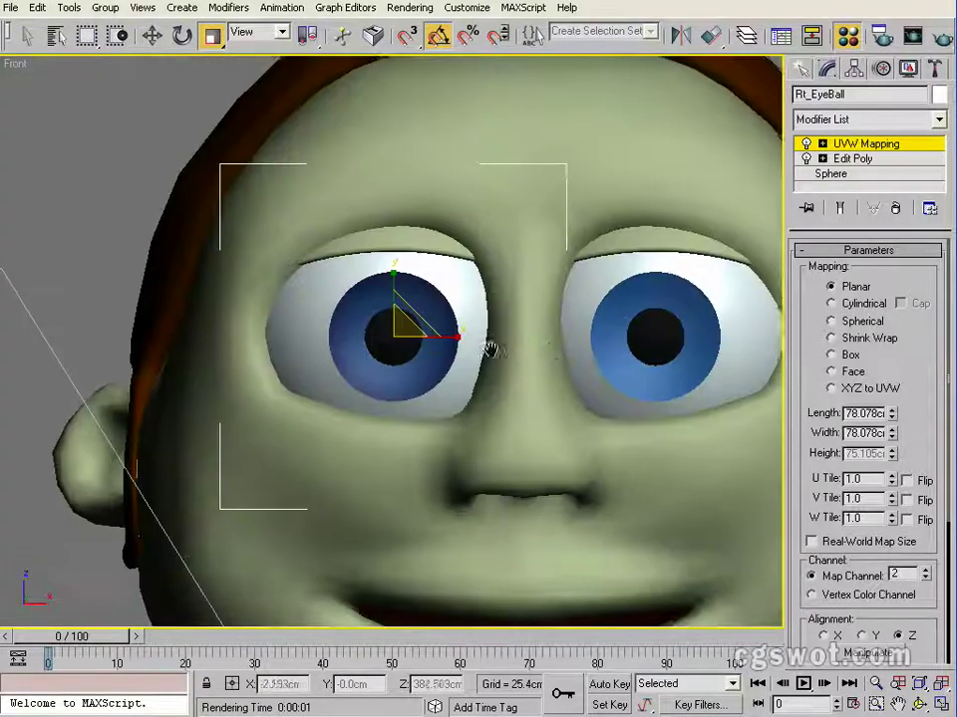
scroll(508, 342, "up", 1)
middle_click_drag(608, 365, 499, 330)
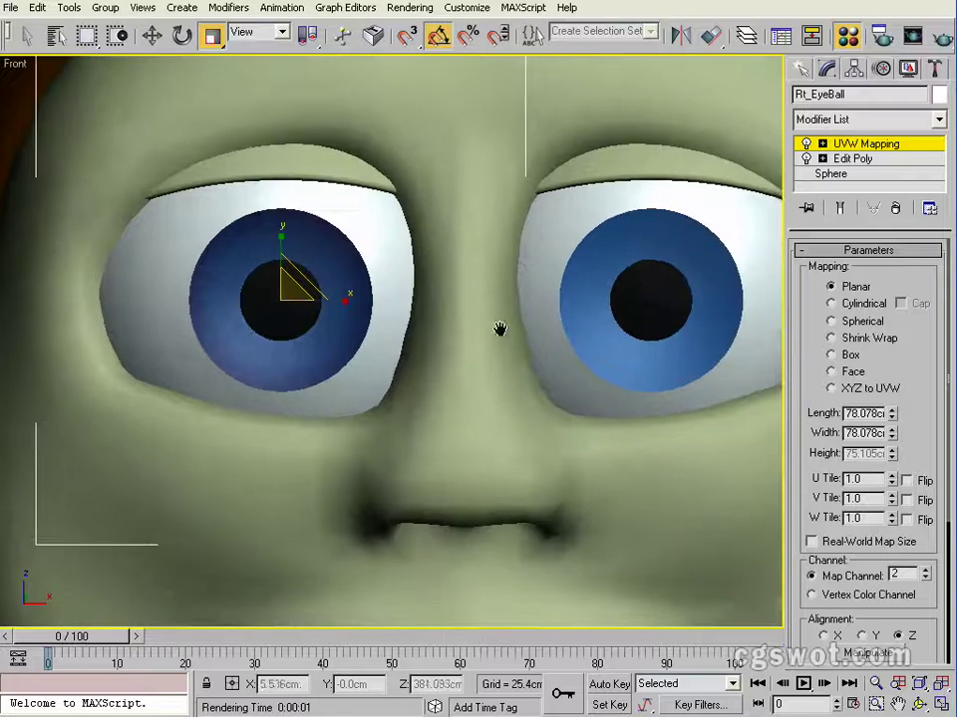
left_click(881, 148)
Step: Copy the right eyeball's UVW Mapping modifier and paste it above Edit Poly on the left eyeball (Lft_EyeBall)
right_click(881, 148)
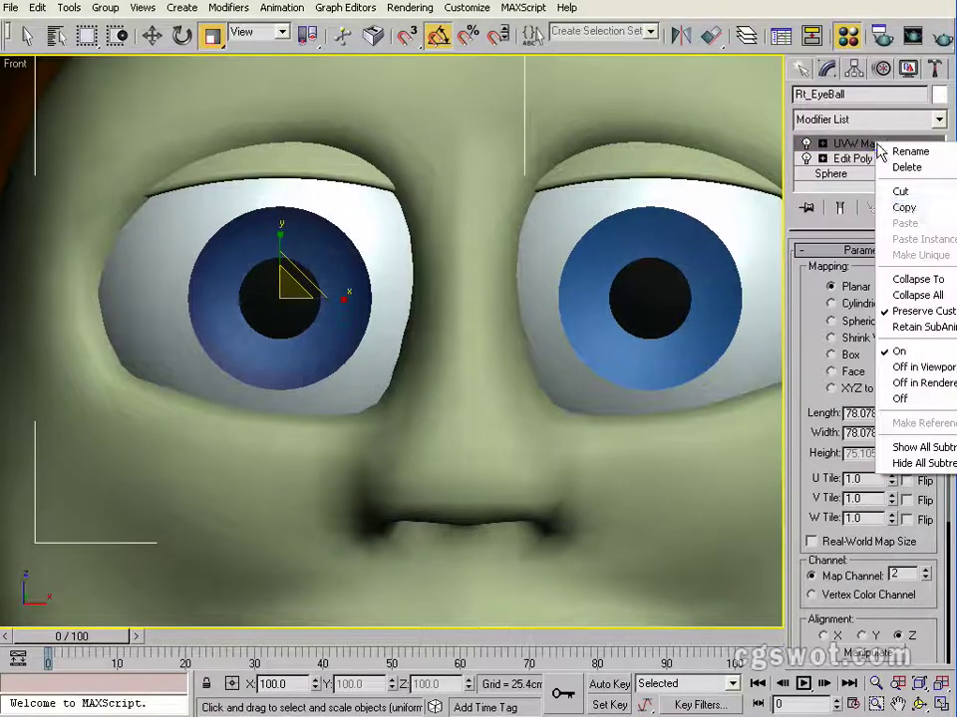
left_click(905, 208)
left_click(539, 215)
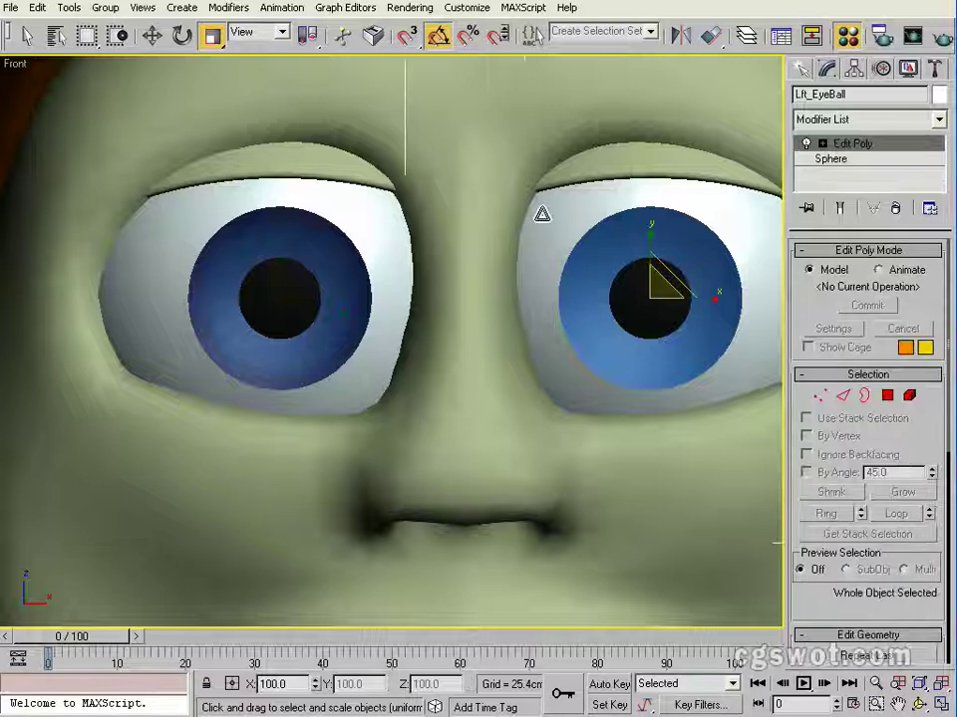
middle_click_drag(596, 258, 450, 254)
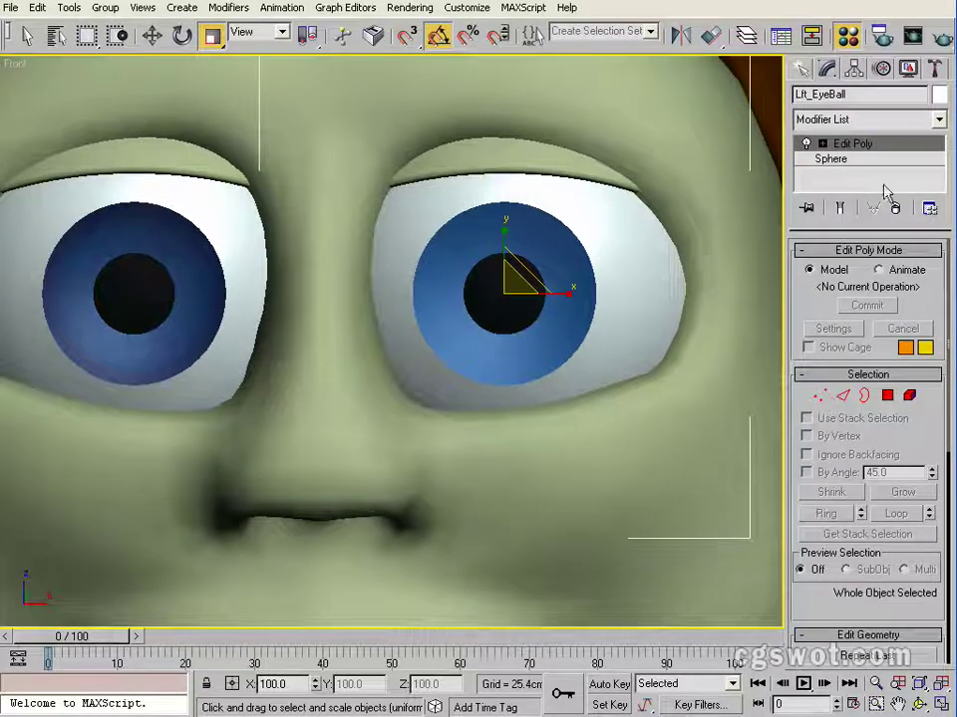
right_click(886, 147)
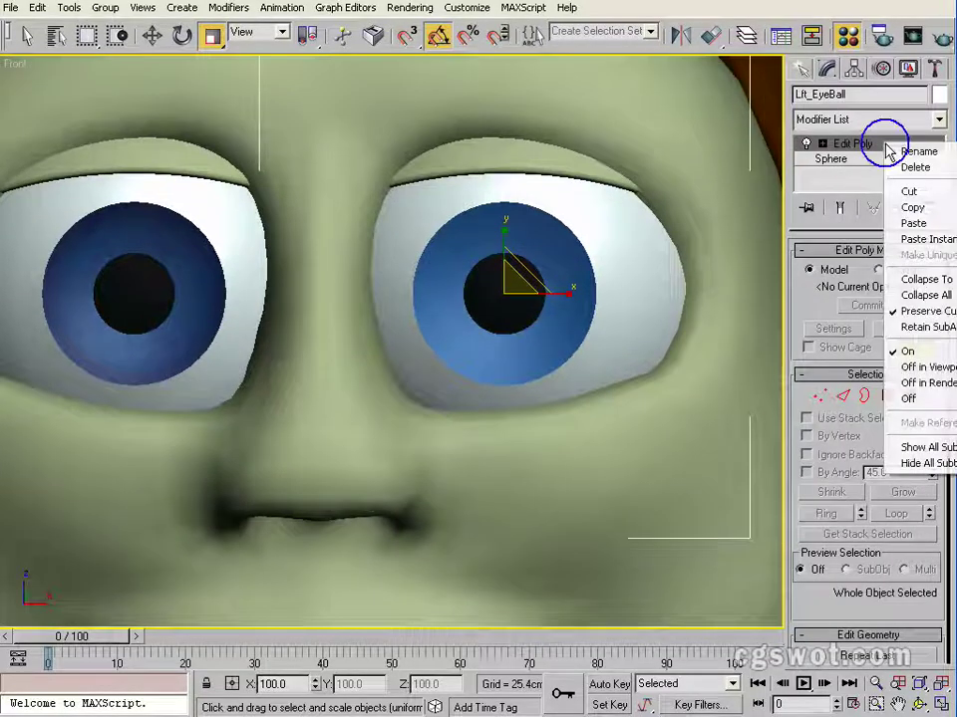
left_click(913, 224)
Step: Frame both eyes in the Front view and render it to check the iris texture
scroll(572, 335, "down", 8)
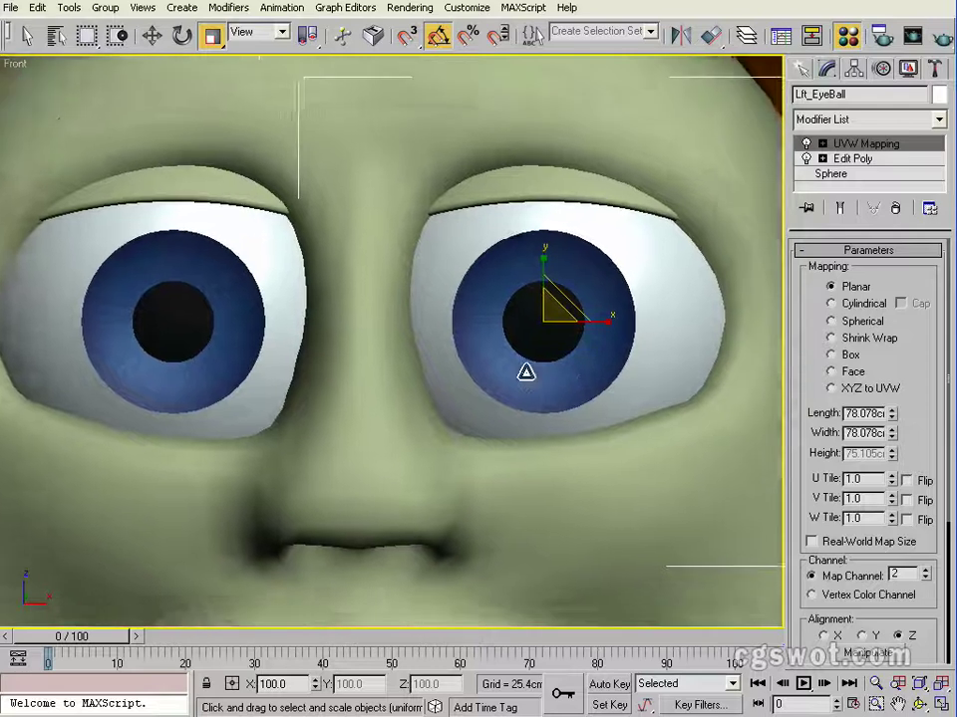
scroll(355, 325, "up", 5)
scroll(374, 327, "down", 1)
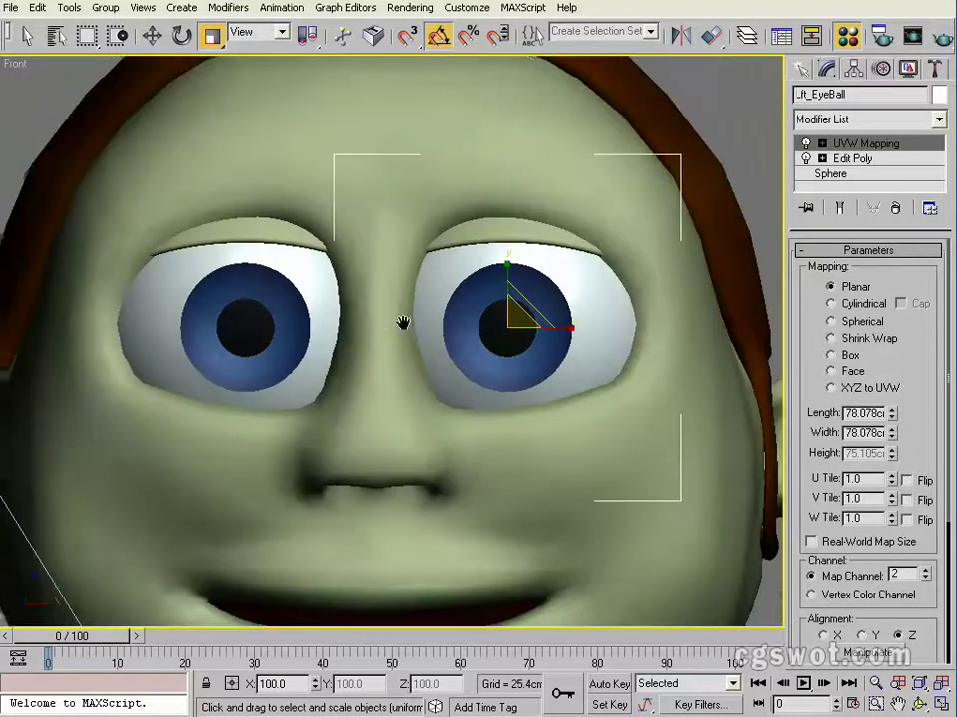
scroll(401, 320, "up", 1)
left_click(940, 38)
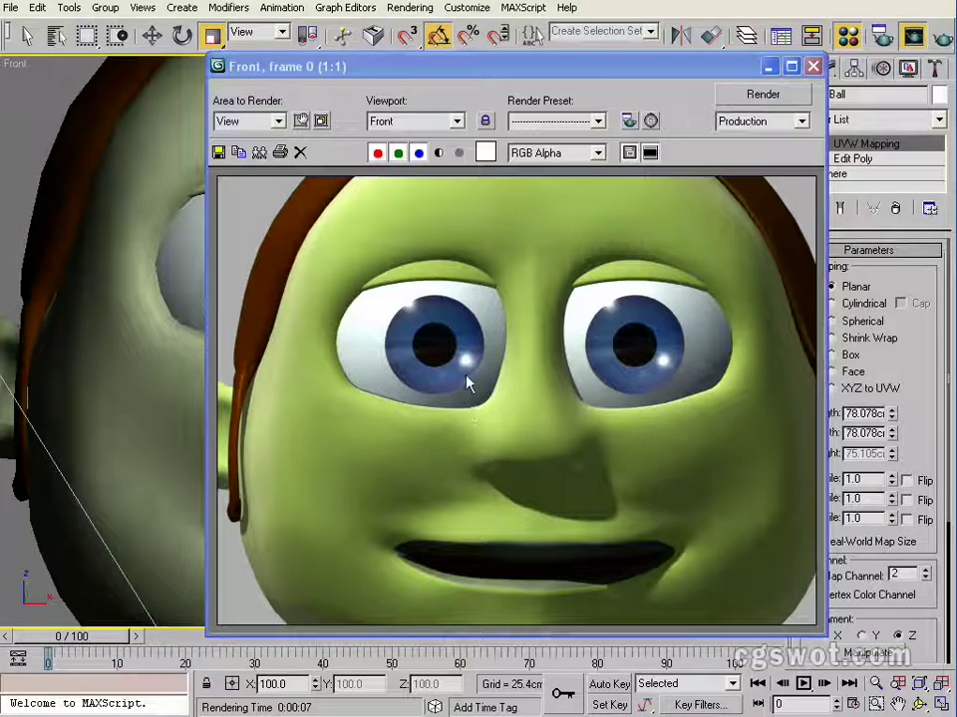
Step: Render a close-up of the right eye in the Front view to check its iris texture
left_click(813, 67)
scroll(300, 251, "up", 5)
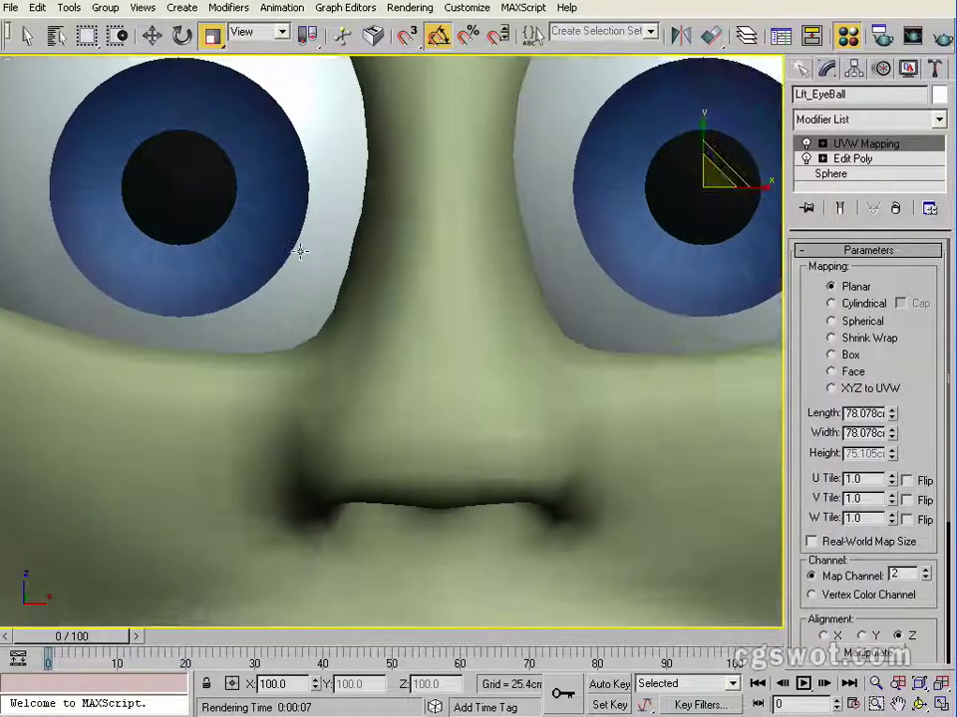
scroll(299, 251, "up", 6)
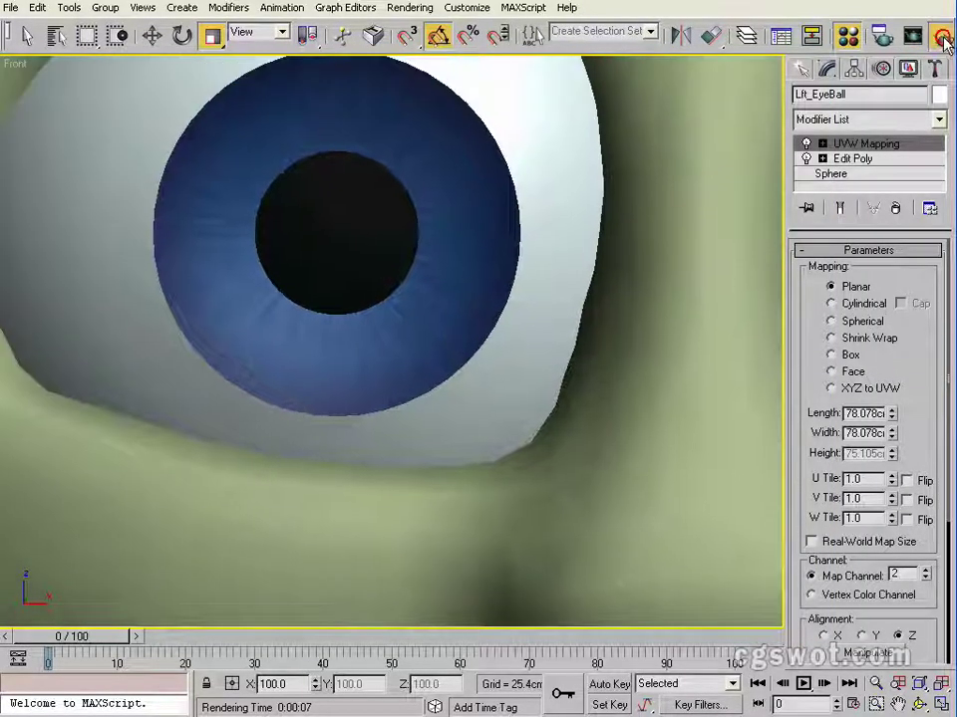
left_click(942, 37)
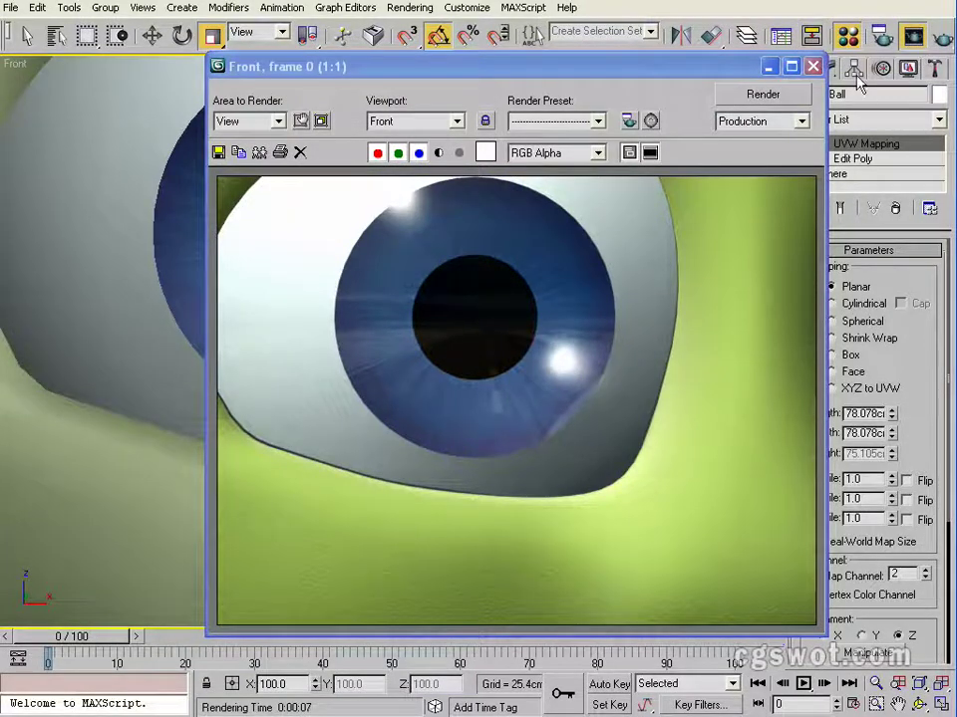
left_click(814, 67)
left_click(414, 276)
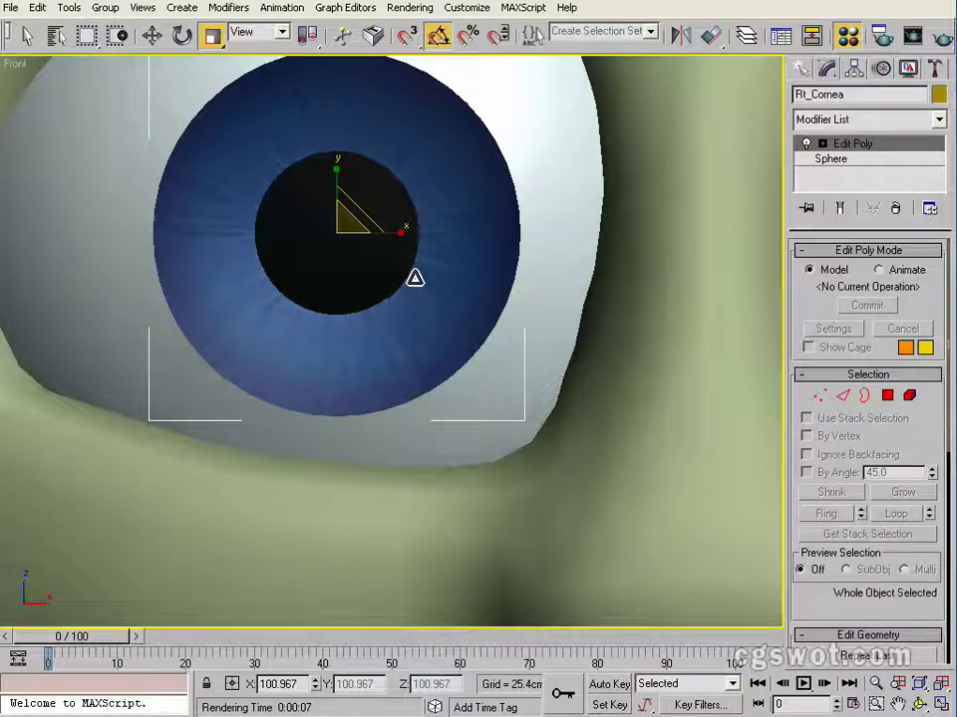
right_click(413, 276)
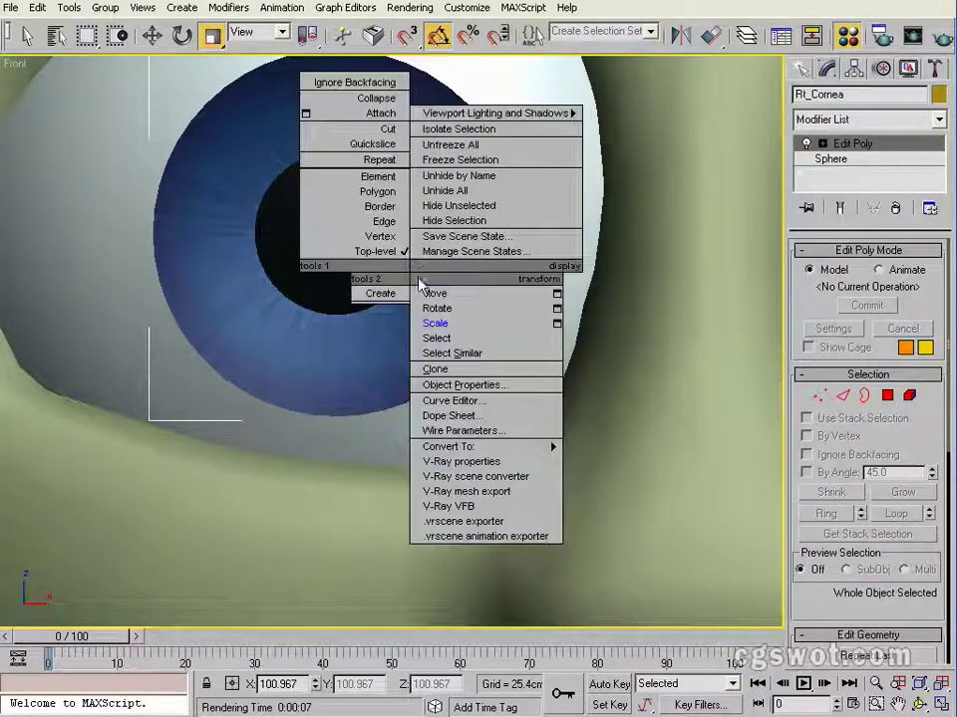
left_click(478, 205)
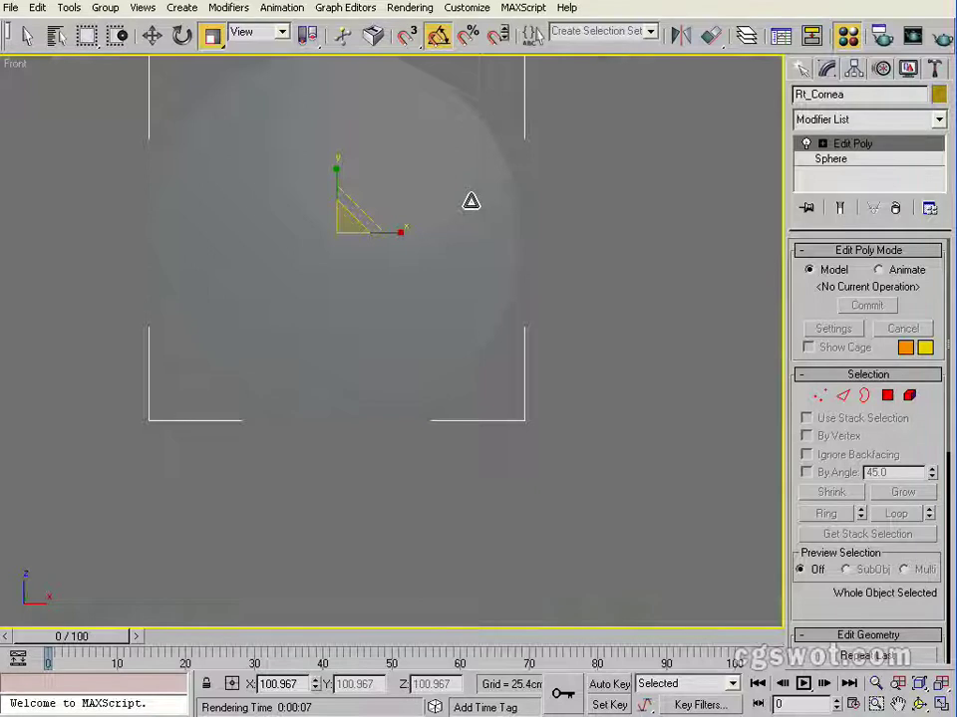
key("ctrl+z")
Step: Hide the right cornea (Rt_Cornea) and render the Front view to check the eye without it
right_click(470, 226)
left_click(545, 173)
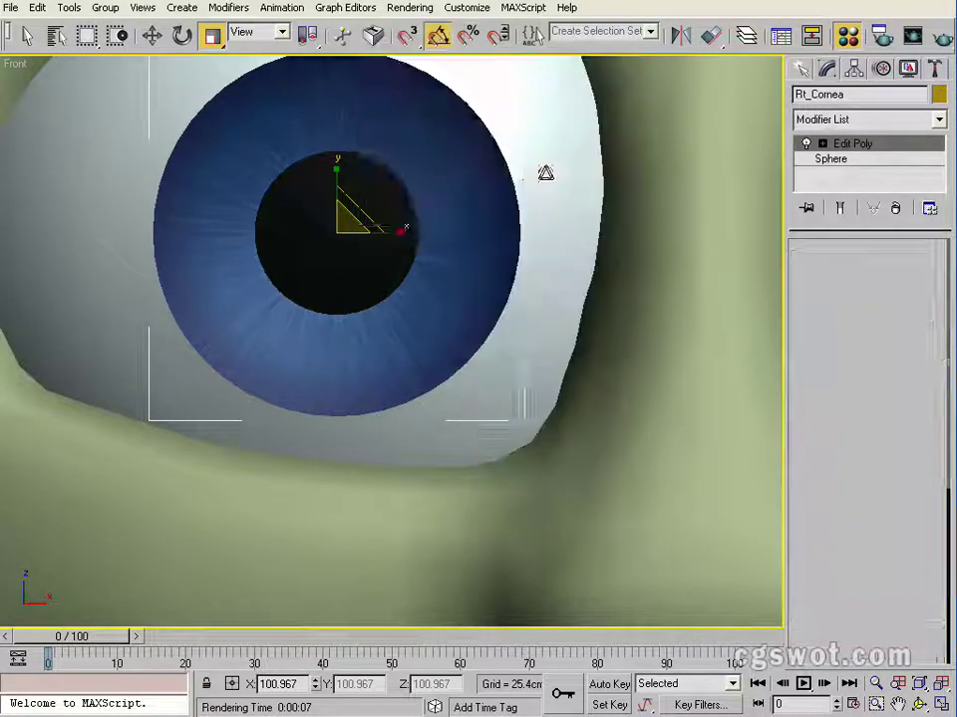
left_click(939, 35)
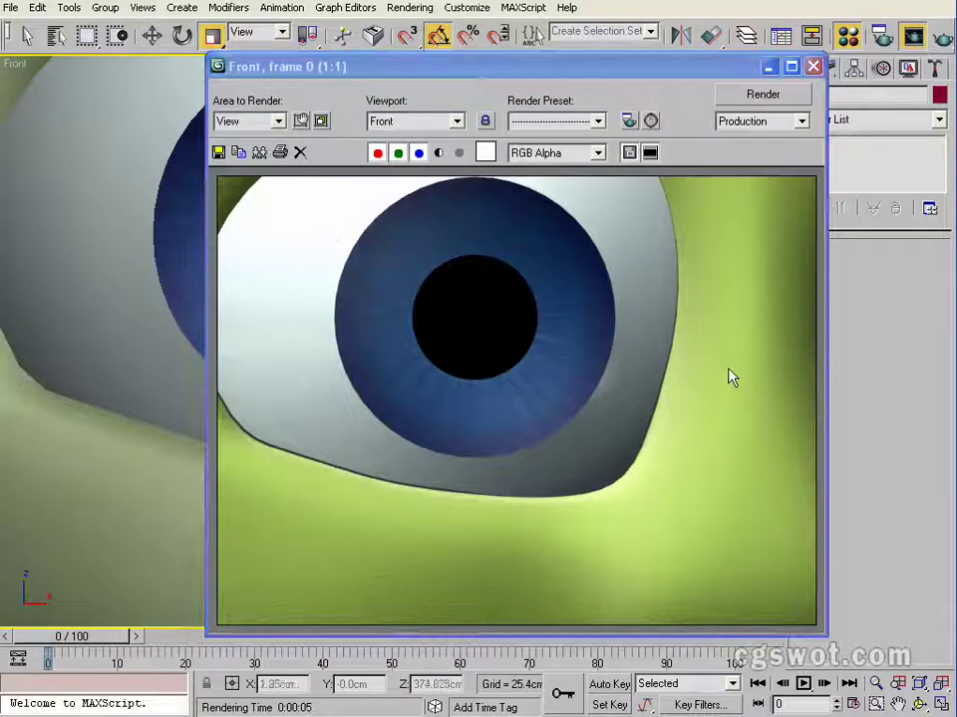
left_click(813, 67)
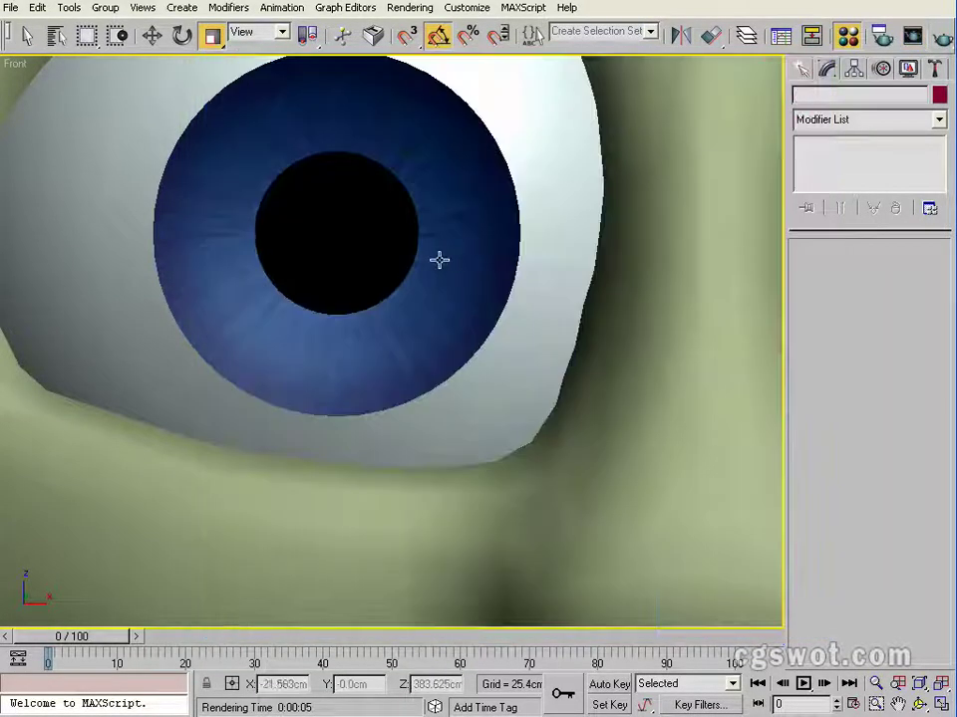
Step: Bring back the hidden right cornea (Rt_Cornea) and select it
right_click(430, 255)
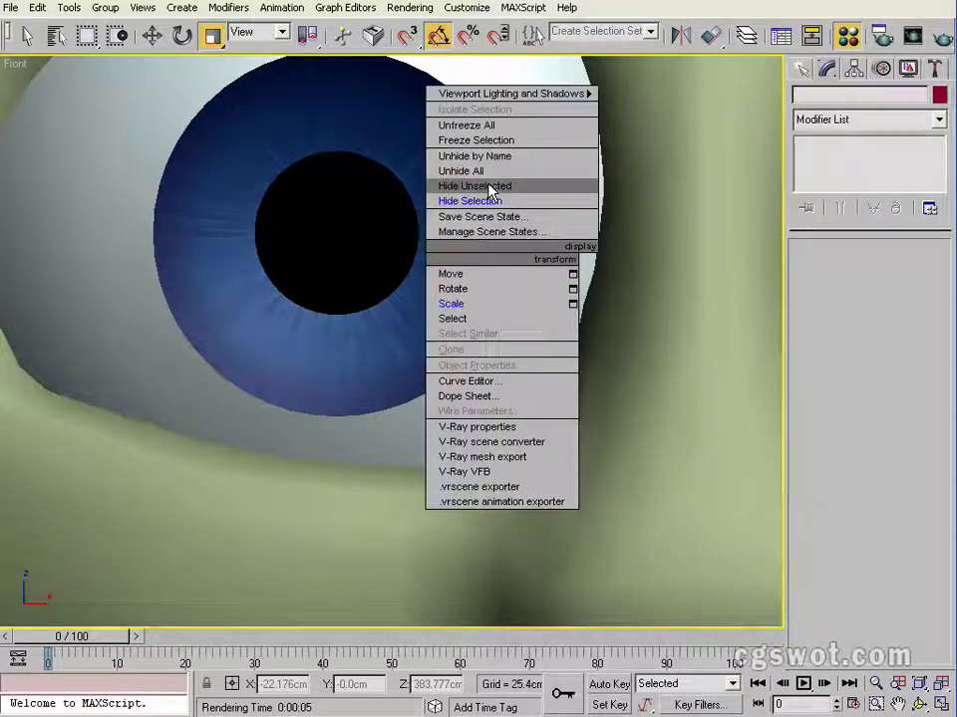
left_click(398, 264)
left_click(389, 245)
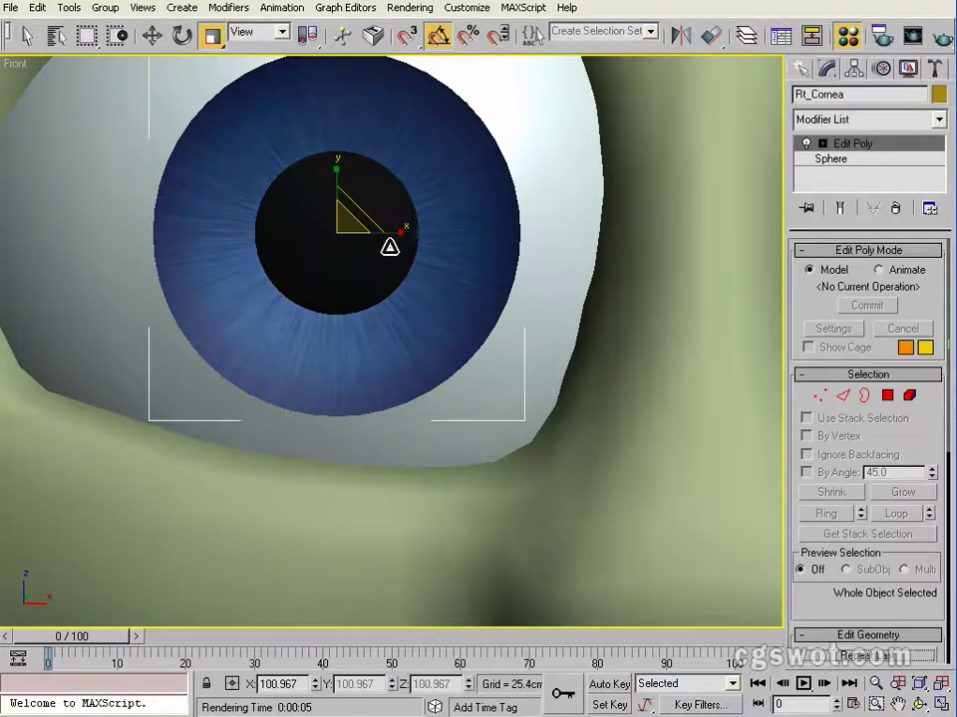
Step: Render the right eye from an angled orthographic view to check how the cornea reflects over the iris
middle_click_drag(422, 271, 396, 231, "alt")
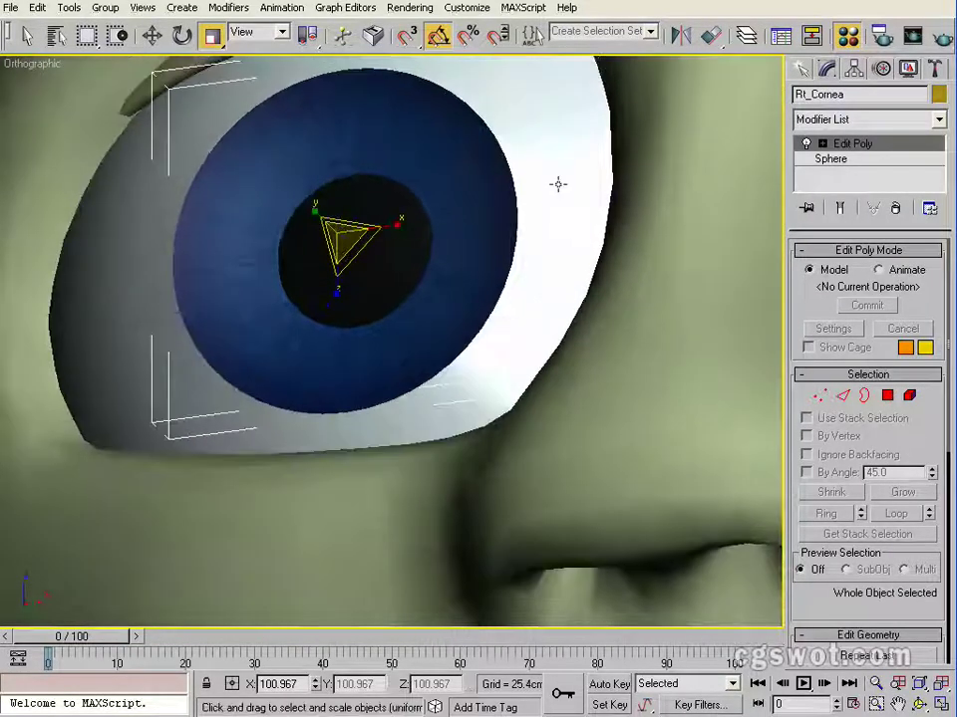
left_click(936, 38)
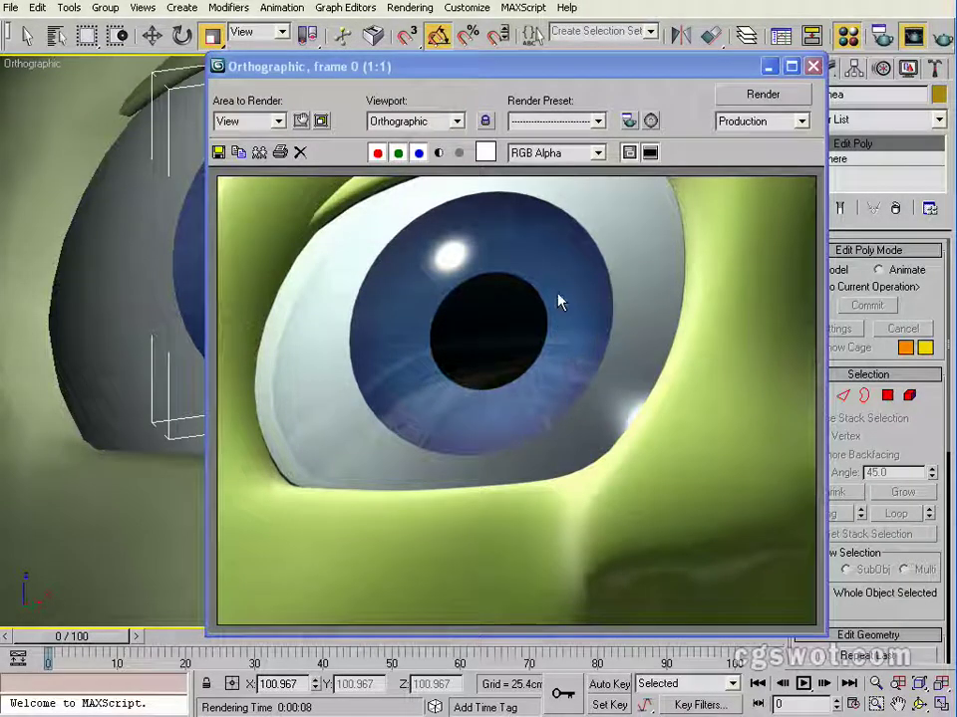
left_click(813, 67)
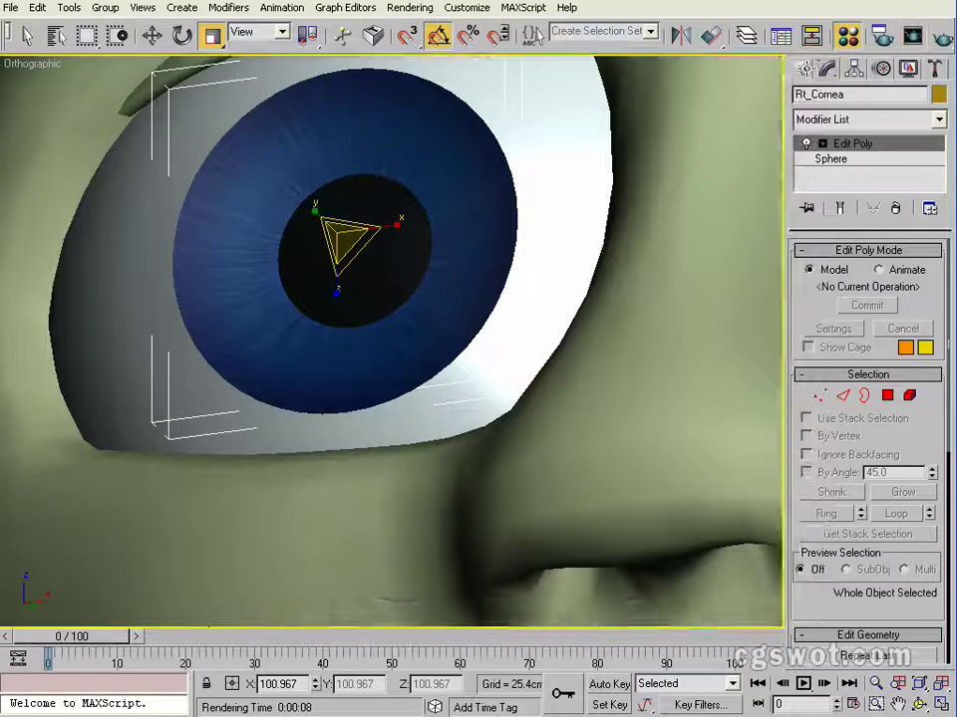
Step: Select all objects on the Eyes layer through the layer manager and move its window clear of both eyes
scroll(252, 346, "down", 5)
middle_click_drag(252, 346, 465, 384, "alt")
scroll(434, 366, "up", 3)
left_click(746, 35)
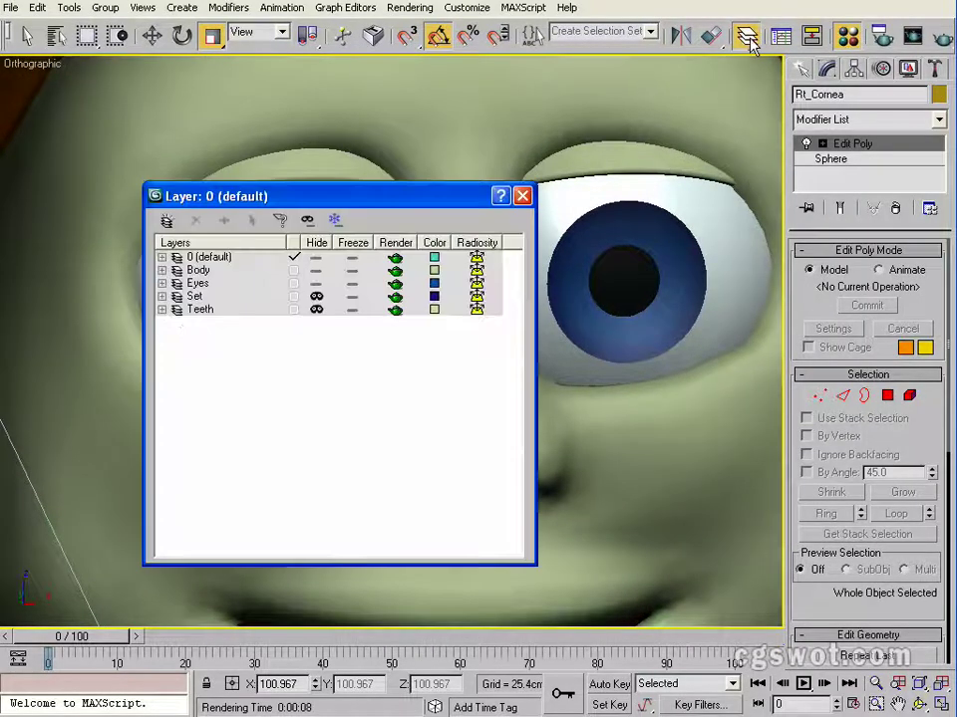
left_click(197, 283)
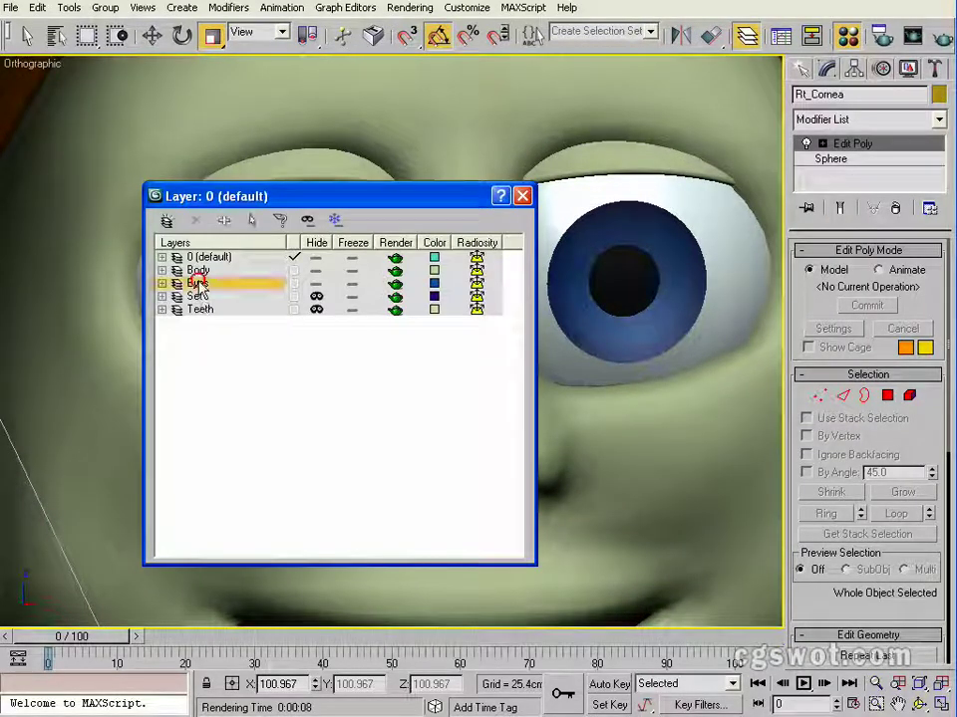
left_click(252, 223)
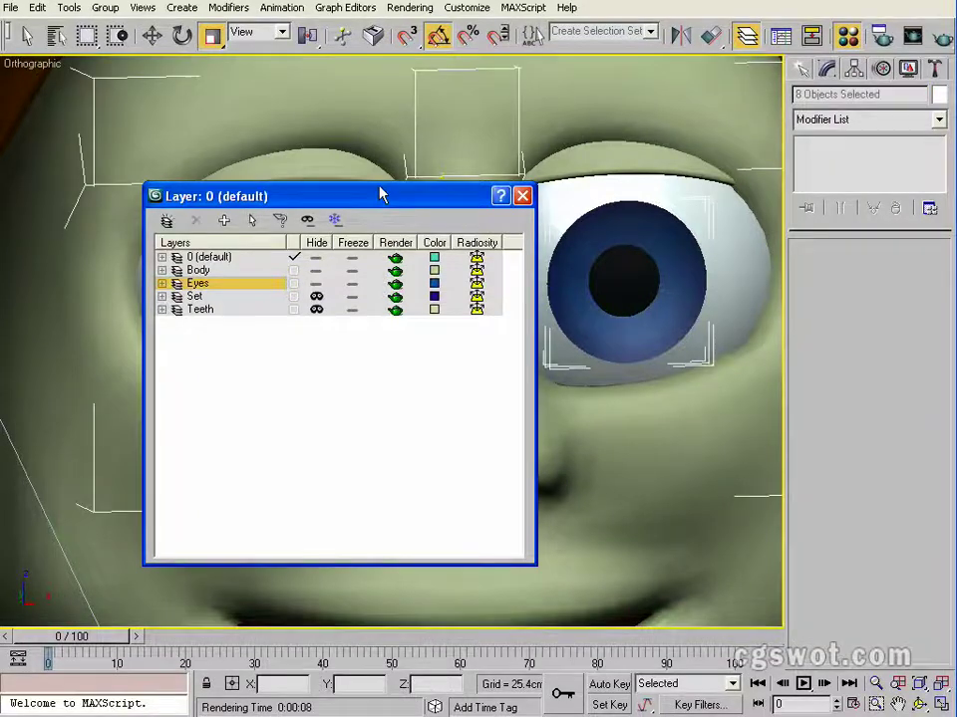
left_click_drag(380, 192, 0, 206)
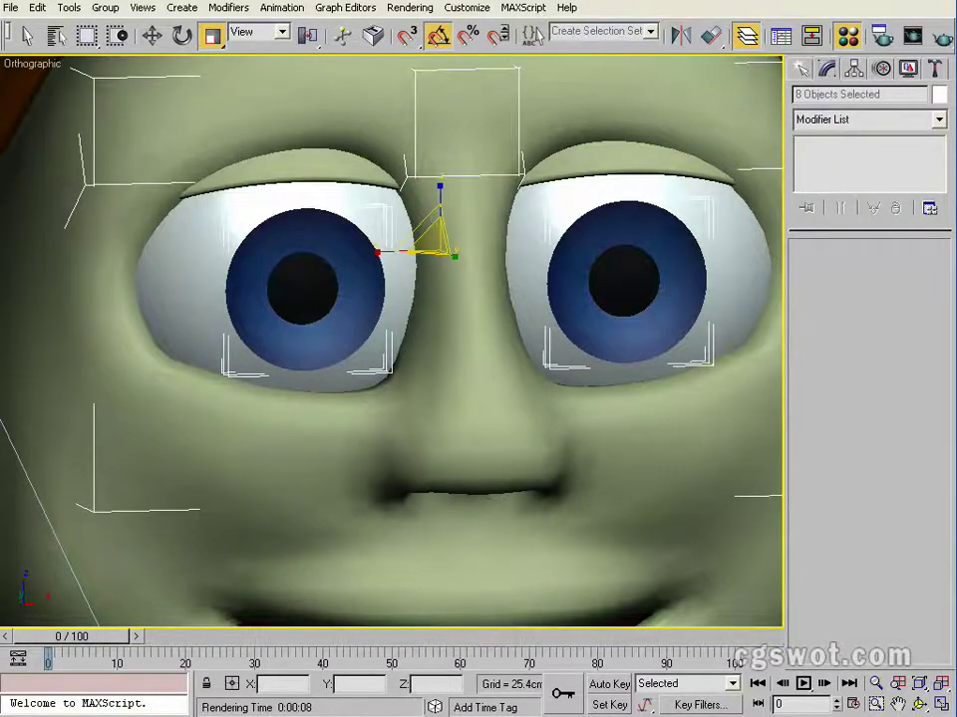
Step: Activate the Move tool and display the selected eye objects shaded with edged faces
key("F3")
right_click(391, 265)
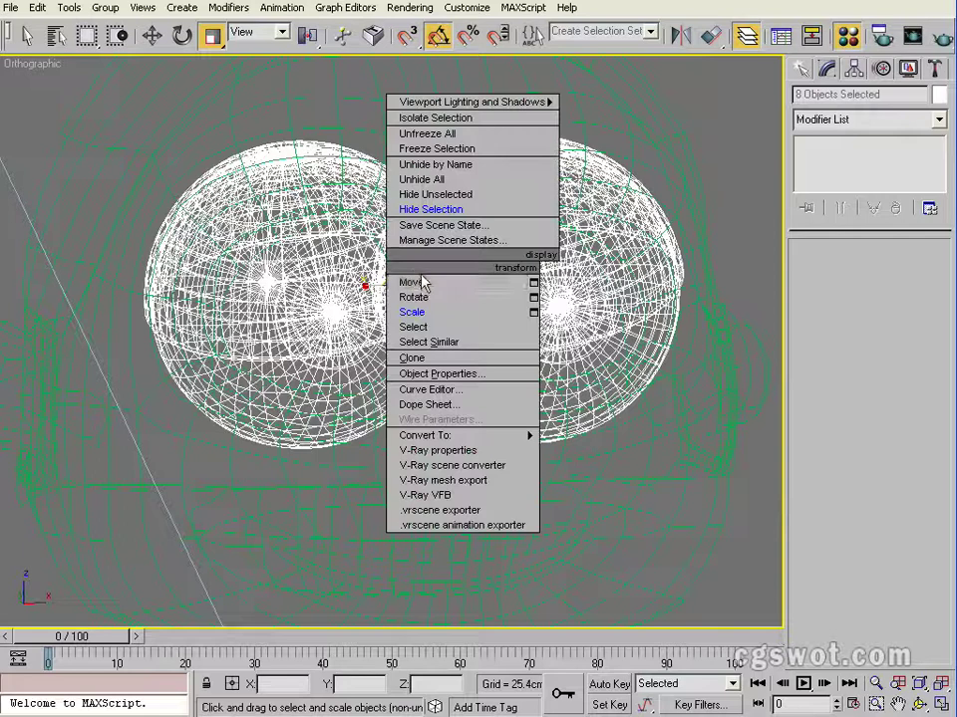
left_click(421, 283)
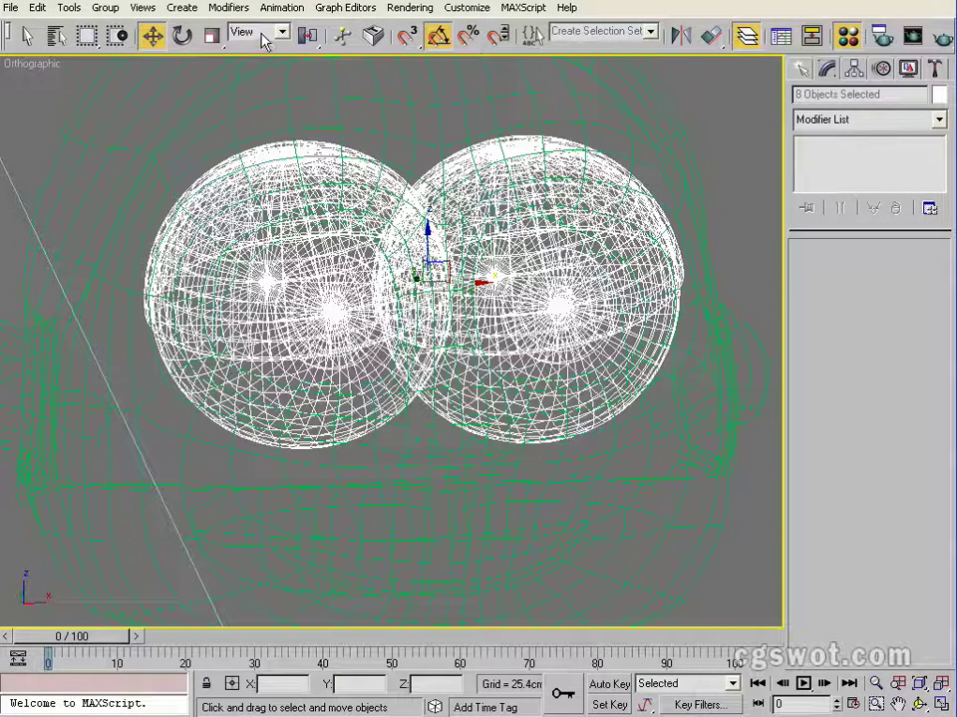
key("F3")
mouse_move(391, 299)
middle_mouse_down()
mouse_move(316, 355)
mouse_move(368, 331)
mouse_move(365, 345)
mouse_move(406, 343)
middle_mouse_up()
scroll(406, 343, "up", 6)
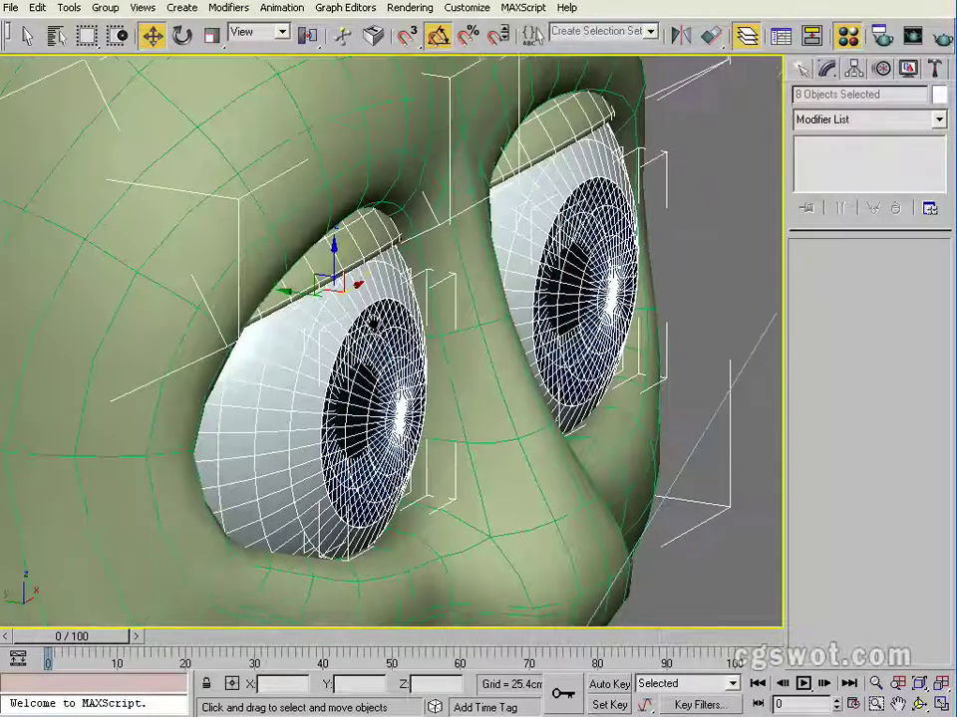
Step: Examine the eyeball, cornea and eyelid meshes from several angles, then clear the selection
left_click_drag(298, 302, 283, 295)
middle_click_drag(283, 295, 359, 339, "alt")
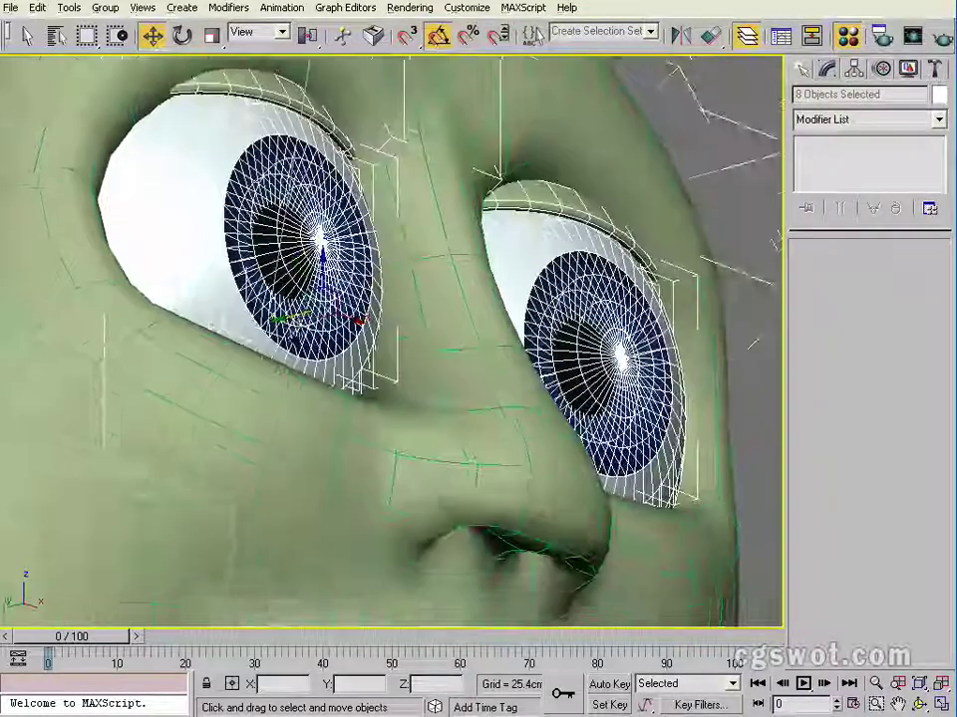
middle_click_drag(299, 315, 339, 345)
left_click_drag(338, 344, 344, 344)
middle_click_drag(344, 343, 339, 543, "alt")
scroll(253, 296, "down", 3)
scroll(263, 287, "up", 3)
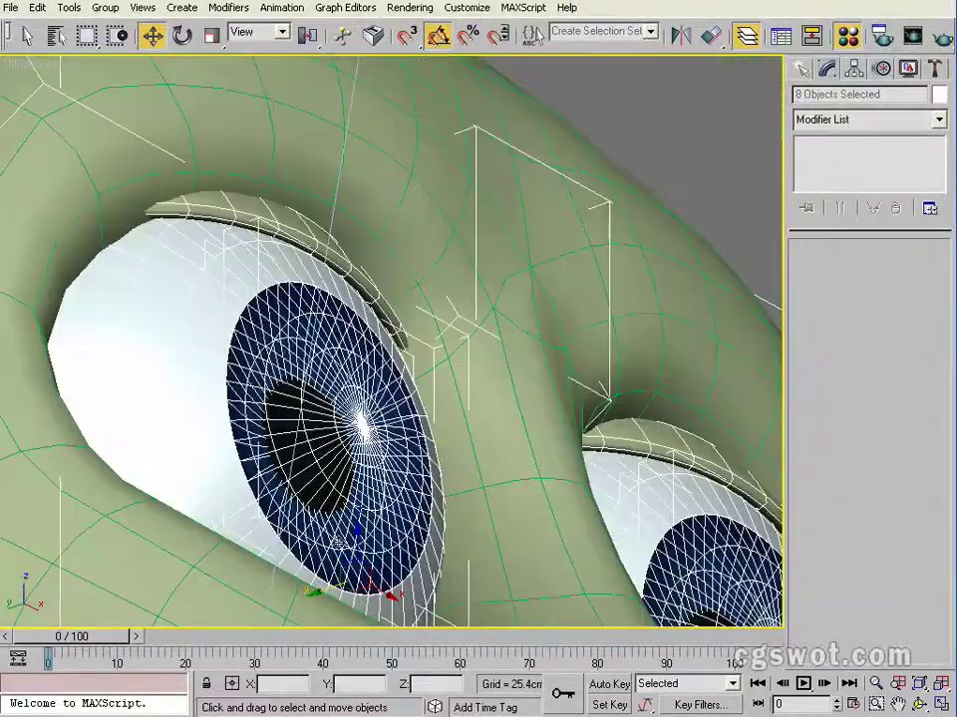
scroll(340, 440, "up", 2)
scroll(343, 438, "down", 4)
middle_click_drag(407, 419, 365, 435, "alt")
key("alt")
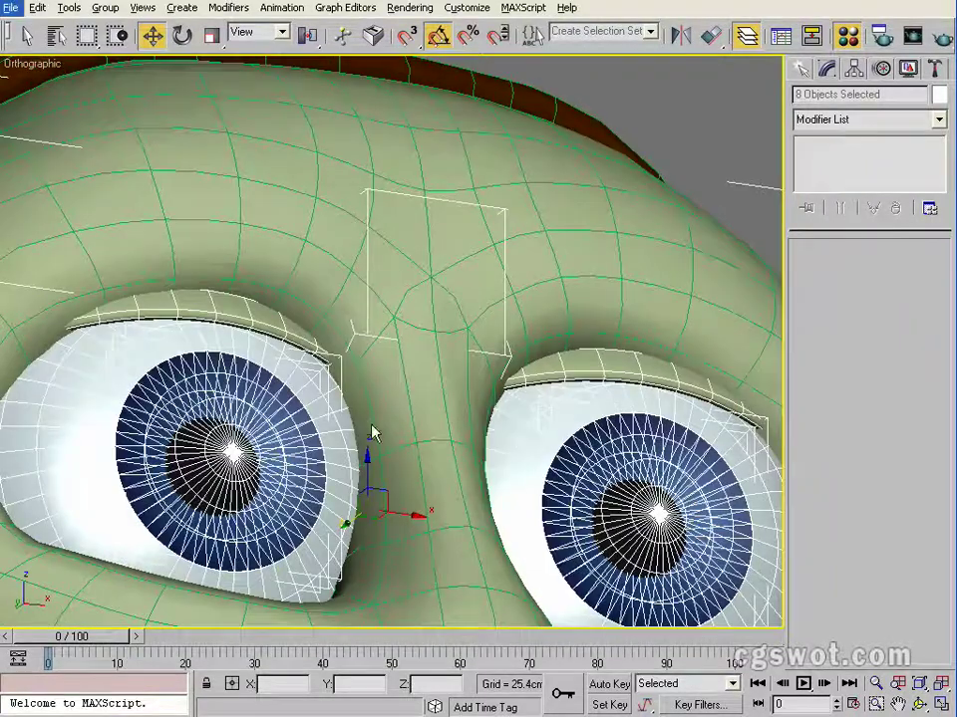
key("alt")
scroll(368, 414, "up", 2)
scroll(370, 413, "down", 4)
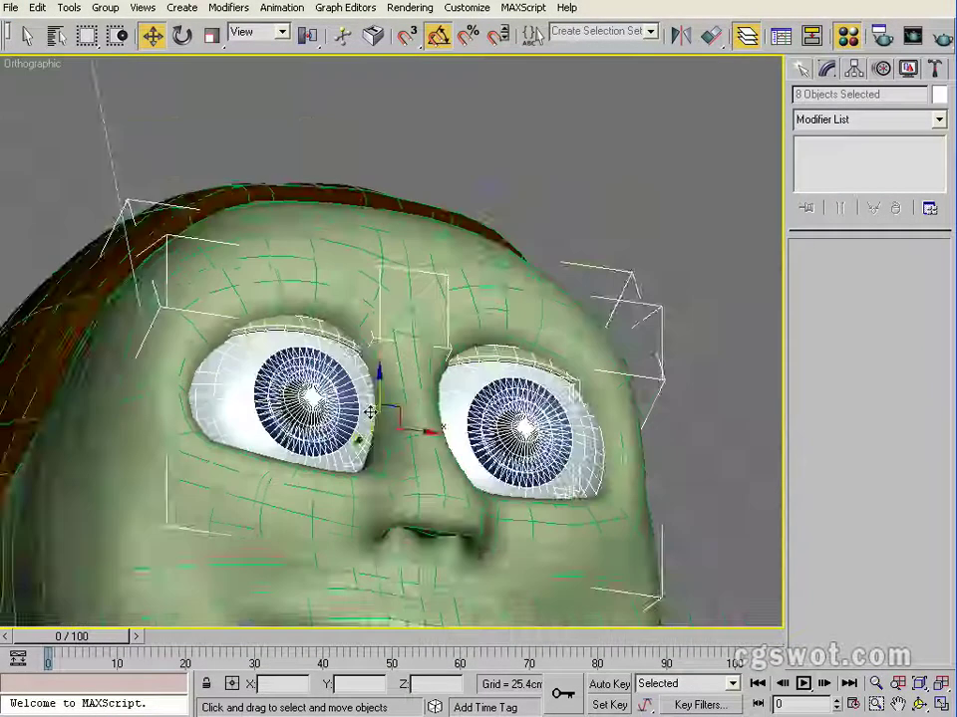
scroll(375, 409, "up", 1)
middle_click_drag(387, 401, 437, 383, "alt")
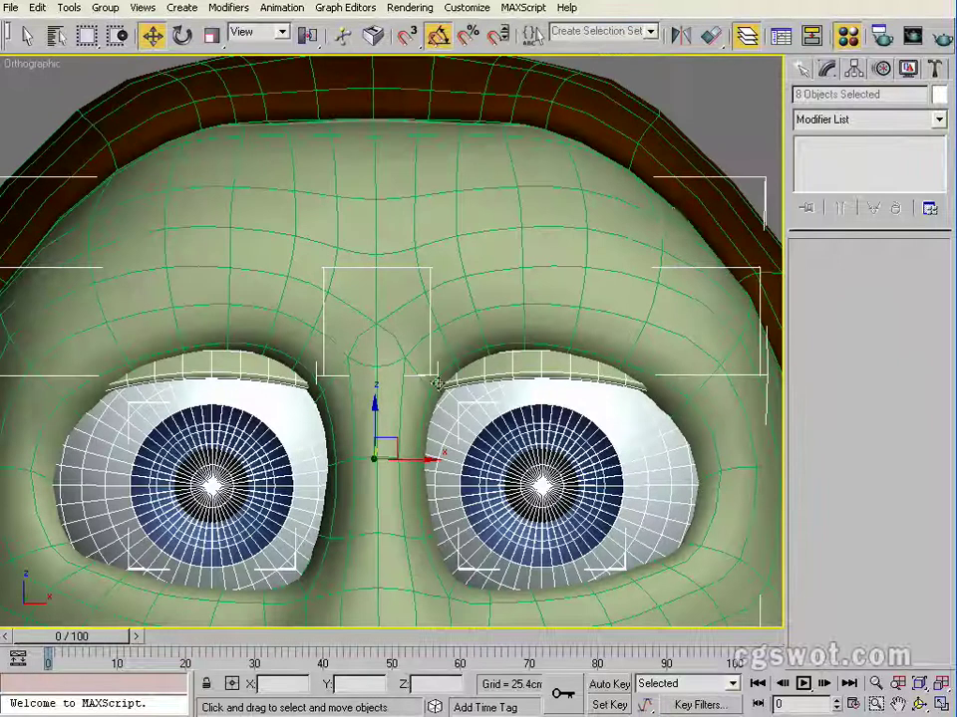
left_click(724, 120)
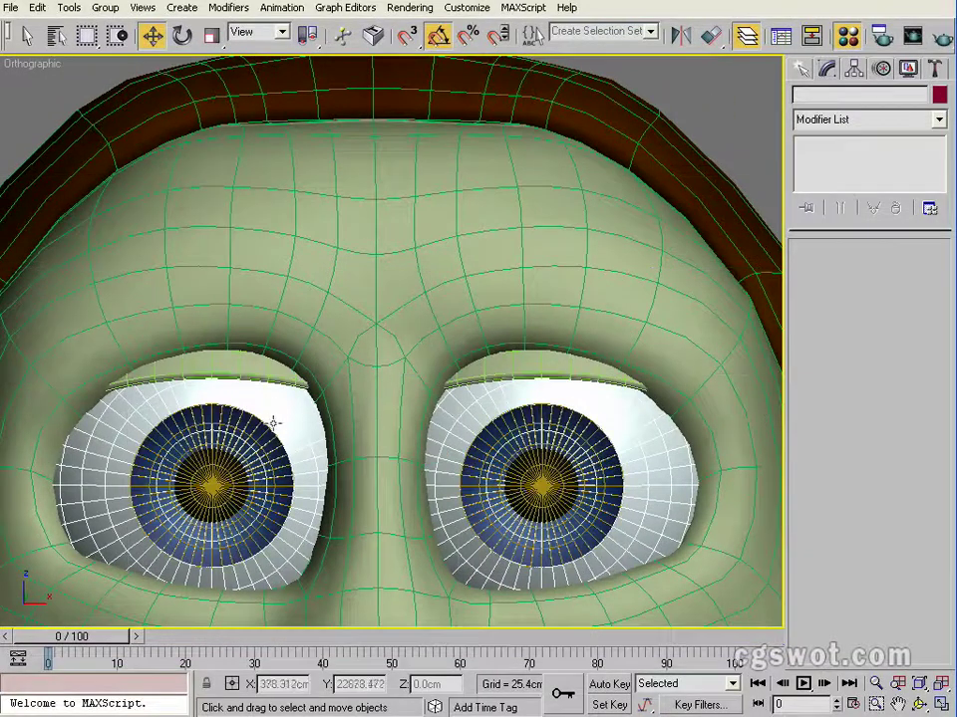
Step: Set the Shell modifier's inner amount to 2.1 cm on the right eyelid (Rt_EyeLid)
left_click(249, 371)
scroll(221, 381, "up", 2)
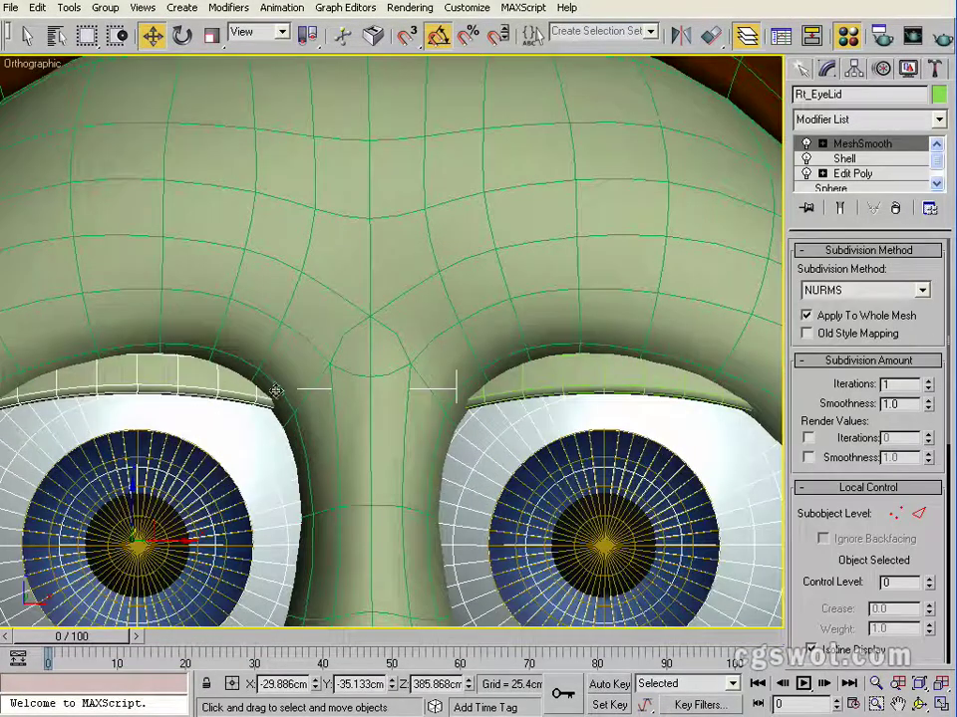
middle_click_drag(273, 390, 331, 369)
left_click(869, 159)
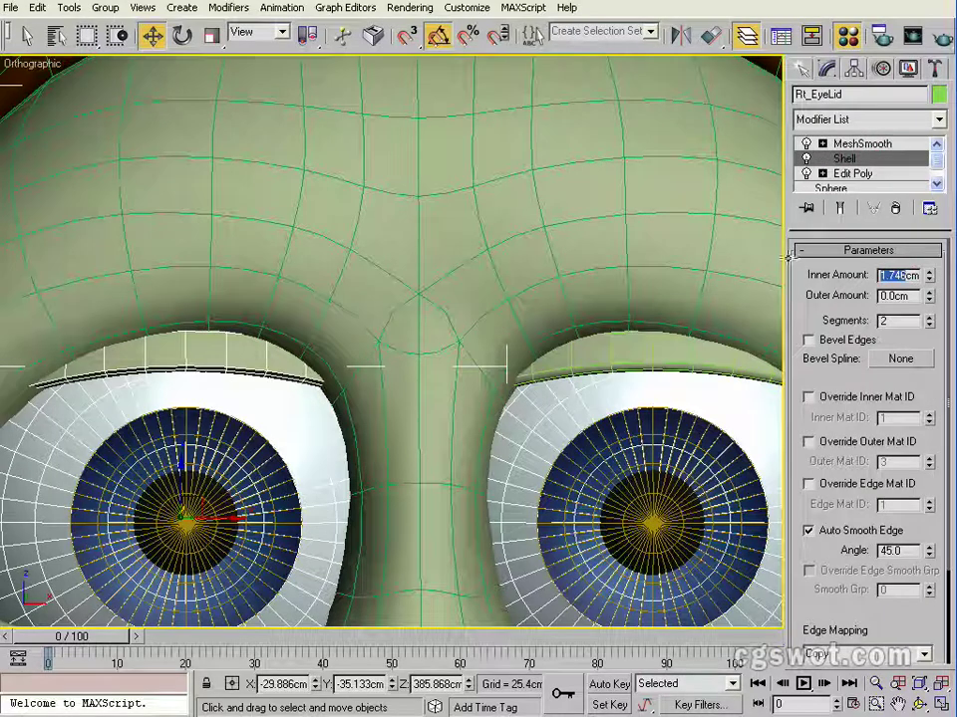
type("2.1")
key("Return")
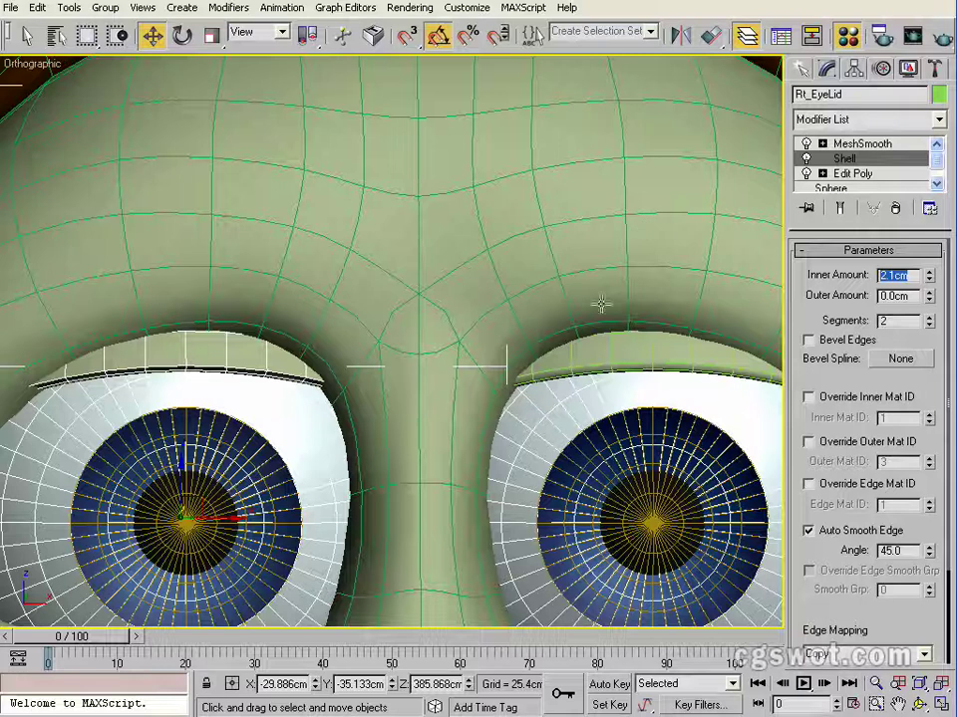
Step: Set the Shell modifier's inner amount to 2.1 cm on the left eyelid (Lft_EyeLid)
left_click(607, 368)
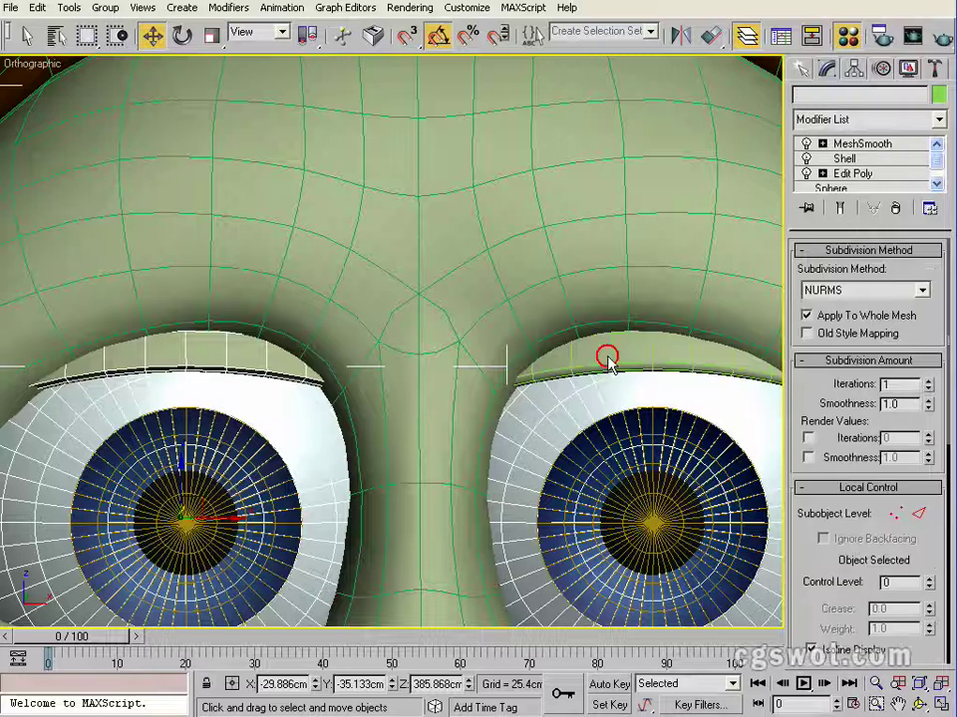
left_click(863, 159)
double_click(900, 276)
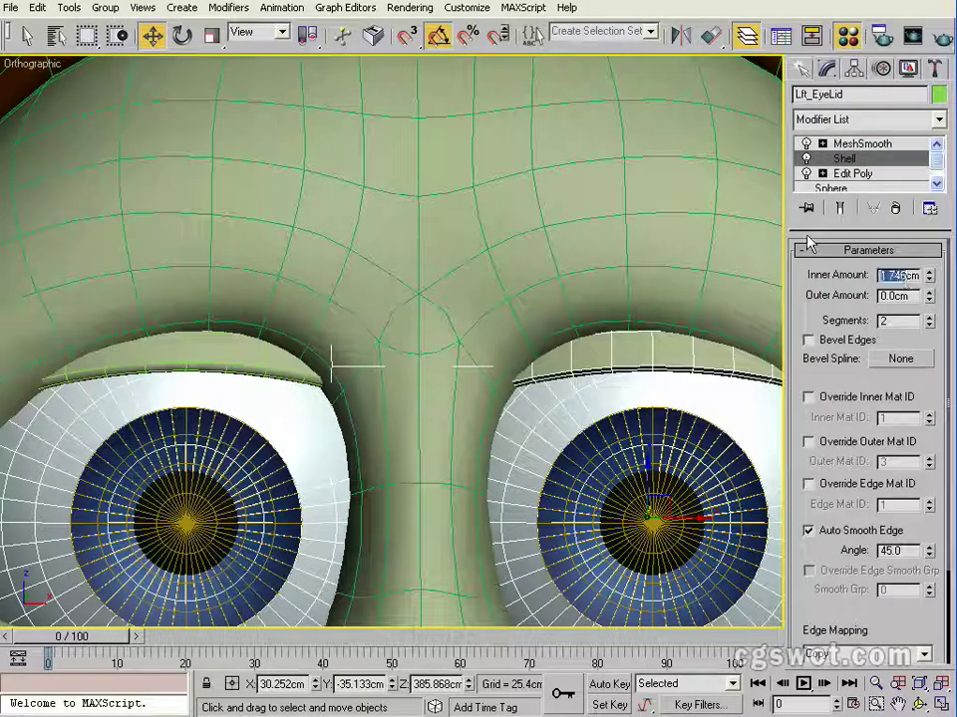
type("2.1")
key("Return")
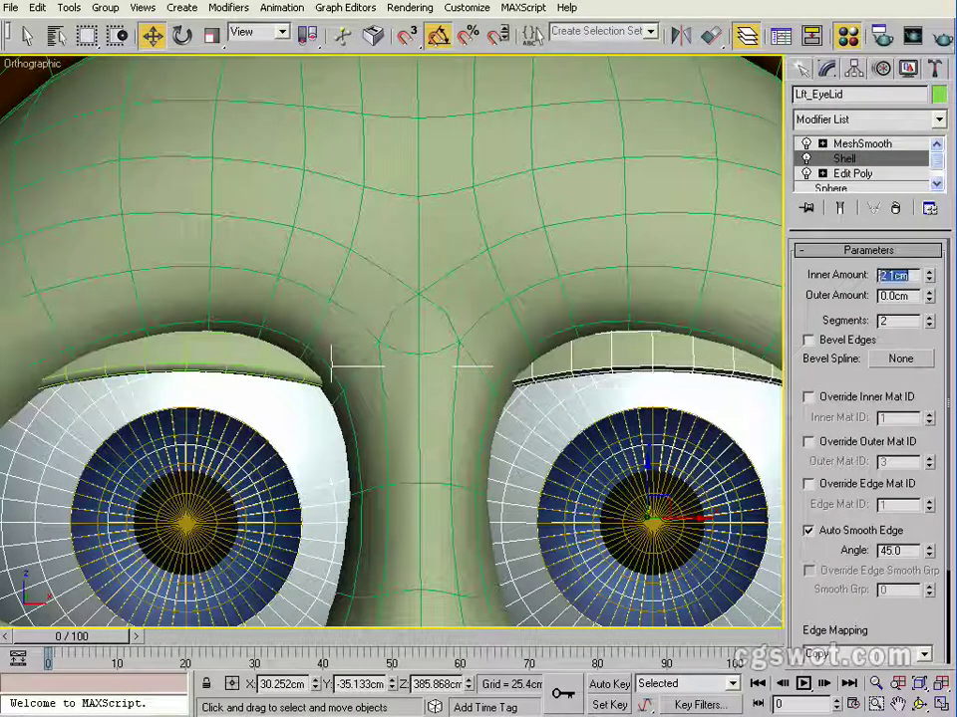
Step: Zoom out to the character's body, switch the viewport to Perspective and render it
middle_click_drag(216, 476, 135, 533, "ctrl+alt")
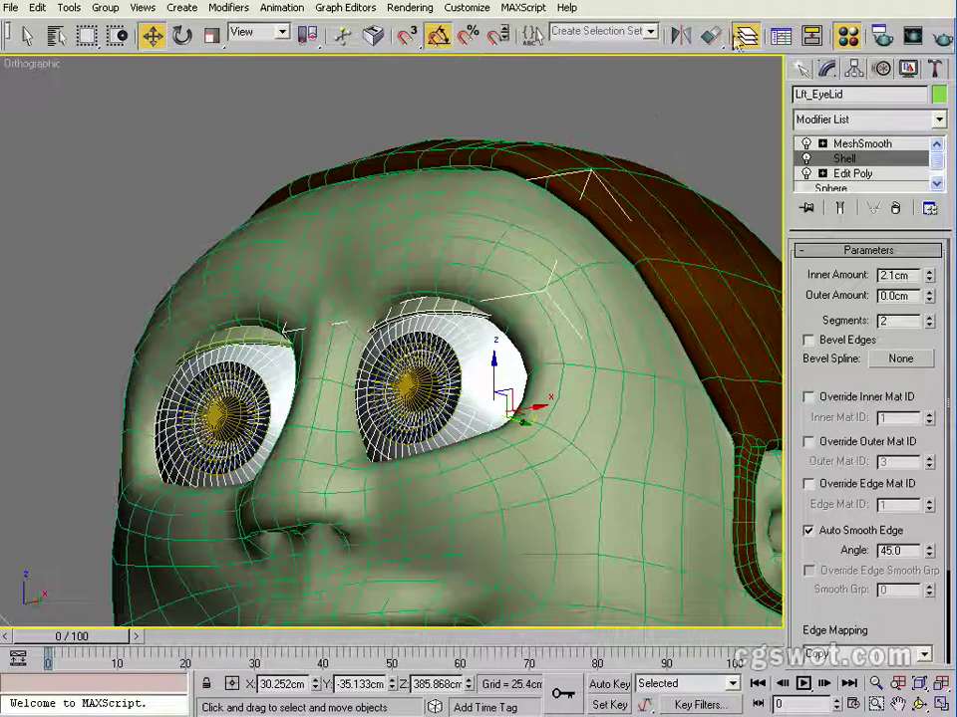
scroll(370, 363, "down", 5)
middle_click_drag(370, 363, 449, 382, "alt")
key("p")
left_click(941, 37)
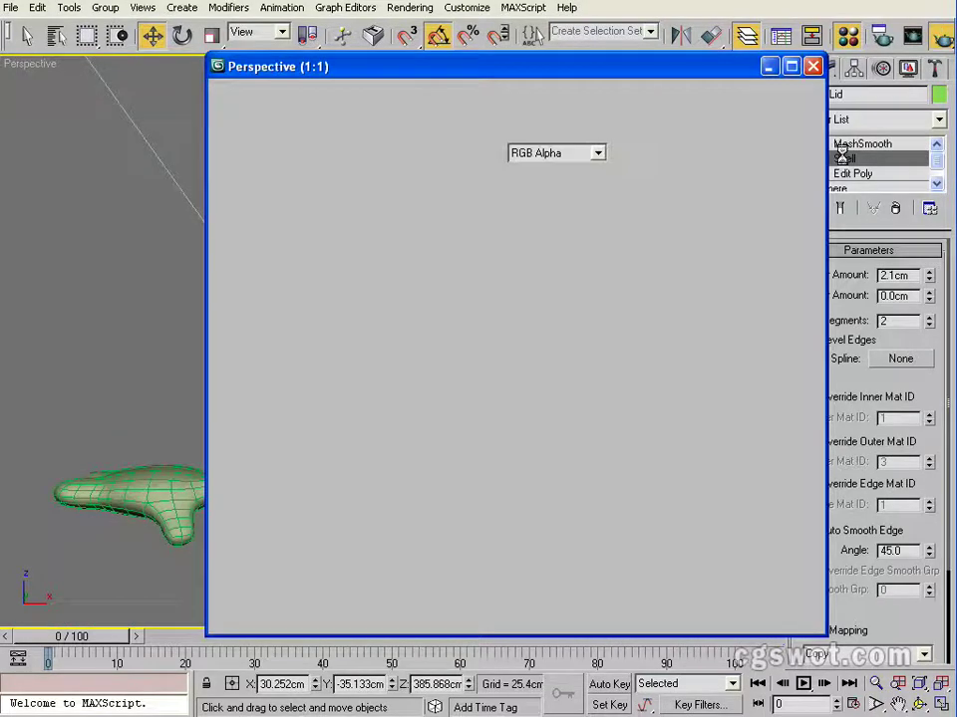
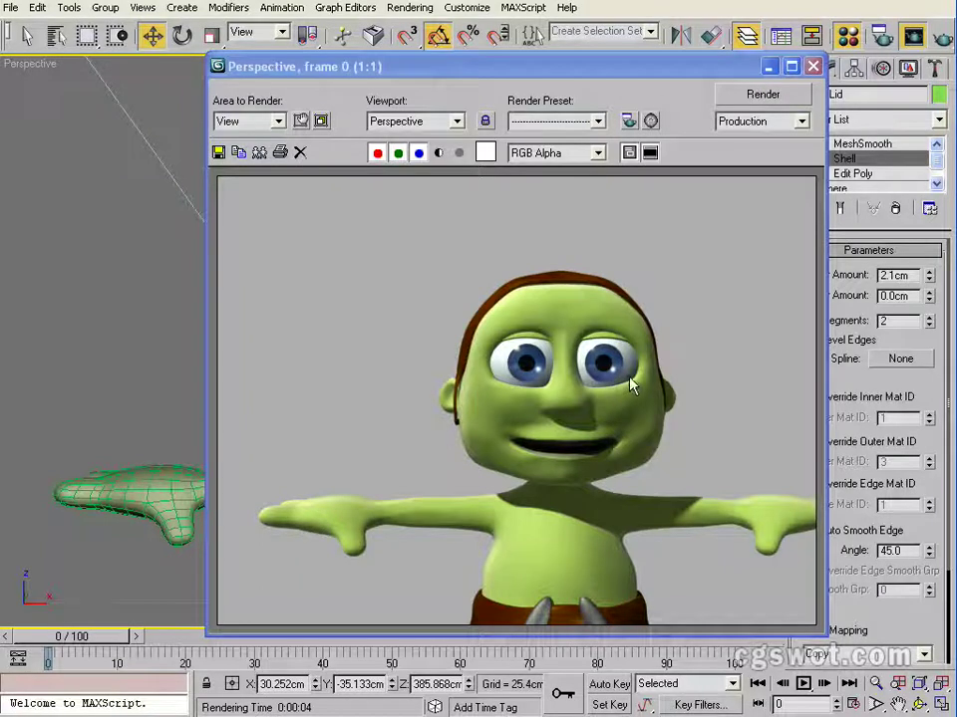
Step: Inspect the body render, frame the face closely in the Perspective view and render a close-up of both eyes
scroll(558, 350, "up", 3)
scroll(560, 345, "down", 2)
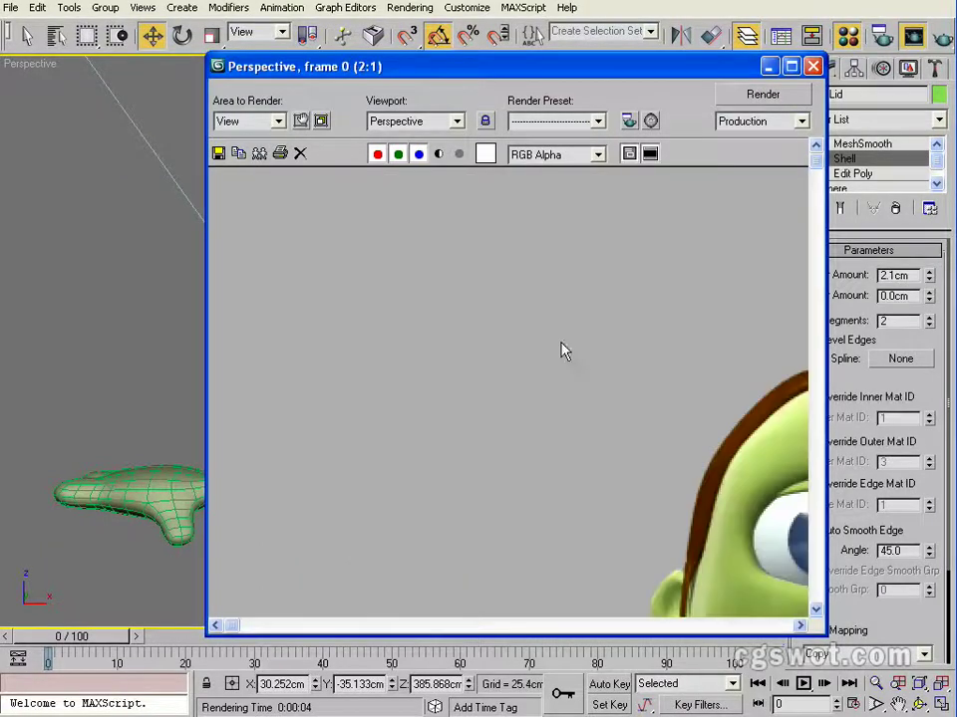
left_click(814, 67)
scroll(499, 282, "up", 5)
middle_click_drag(499, 282, 415, 440)
scroll(415, 440, "down", 4)
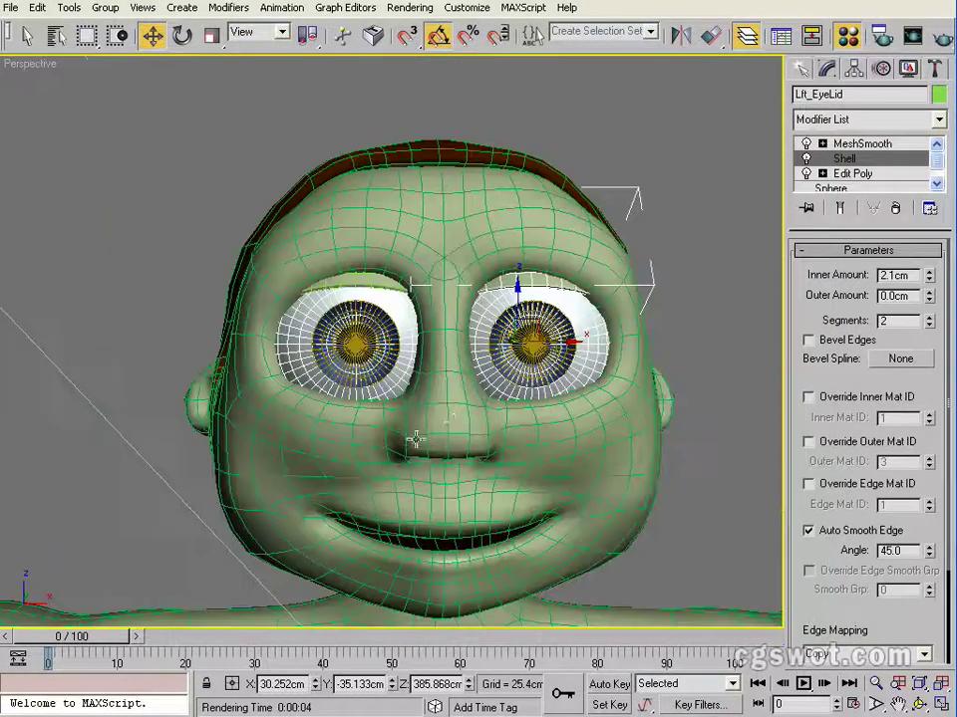
scroll(415, 439, "up", 6)
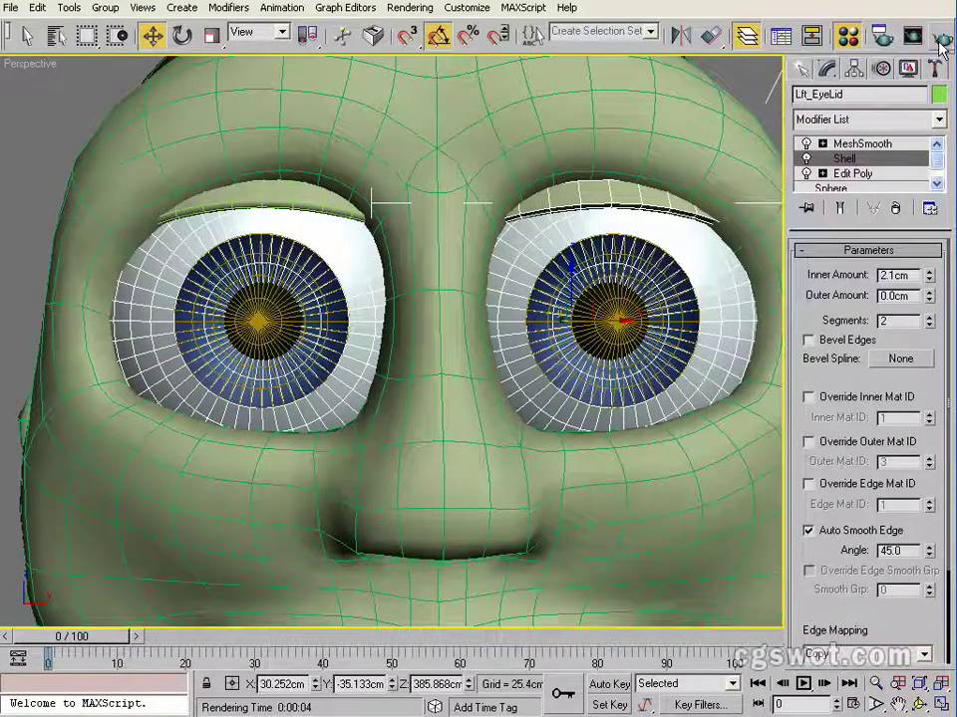
left_click(942, 42)
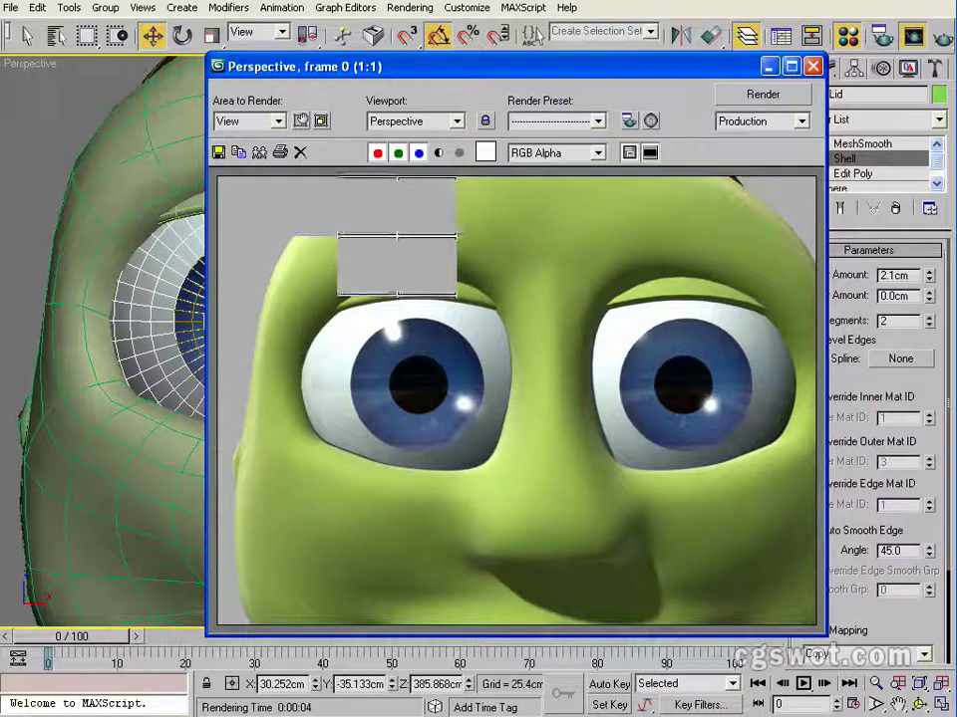
left_click(812, 70)
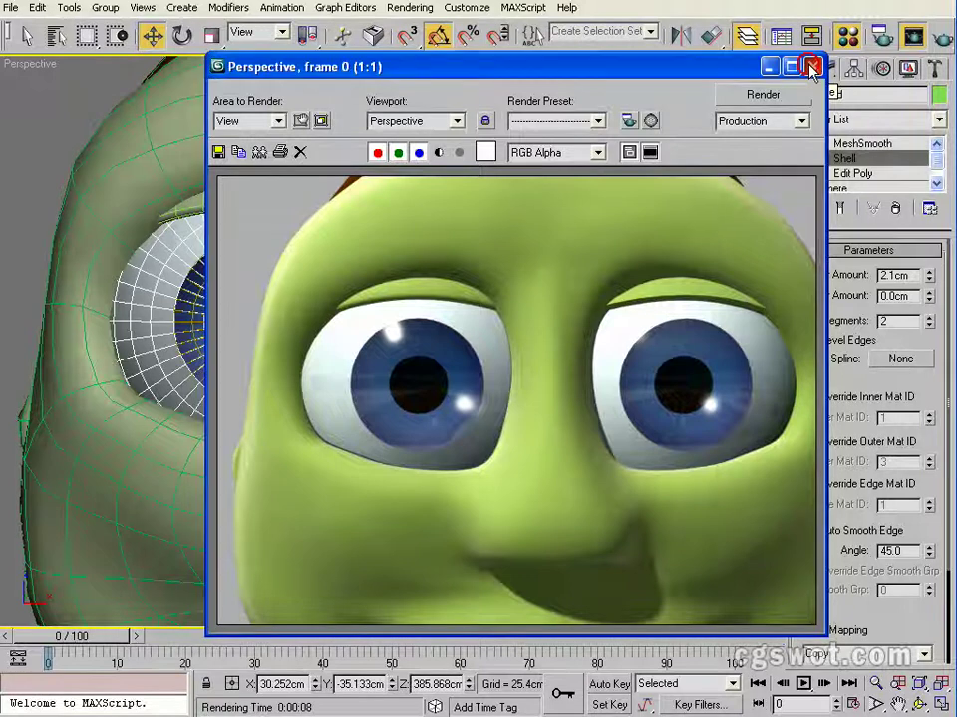
Step: Turn the view slightly toward the character's right eye and start another test render
middle_click_drag(595, 410, 581, 410, "alt")
middle_click_drag(446, 446, 588, 432)
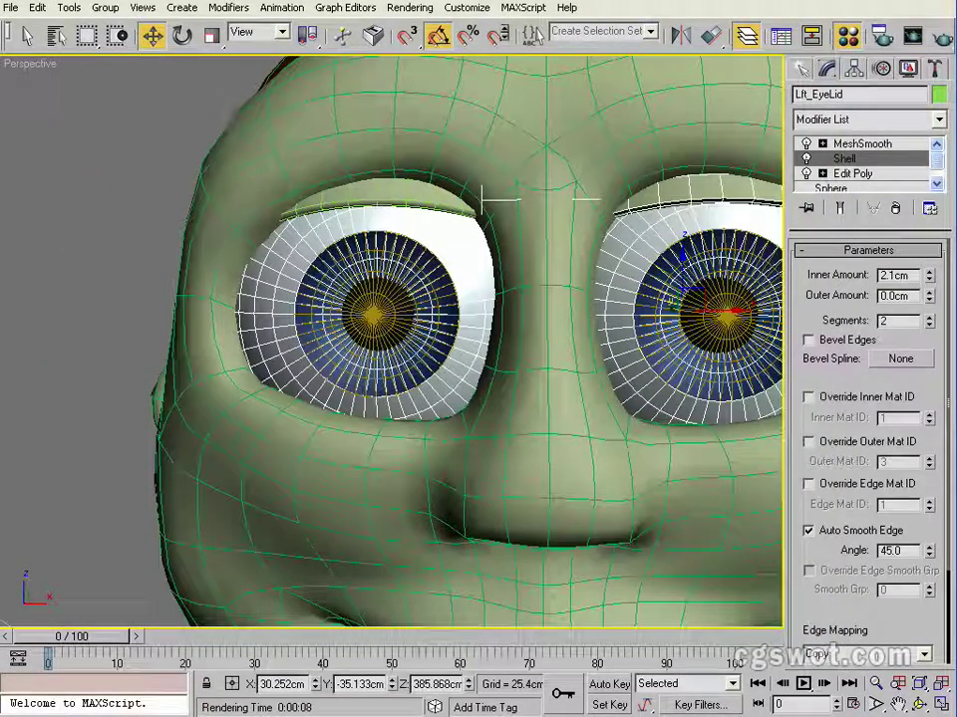
left_click(934, 31)
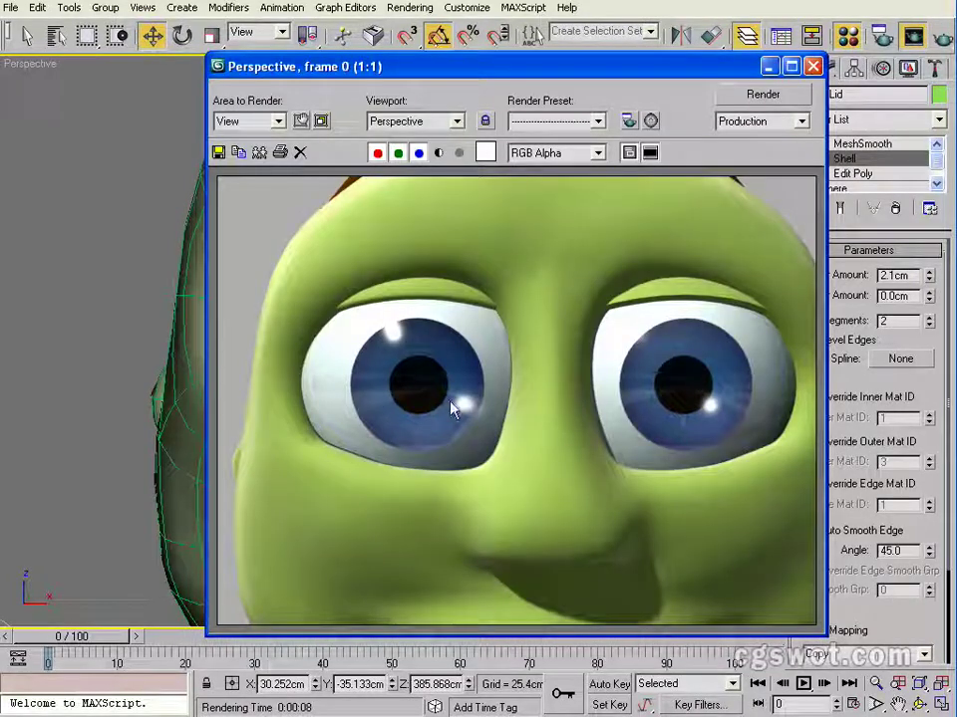
left_click(813, 68)
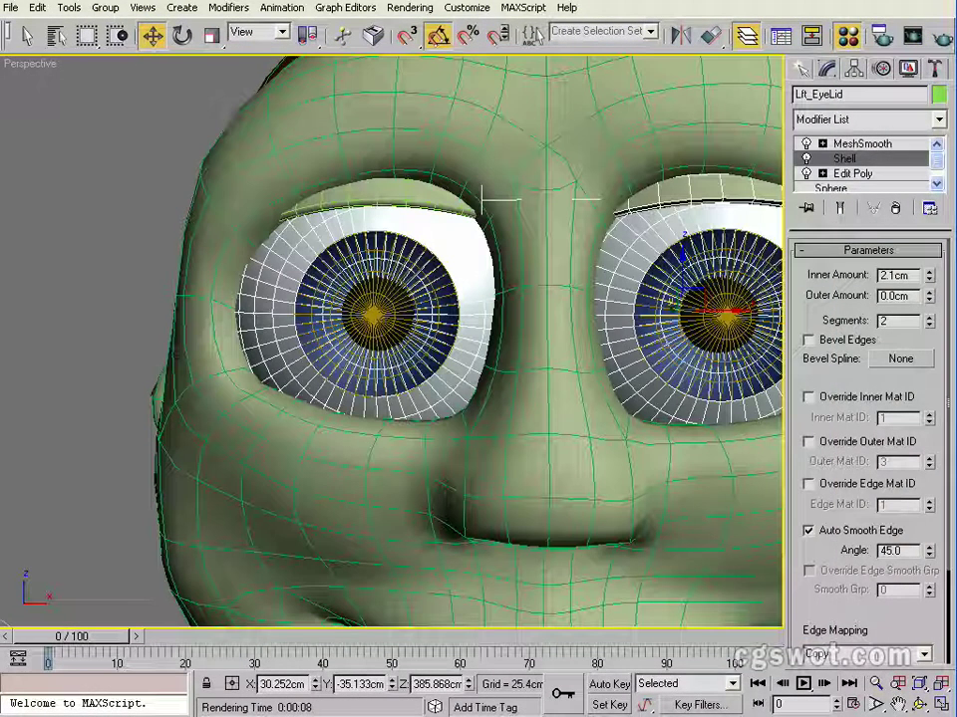
Step: Set the Iris sub-material's Specular Level to 42 and Glossiness to 20, and render the eyes to check it
key("m")
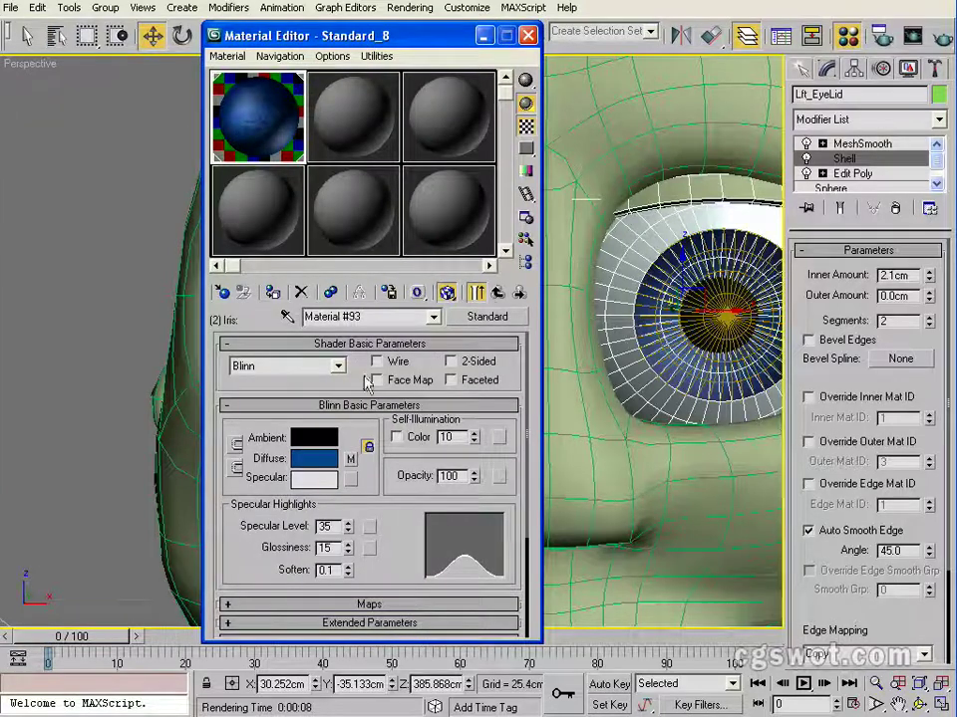
left_click(507, 291)
left_click(400, 487)
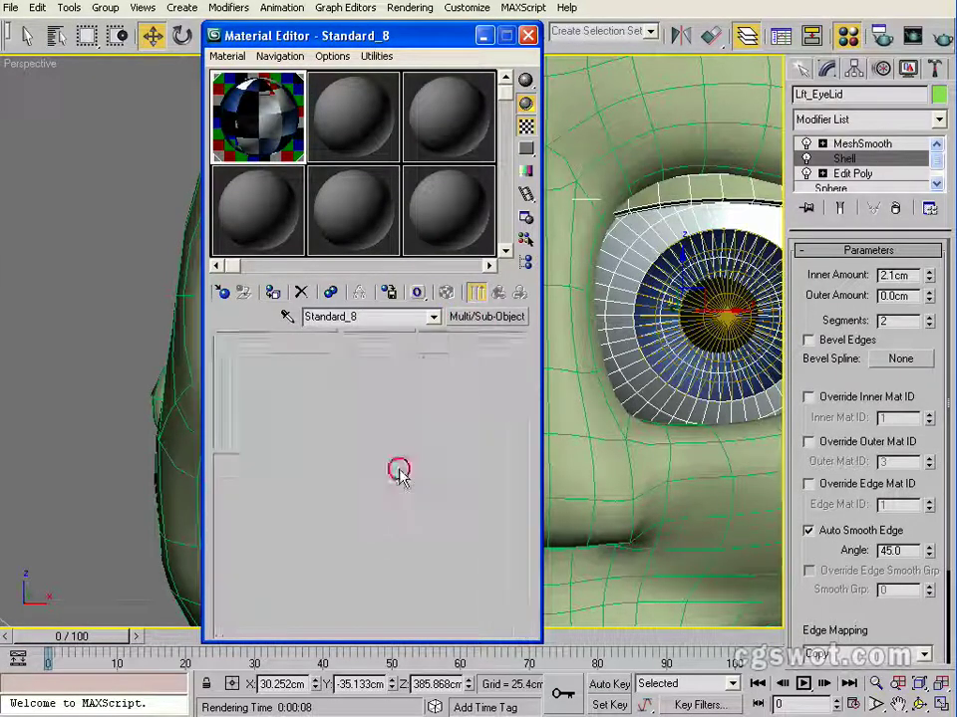
left_click_drag(403, 537, 404, 527)
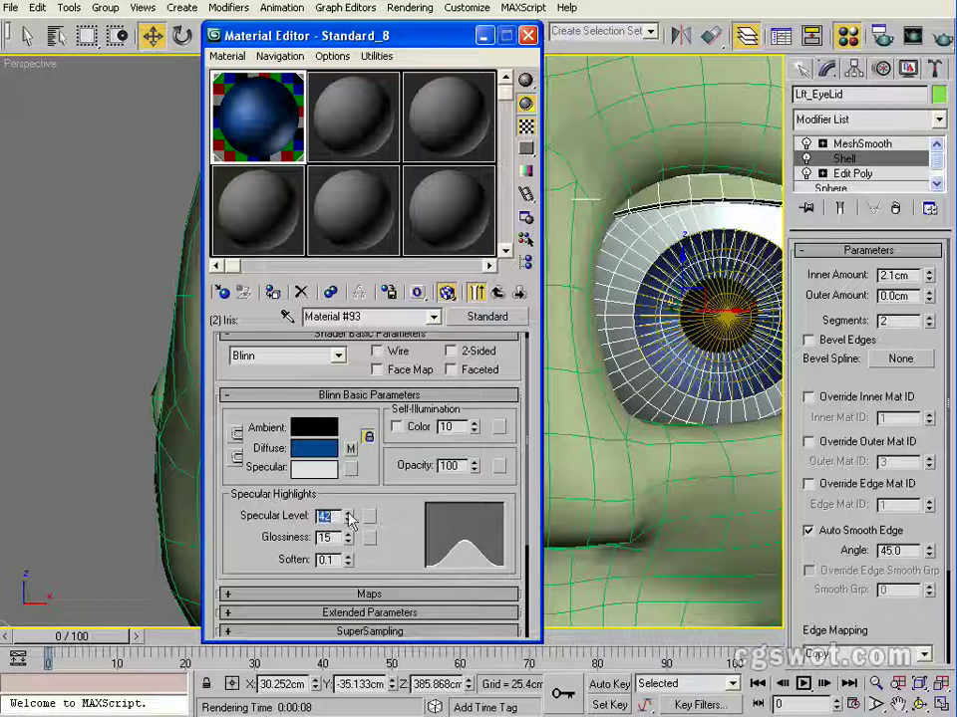
double_click(327, 538)
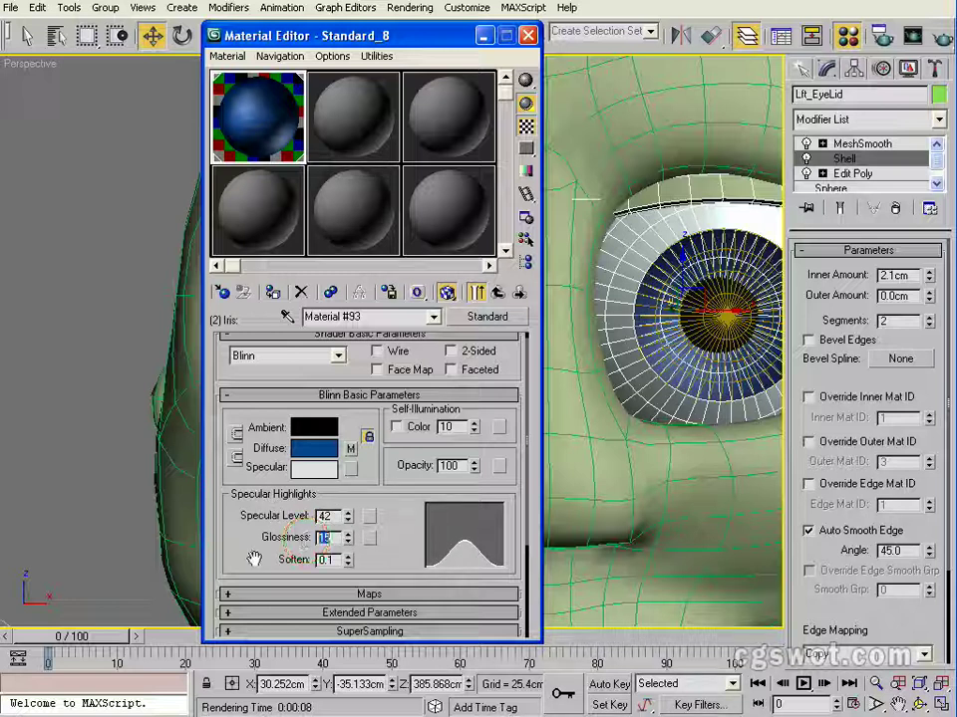
type("15")
key("Return")
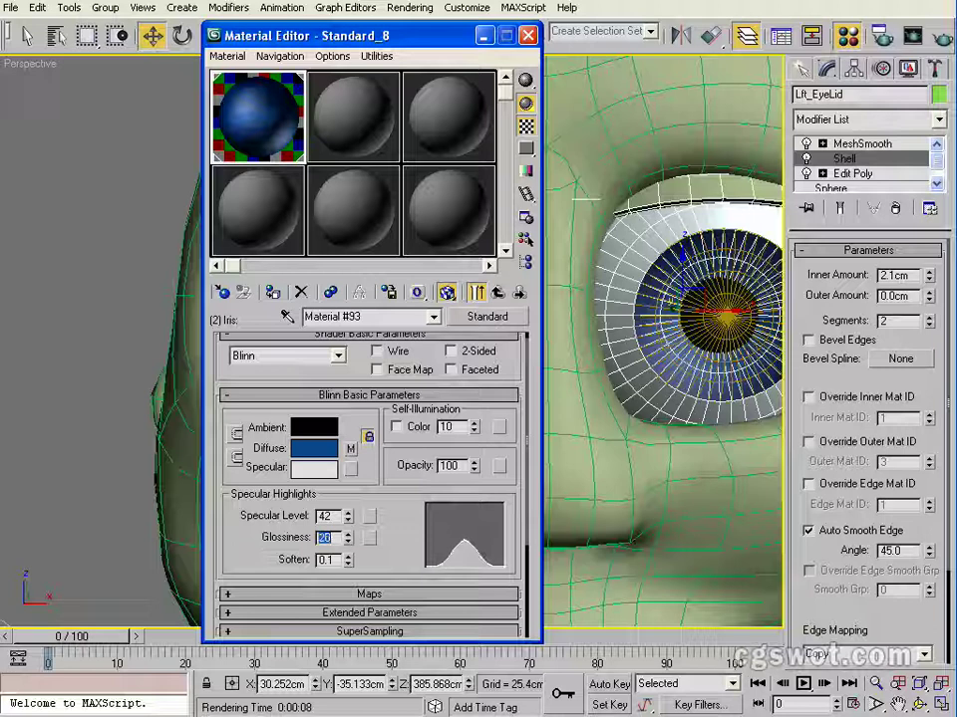
left_click(941, 38)
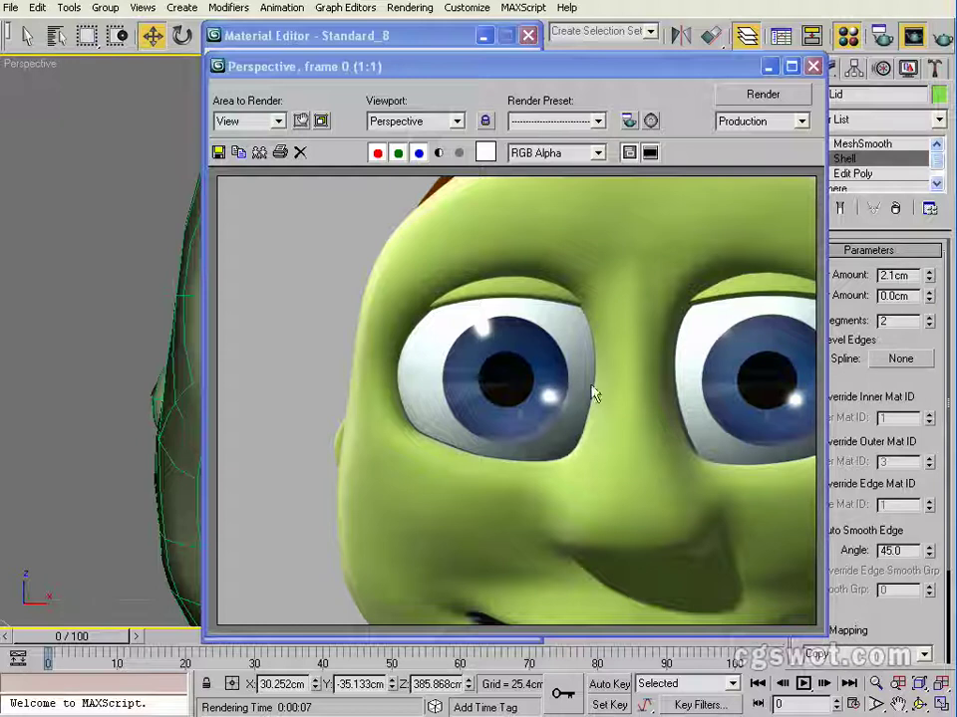
left_click(814, 66)
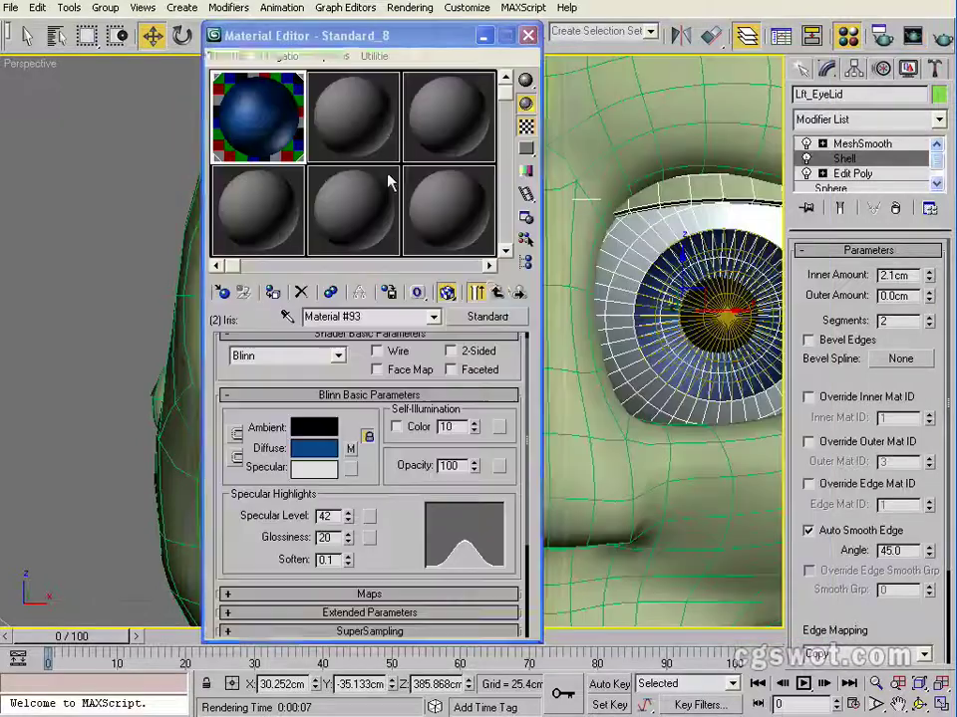
Step: Reduce the Cornea sub-material's Reflection map amount to 16, test-render the eyes and close the Material Editor
left_click(496, 292)
left_click(384, 523)
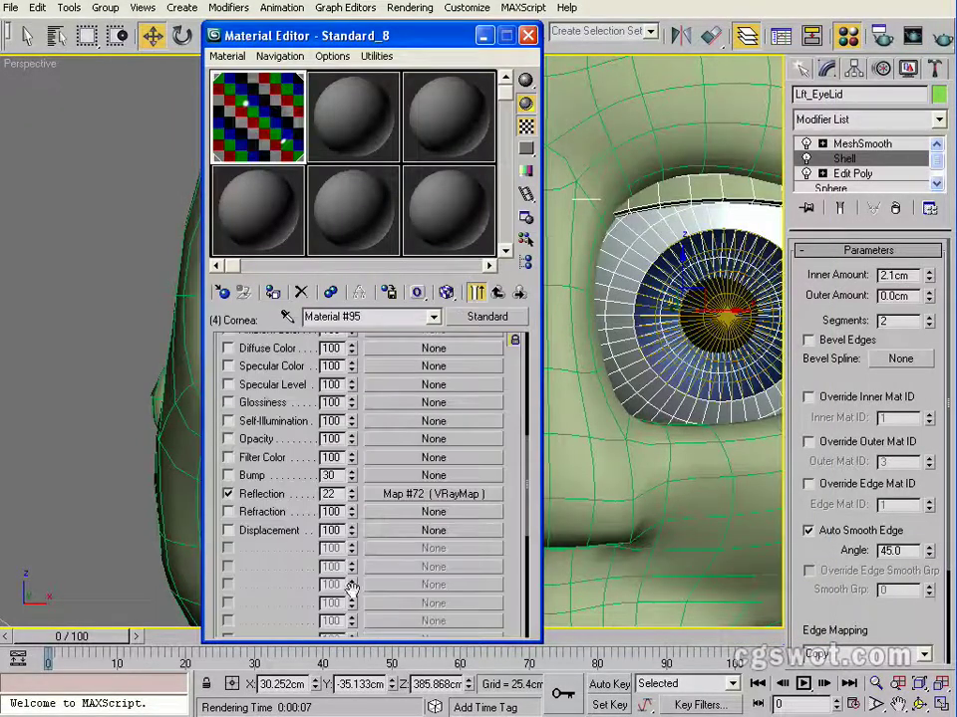
double_click(330, 494)
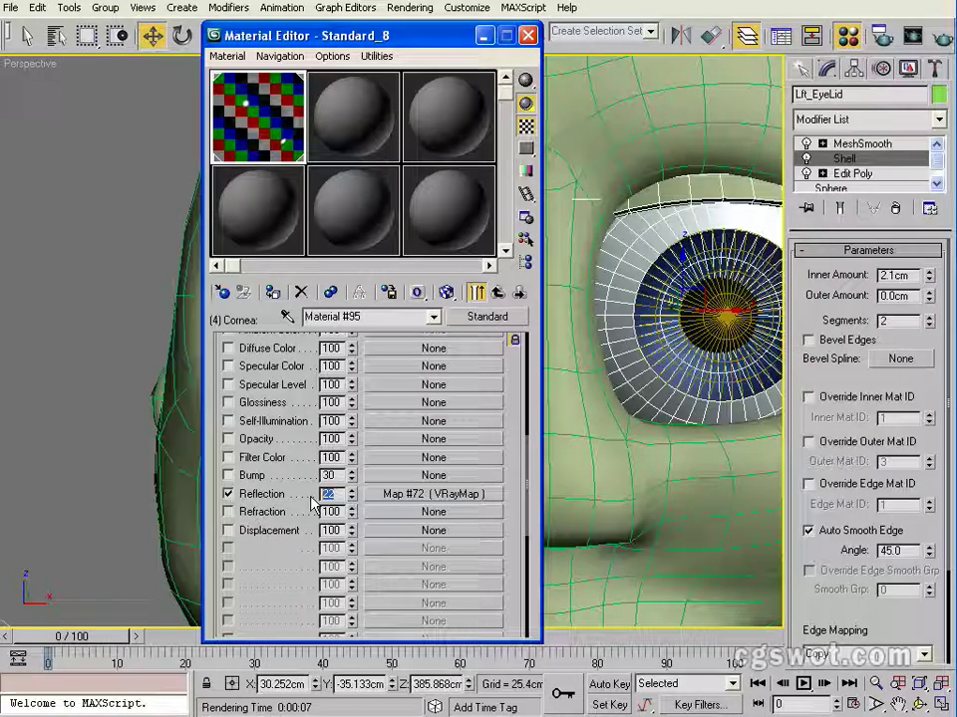
type("16")
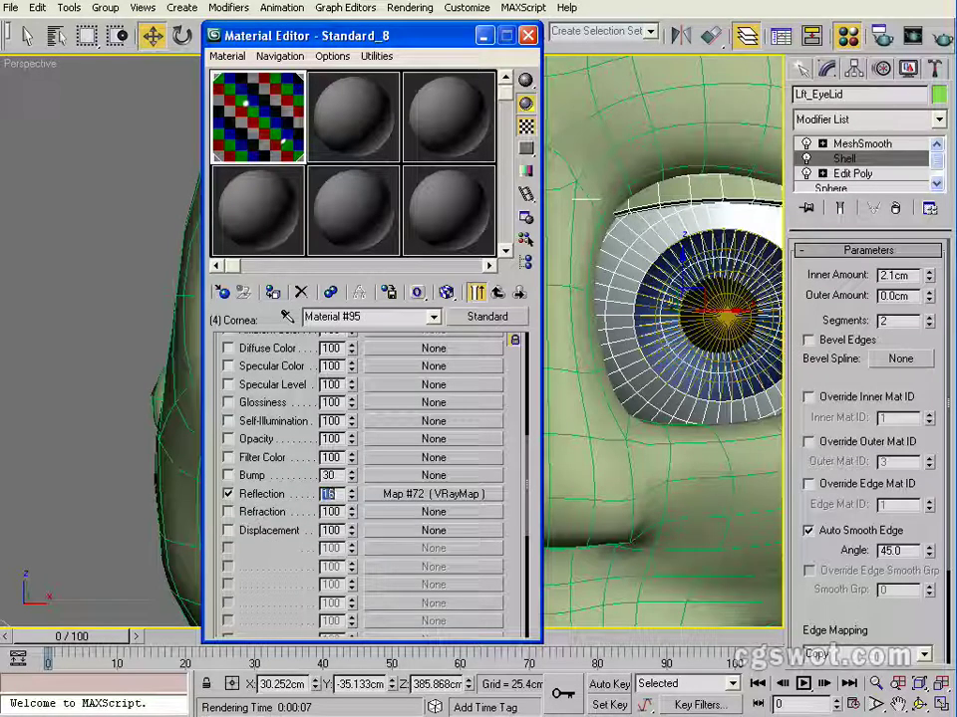
left_click(909, 40)
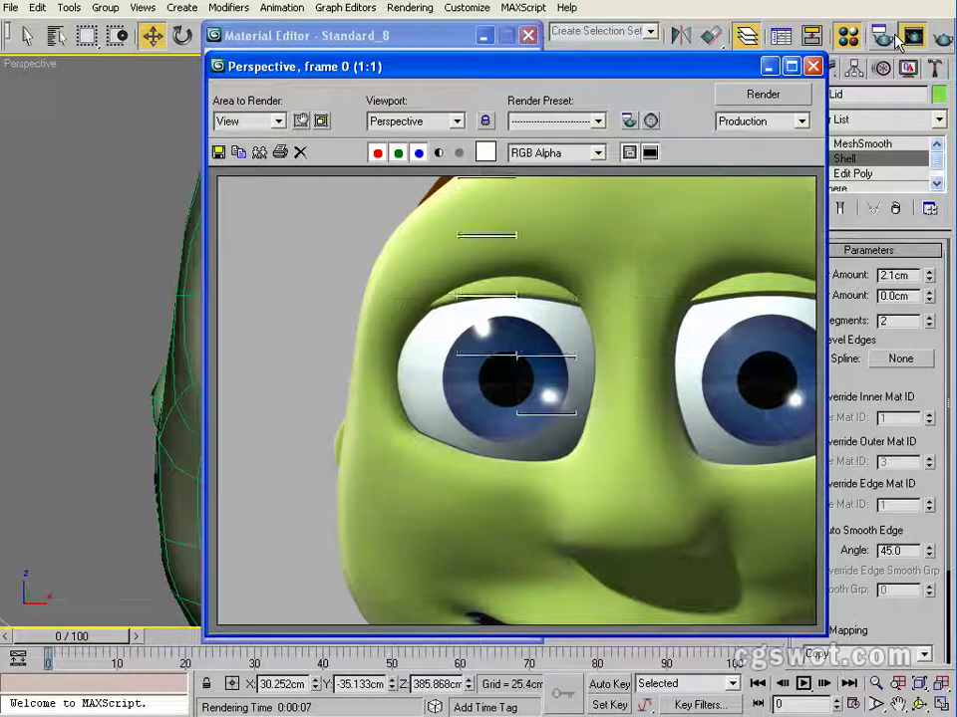
left_click(813, 67)
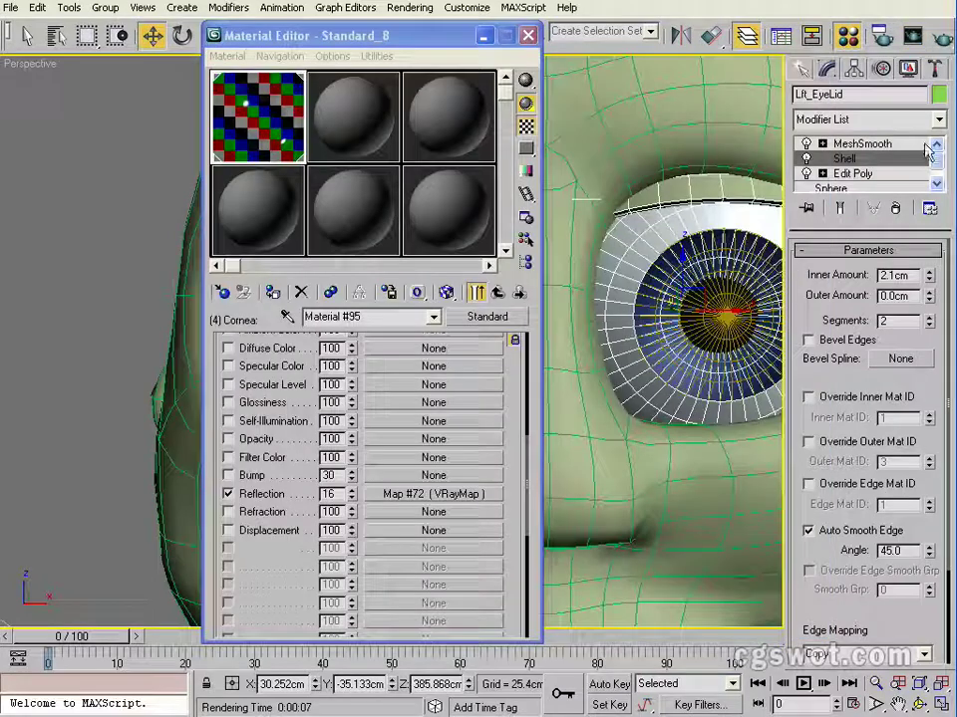
left_click(923, 145)
left_click(529, 36)
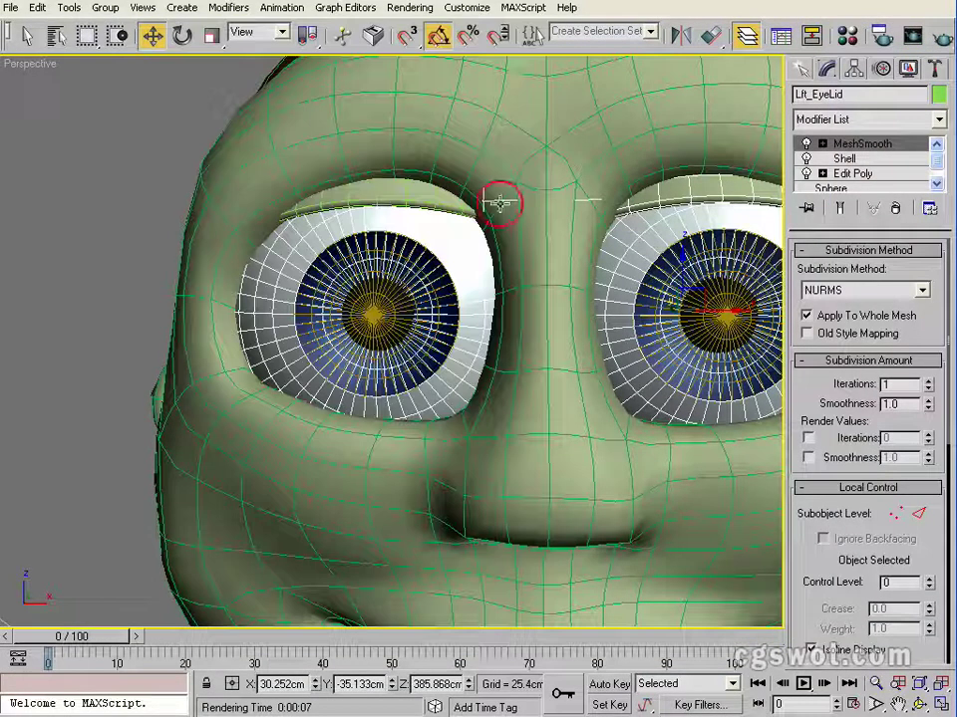
Step: Examine the character's face and whole body in the Perspective view at several distances
scroll(478, 209, "down", 5)
scroll(463, 213, "up", 3)
middle_click_drag(436, 346, 424, 271)
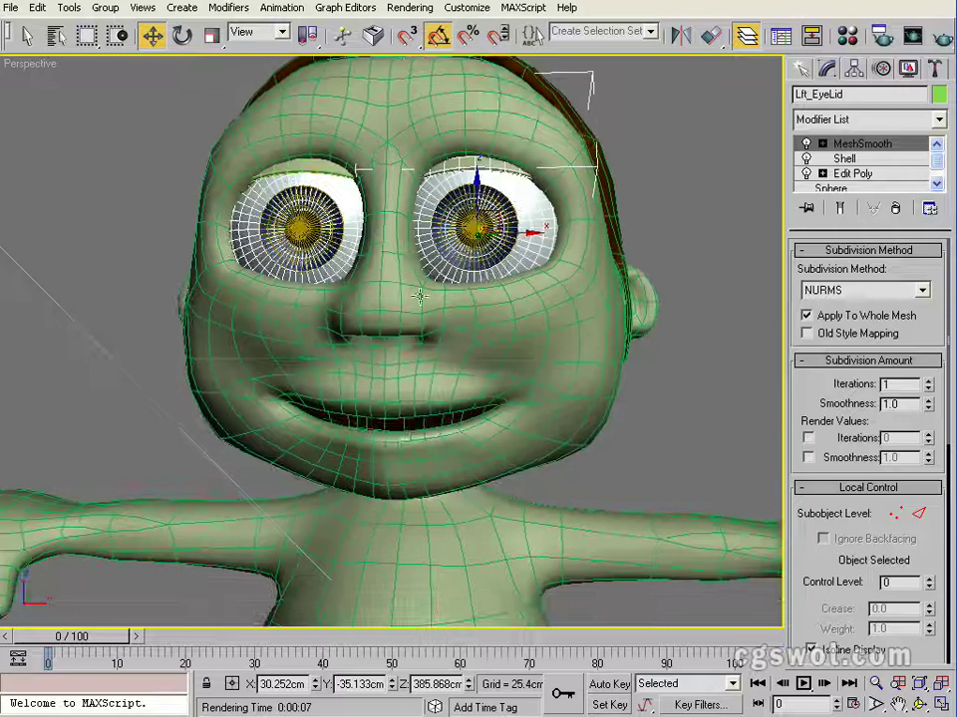
scroll(444, 318, "down", 4)
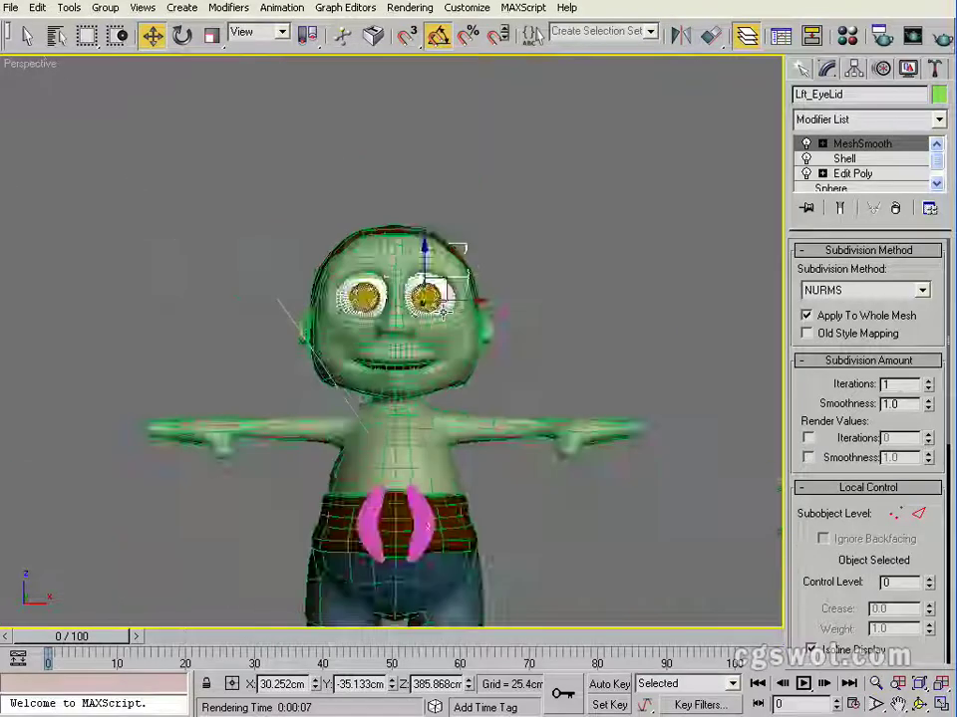
scroll(445, 310, "up", 2)
scroll(444, 309, "up", 2)
scroll(444, 310, "down", 2)
middle_click_drag(444, 310, 426, 288)
scroll(409, 281, "down", 4)
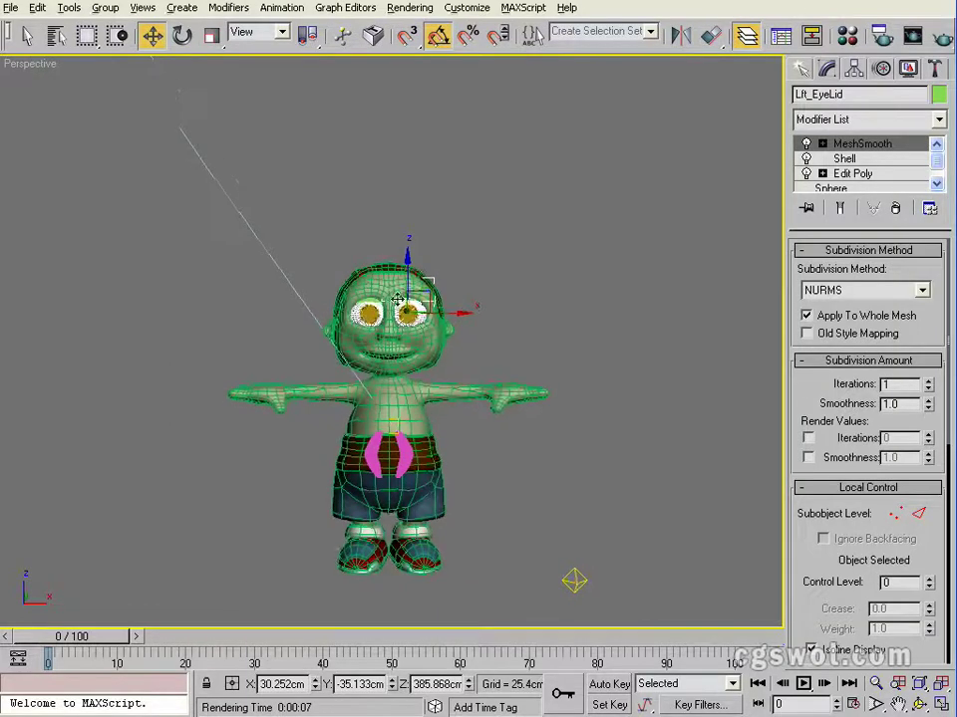
scroll(397, 284, "up", 5)
middle_click_drag(396, 284, 417, 315, "alt")
scroll(420, 300, "up", 6)
scroll(467, 357, "down", 6)
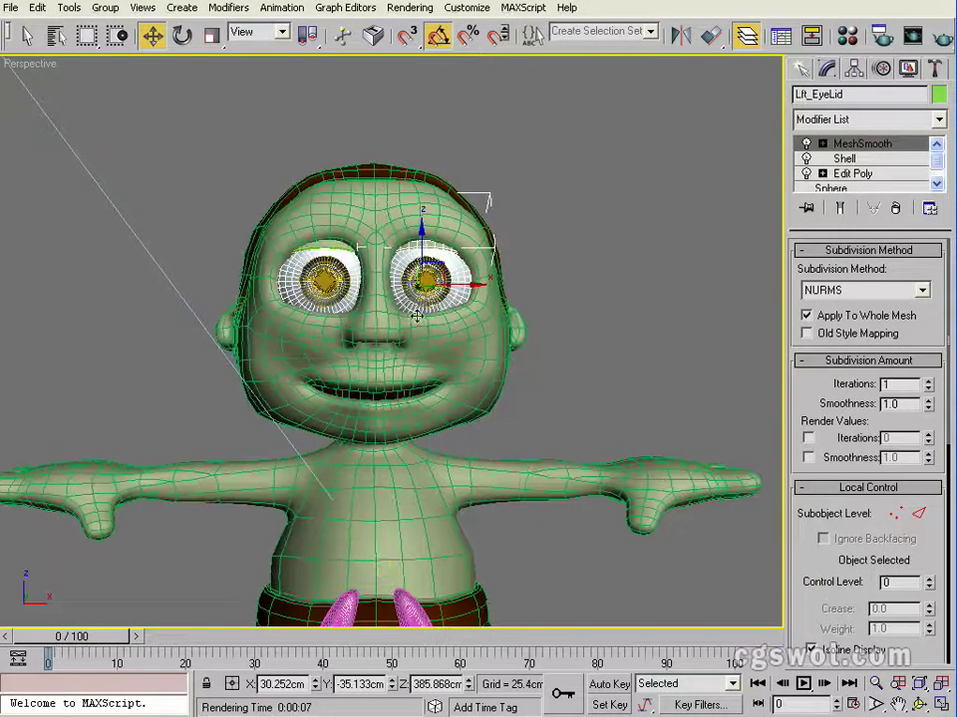
Step: Hide the Body layer so only the eye objects and lights remain in view
left_click(748, 35)
left_click_drag(534, 291, 736, 196)
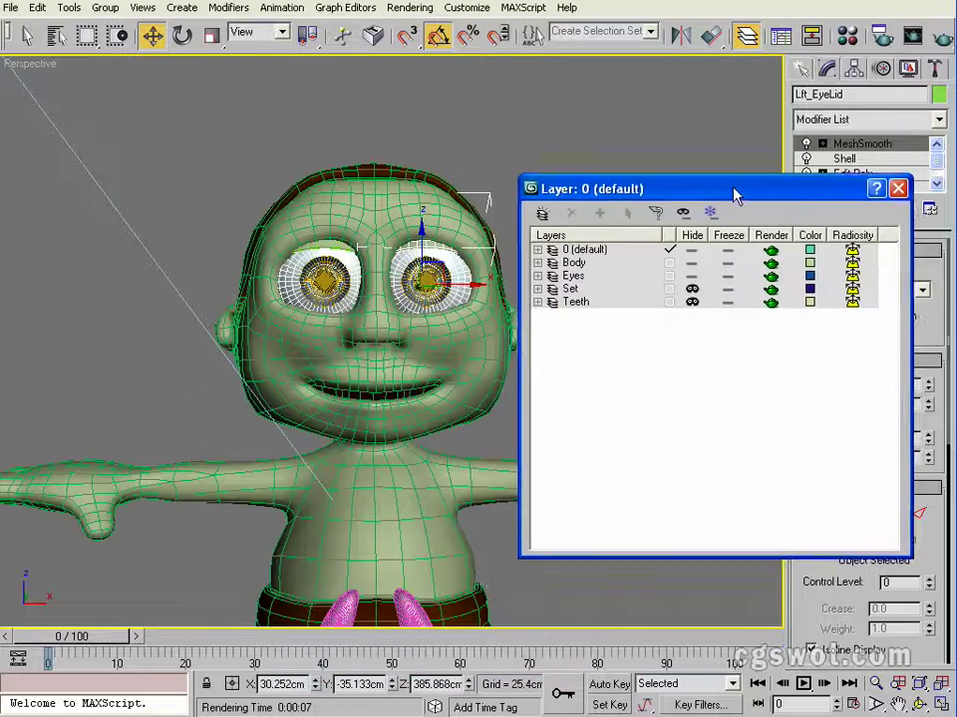
left_click(691, 261)
scroll(378, 392, "down", 4)
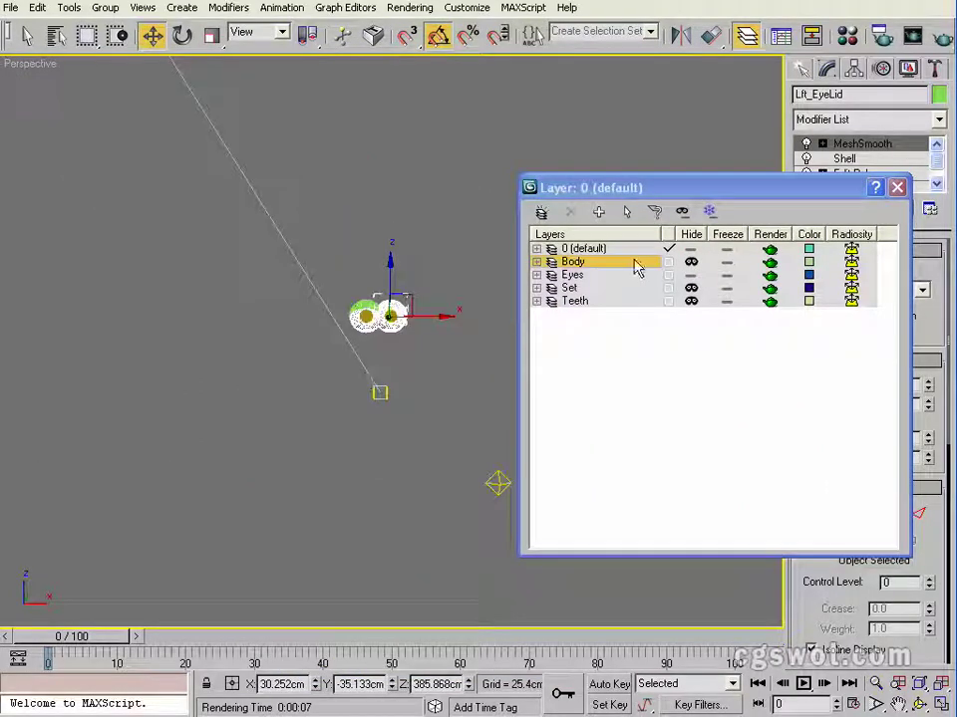
Step: Move Omni01, Omni02, Direct01 and Direct01.Target from the default layer into the hidden Set layer
left_click(537, 248)
left_click_drag(603, 300, 610, 246)
left_click(625, 211)
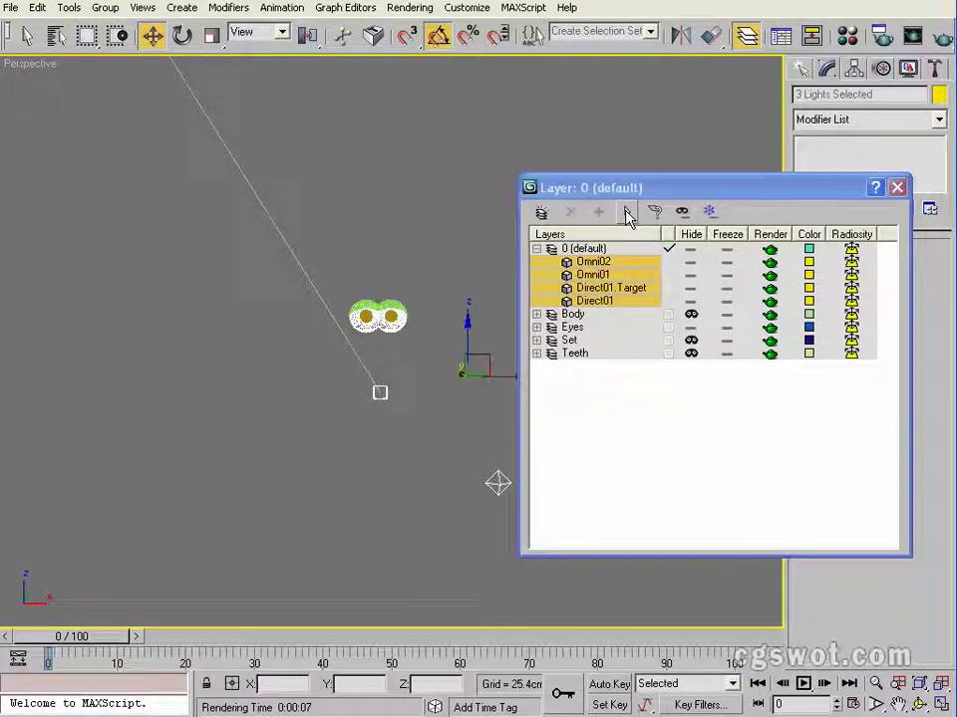
left_click(568, 340)
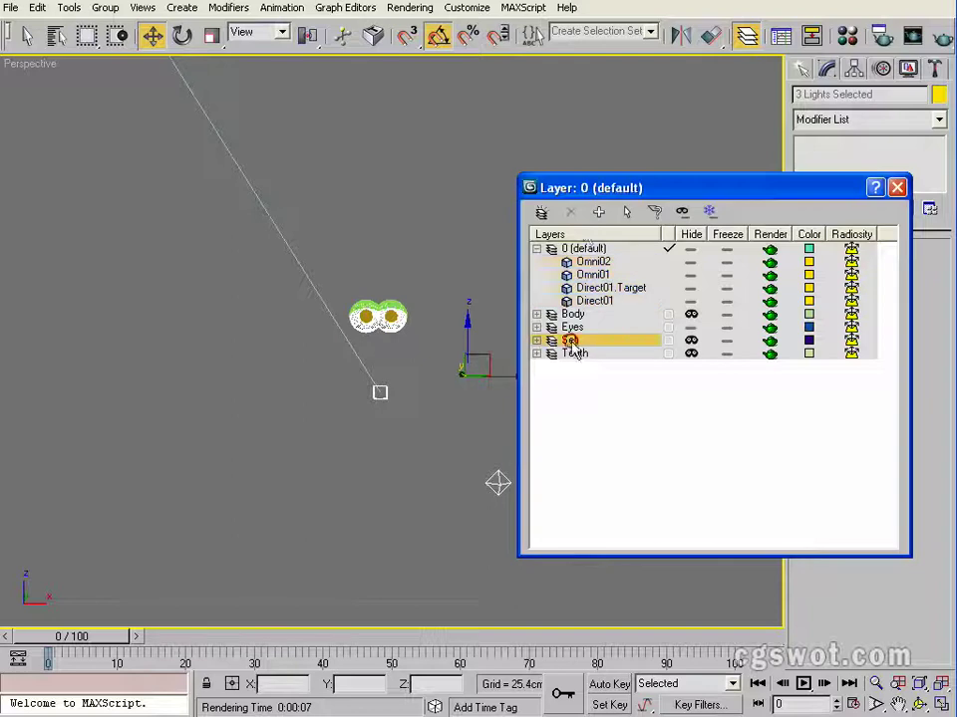
left_click(598, 211)
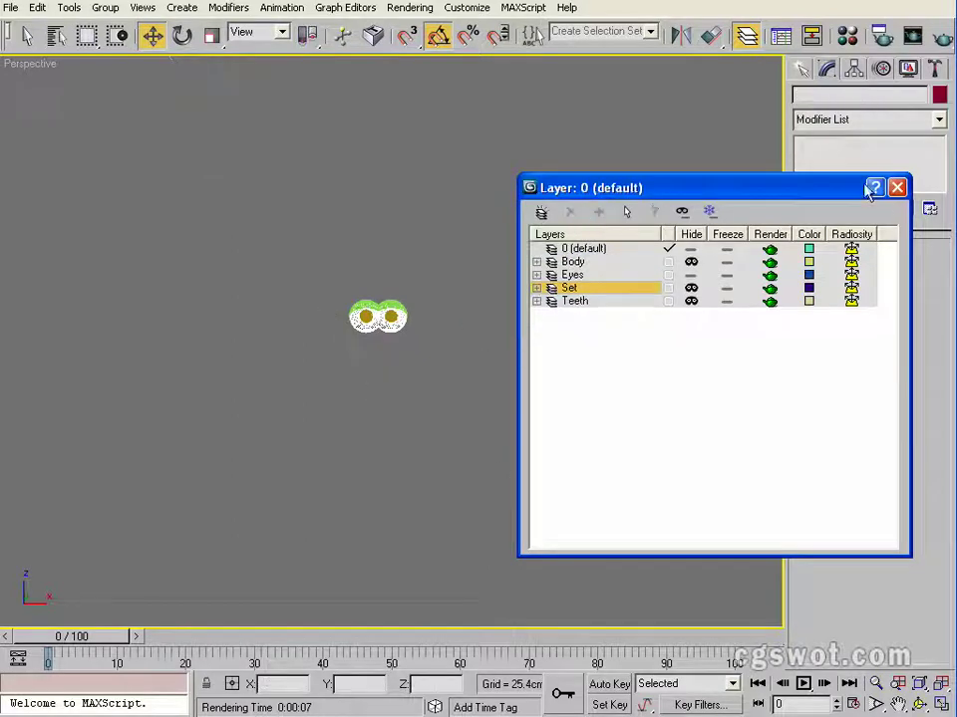
left_click(897, 187)
left_click(513, 329)
Step: Switch the viewport to Front and examine both eyeballs and eyelids at several distances
scroll(343, 327, "up", 10)
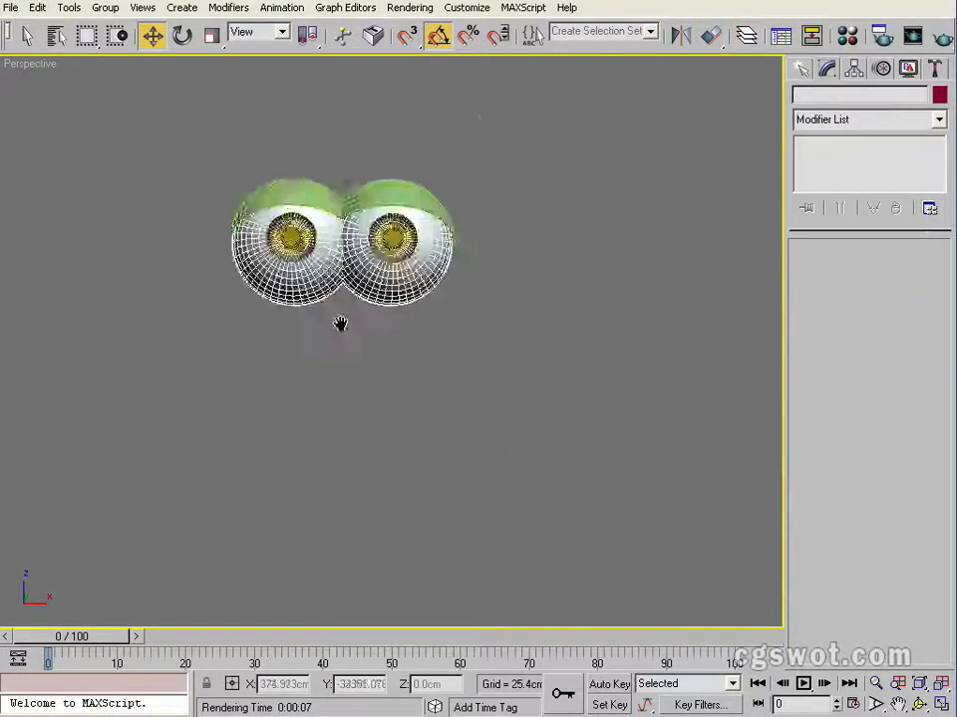
key("f")
middle_click_drag(417, 256, 383, 494)
scroll(412, 281, "up", 5)
middle_click_drag(425, 327, 465, 444)
scroll(464, 442, "up", 5)
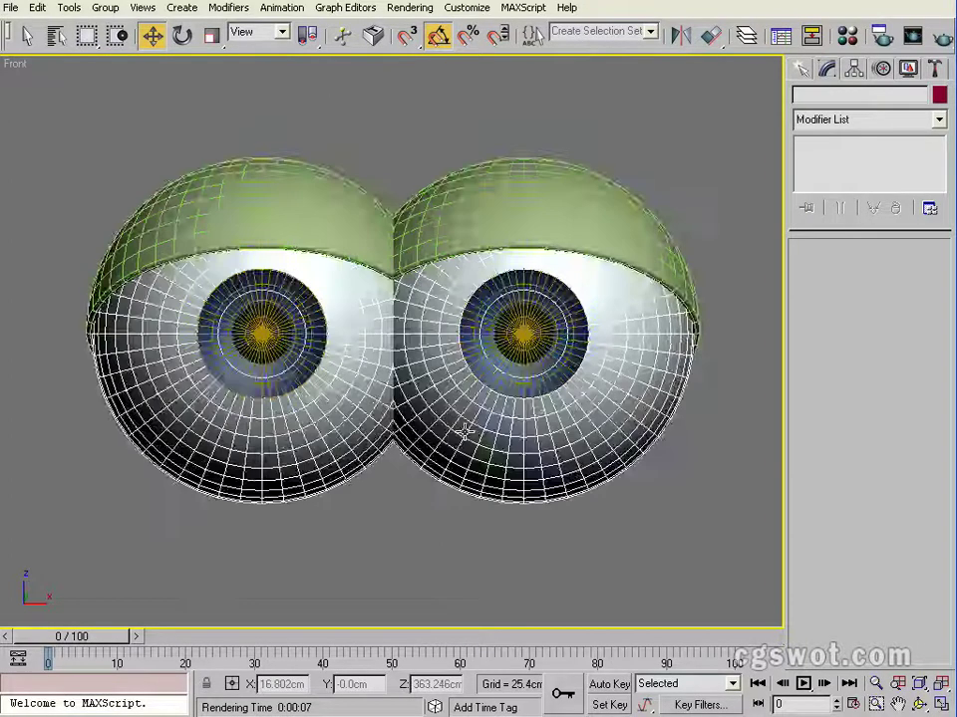
scroll(461, 442, "down", 5)
scroll(460, 438, "down", 1)
scroll(457, 429, "up", 3)
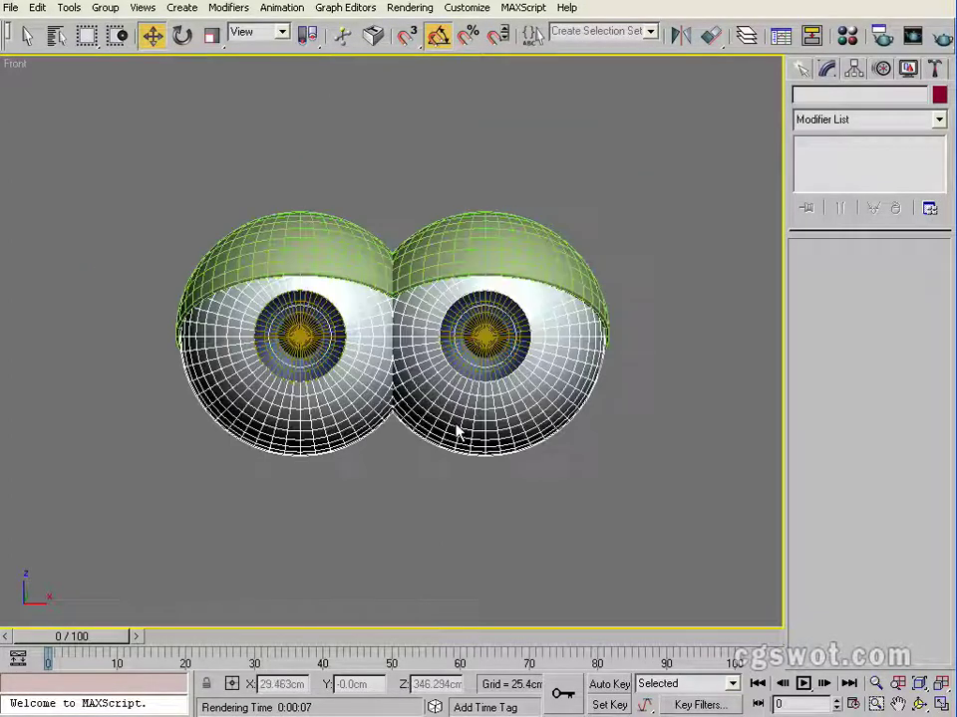
scroll(439, 428, "down", 8)
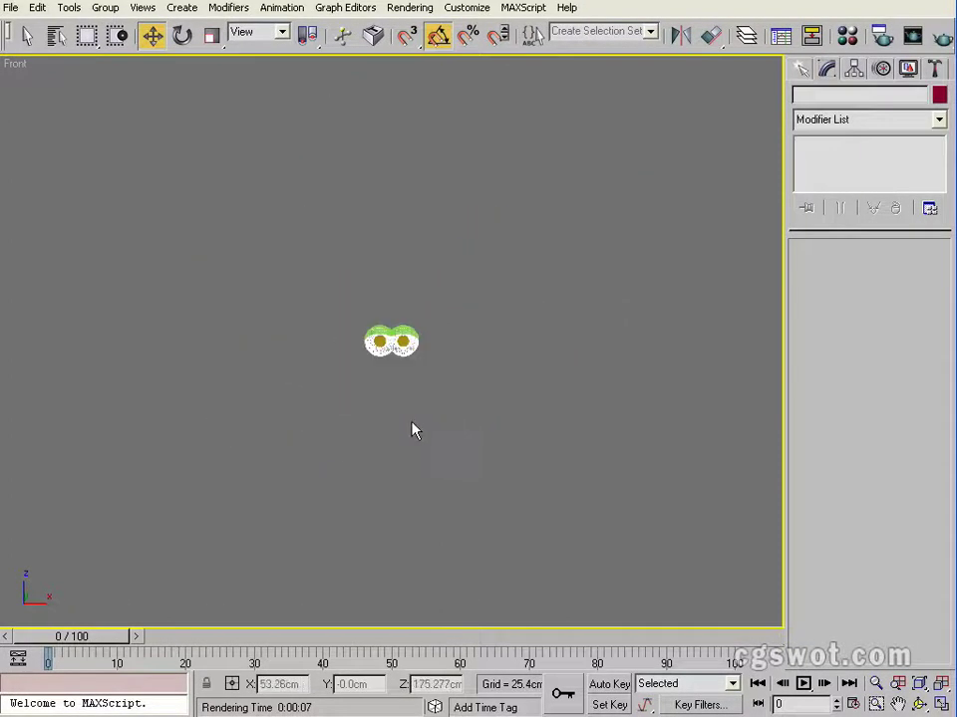
Step: Turn on the home grid behind the two eyeballs in the Front view
middle_click_drag(413, 429, 479, 413)
scroll(372, 360, "up", 2)
scroll(371, 360, "up", 2)
scroll(490, 418, "down", 2)
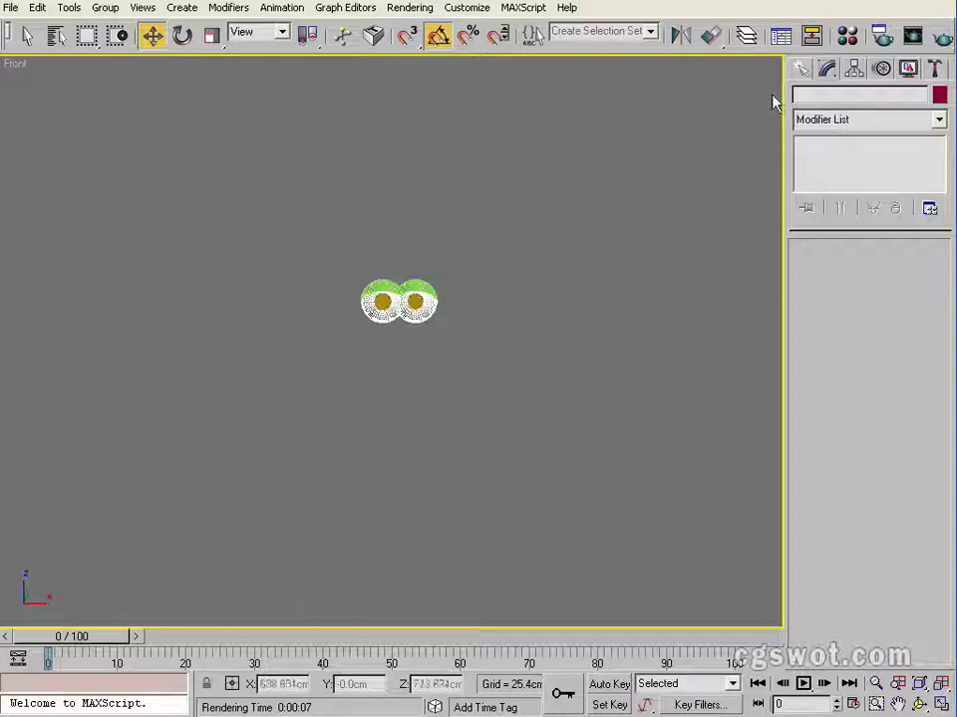
left_click(802, 71)
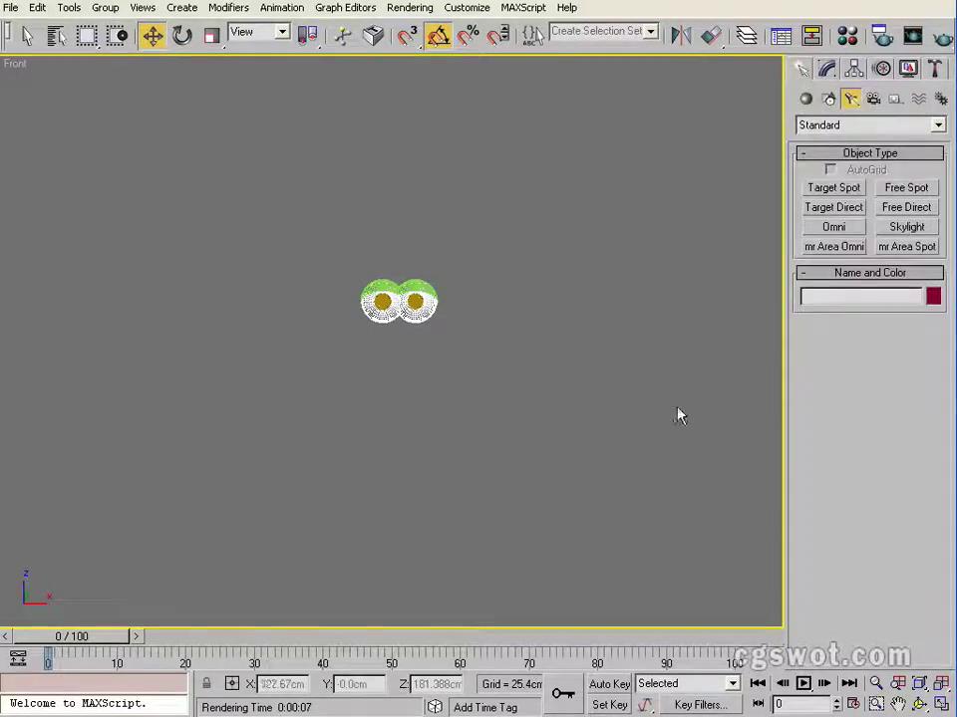
middle_click_drag(528, 418, 522, 429)
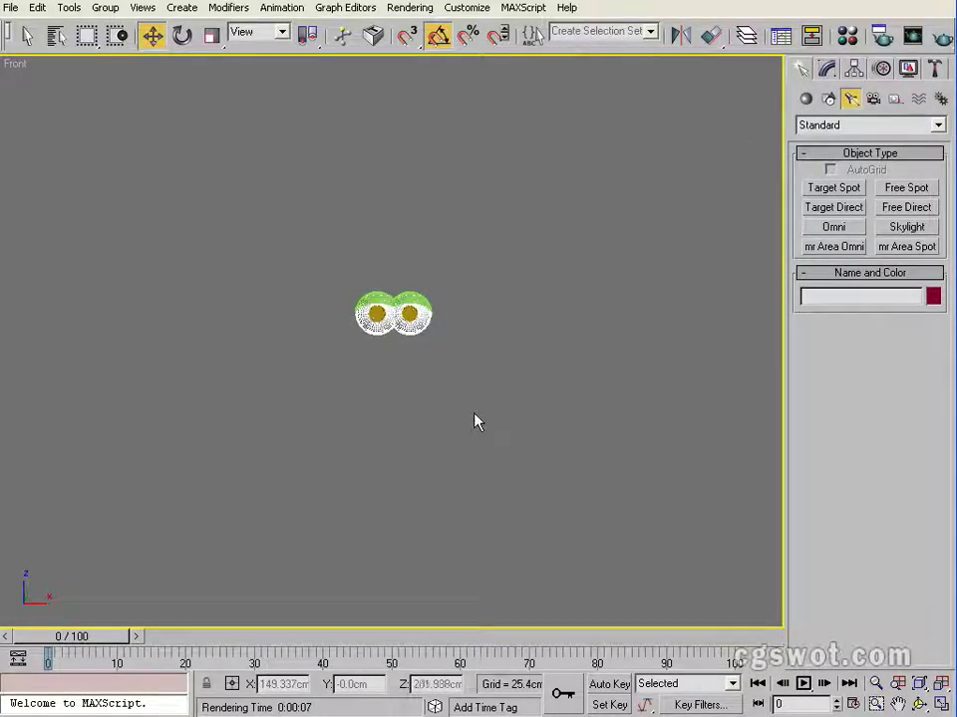
scroll(474, 417, "up", 1)
scroll(475, 409, "down", 1)
scroll(470, 399, "up", 5)
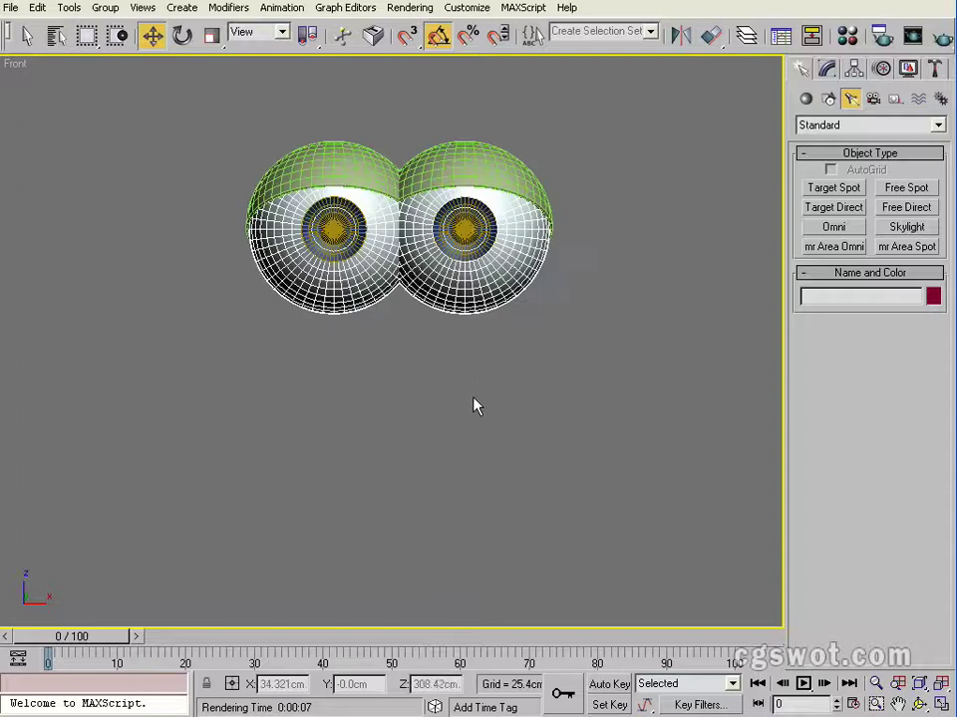
scroll(474, 407, "down", 5)
scroll(475, 399, "up", 2)
key("g")
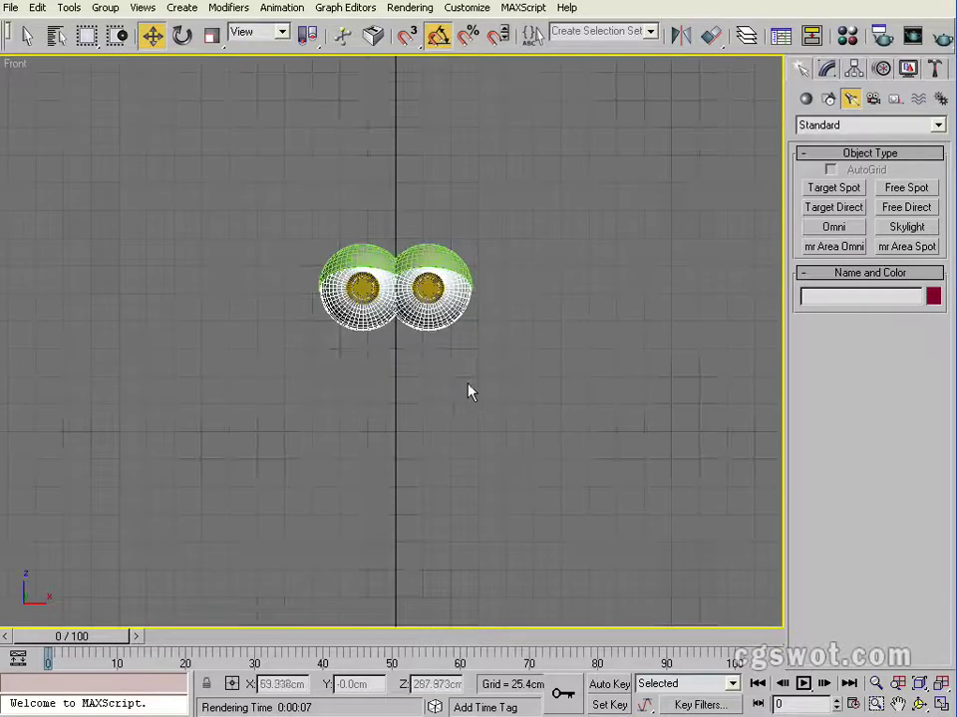
middle_click_drag(467, 384, 446, 414)
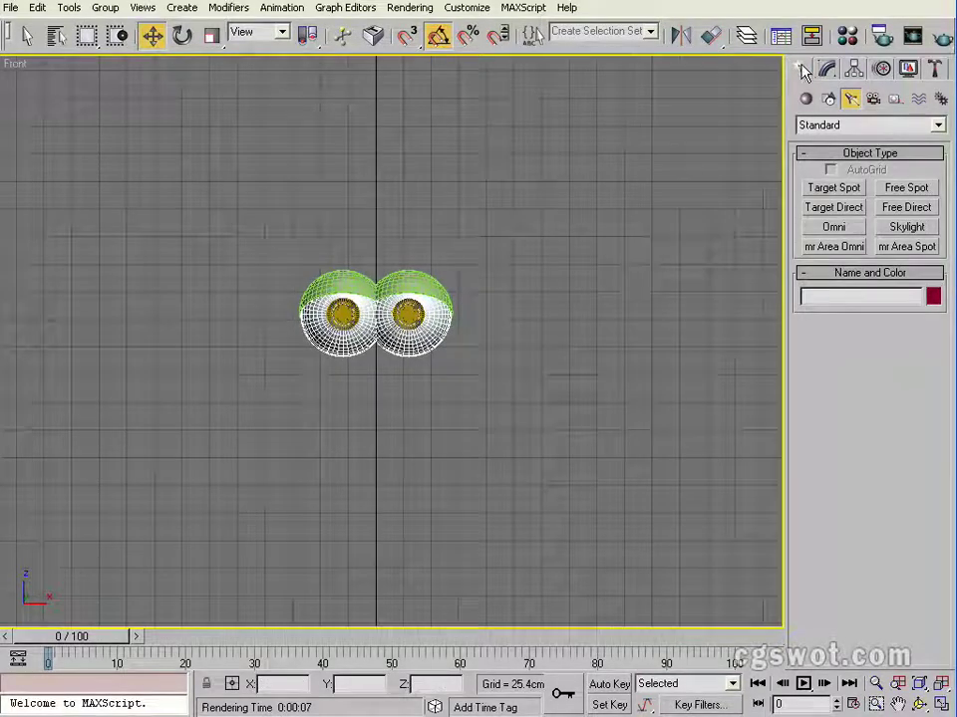
Step: Create a Point helper with the Cross display between the two eyeballs in the Front view
left_click(894, 101)
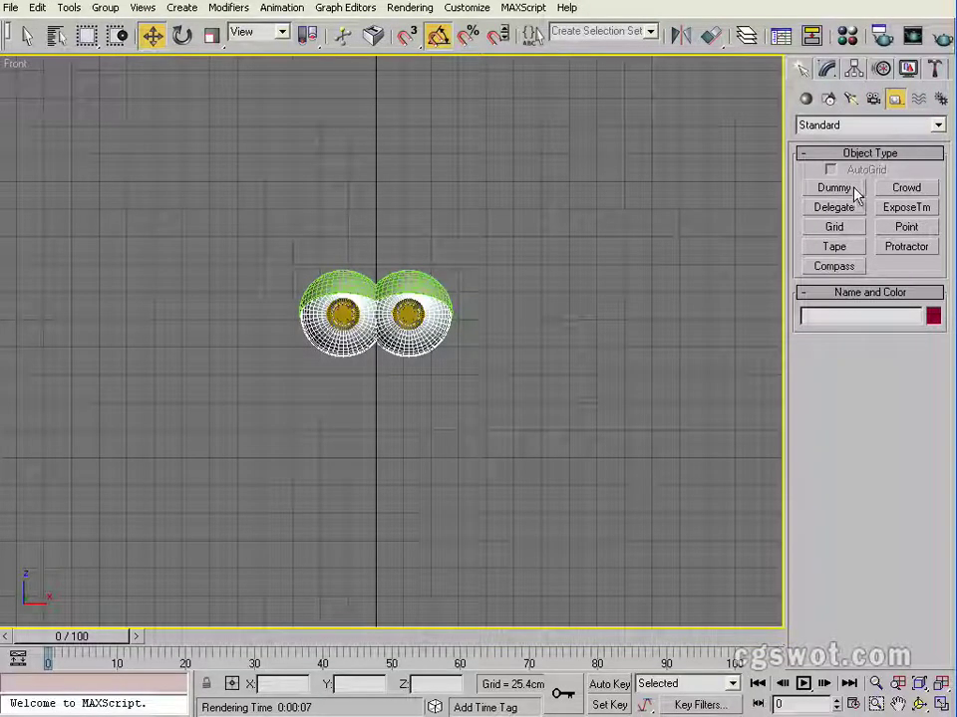
left_click(907, 227)
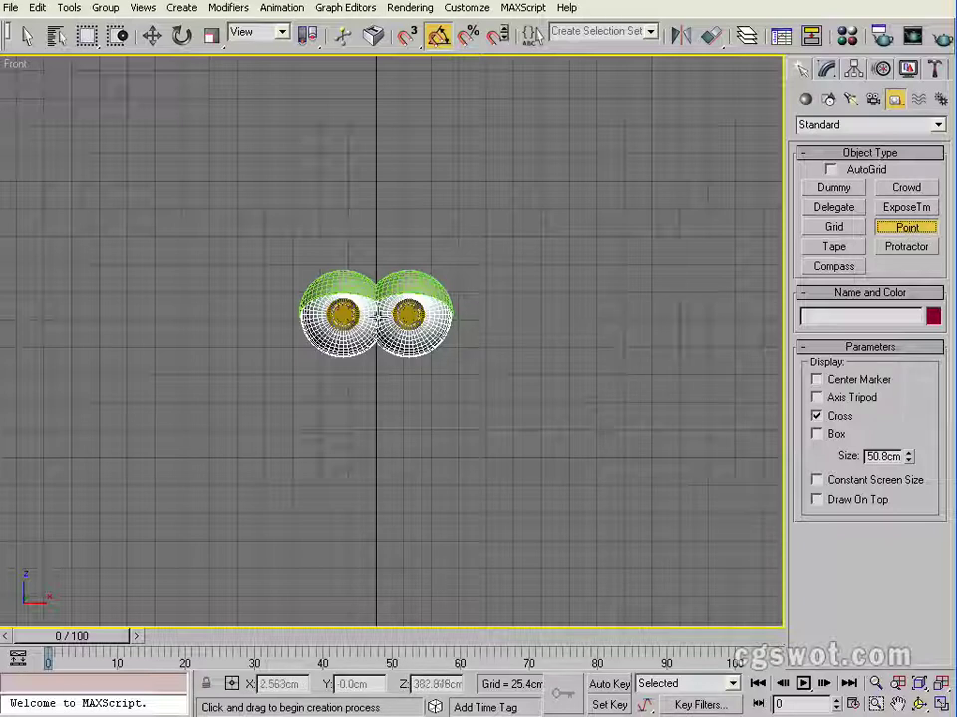
left_click(345, 315)
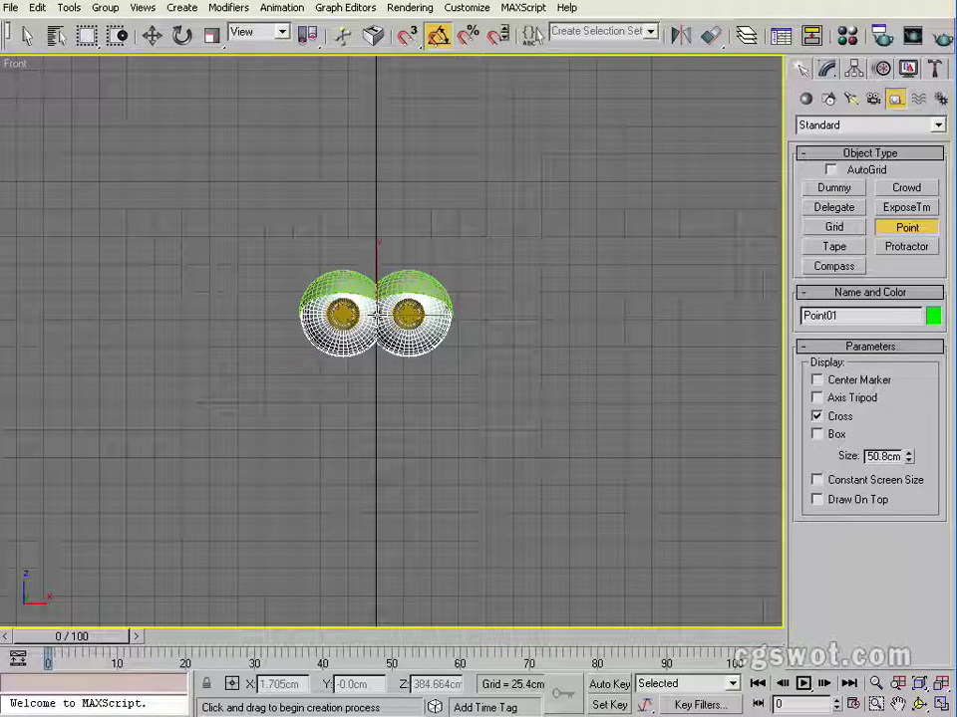
key("w")
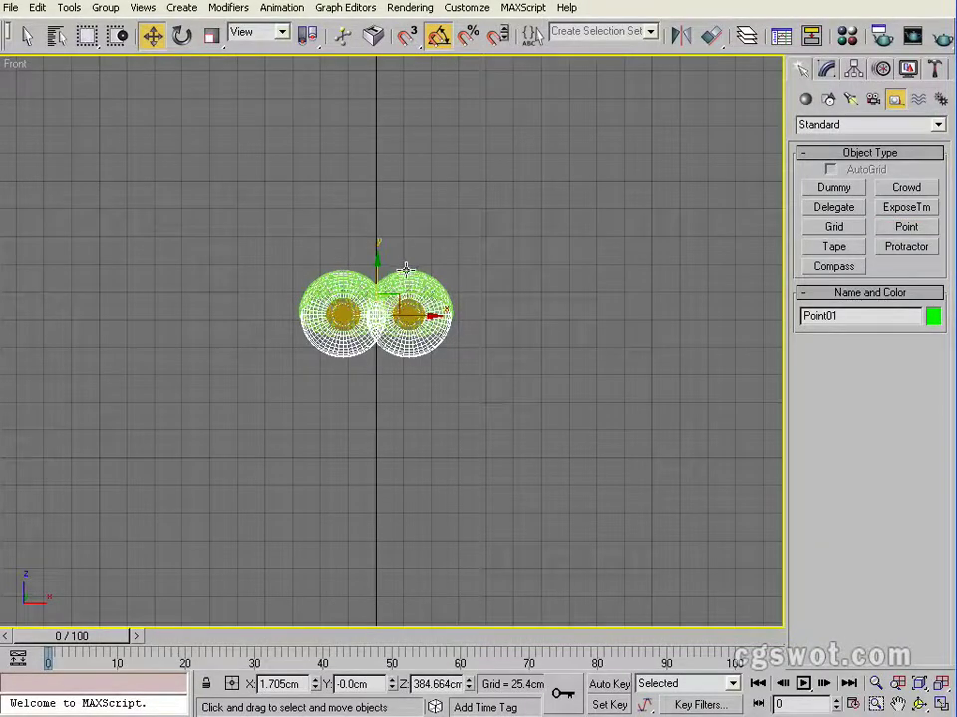
Step: Move the point helper straight below the eyeballs to a Z position of about 303 cm, near the vertical centre line
scroll(412, 271, "up", 5)
scroll(476, 304, "down", 4)
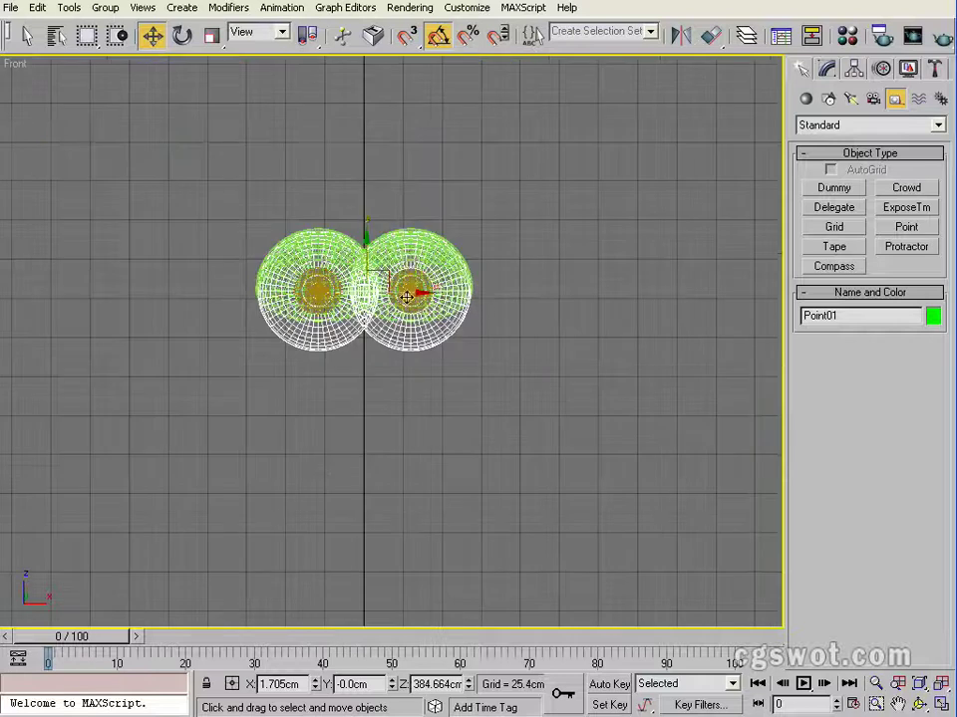
left_click_drag(366, 255, 368, 383)
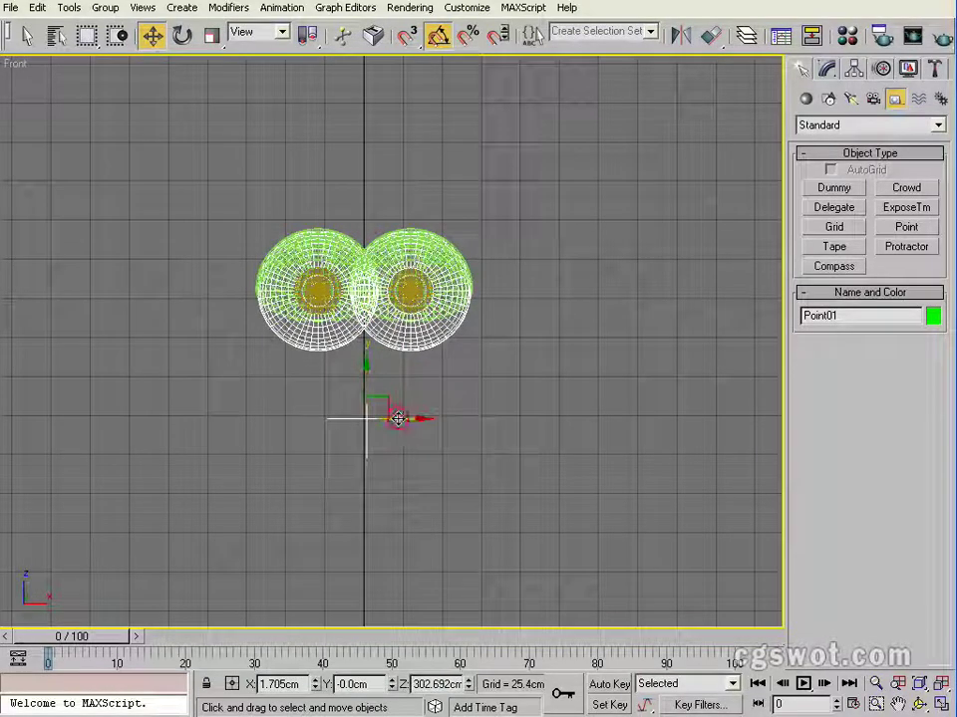
left_click_drag(399, 419, 396, 419)
left_click(397, 457)
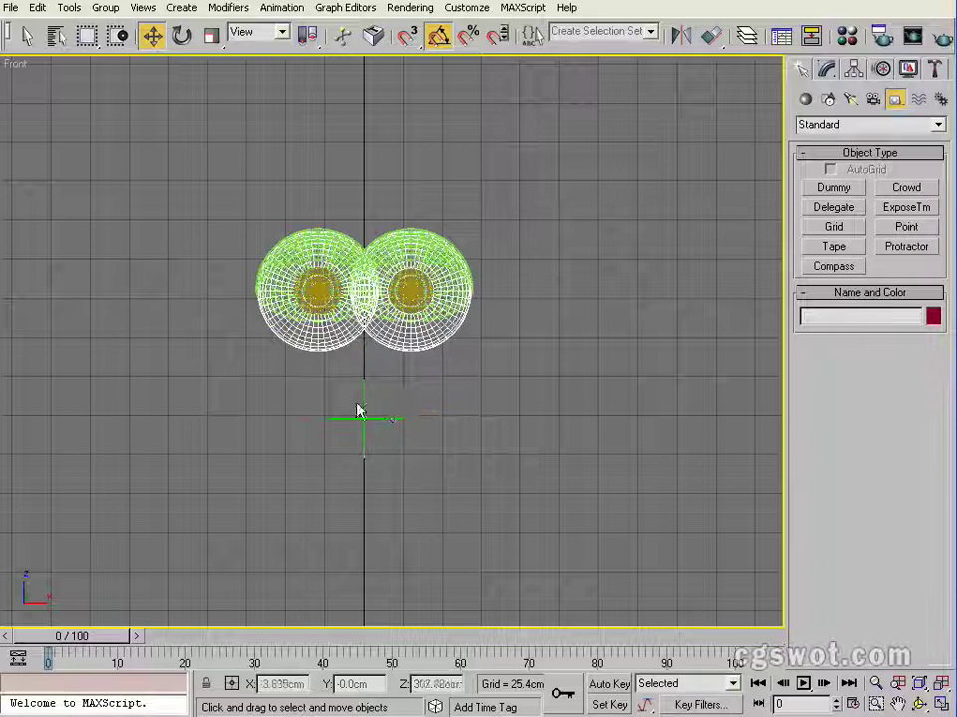
Step: Add the Box display to the point helper, enlarge its size to about 379 cm and enable Draw On Top
left_click(391, 420)
left_click(825, 69)
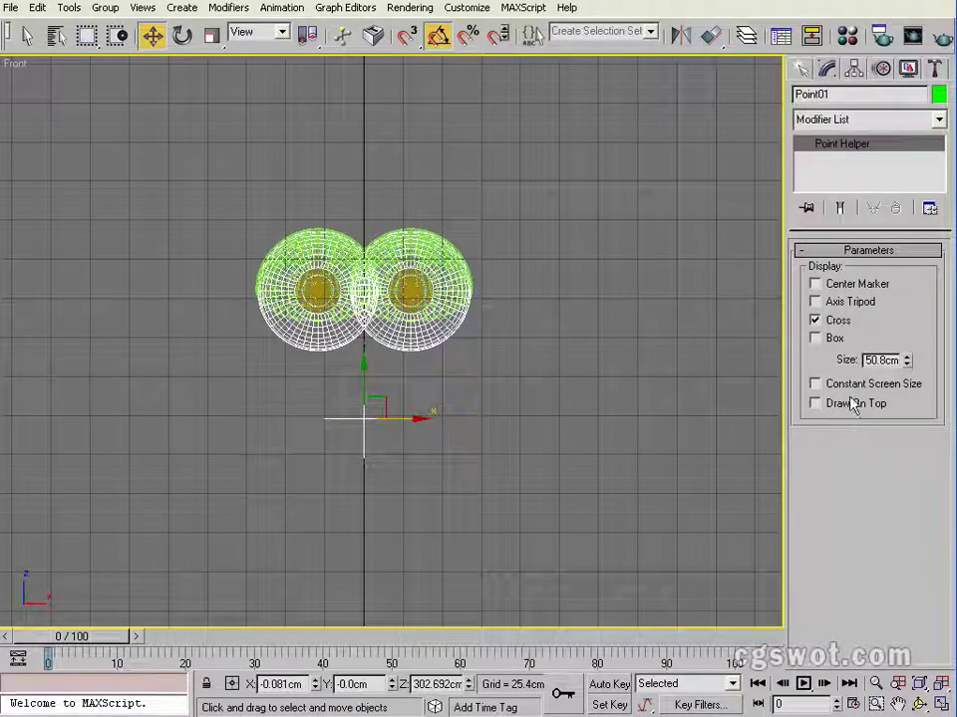
left_click(823, 340)
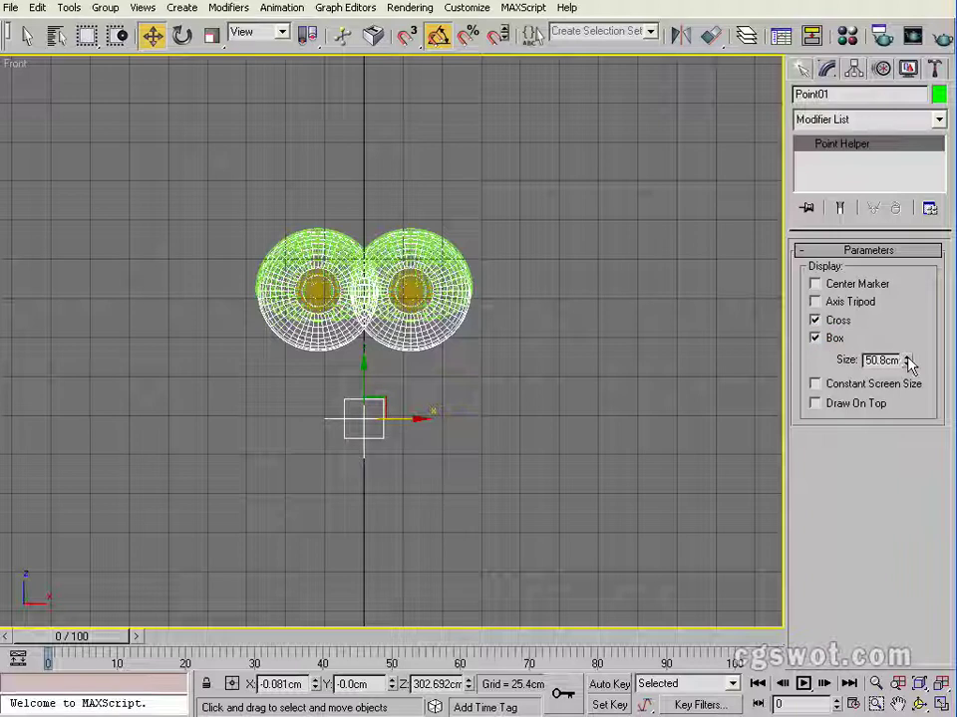
left_click_drag(907, 362, 909, 670)
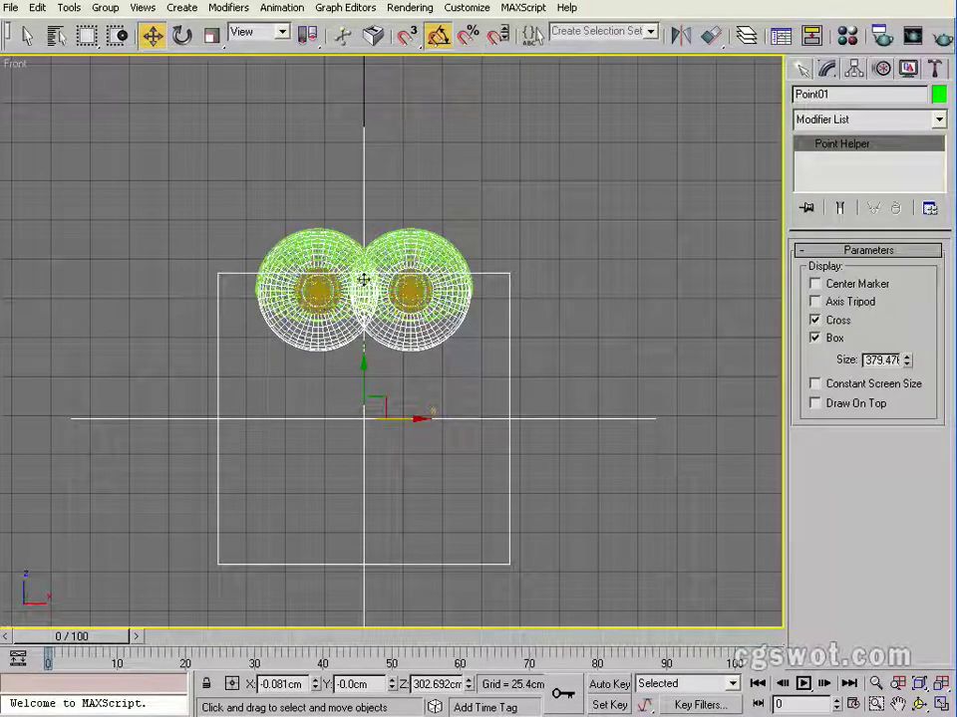
scroll(369, 289, "down", 3)
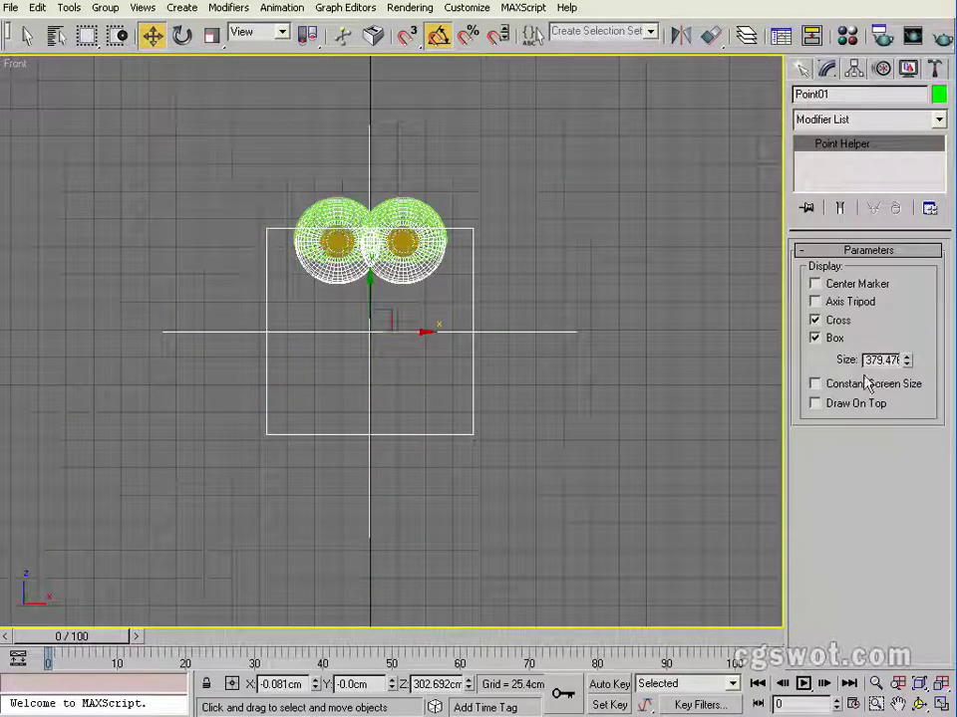
left_click(831, 402)
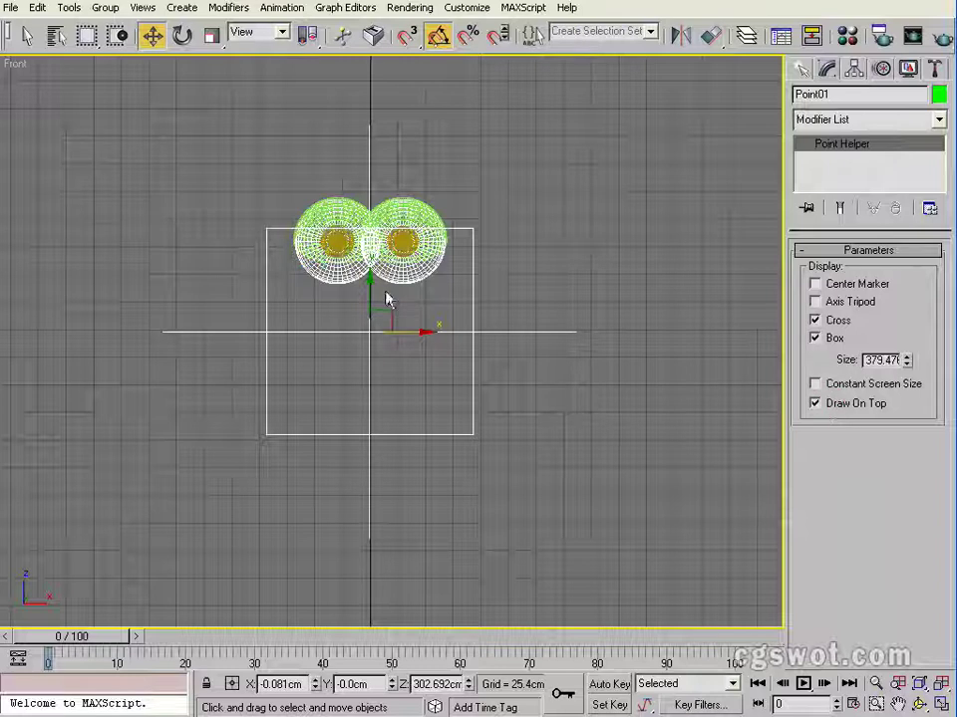
Step: Try the Center Marker and Axis Tripod display options on the point helper
scroll(386, 299, "down", 3)
scroll(387, 299, "up", 2)
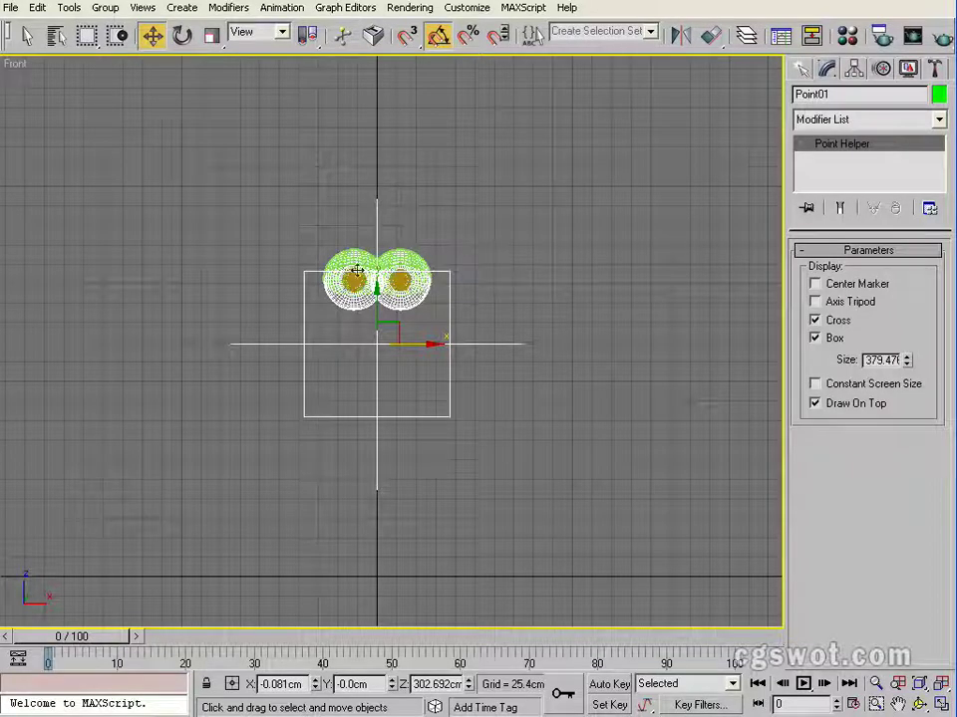
middle_click_drag(356, 270, 406, 338)
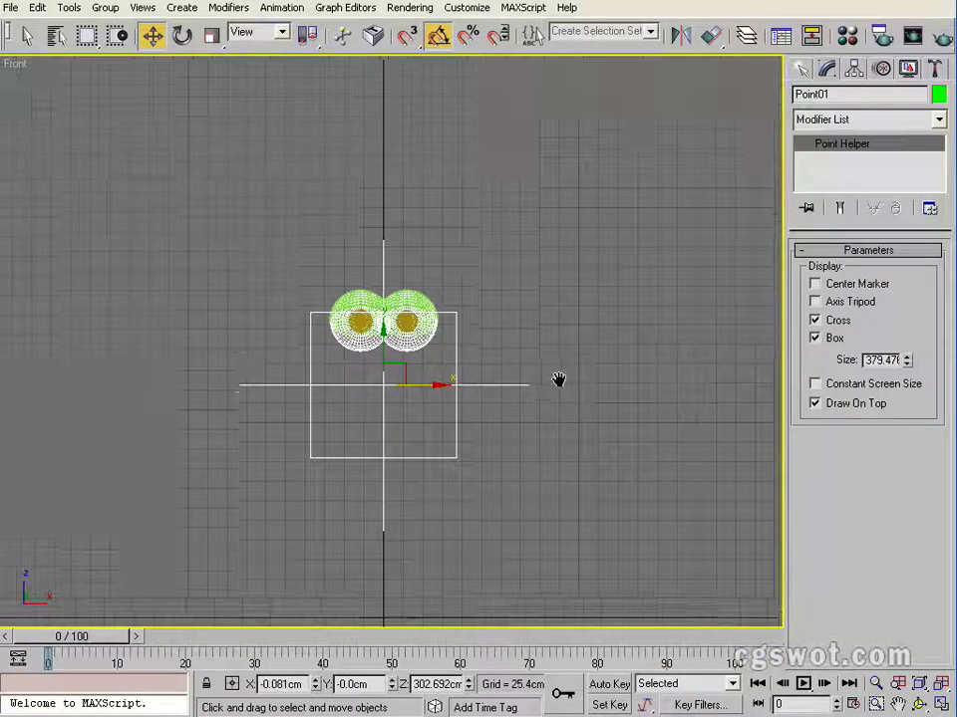
scroll(538, 364, "up", 2)
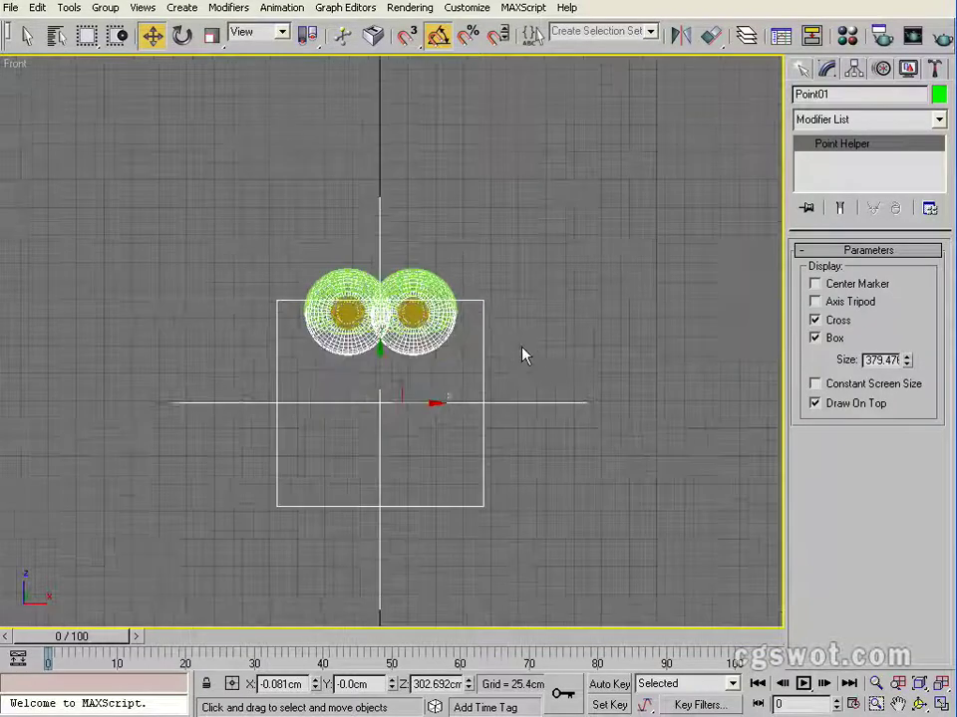
left_click(815, 284)
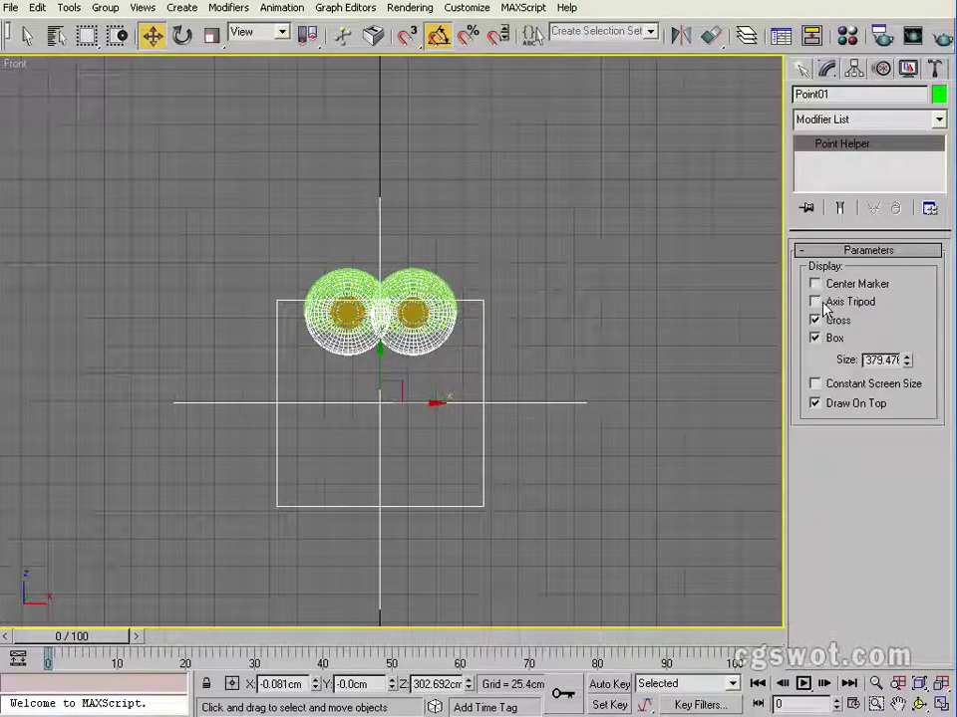
left_click(817, 302)
left_click(817, 302)
Step: Reset the point helper's X, Y and Z position to 0 cm
scroll(529, 377, "down", 2)
middle_click_drag(529, 378, 529, 344)
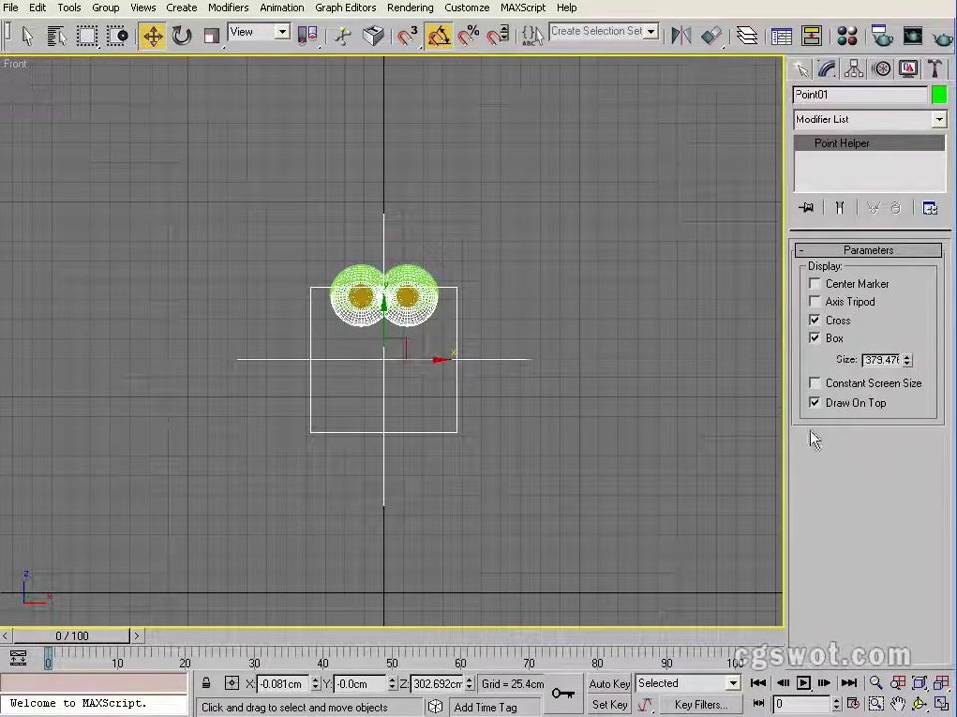
scroll(399, 346, "up", 2)
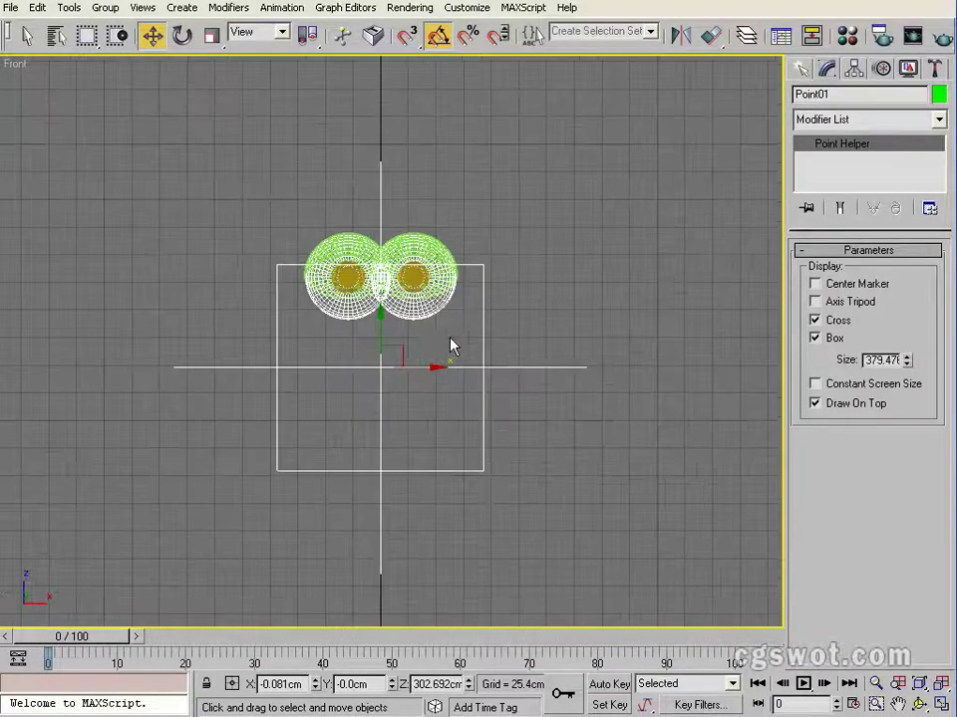
scroll(442, 336, "up", 2)
middle_click_drag(442, 333, 433, 315)
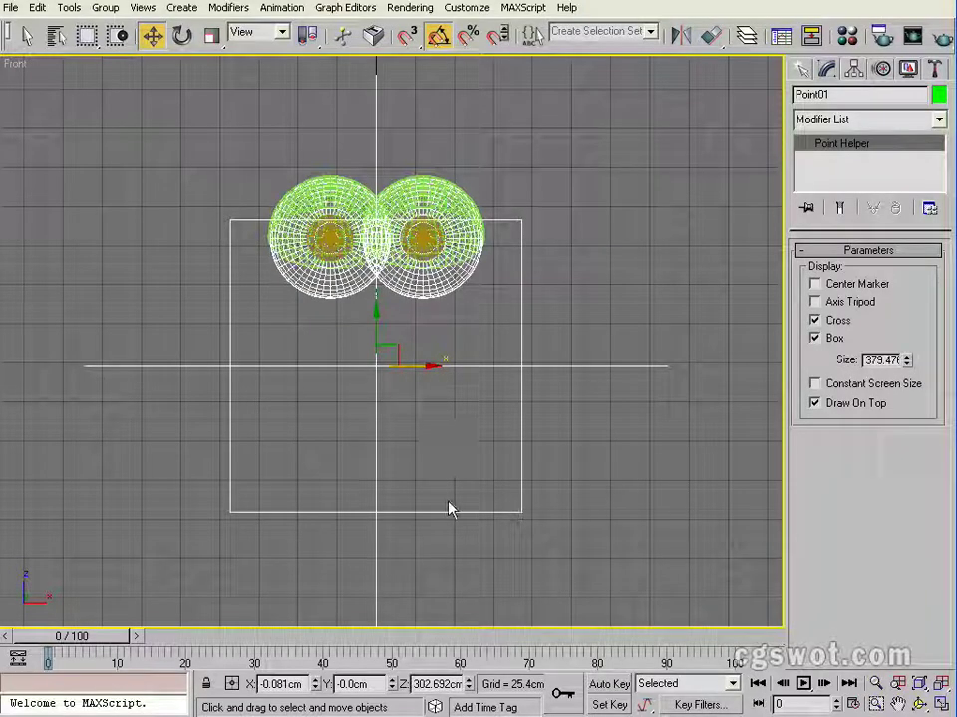
right_click(314, 686)
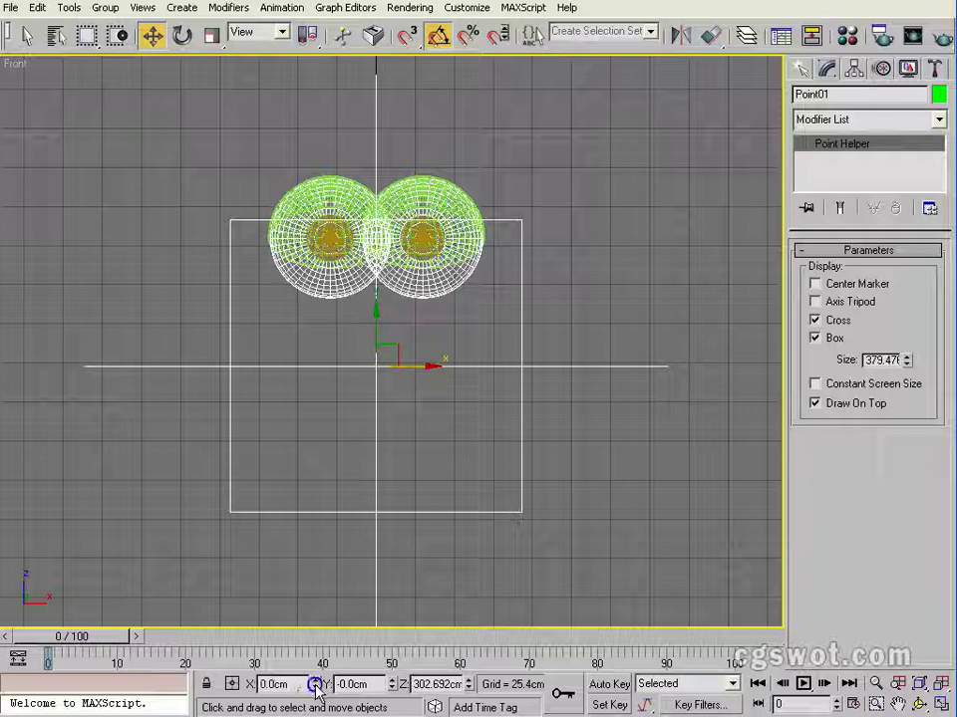
right_click(392, 685)
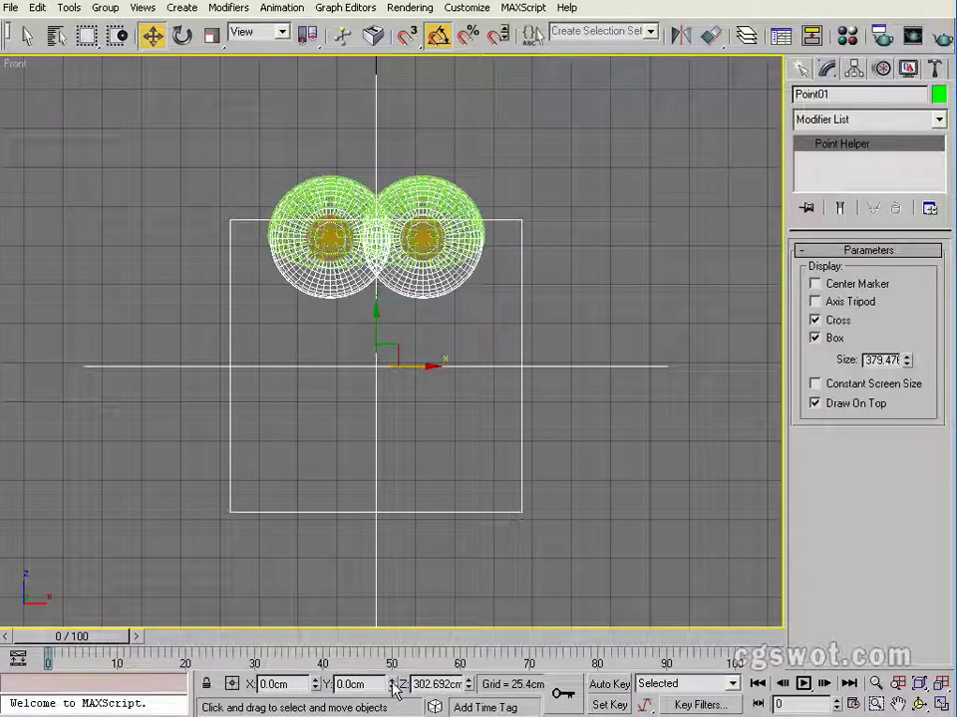
right_click(468, 686)
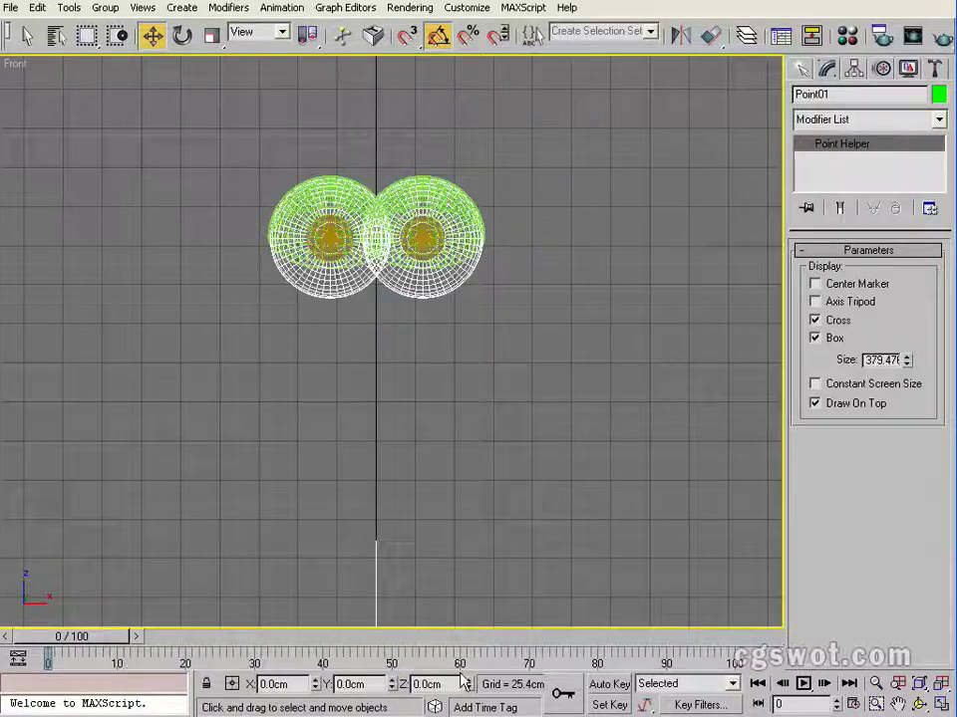
Step: Align the point helper to Rt_EyeBall in screen Y position only, matching pivot point to pivot point
scroll(417, 414, "down", 5)
middle_click_drag(418, 413, 427, 368)
scroll(395, 438, "up", 4)
scroll(415, 438, "down", 1)
scroll(459, 370, "up", 2)
left_click(711, 36)
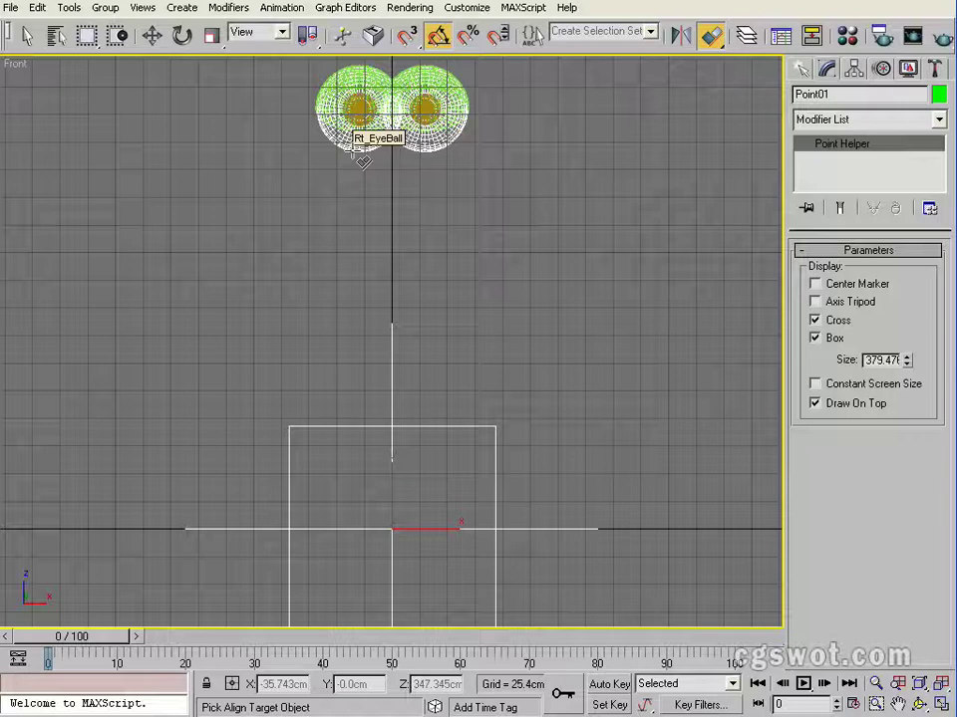
left_click(359, 156)
left_click_drag(536, 123, 614, 187)
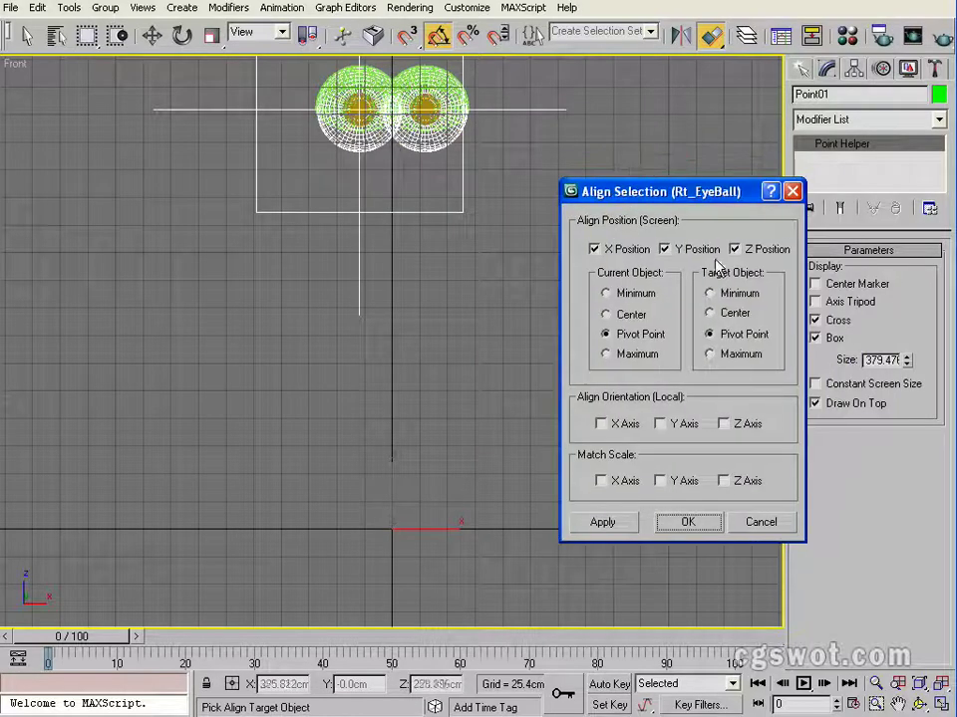
left_click(665, 249)
left_click(596, 249)
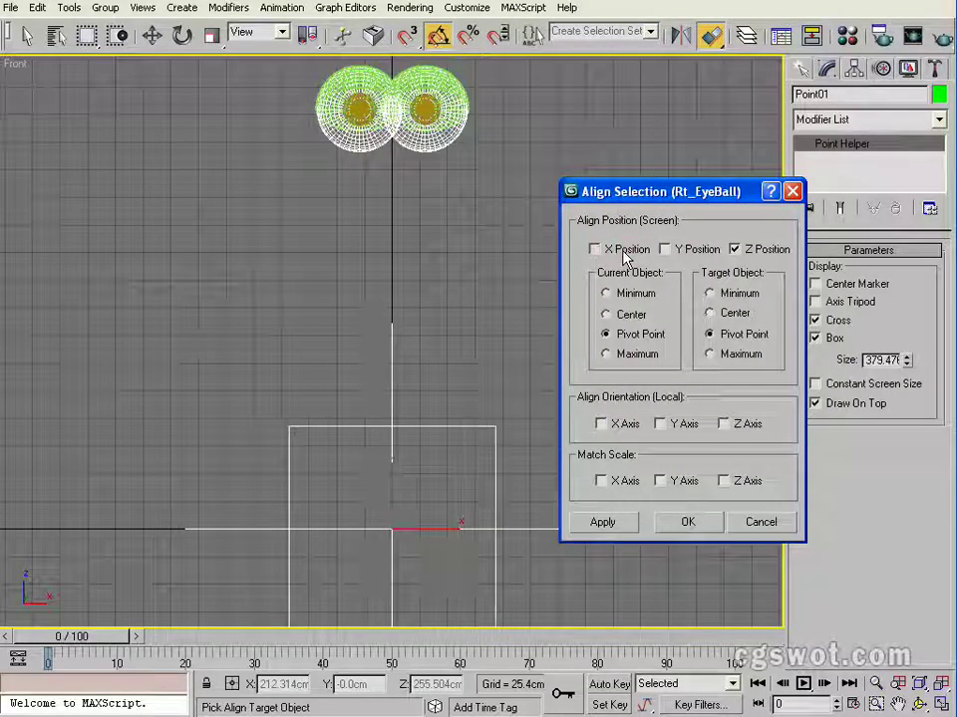
left_click(689, 250)
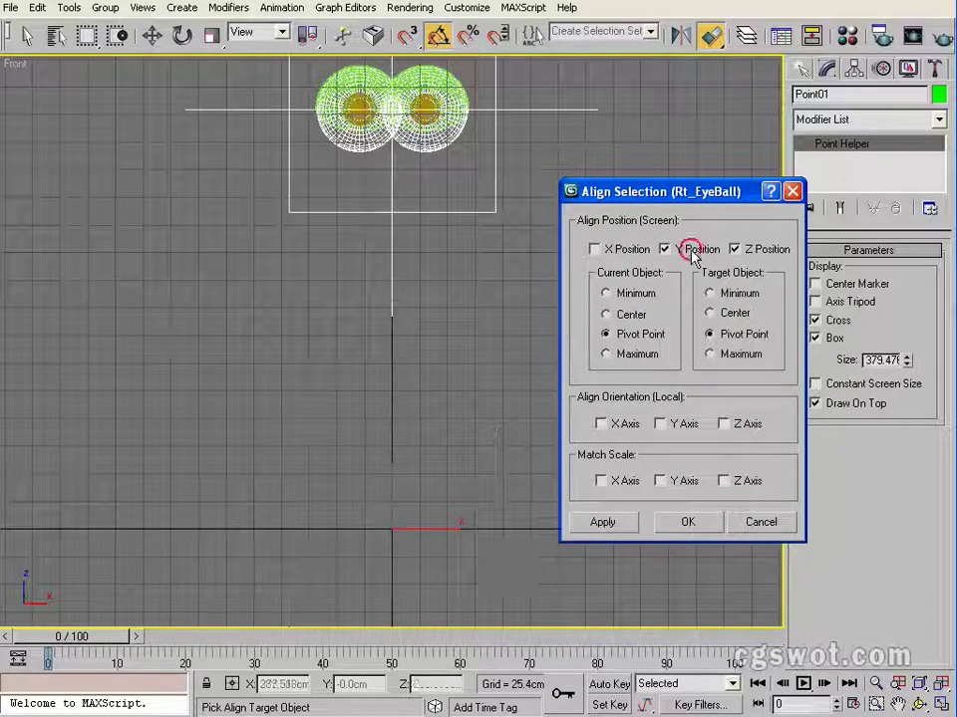
left_click(755, 250)
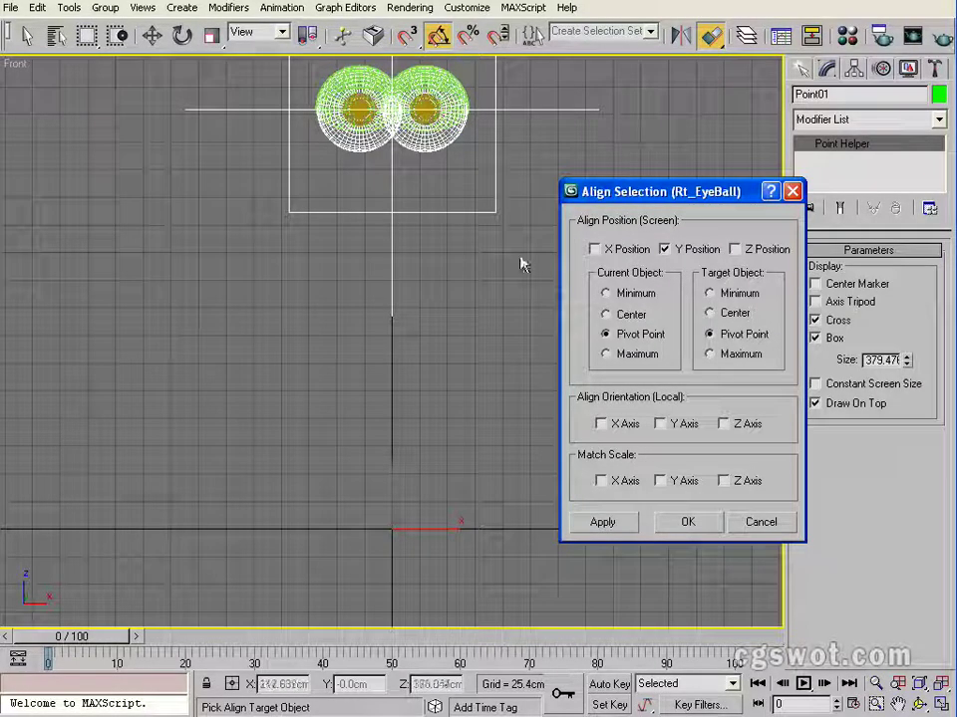
left_click(688, 521)
Step: In the Top view, move the point helper straight out in front of the eyeballs along Y to about -1522 cm
middle_click_drag(449, 291, 387, 329)
key("t")
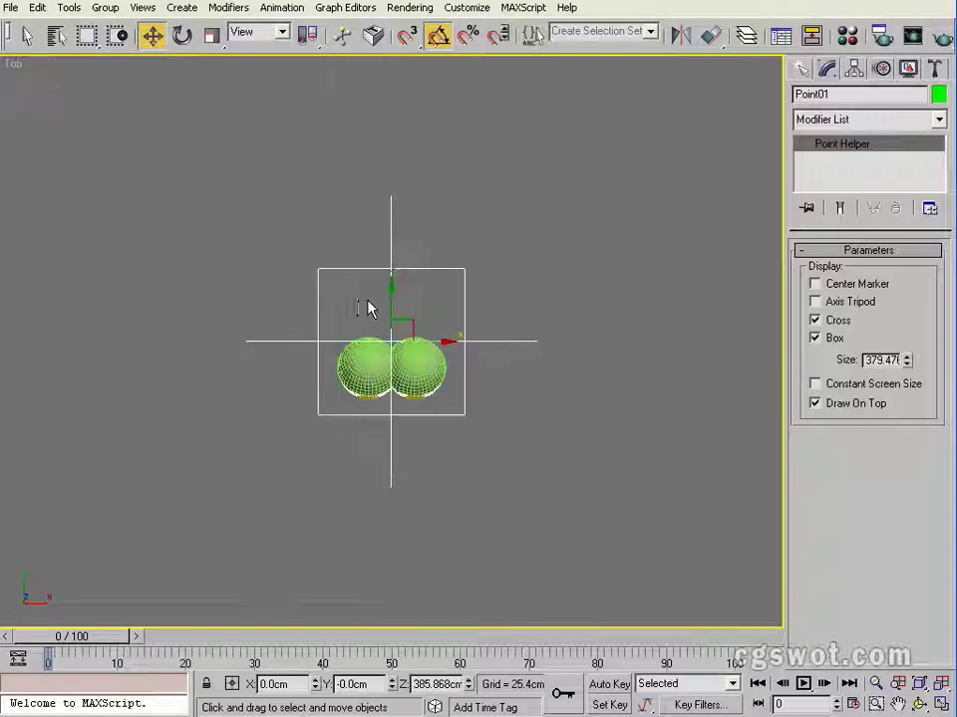
scroll(414, 348, "down", 4)
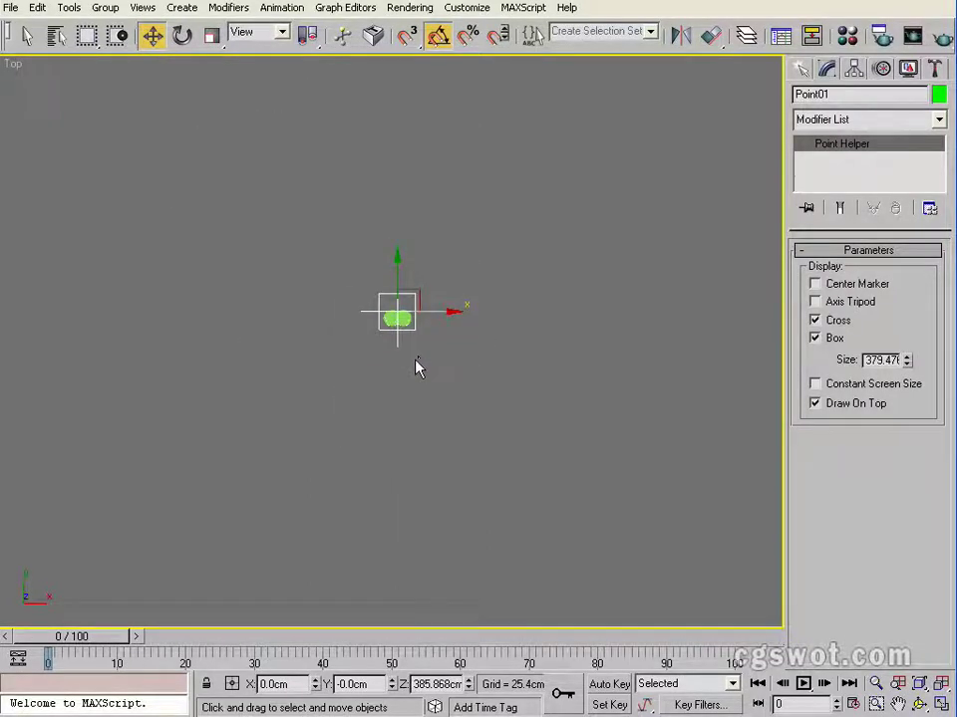
scroll(431, 388, "up", 5)
scroll(438, 359, "down", 5)
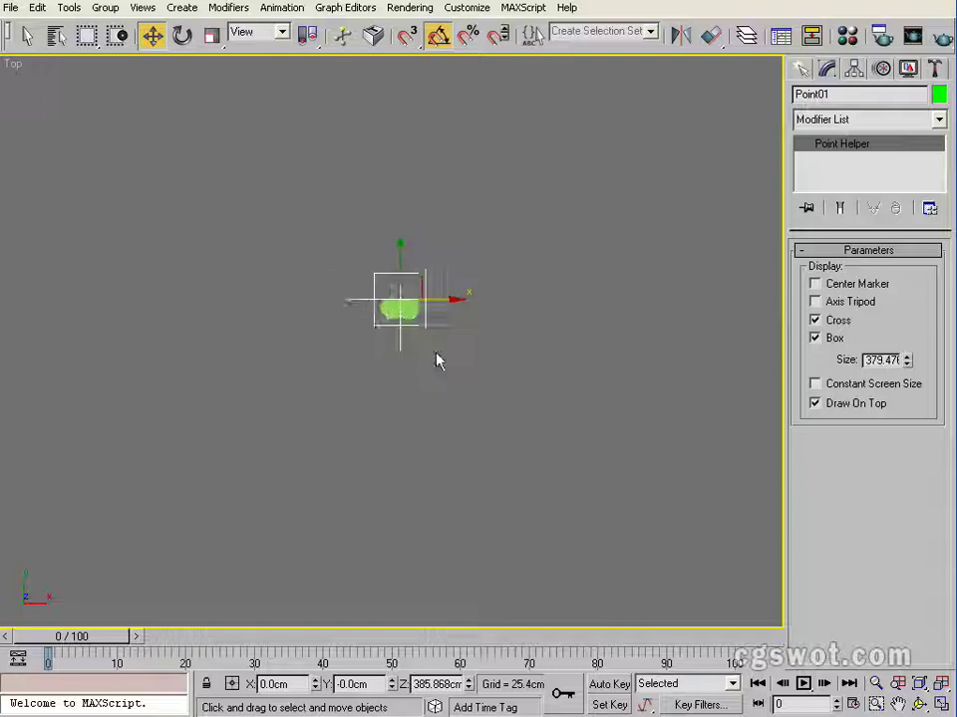
middle_click_drag(469, 433, 466, 273)
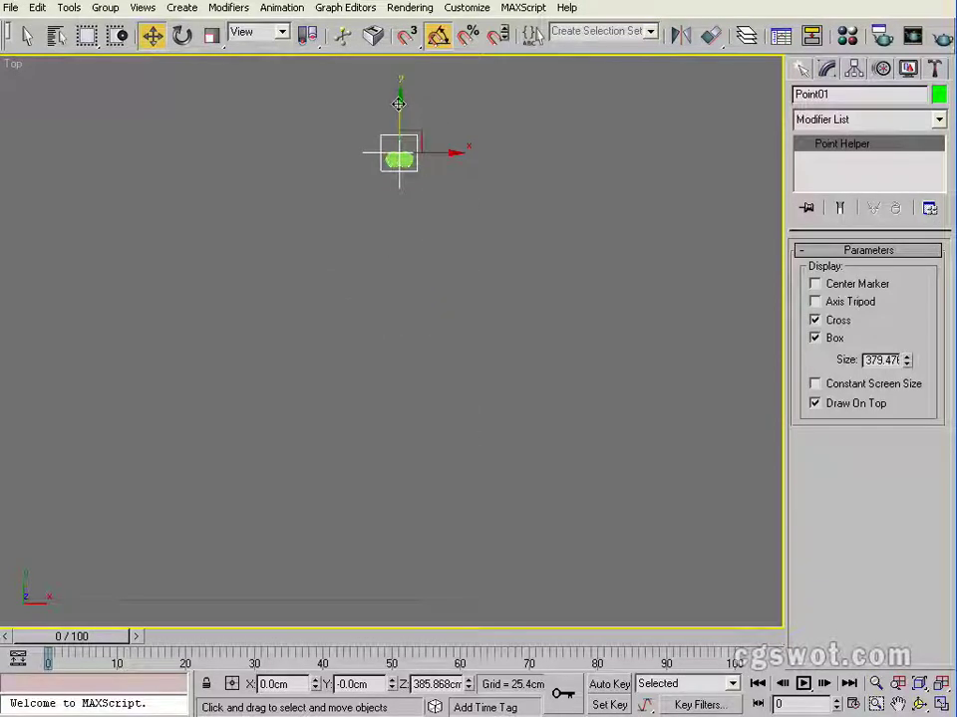
left_click_drag(396, 108, 405, 411)
key("g")
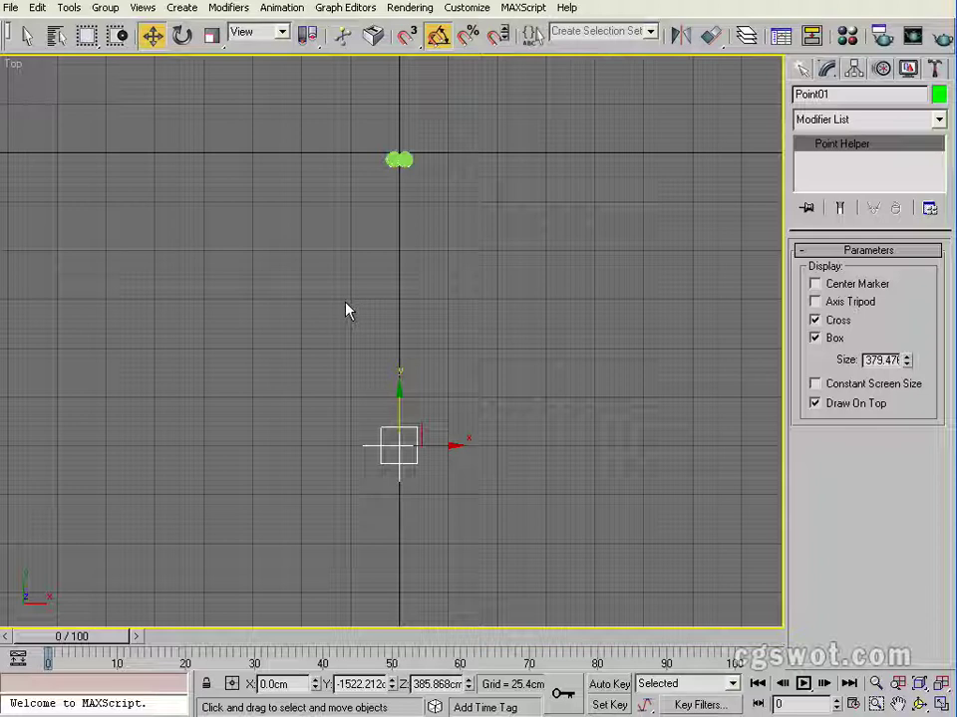
middle_click_drag(431, 405, 430, 338)
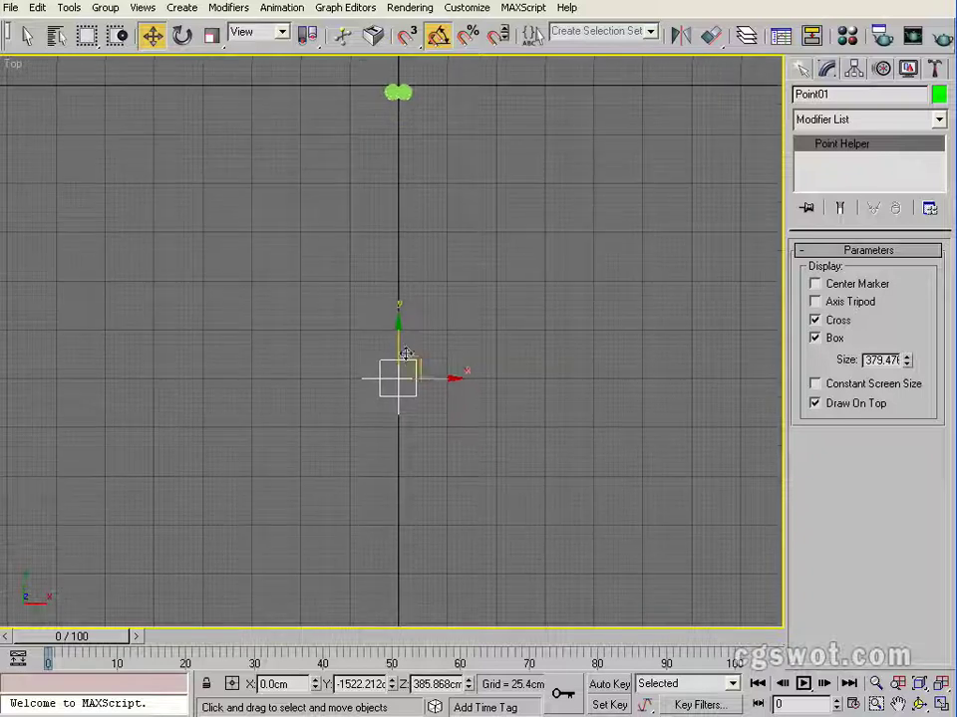
left_click_drag(398, 342, 399, 339)
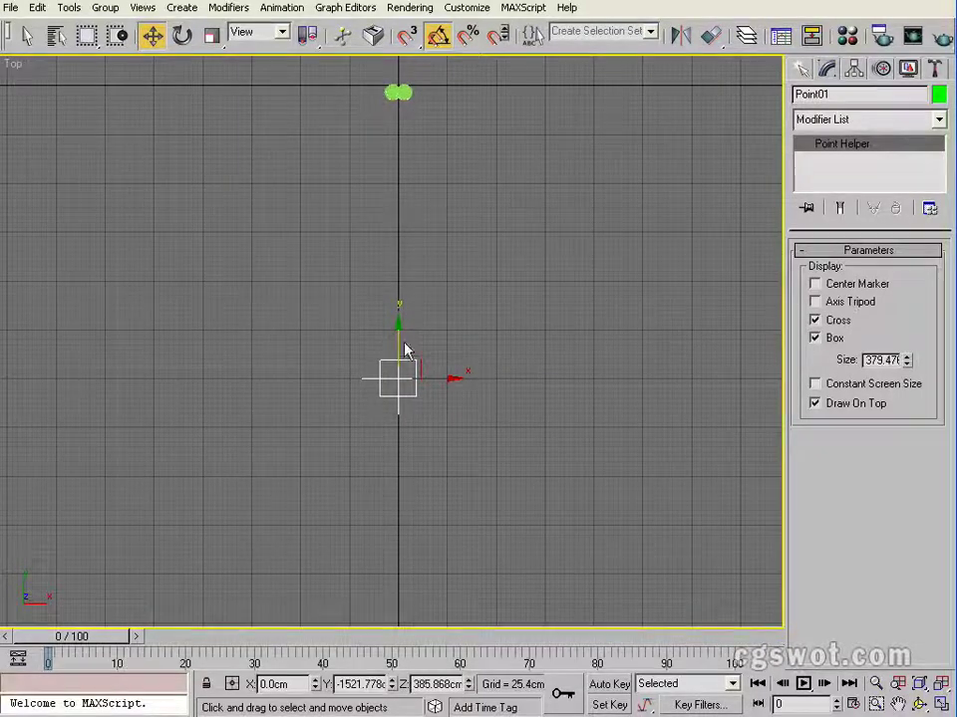
Step: Examine the point helper's alignment with the eyeballs from the front and from an orbited, shaded view
middle_click_drag(453, 309, 410, 349)
key("f")
scroll(407, 324, "up", 6)
middle_click_drag(349, 343, 484, 315)
scroll(477, 307, "down", 1)
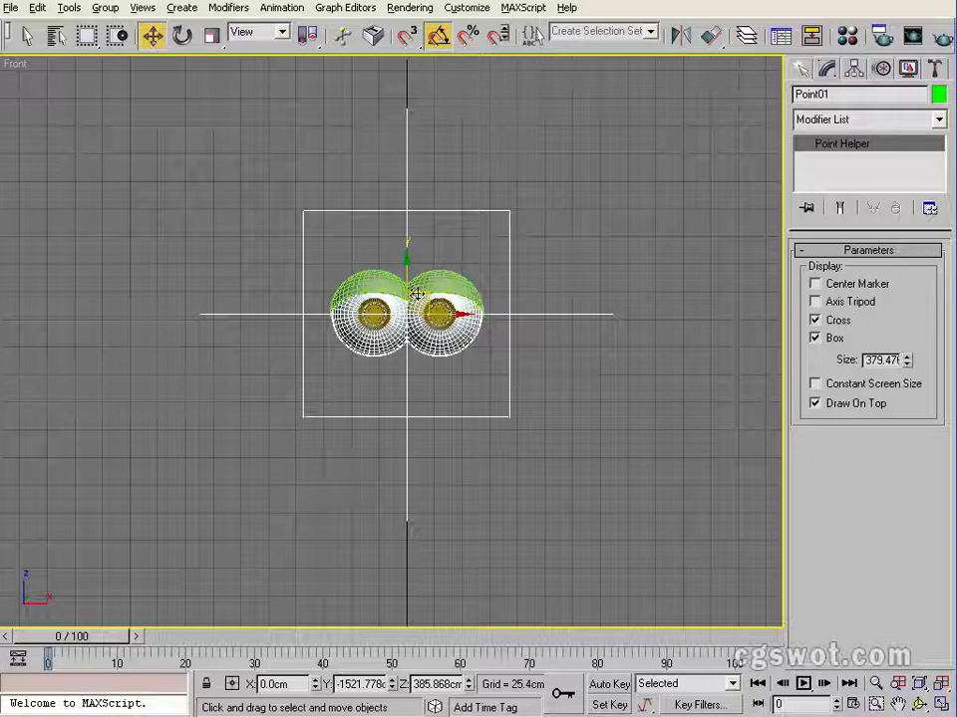
middle_click_drag(418, 295, 589, 288, "alt")
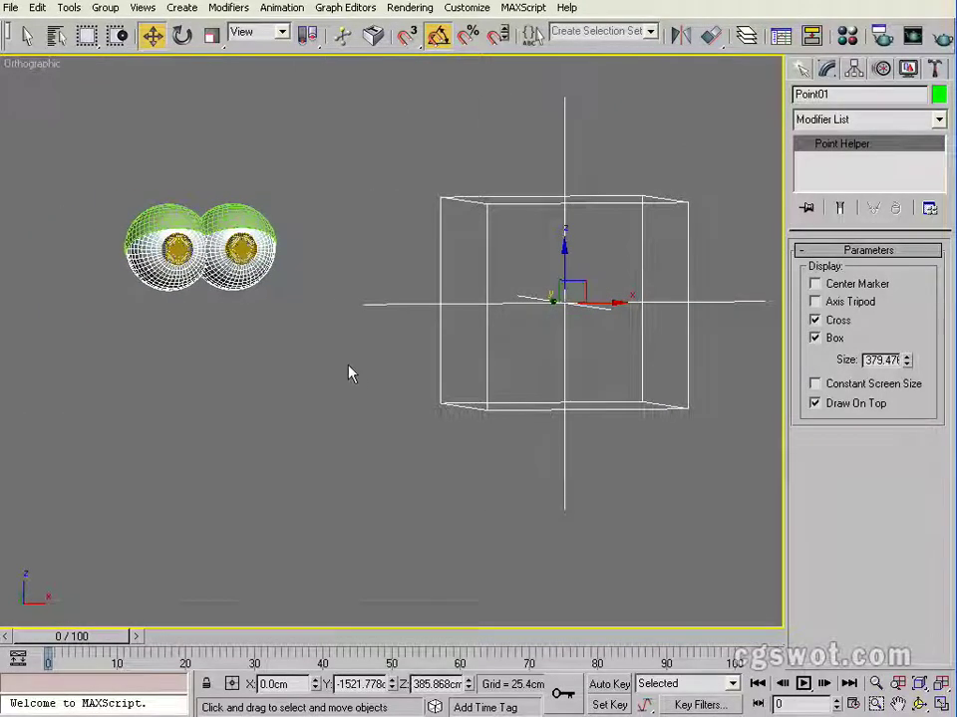
key("F3")
scroll(349, 369, "up", 3)
middle_click_drag(352, 368, 346, 353)
Step: Assign a LookAt Constraint as the rotation controller of Rt_EyeBall
left_click(257, 299)
left_click(86, 251)
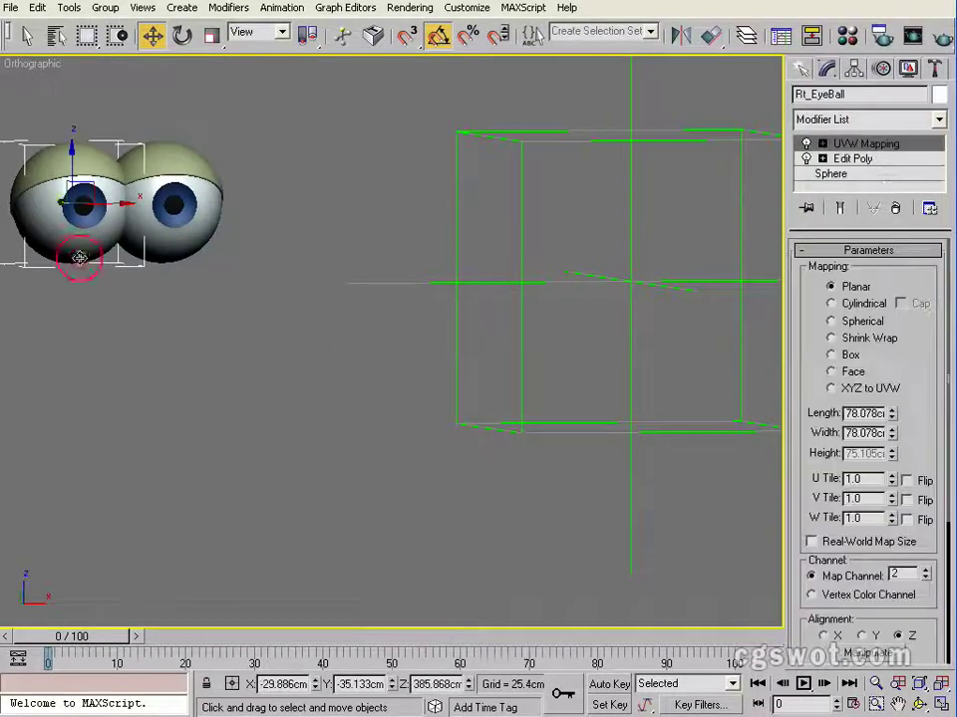
scroll(512, 264, "down", 2)
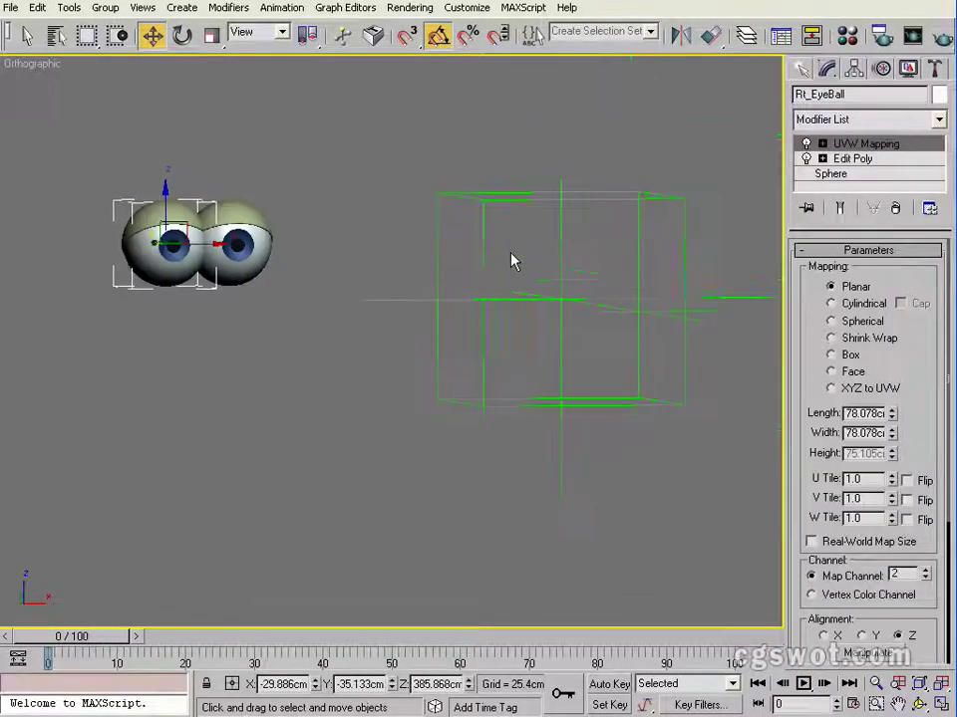
left_click(882, 72)
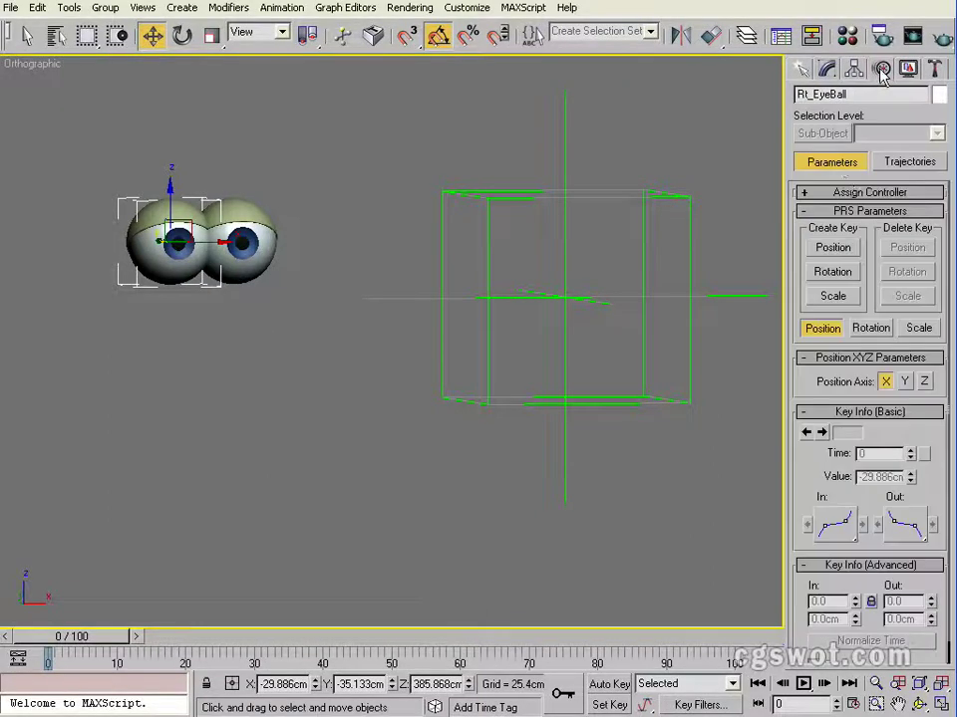
left_click(826, 195)
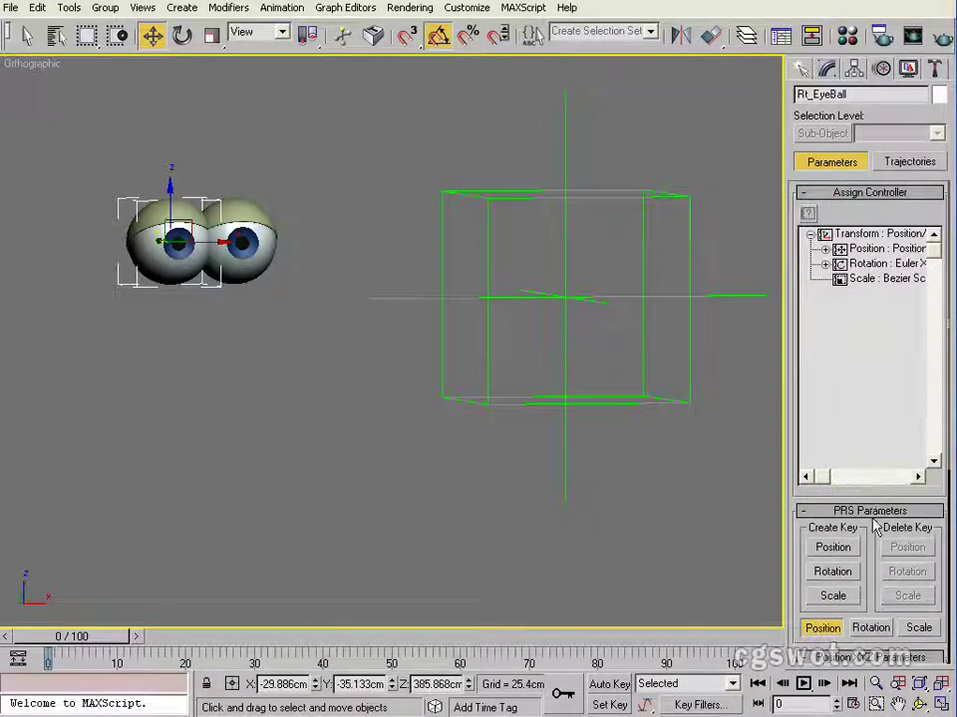
left_click(870, 264)
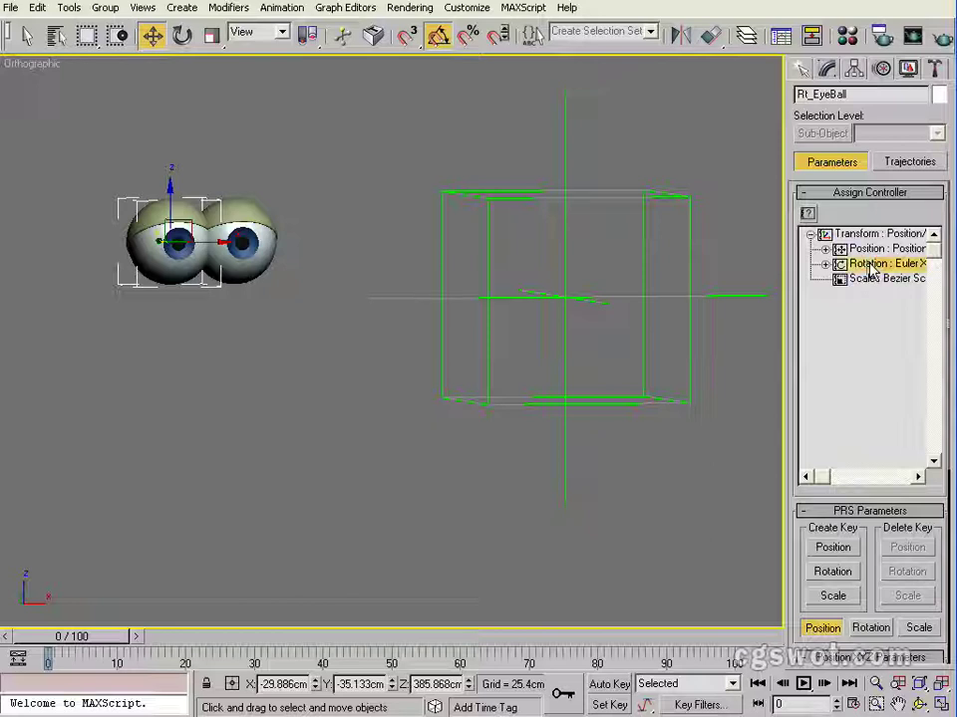
left_click(808, 214)
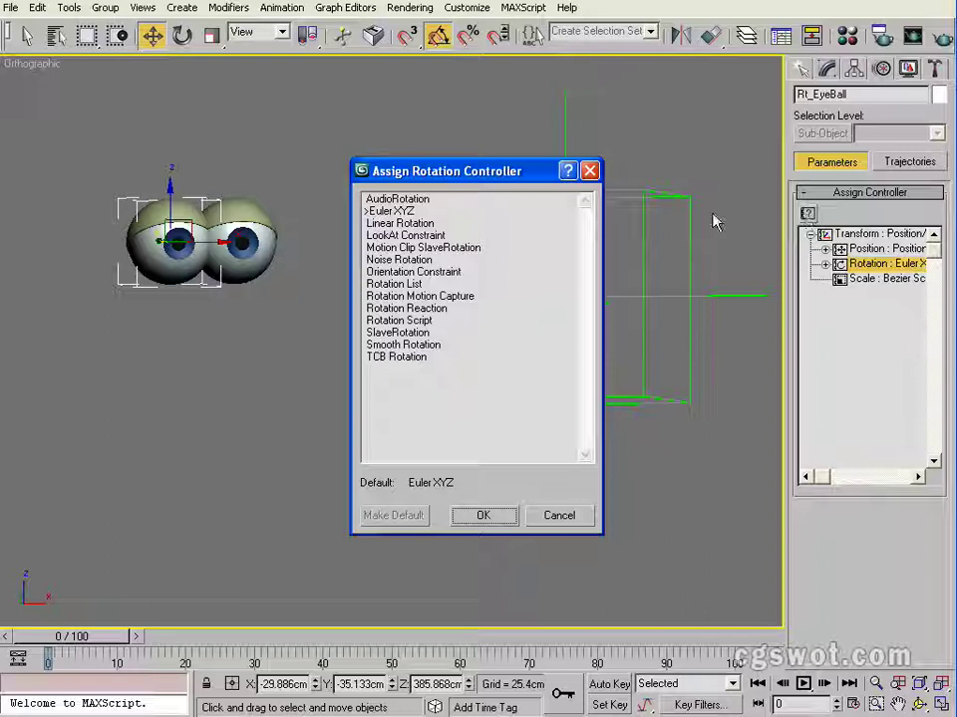
left_click(410, 237)
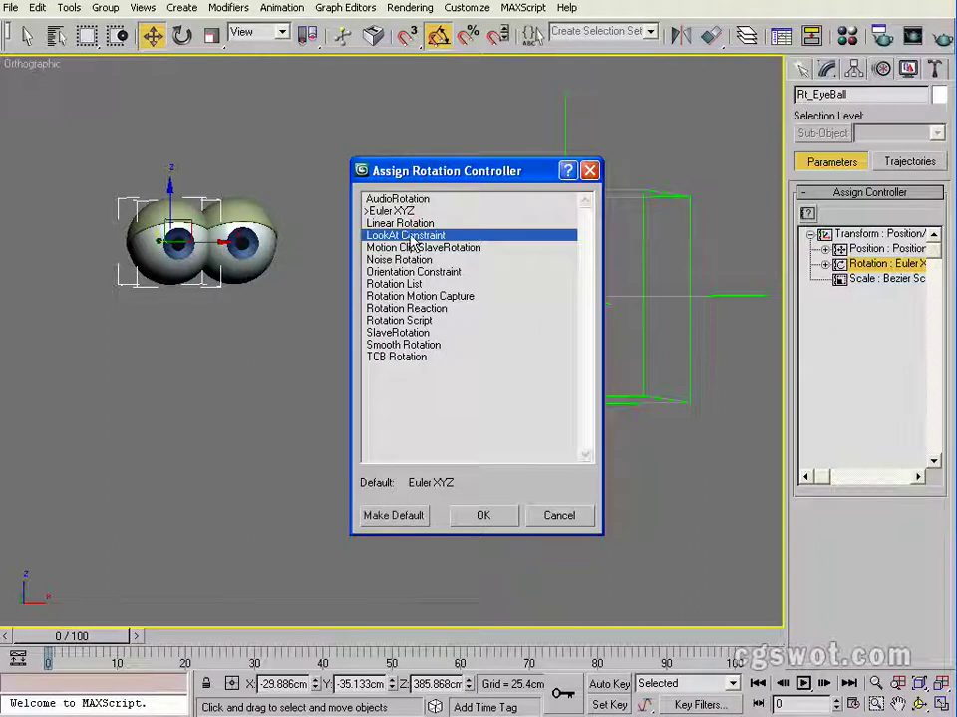
left_click(483, 516)
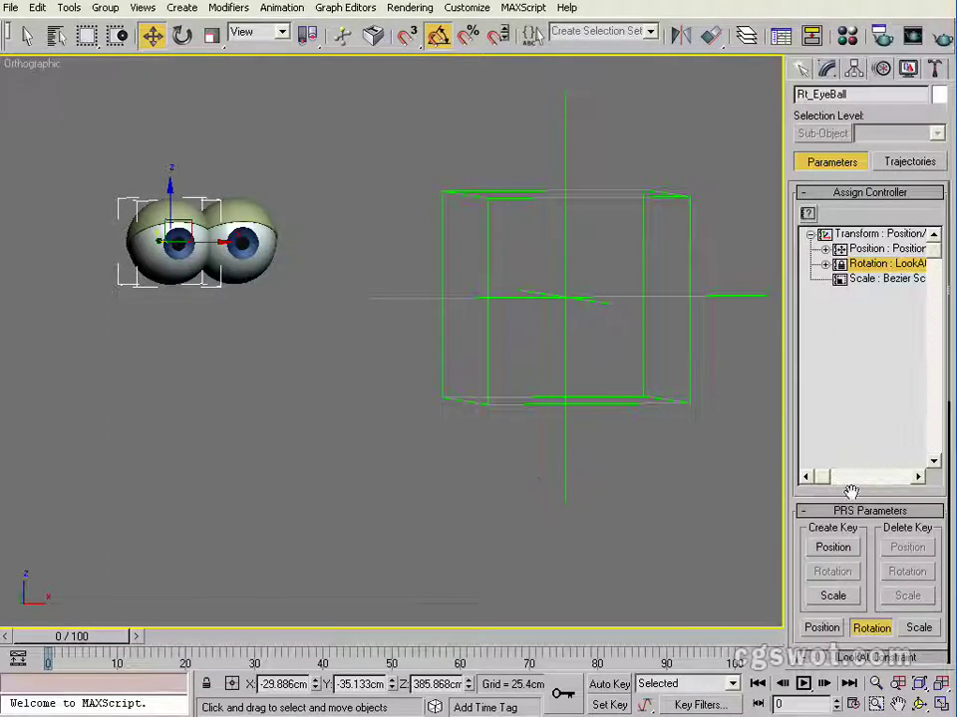
Step: Enable Keep Initial Offset on Rt_EyeBall's LookAt Constraint and add the Point01 helper as its target
left_click_drag(854, 507, 859, 172)
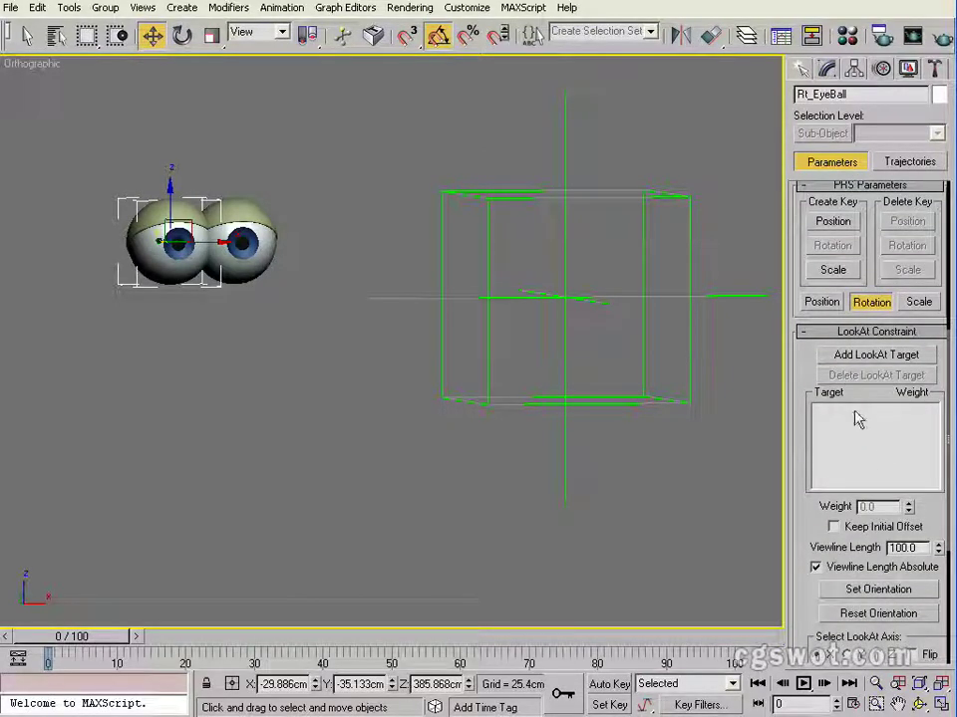
left_click(832, 527)
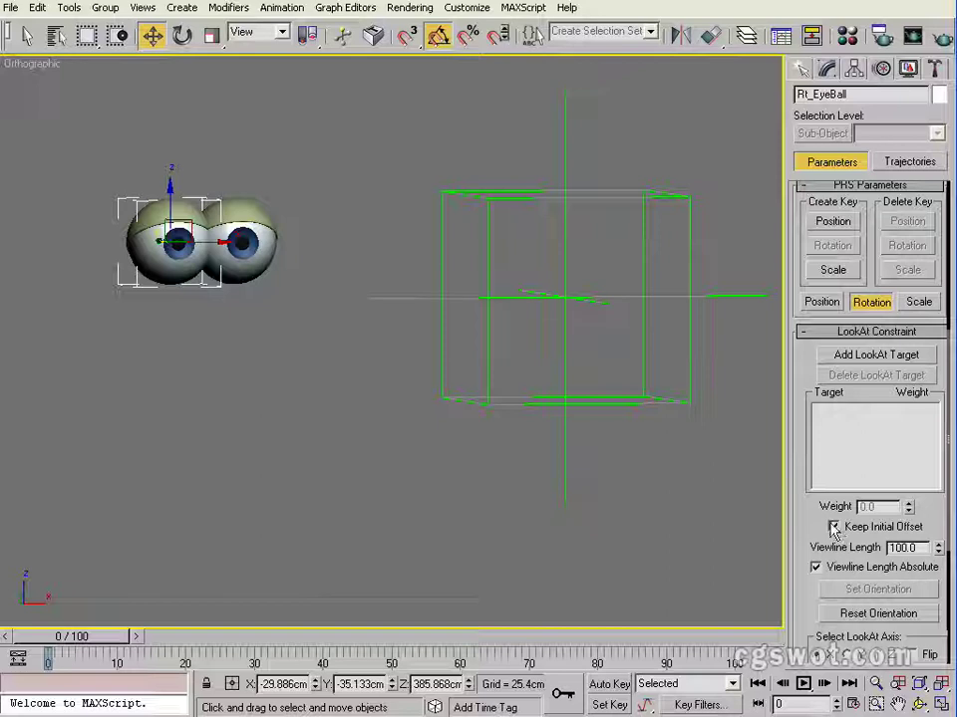
left_click(861, 357)
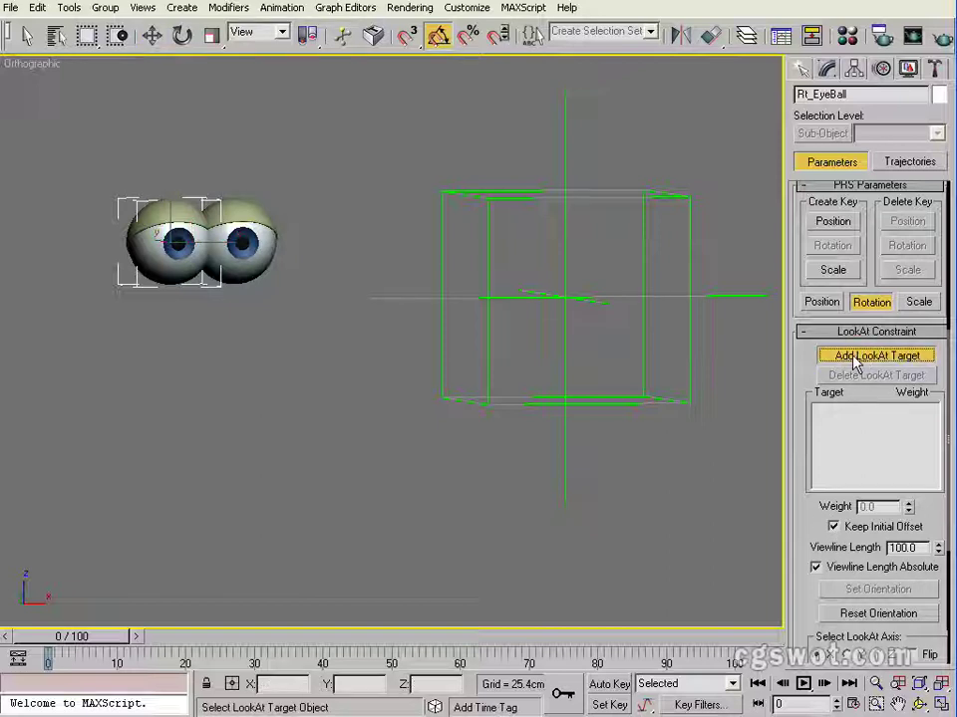
left_click(551, 404)
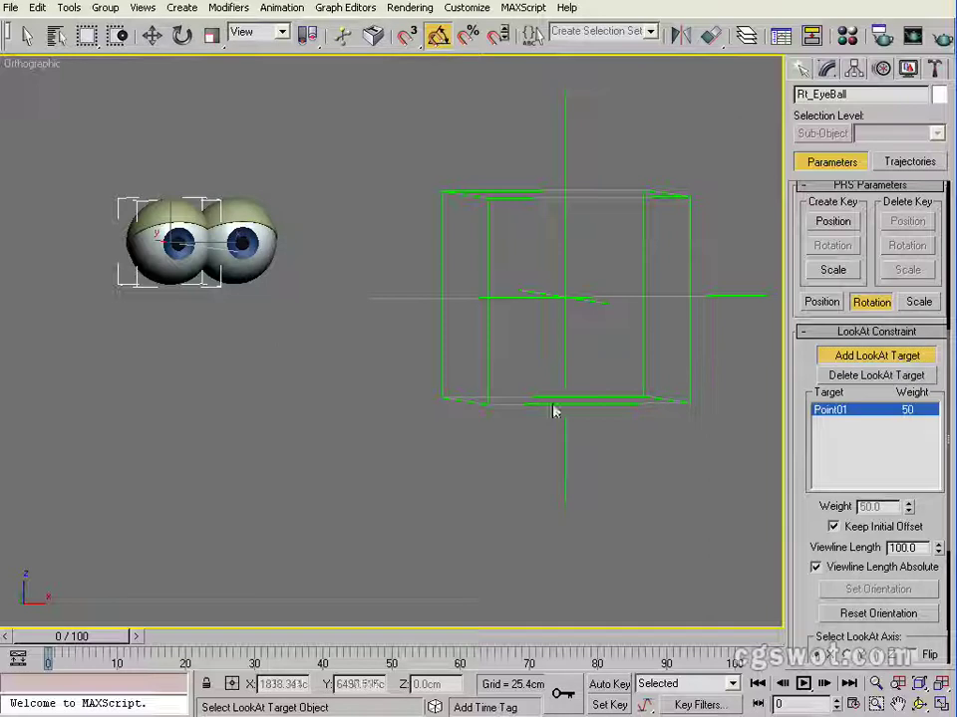
left_click(842, 357)
middle_click_drag(526, 352, 506, 365)
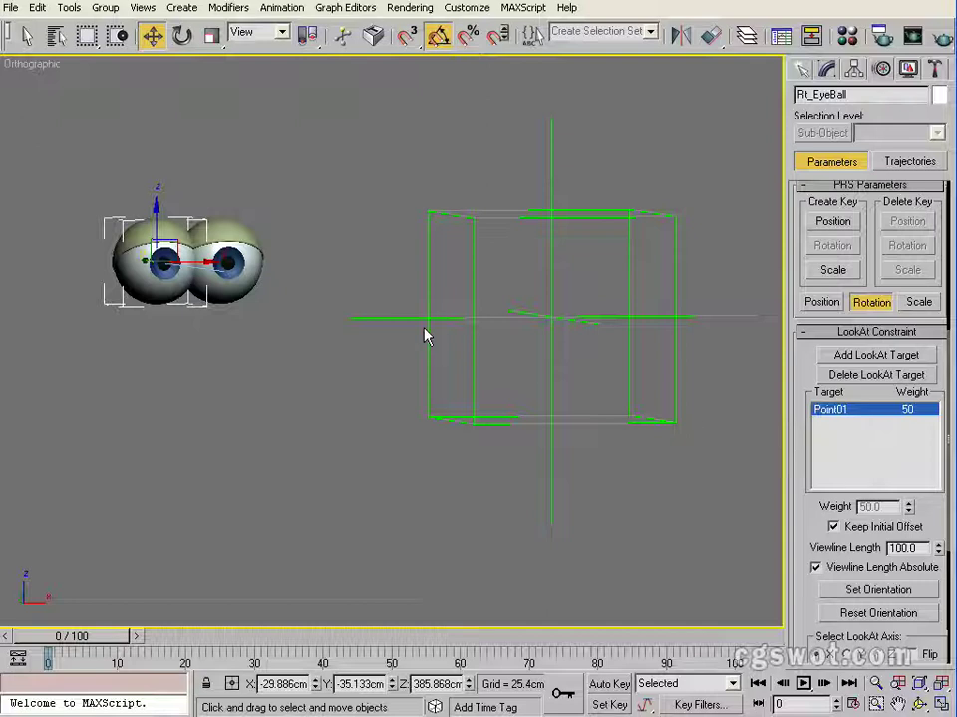
middle_click_drag(425, 336, 405, 367)
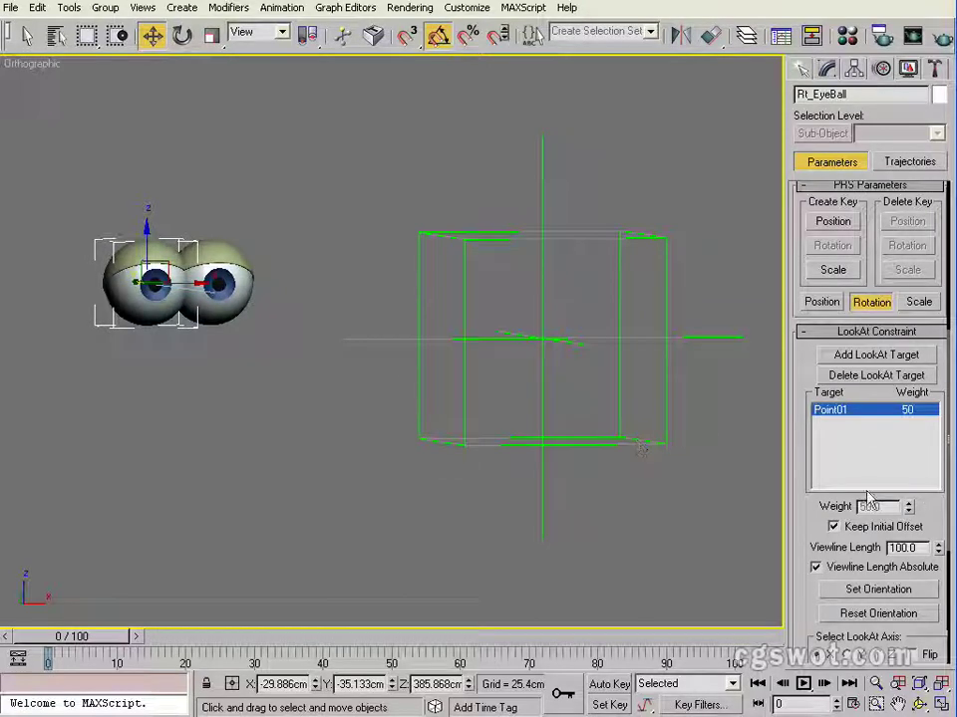
Step: Assign a LookAt Constraint as the rotation controller of Lft_EyeBall
left_click(219, 314)
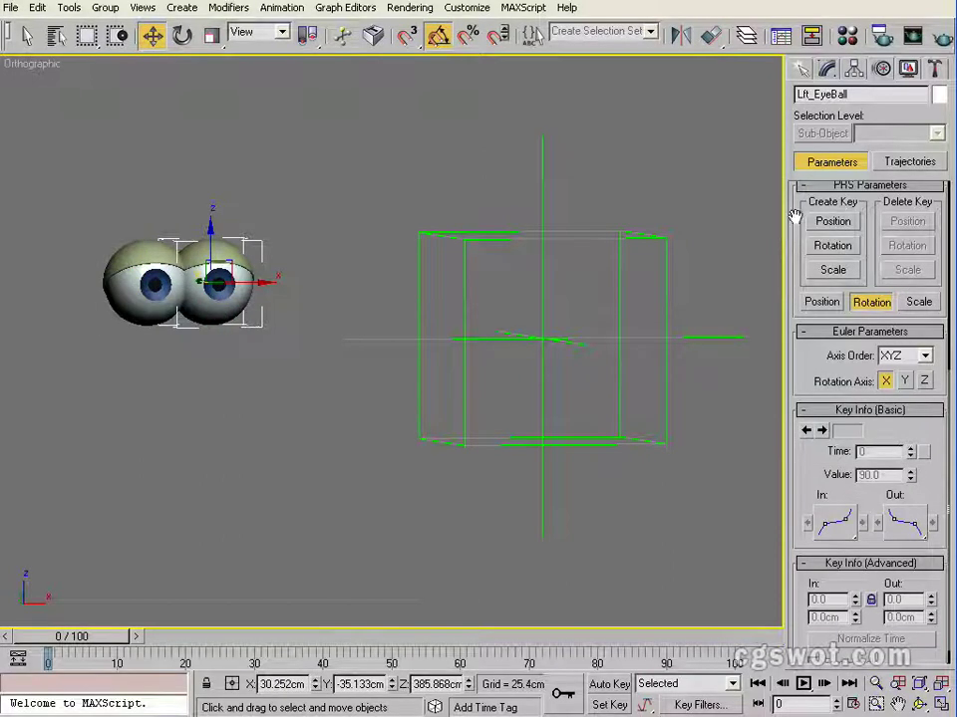
left_click_drag(795, 216, 794, 316)
left_click_drag(789, 269, 794, 476)
left_click(863, 257)
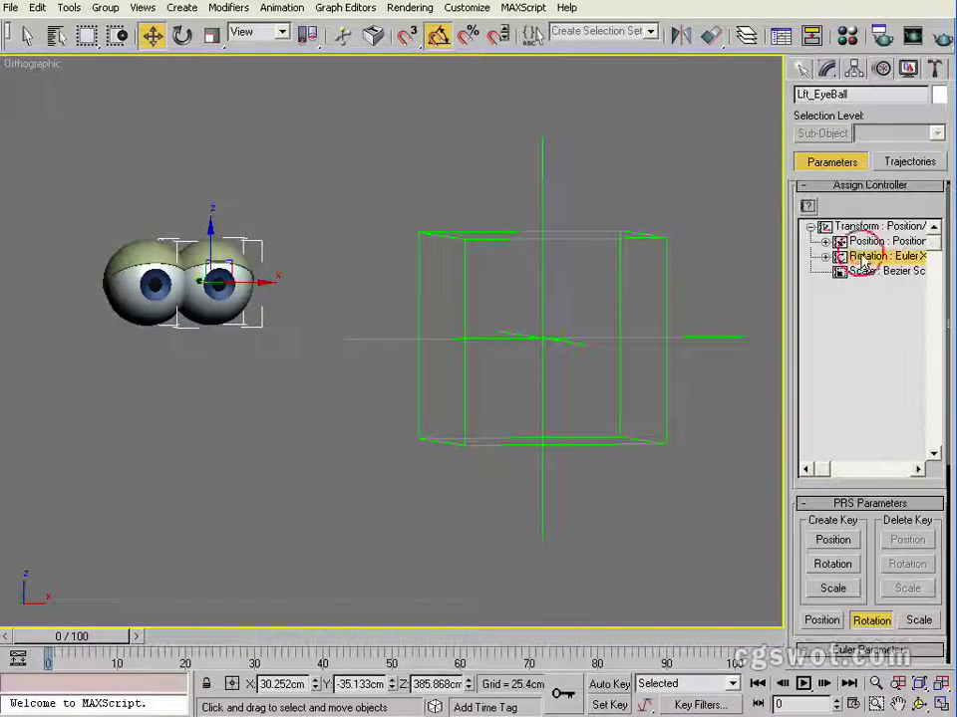
left_click(808, 207)
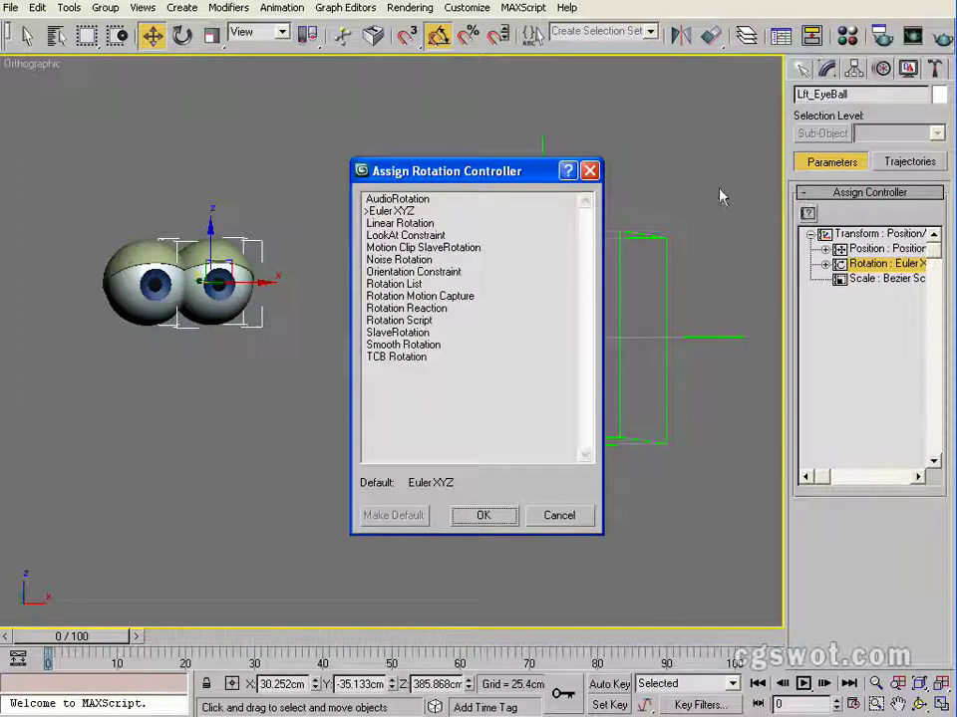
left_click_drag(508, 172, 631, 127)
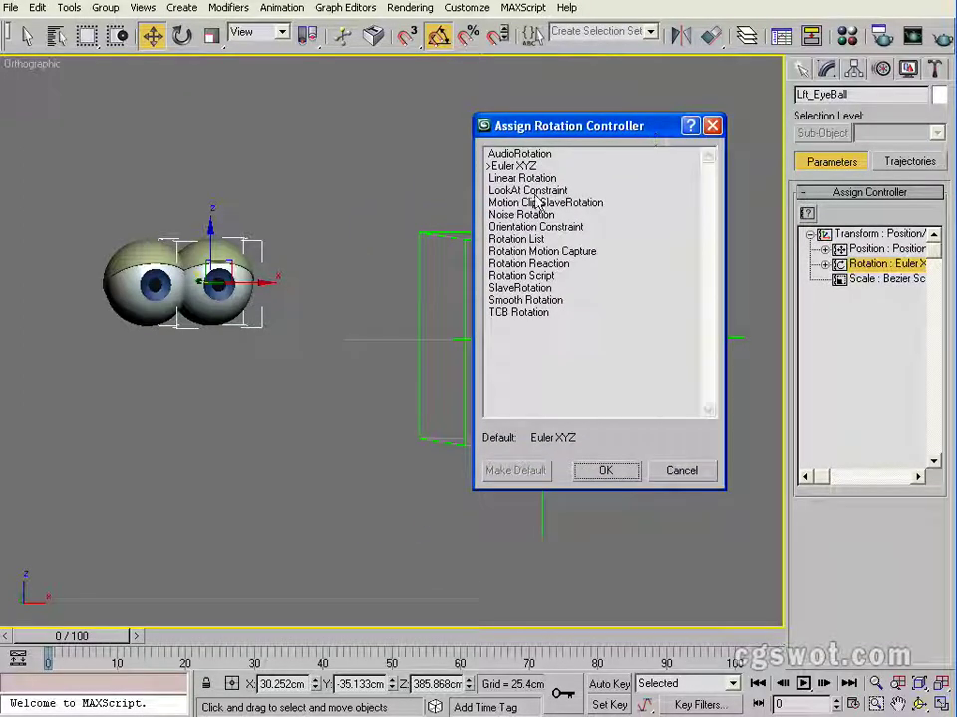
left_click(528, 190)
left_click(600, 472)
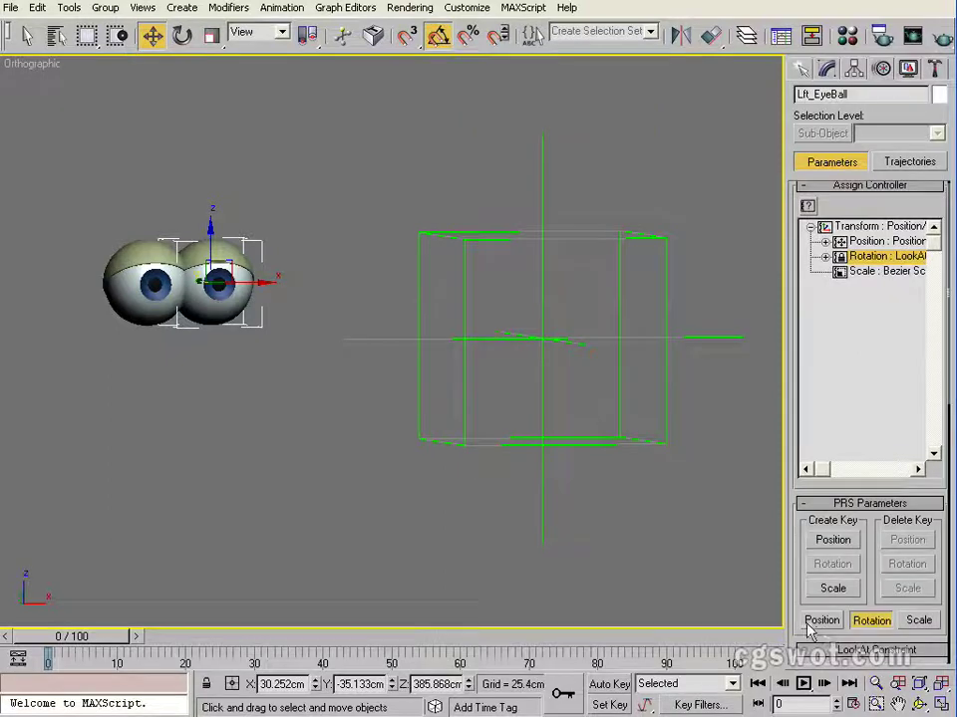
Step: Enable Keep Initial Offset on Lft_EyeBall's LookAt Constraint and add the Point01 helper as its target
left_click_drag(794, 662, 781, 303)
scroll(816, 385, "down", 1)
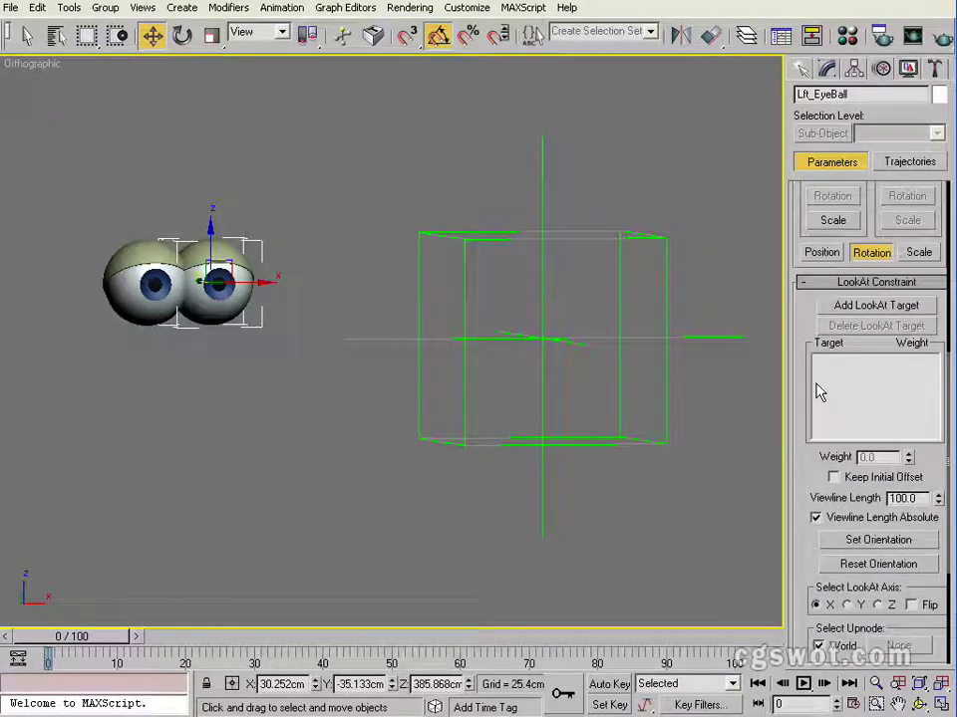
left_click(846, 479)
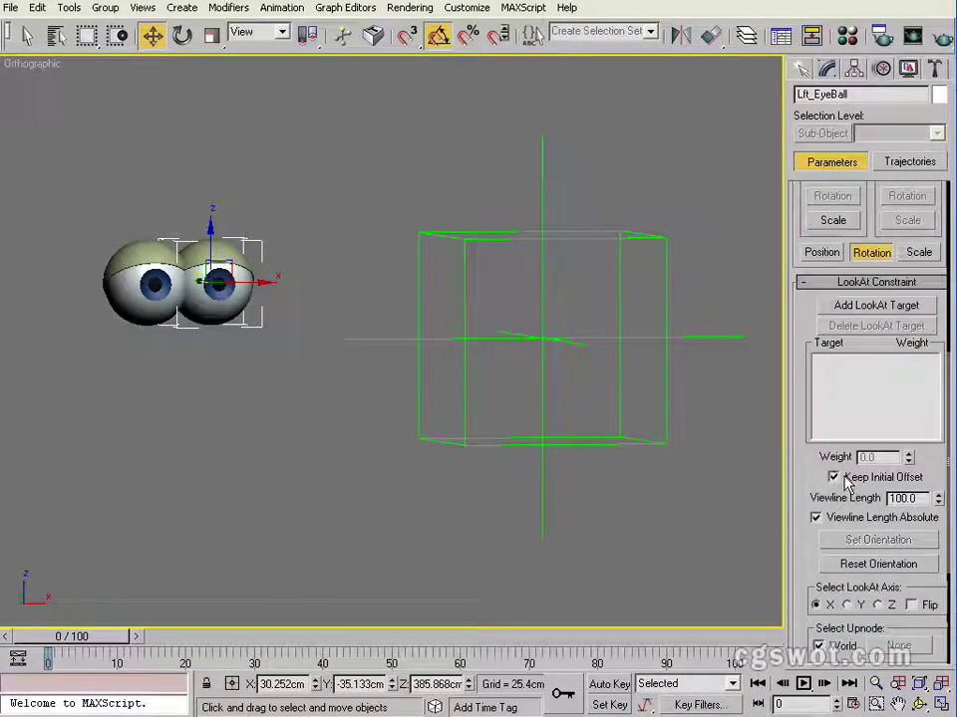
left_click(874, 307)
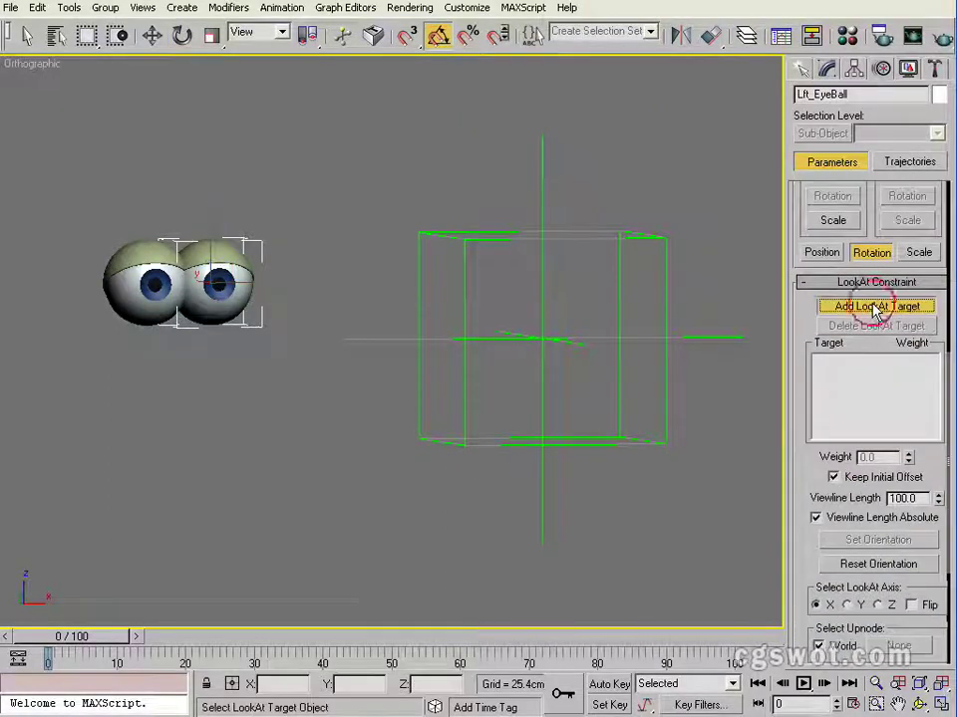
left_click(638, 446)
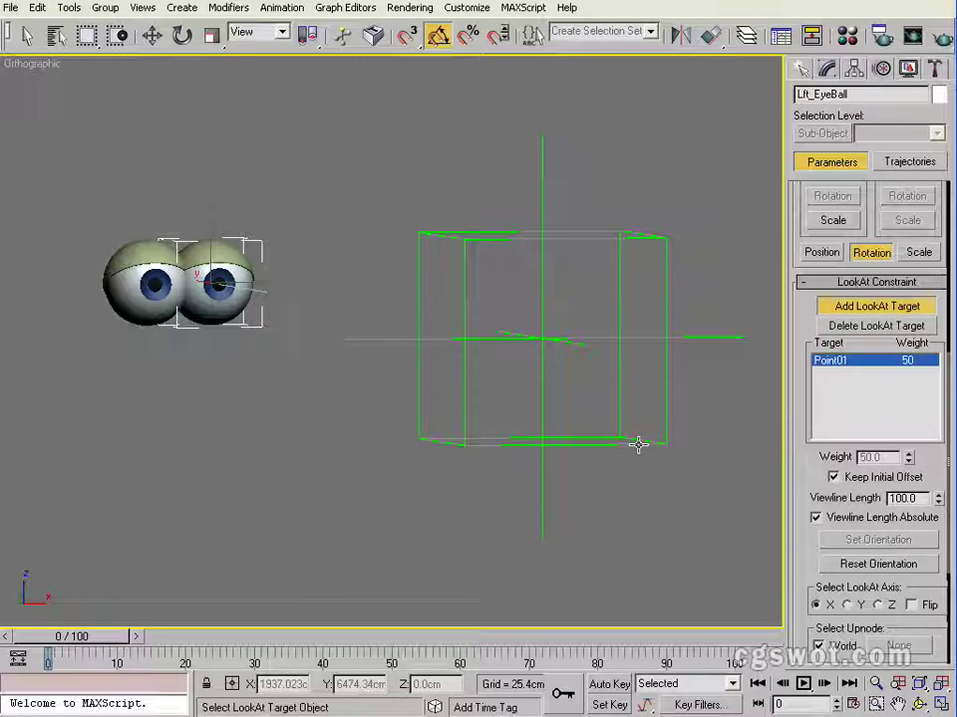
left_click(854, 309)
Step: Try moving the point helper in the XZ plane to test how the eyeballs track it
scroll(488, 309, "down", 2)
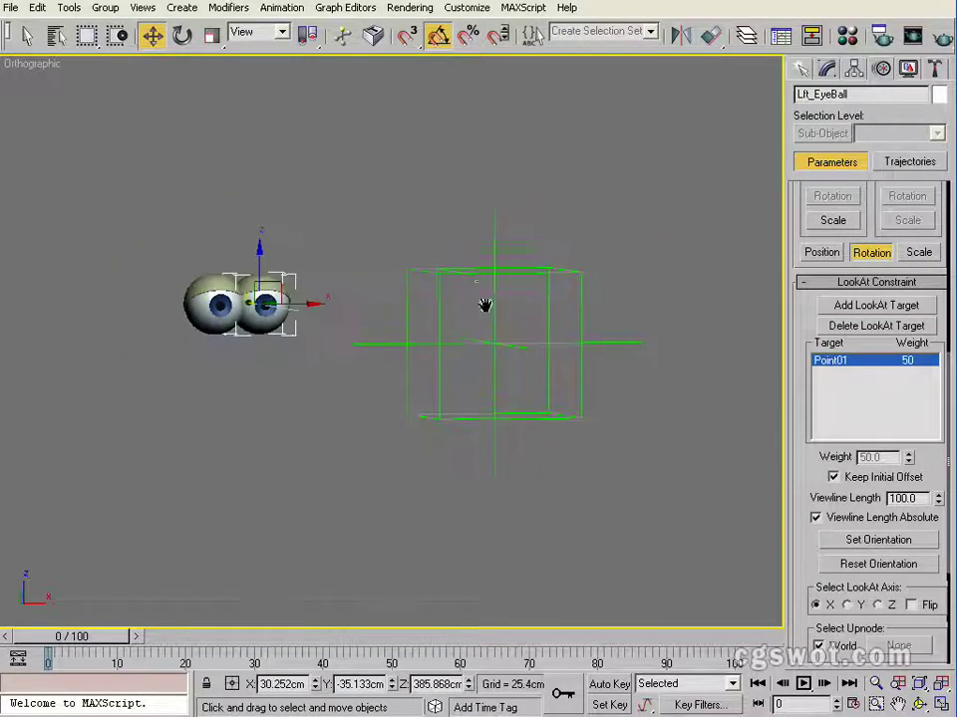
left_click(487, 271)
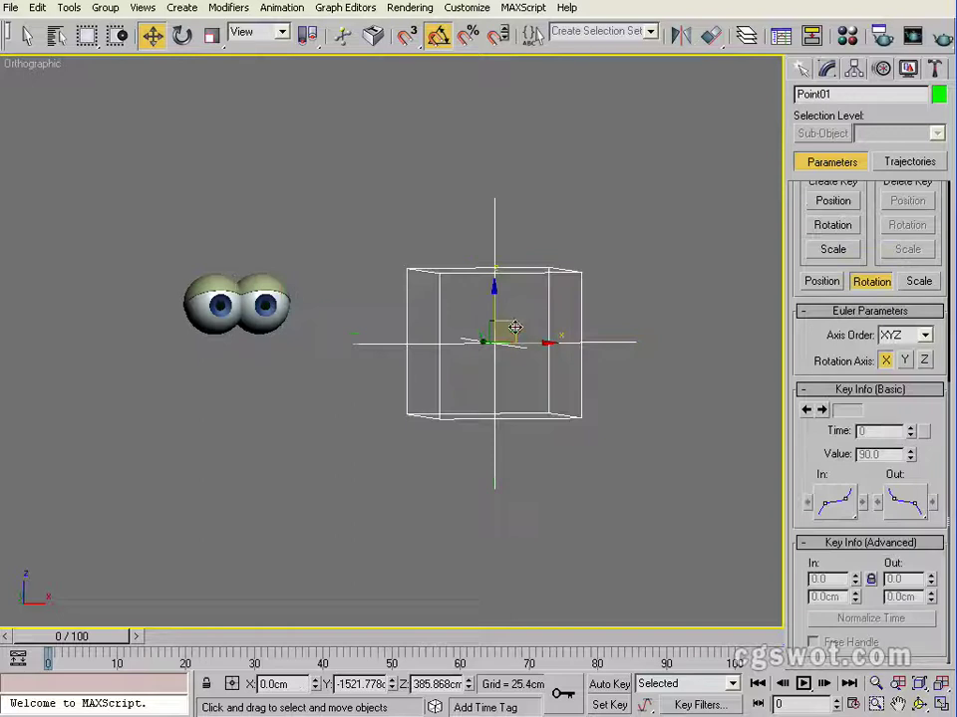
left_click_drag(523, 325, 502, 331)
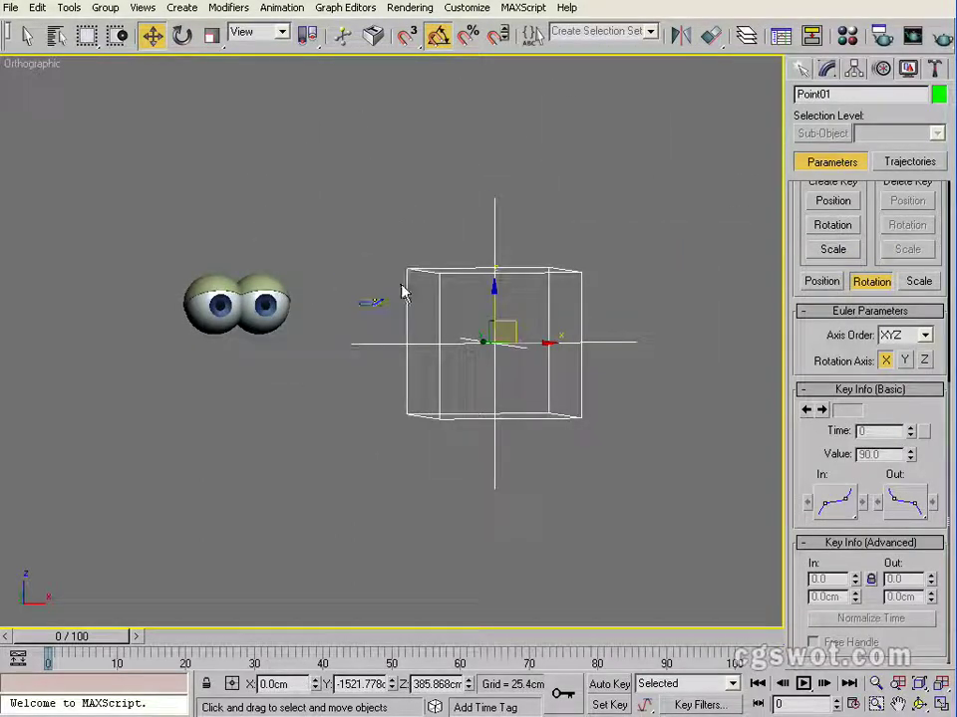
Step: Try raising the Point01 helper in the XZ plane and check whether the pupils and corneas turn with the eyeballs
scroll(271, 298, "up", 2)
middle_click_drag(299, 311, 581, 321)
scroll(538, 319, "up", 1)
scroll(476, 297, "down", 2)
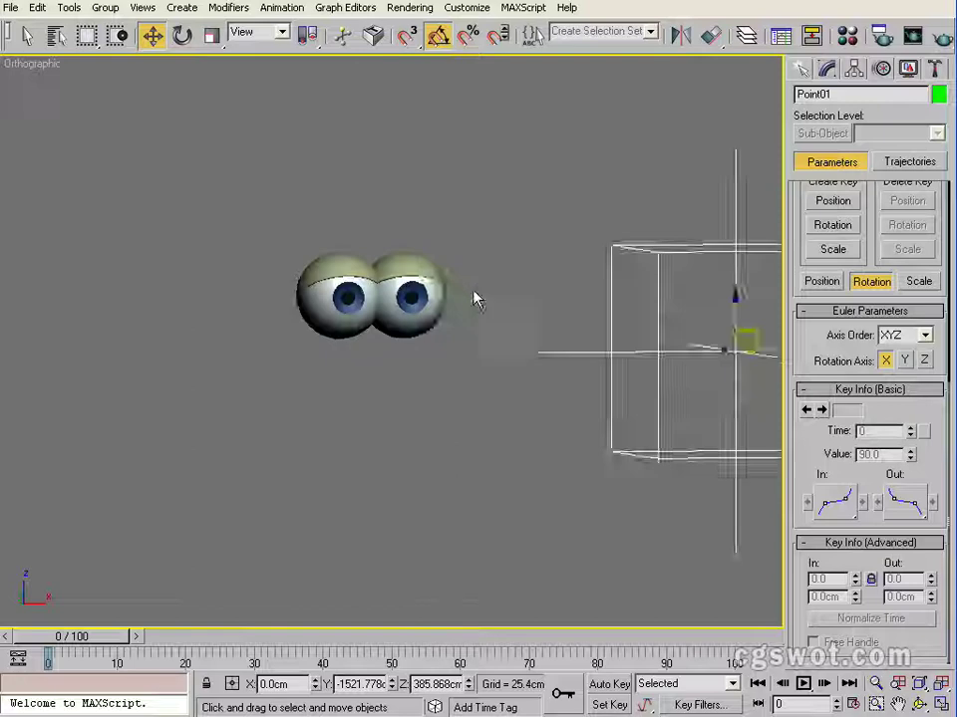
middle_click_drag(512, 310, 390, 311)
scroll(390, 311, "up", 2)
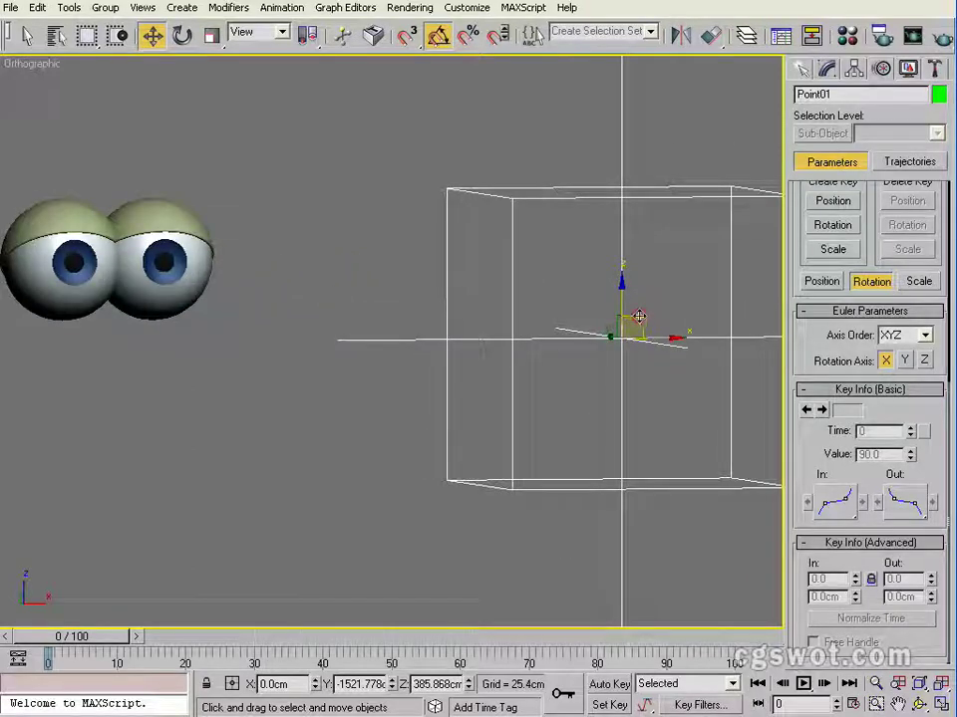
left_click_drag(638, 316, 619, 229)
right_click(597, 231)
middle_click_drag(344, 265, 583, 264)
scroll(468, 264, "up", 4)
middle_click_drag(449, 249, 531, 391)
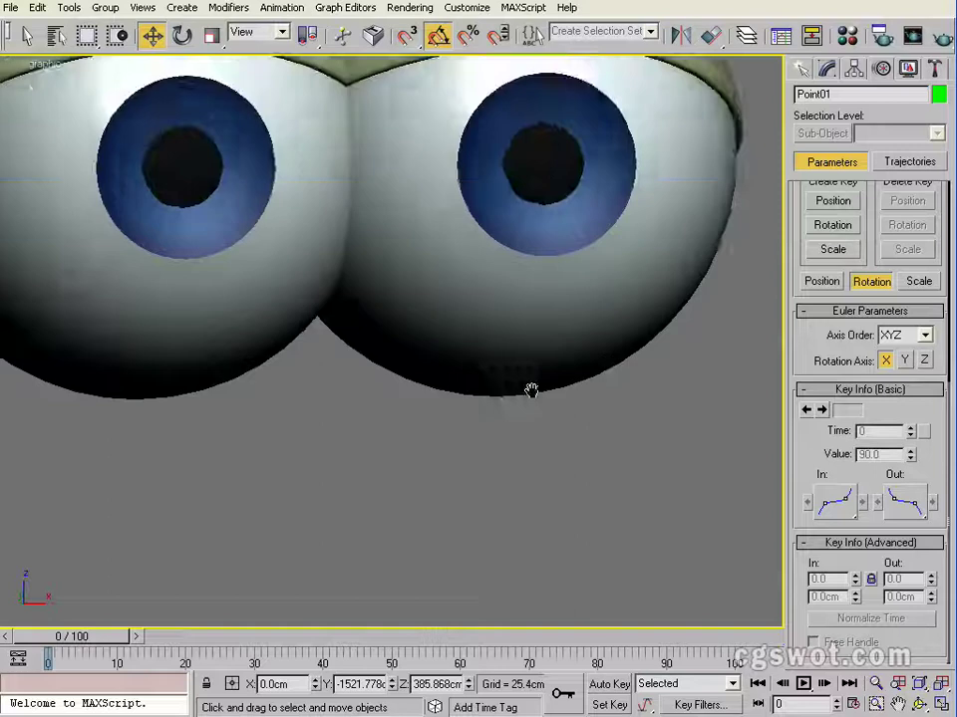
scroll(412, 441, "down", 4)
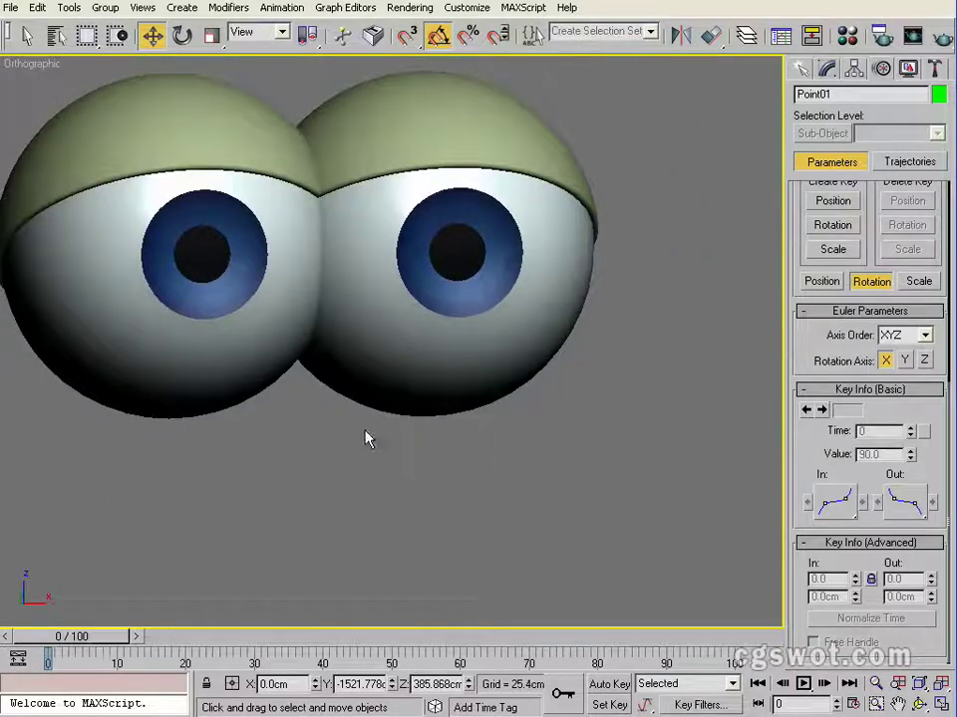
key("shift+g")
key("shift+g")
Step: Link Rt_Cornea to its parent Rt_EyeBall in wireframe display with Select and Link
left_click(144, 330)
middle_click_drag(156, 365, 293, 403, "alt")
scroll(335, 307, "up", 4)
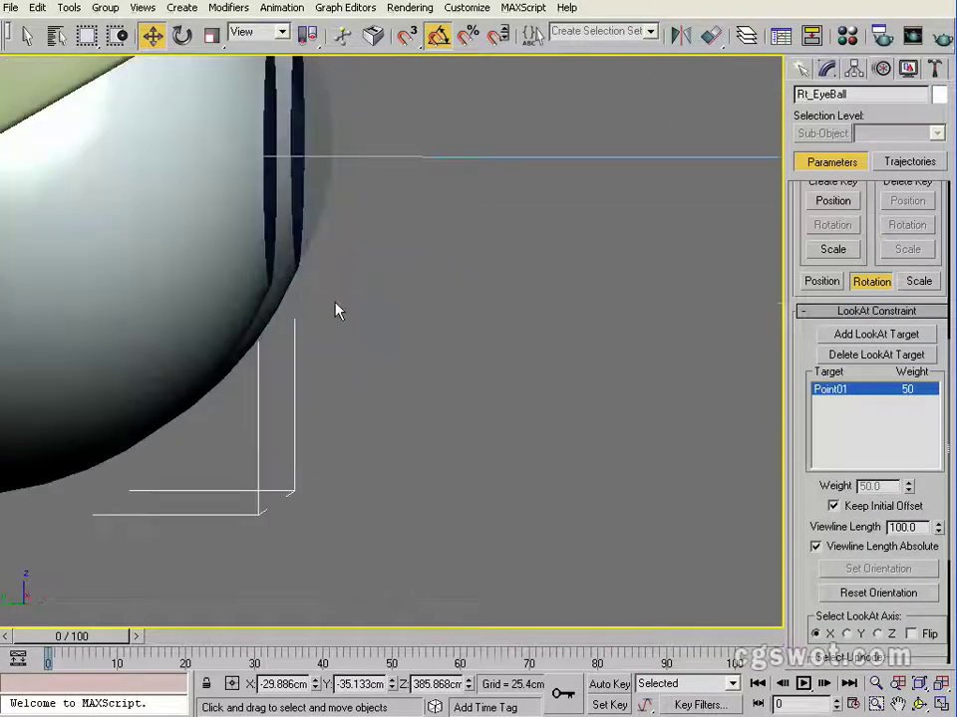
mouse_move(336, 310)
middle_mouse_down("alt")
mouse_move(327, 378)
mouse_move(318, 372)
mouse_move(353, 443)
mouse_move(317, 400)
mouse_move(433, 489)
mouse_move(412, 497)
mouse_move(503, 559)
mouse_move(479, 563)
mouse_move(462, 464)
mouse_move(434, 438)
middle_mouse_up("alt")
key("F3")
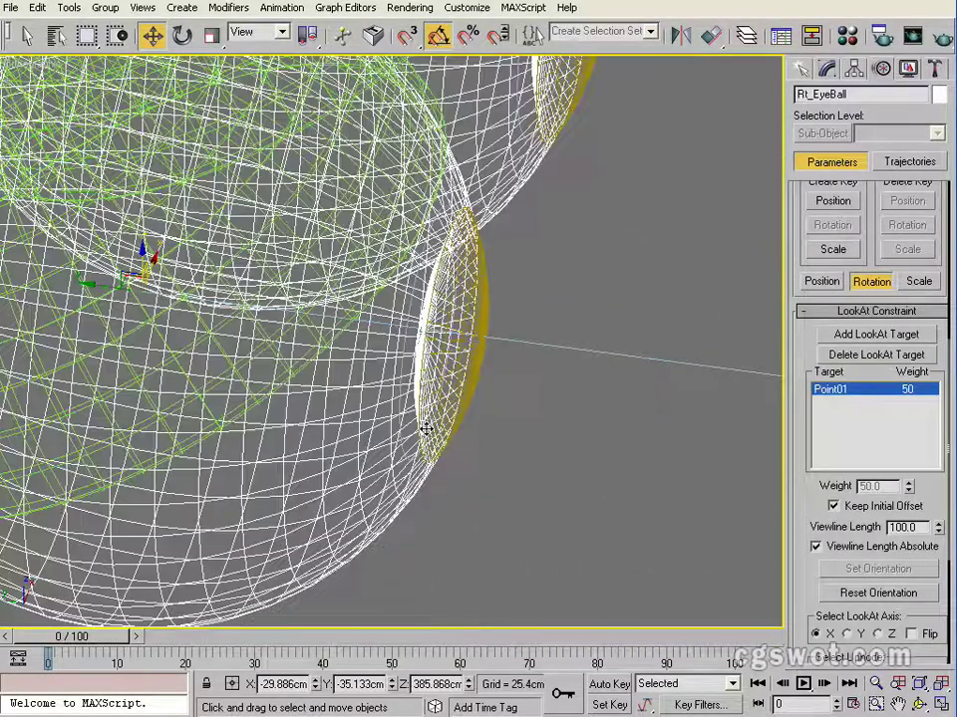
left_click(478, 376)
middle_click_drag(479, 376, 588, 468, "alt")
left_click_drag(249, 46, 429, 50)
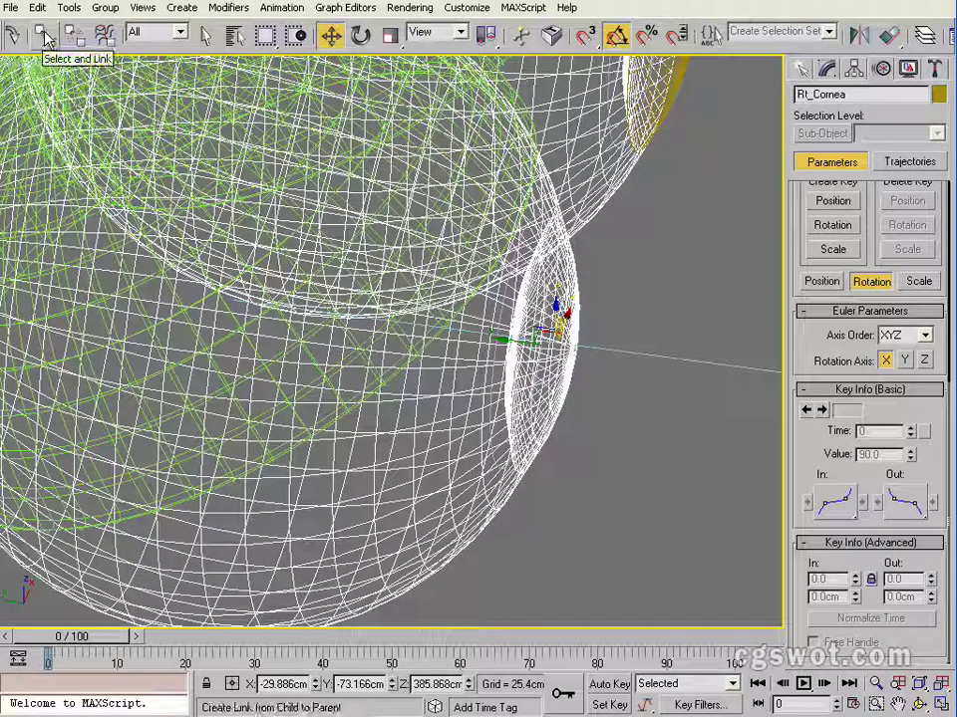
left_click(44, 36)
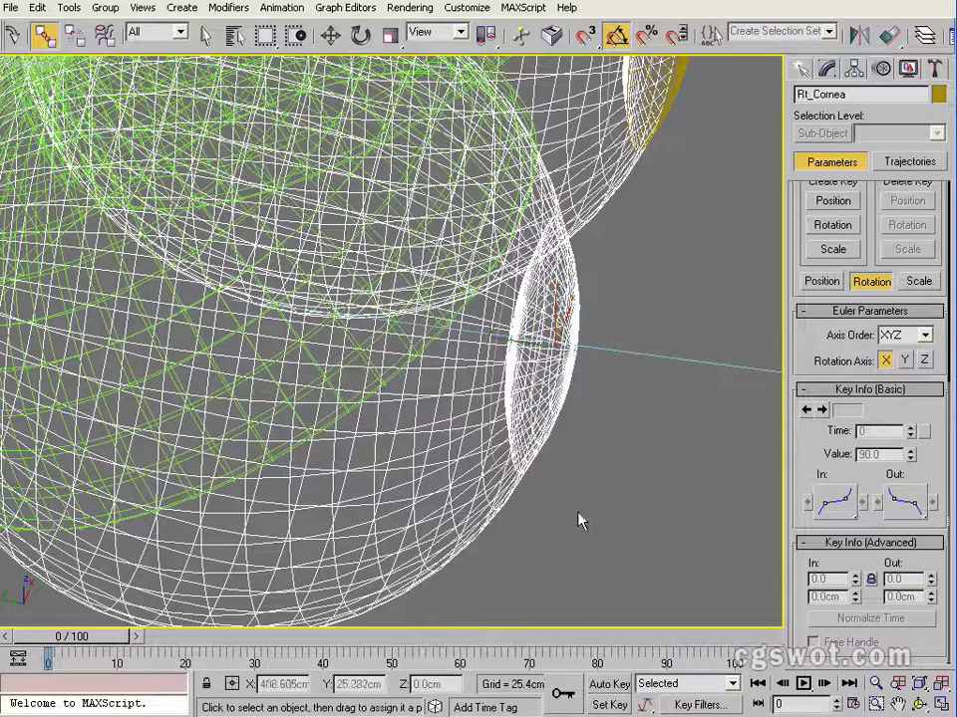
left_click_drag(576, 414, 582, 426)
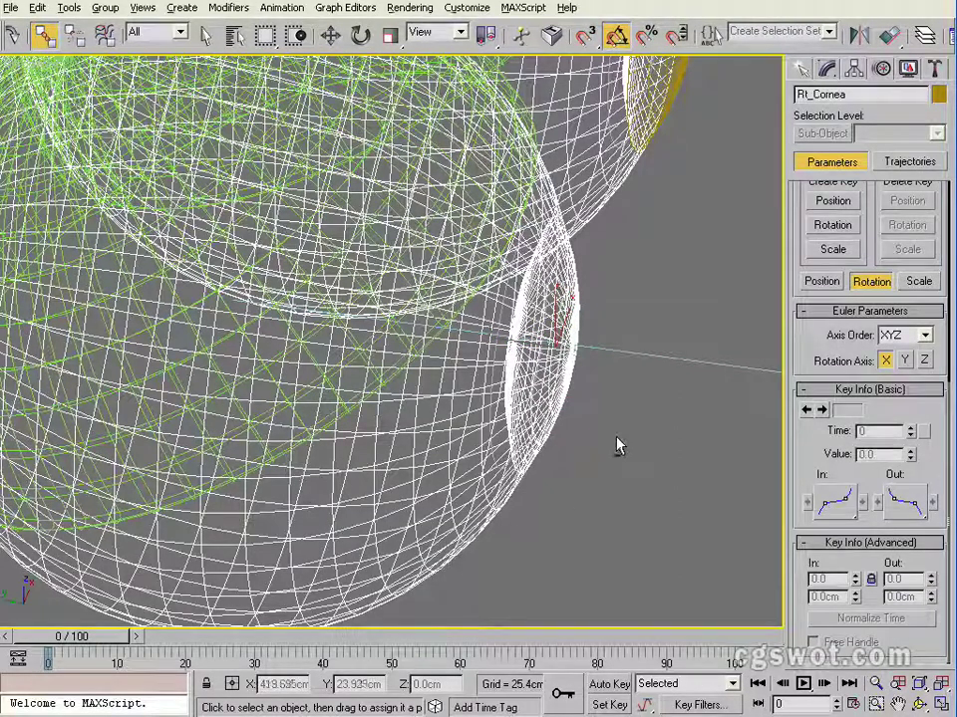
Step: Link Rt_Pupil to Rt_EyeBall and check the eyeball's hierarchy in the Scene Explorer
middle_click_drag(616, 447, 534, 418, "alt")
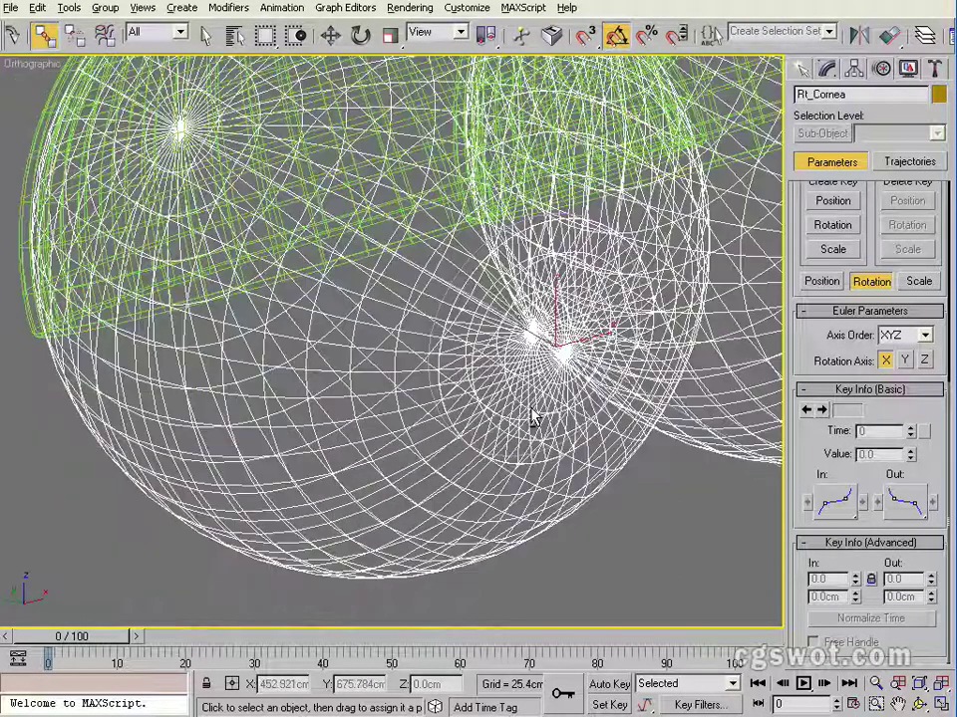
left_click(433, 327)
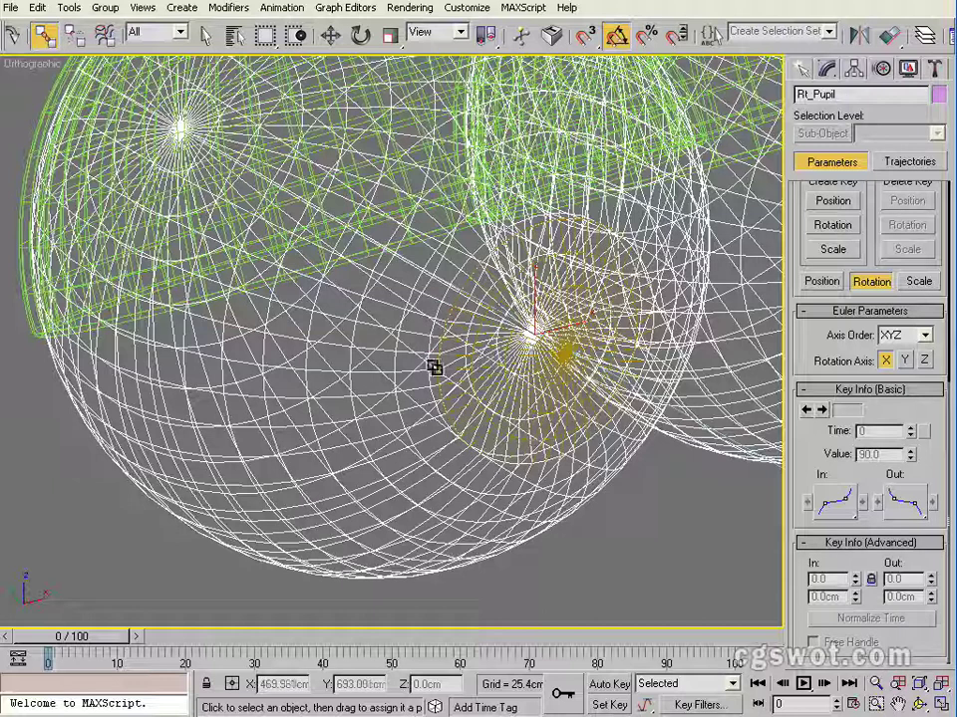
middle_click_drag(577, 335, 506, 413, "alt")
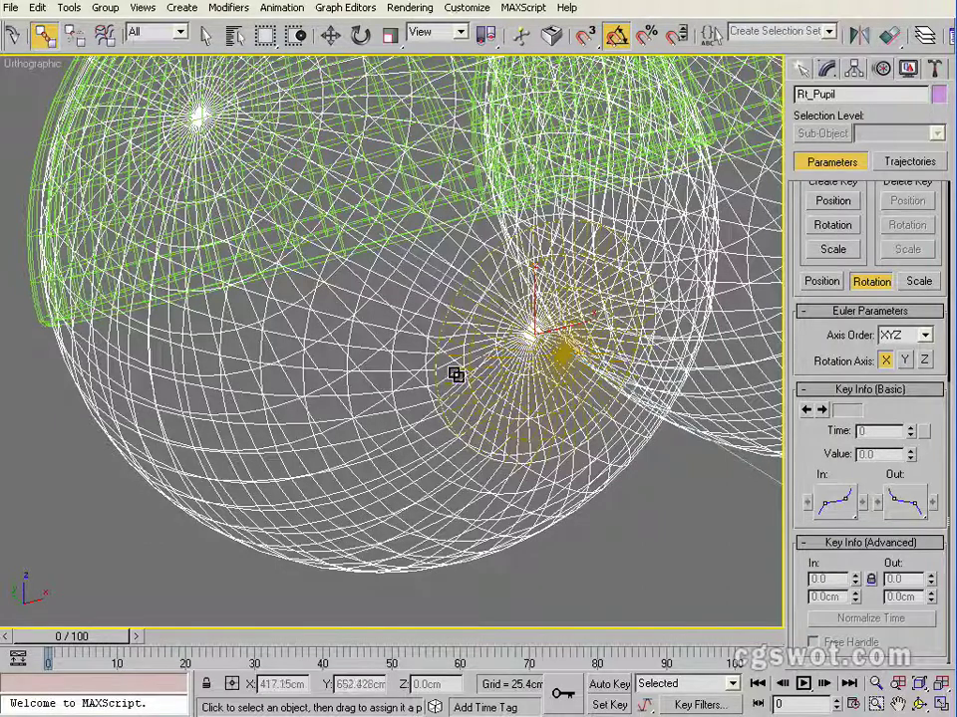
middle_click_drag(452, 403, 376, 283, "alt")
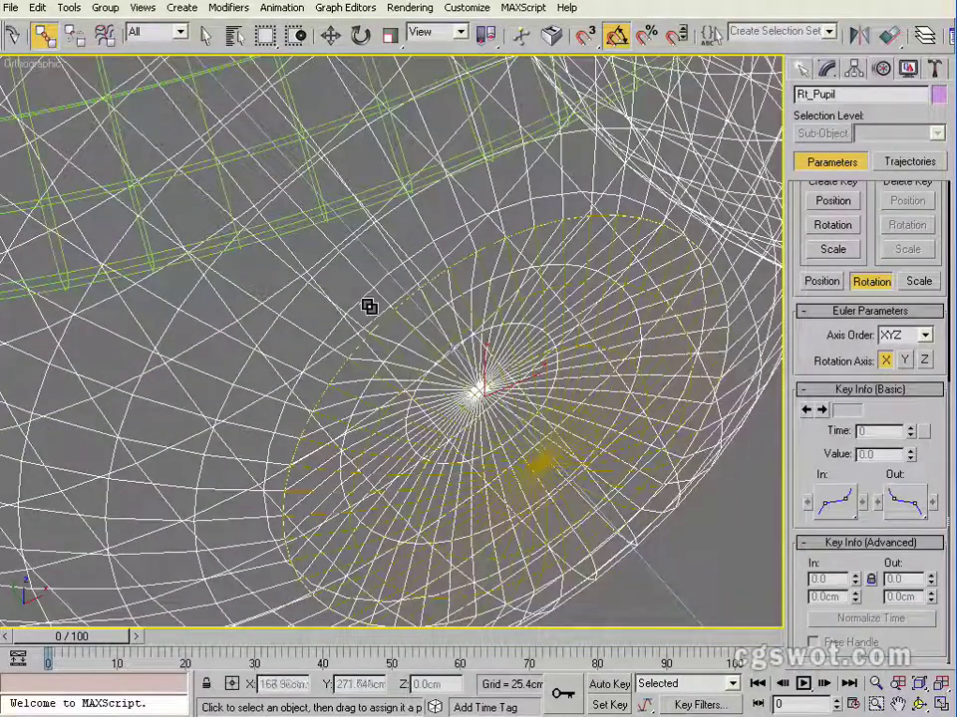
key("ctrl+alt+o")
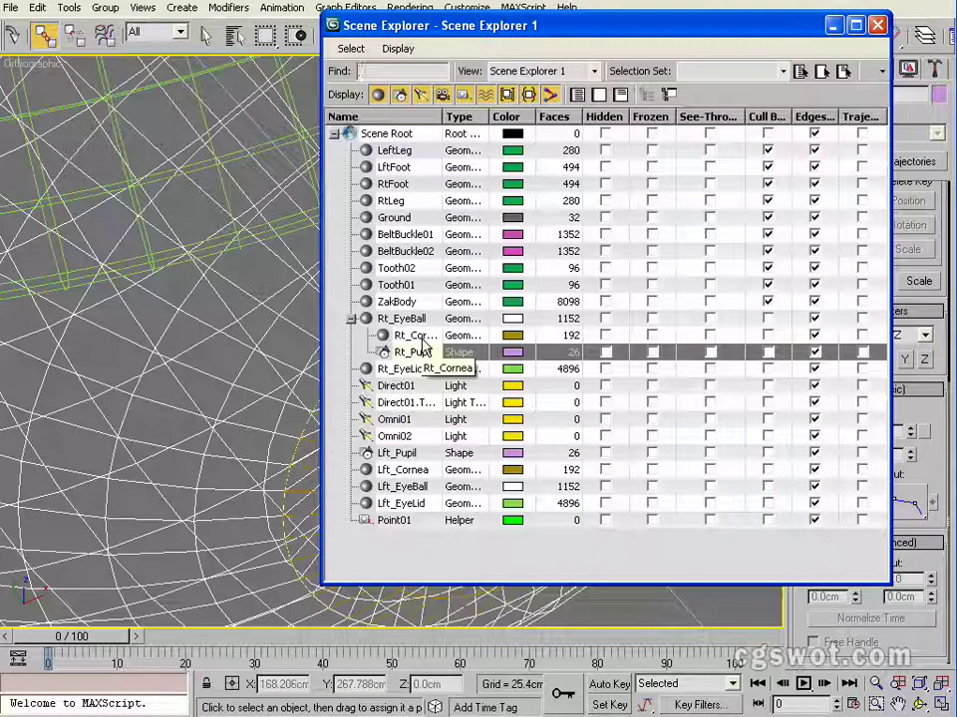
left_click(876, 24)
key("z")
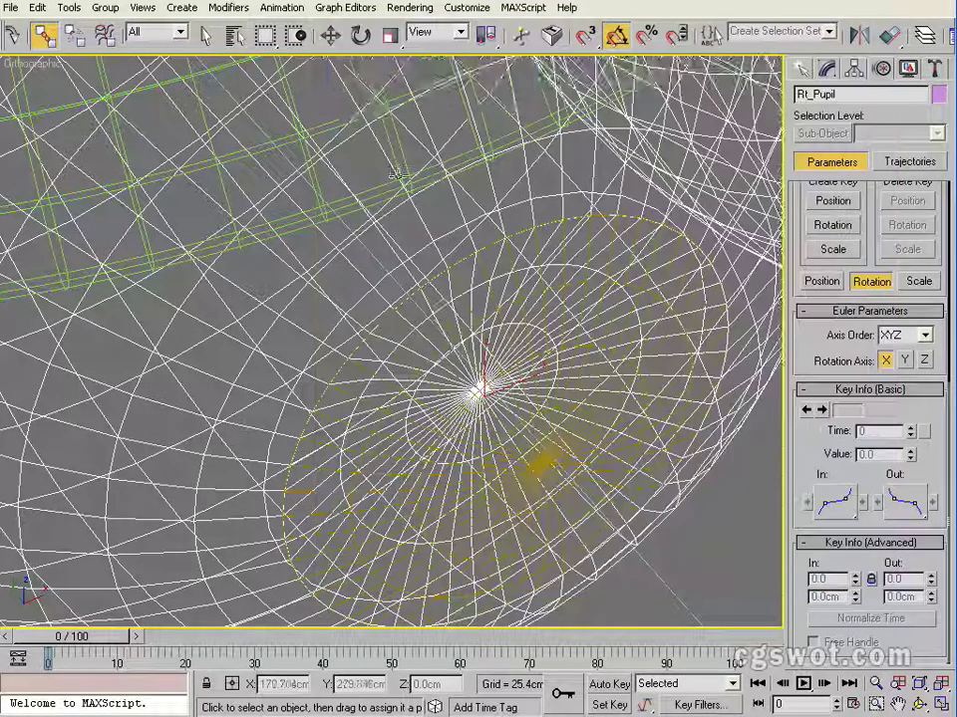
Step: Assign Rt_EyeBall as the parent of Rt_Pupil by name through the Select Parent list
middle_click_drag(422, 290, 423, 280)
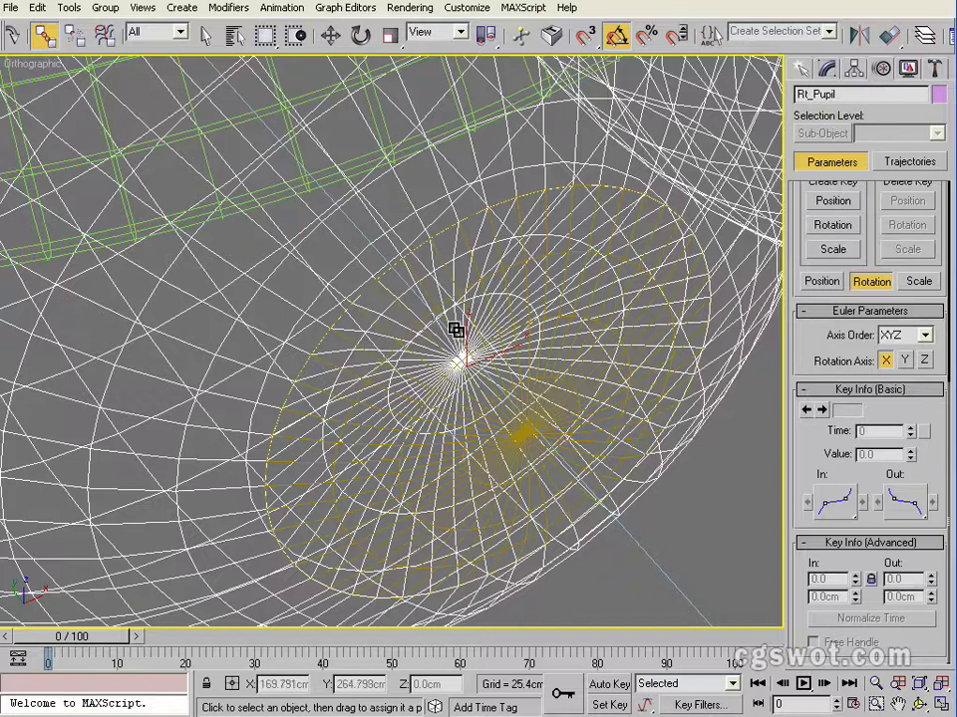
scroll(449, 330, "down", 3)
middle_click_drag(446, 329, 441, 320)
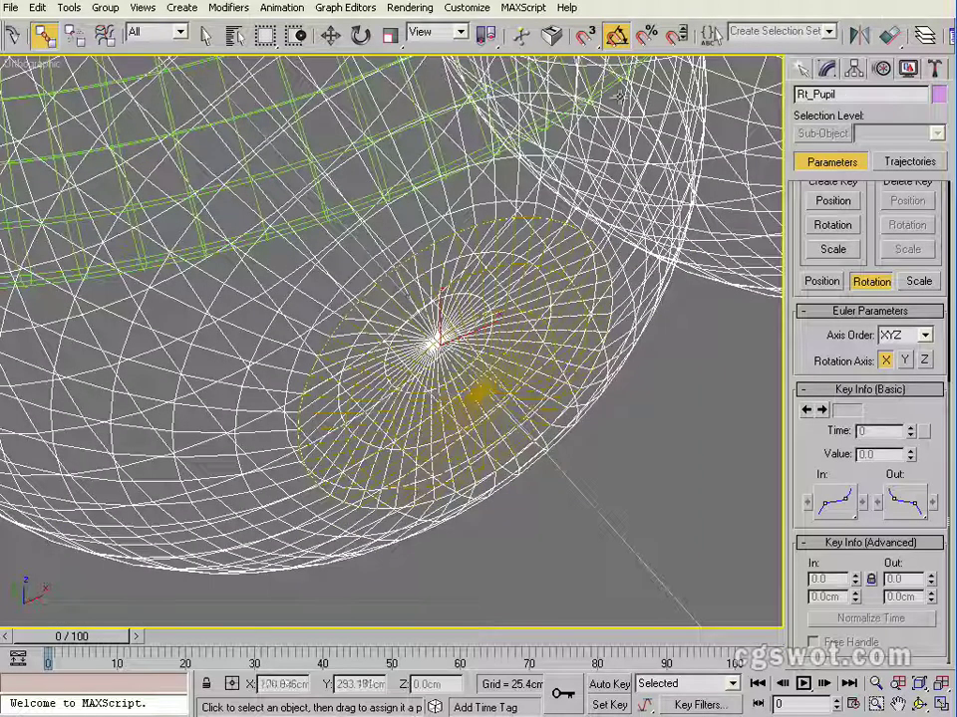
left_click(235, 36)
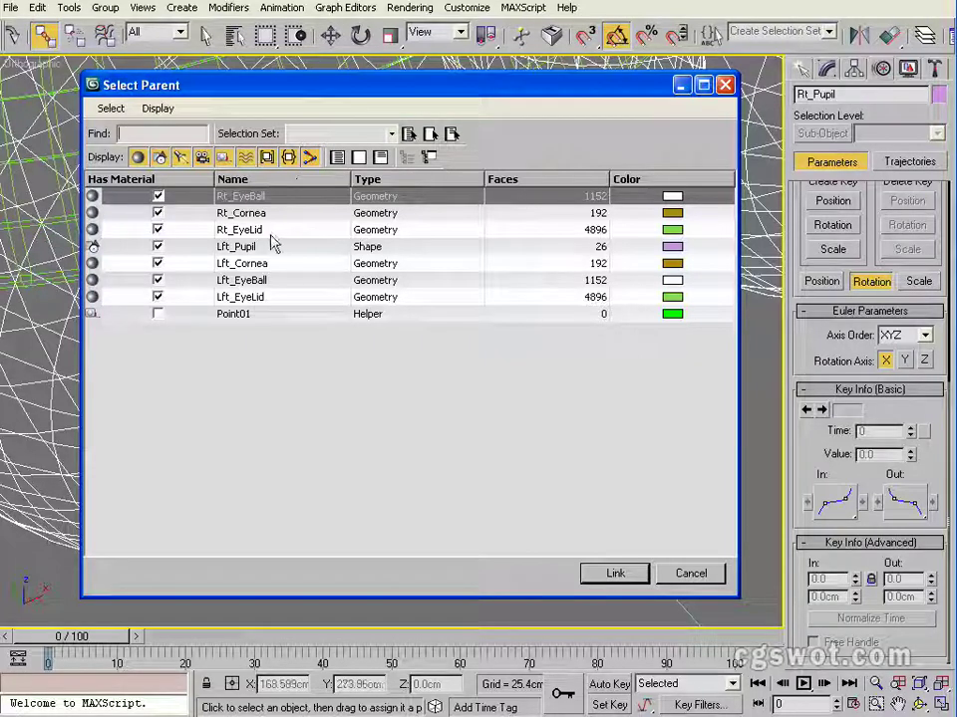
left_click(273, 197)
left_click(620, 574)
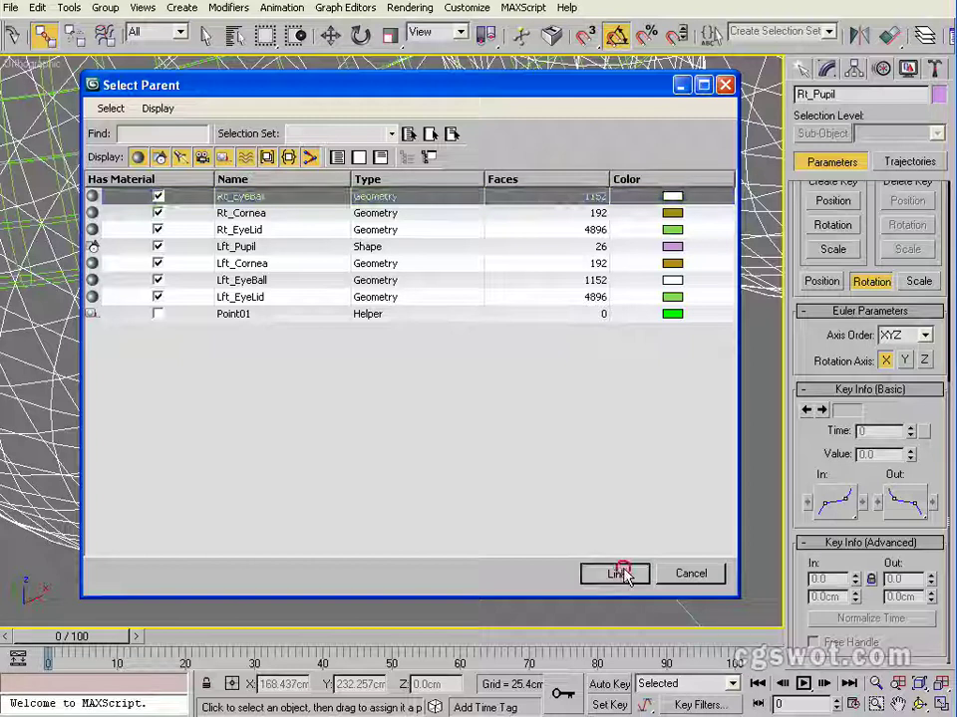
Step: Return to shaded display and try moving Point01 in the XZ plane to test the linked right cornea and pupil
scroll(480, 418, "down", 8)
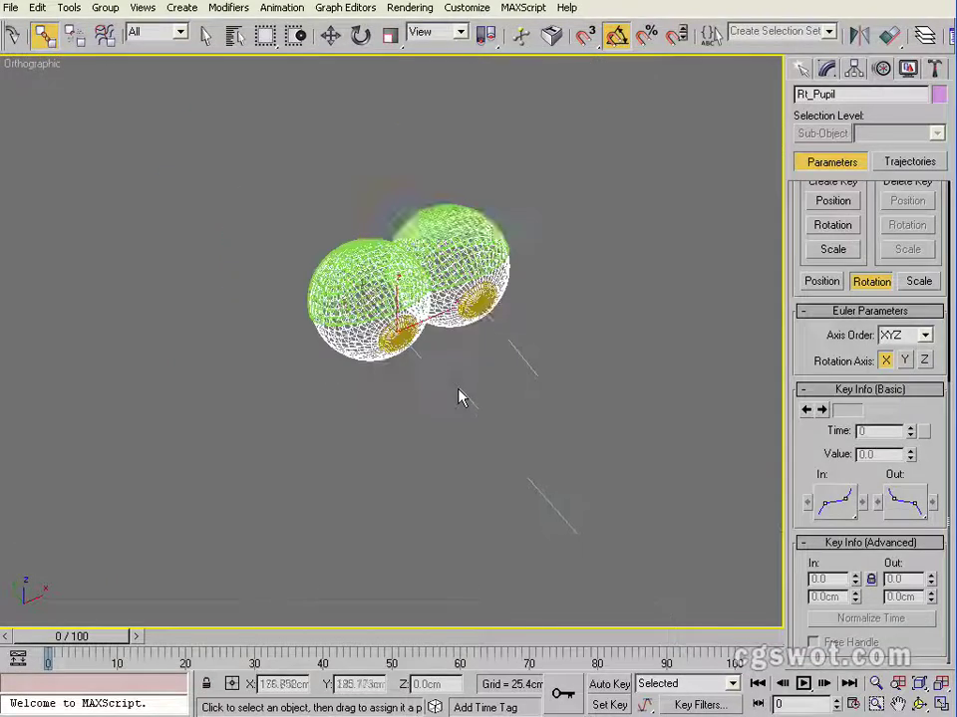
middle_click_drag(461, 397, 329, 292)
mouse_move(429, 326)
middle_mouse_down("alt")
mouse_move(385, 260)
mouse_move(406, 261)
mouse_move(370, 196)
middle_mouse_up("alt")
key("F3")
right_click(370, 197)
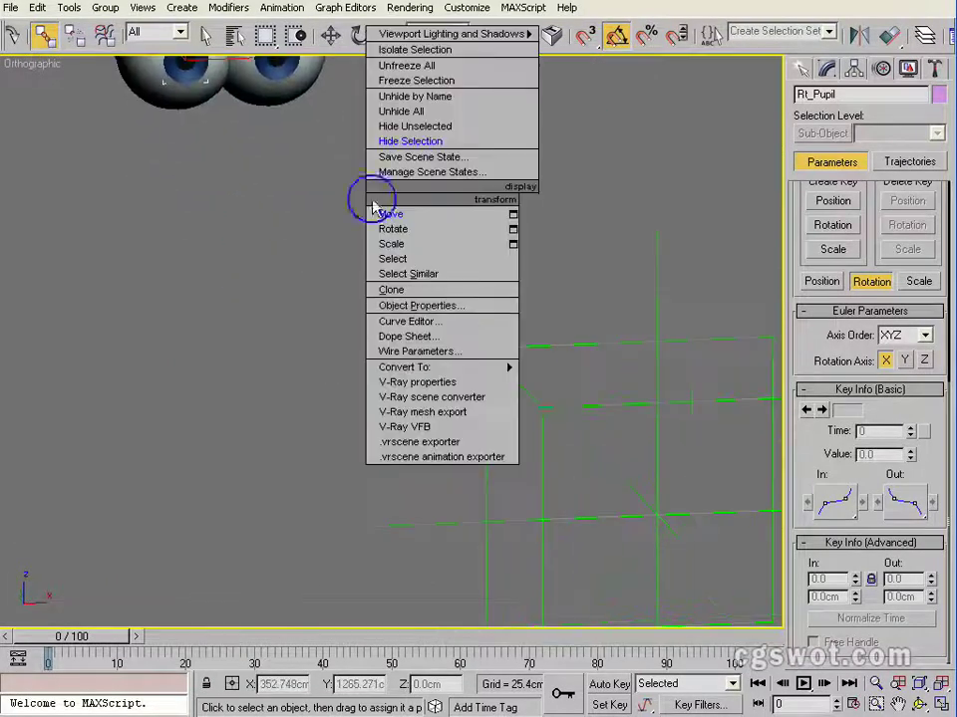
left_click(581, 405)
left_click(577, 400)
right_click(594, 419)
left_click(595, 419)
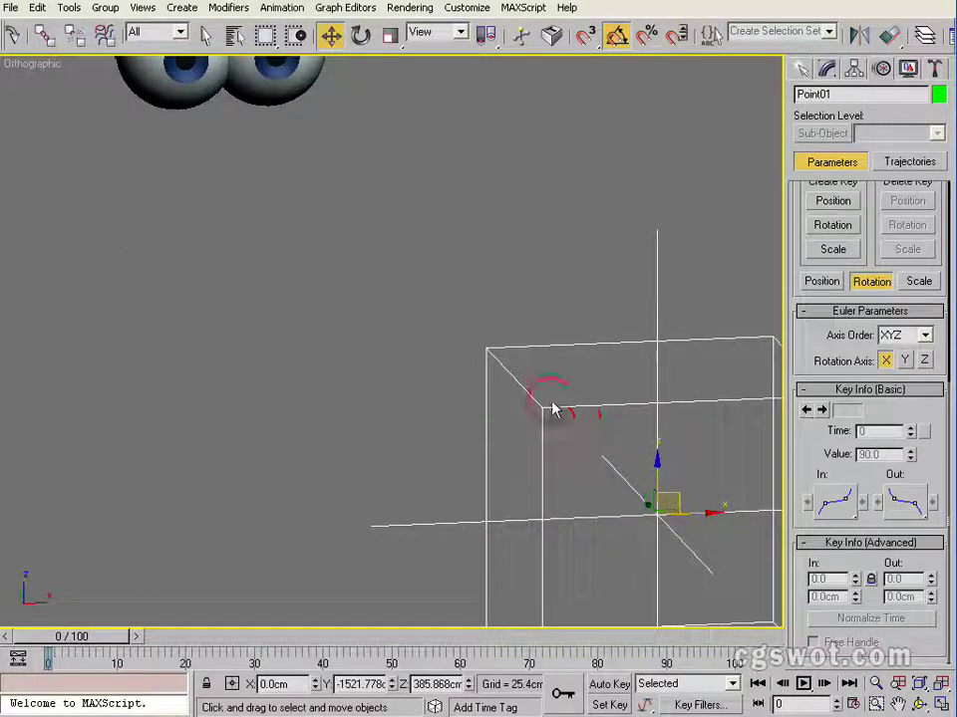
scroll(553, 403, "down", 2)
middle_click_drag(557, 407, 538, 400, "alt")
scroll(538, 400, "up", 1)
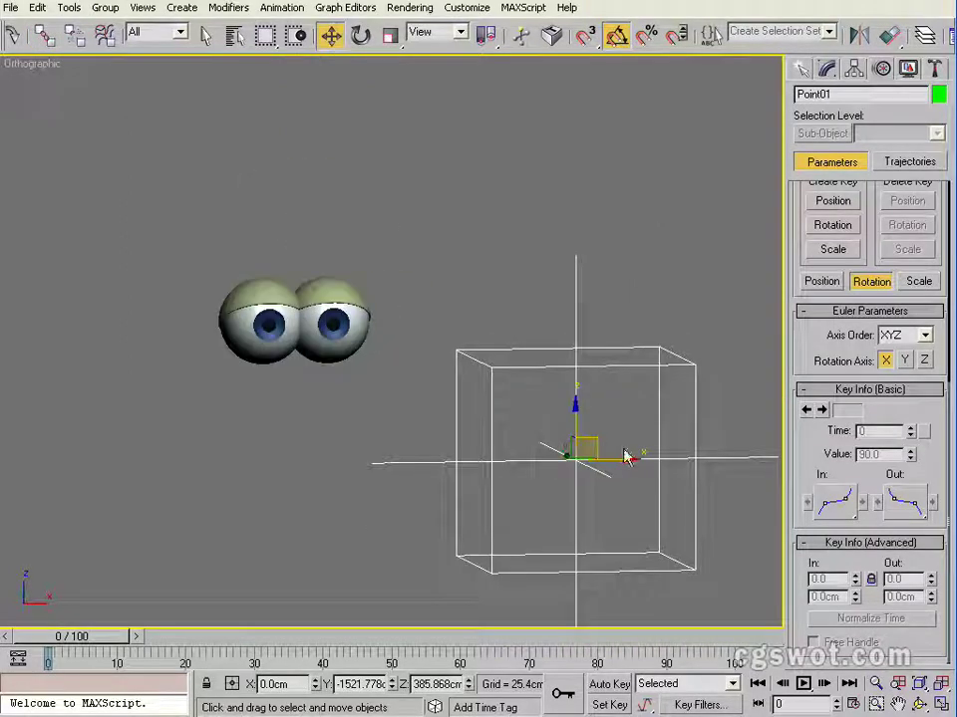
left_click_drag(602, 444, 577, 453)
Step: Show edged faces on the eyes and link Lft_Cornea to its parent Lft_EyeBall
scroll(344, 334, "up", 4)
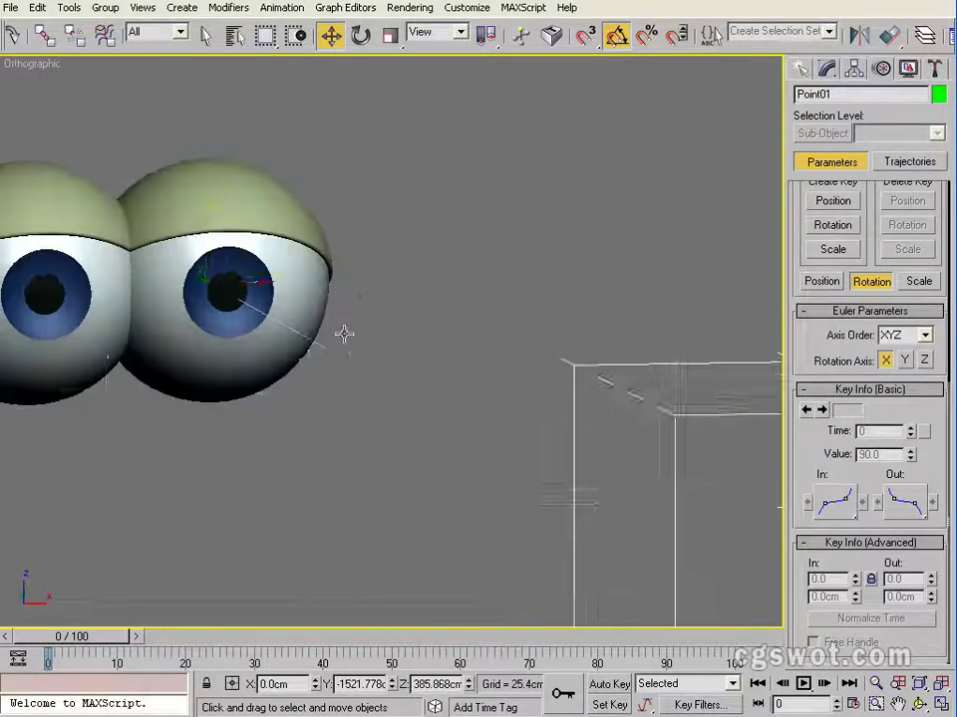
left_click(280, 311)
middle_click_drag(506, 382, 416, 490, "alt")
scroll(130, 364, "up", 3)
scroll(129, 365, "up", 2)
middle_click_drag(147, 384, 706, 362)
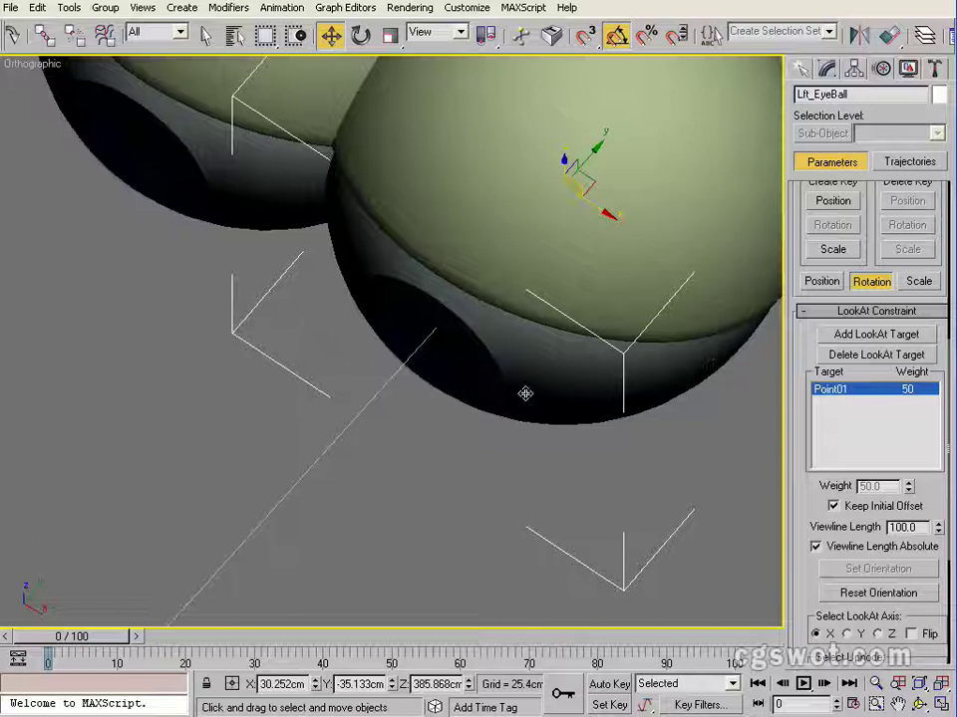
key("F4")
middle_click_drag(547, 413, 537, 400, "alt")
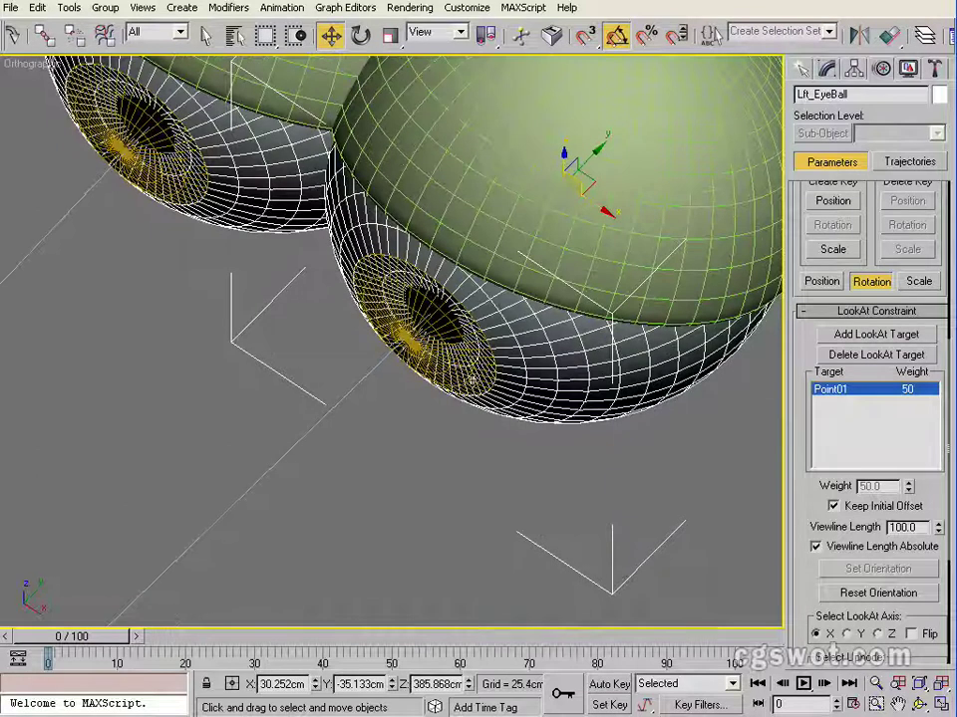
left_click(471, 378)
left_click(471, 380)
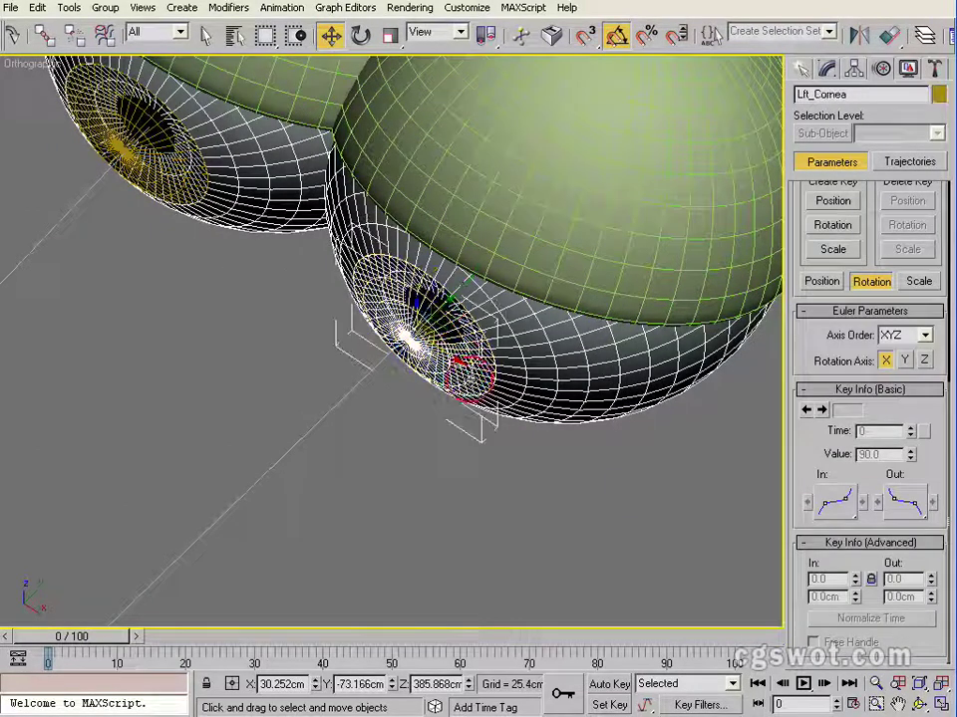
left_click(45, 37)
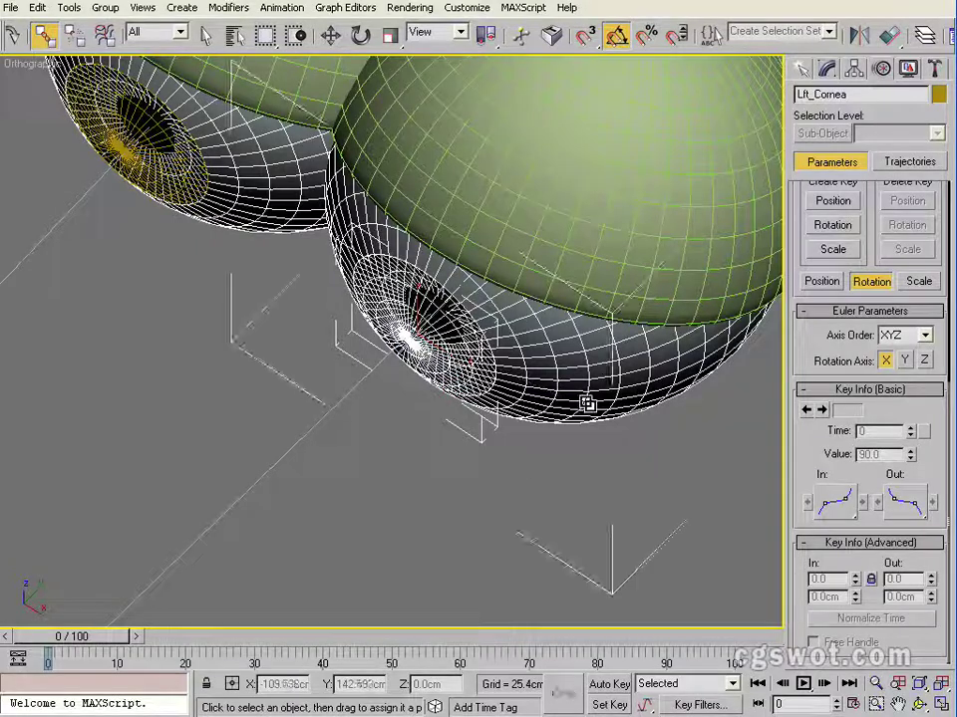
scroll(482, 357, "up", 3)
scroll(478, 364, "up", 3)
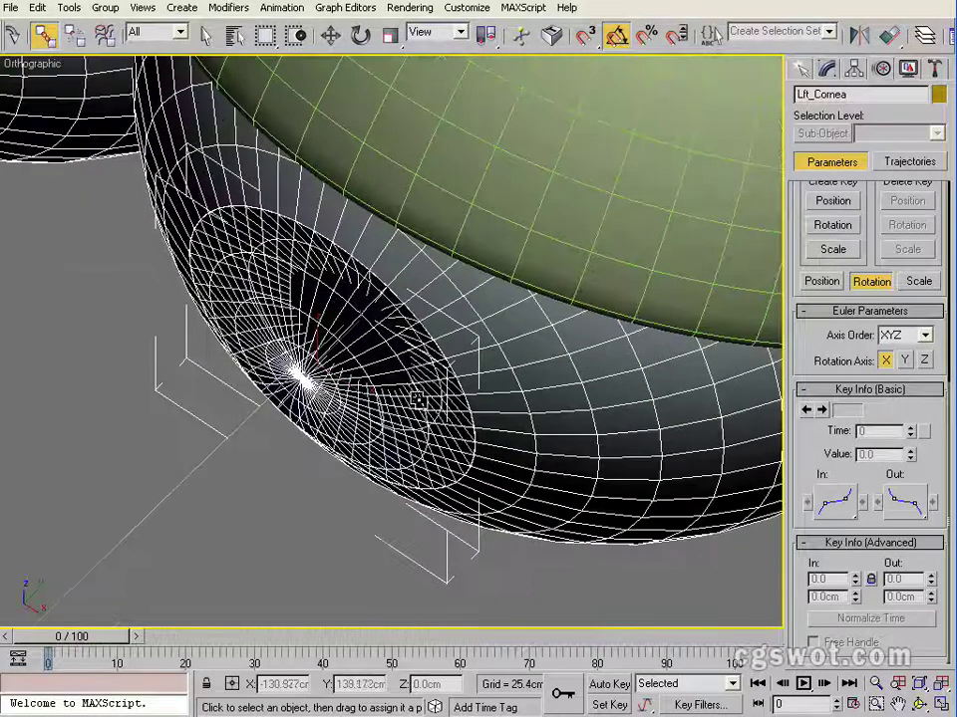
Step: Link Lft_Pupil to Lft_EyeBall in wireframe display
key("F3")
left_click(475, 361)
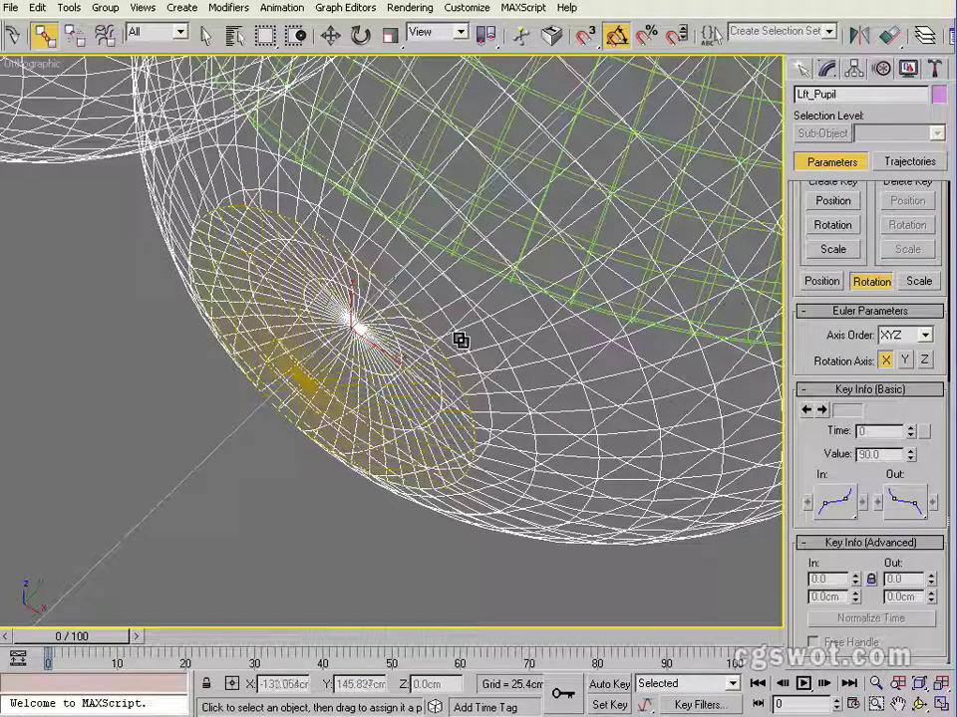
key("F3")
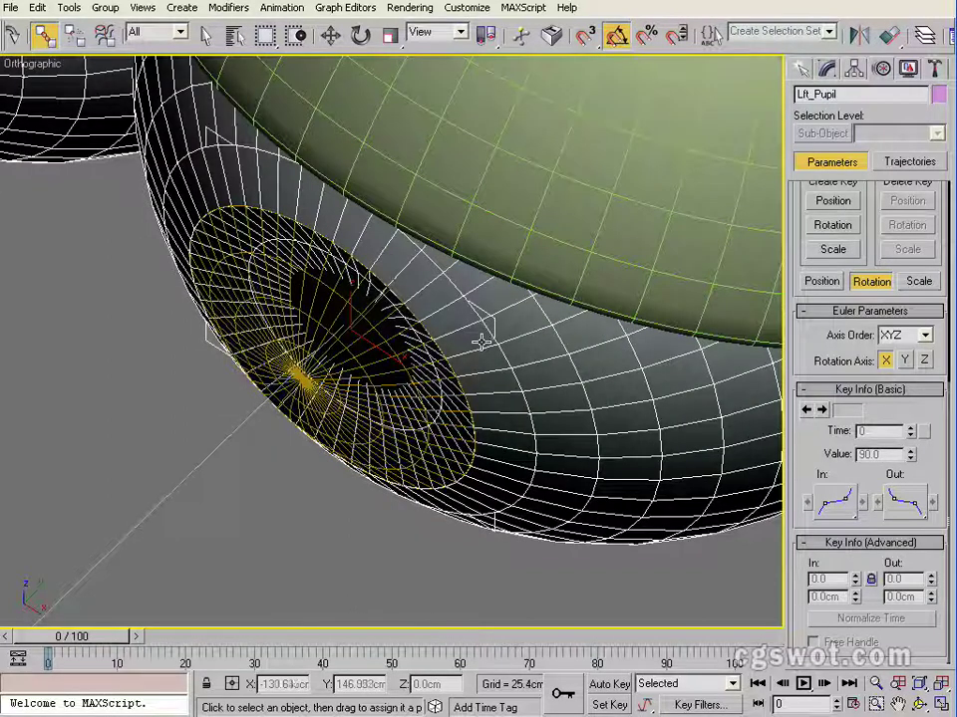
key("F3")
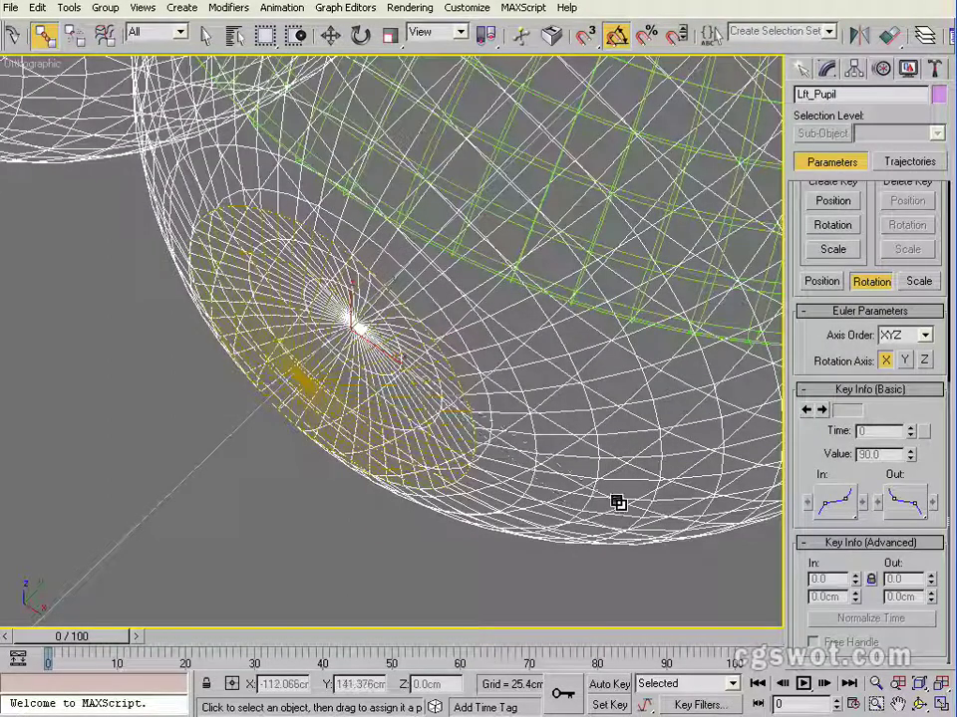
left_click_drag(617, 500, 616, 499)
Step: Switch to the front view with shaded display and activate the Move tool
scroll(424, 431, "down", 10)
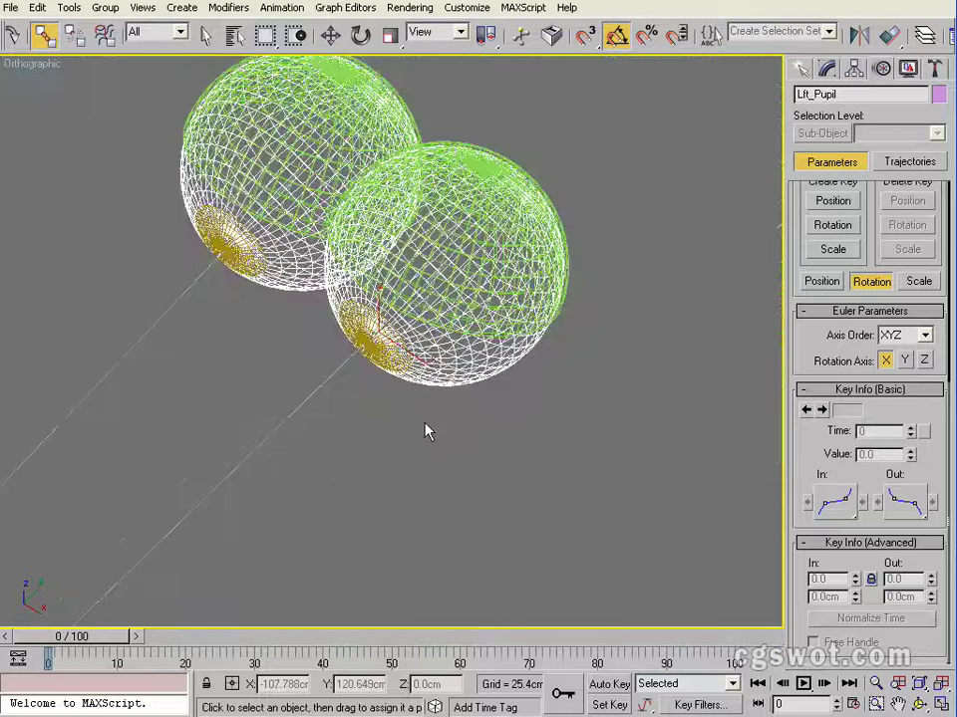
scroll(397, 393, "down", 5)
middle_click_drag(398, 393, 400, 267)
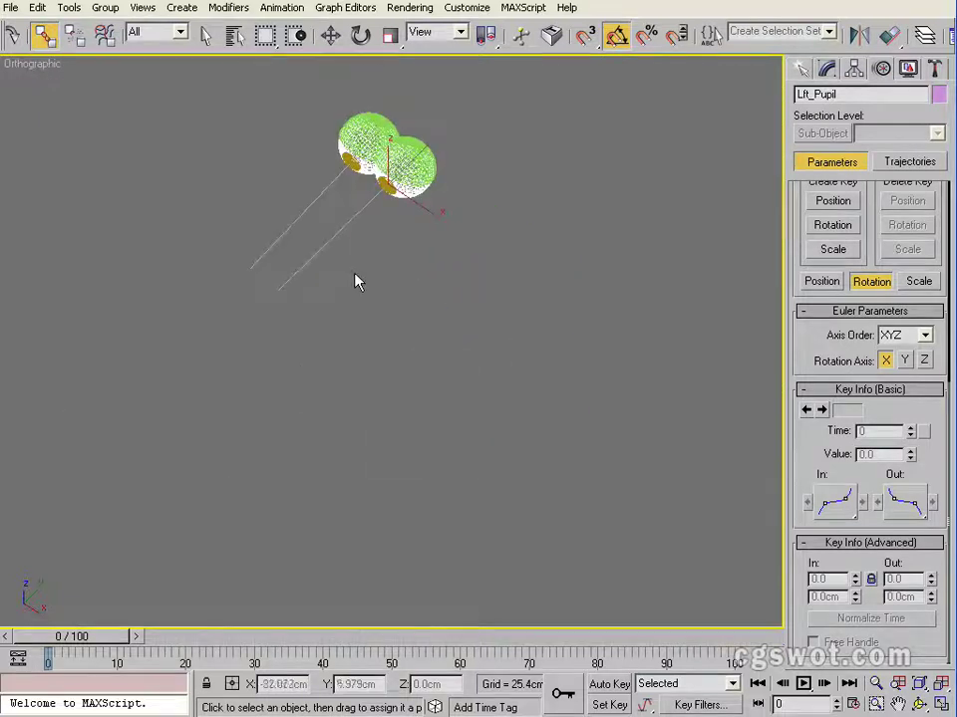
key("f")
scroll(357, 169, "up", 5)
middle_click_drag(357, 169, 457, 520)
middle_click_drag(627, 198, 551, 391)
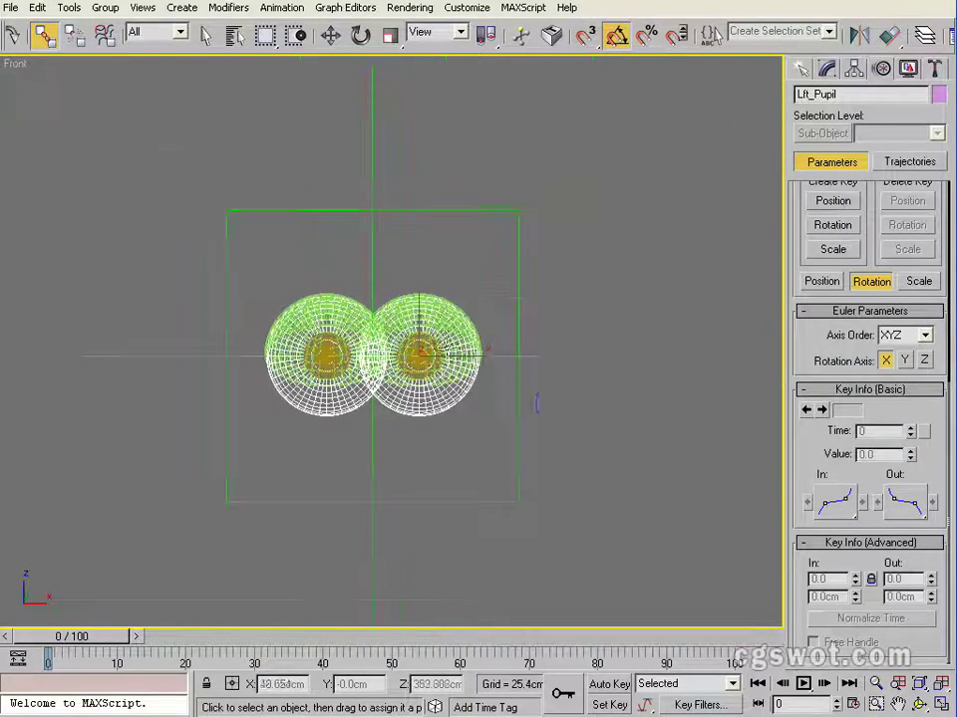
right_click(551, 390)
left_click(572, 413)
scroll(354, 284, "up", 5)
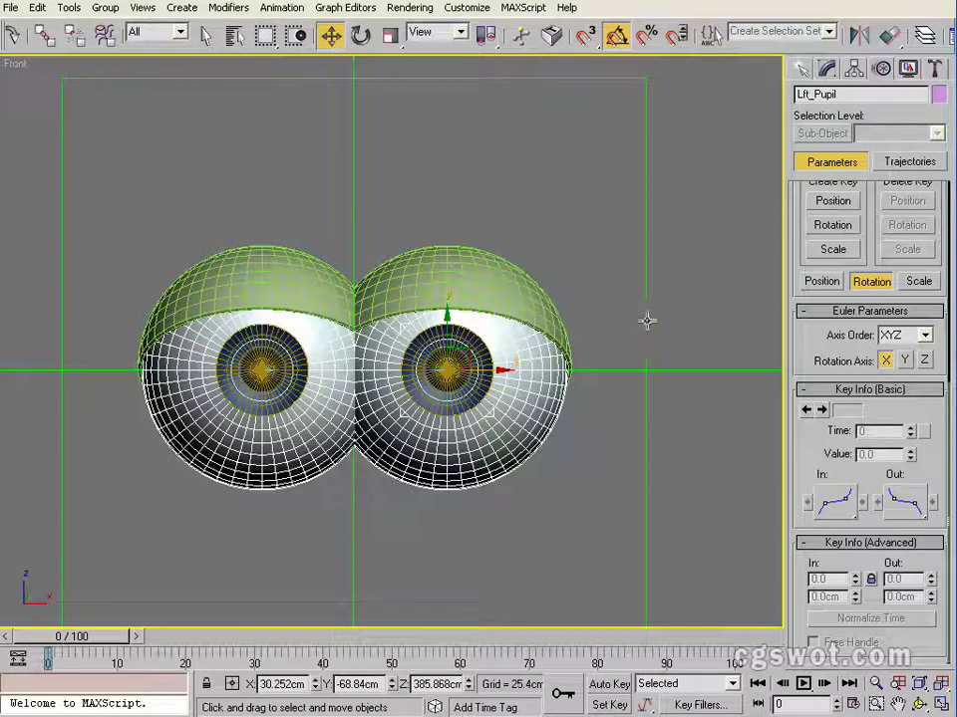
Step: Hide the edged faces, select Point01 and try moving it in the XZ plane to test both eyes
left_click(443, 376)
left_click_drag(380, 351, 349, 538)
right_click(349, 538)
scroll(269, 432, "down", 3)
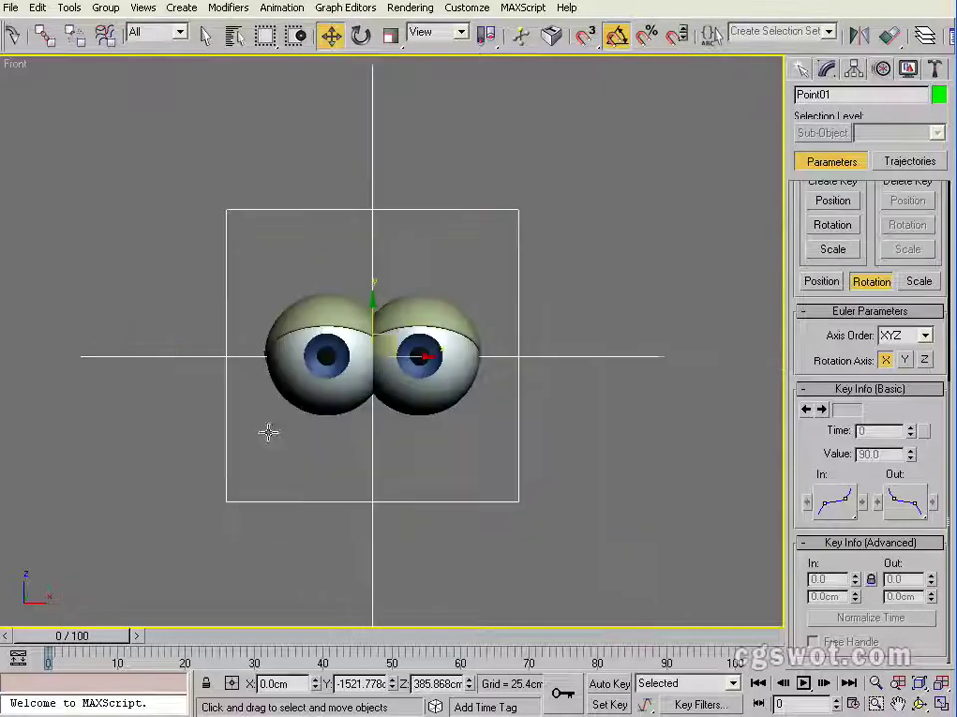
left_click_drag(389, 336, 824, 168)
right_click(817, 174)
Step: Try moving Point01 again in the front view to check that both pupils and corneas follow it
scroll(489, 331, "down", 6)
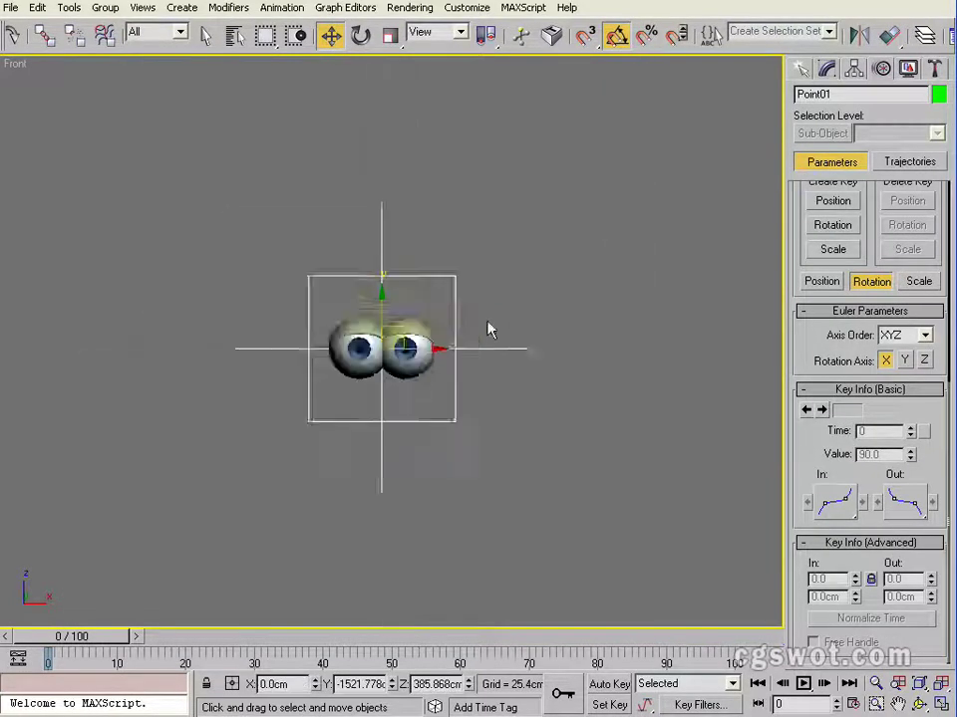
left_click_drag(400, 322, 404, 397)
right_click(404, 398)
scroll(399, 354, "up", 3)
scroll(402, 355, "up", 2)
middle_click_drag(402, 355, 434, 356)
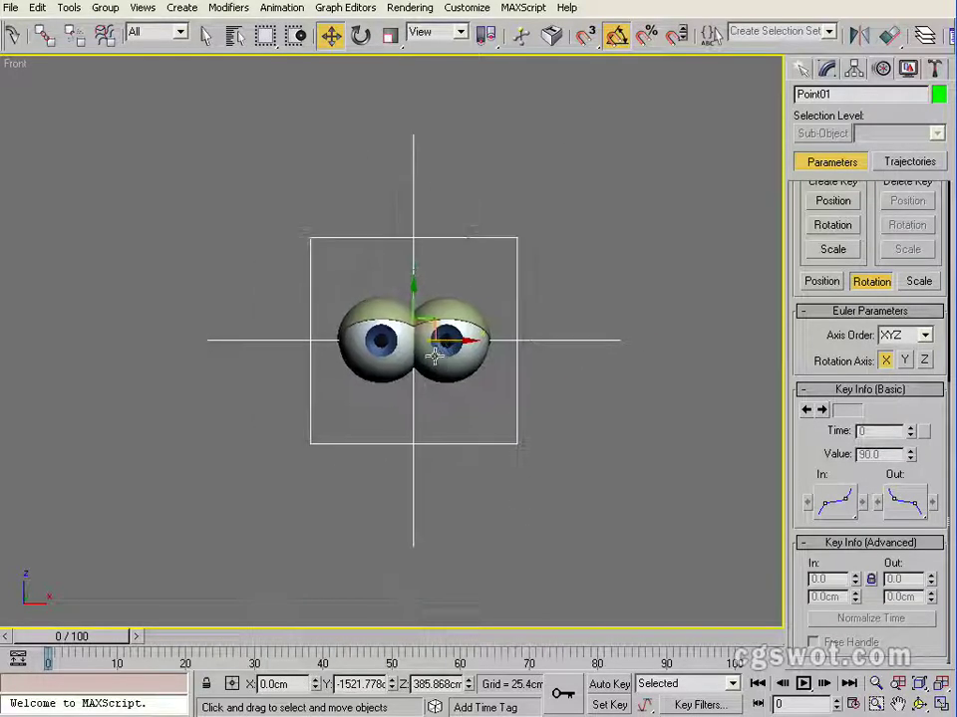
scroll(439, 340, "down", 3)
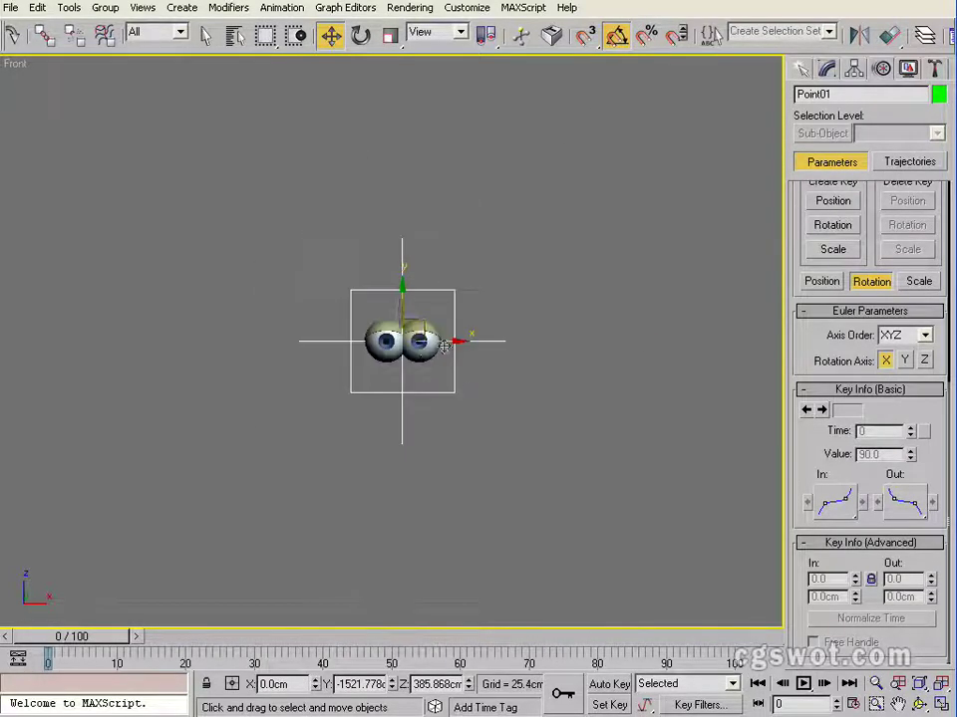
left_click_drag(419, 333, 439, 343)
right_click(439, 343)
scroll(437, 340, "up", 5)
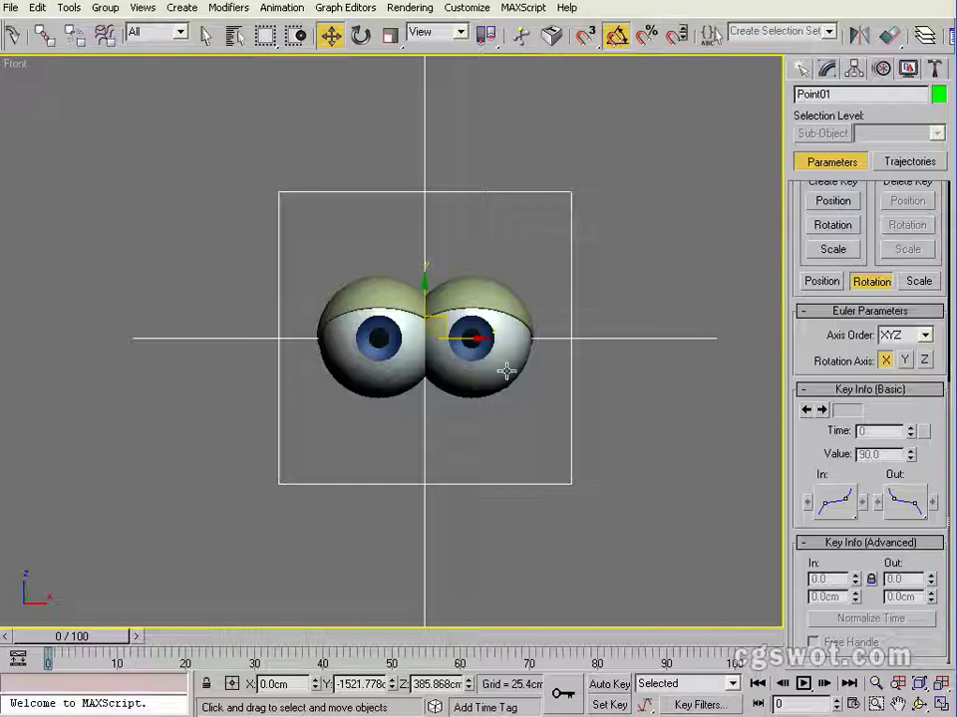
scroll(509, 368, "down", 3)
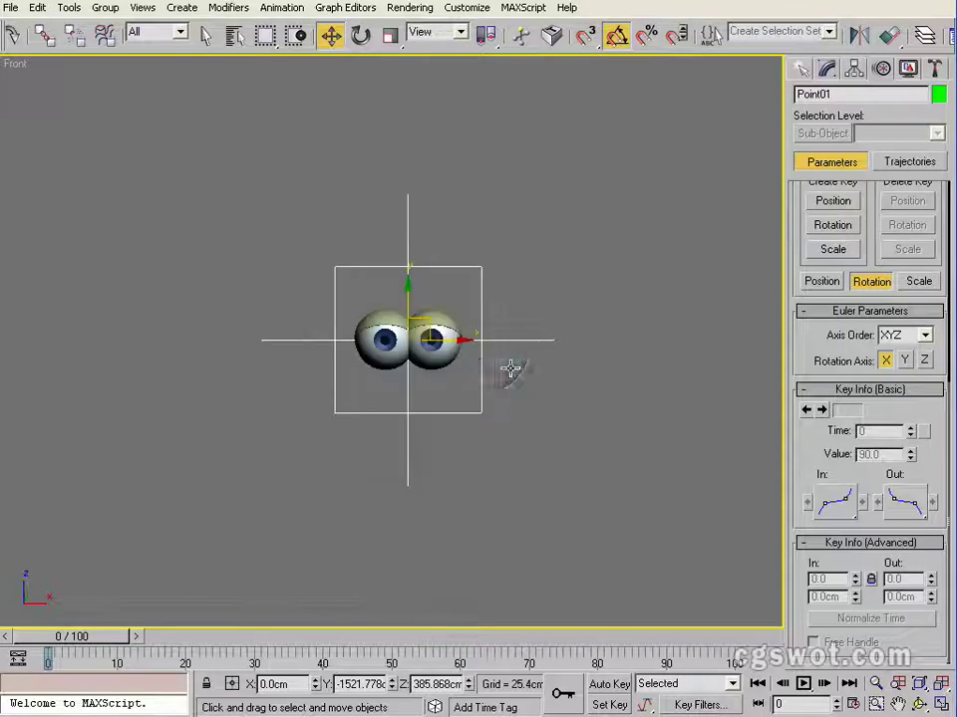
scroll(487, 379, "up", 3)
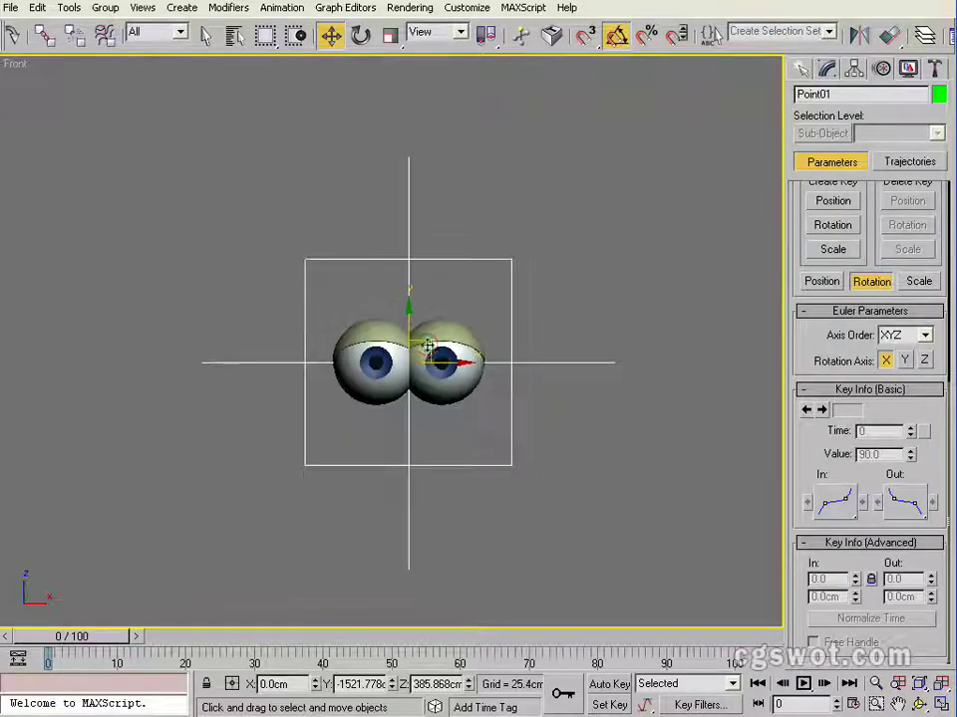
mouse_move(427, 347)
left_mouse_down()
mouse_move(241, 501)
mouse_move(39, 697)
mouse_move(380, 444)
mouse_move(403, 385)
mouse_move(819, 590)
mouse_move(423, 284)
mouse_move(427, 346)
left_mouse_up()
scroll(444, 331, "up", 2)
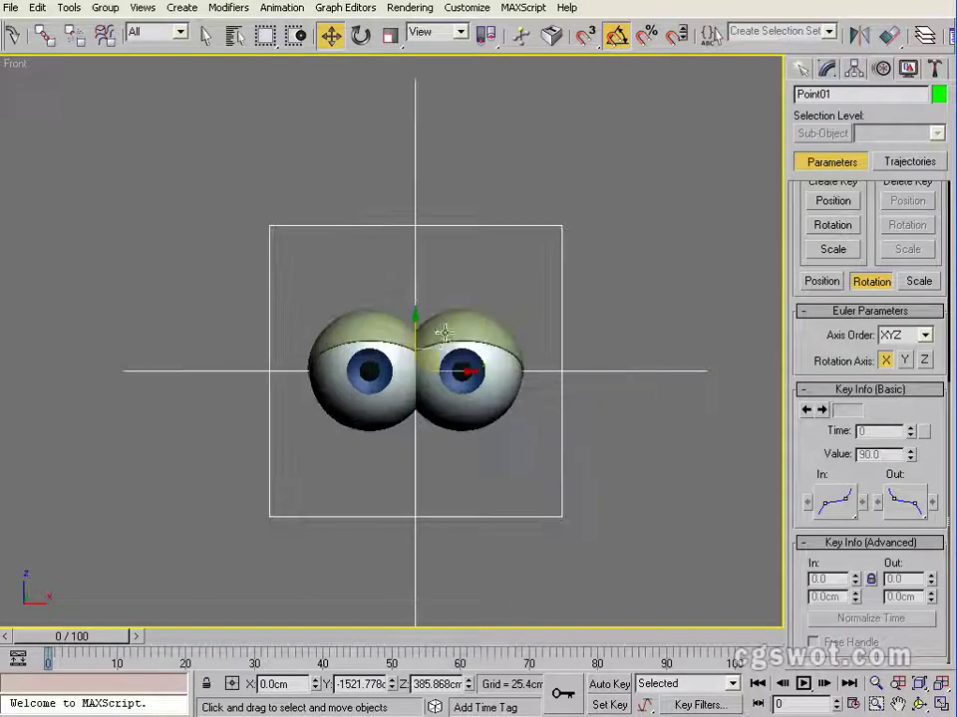
scroll(434, 344, "up", 3)
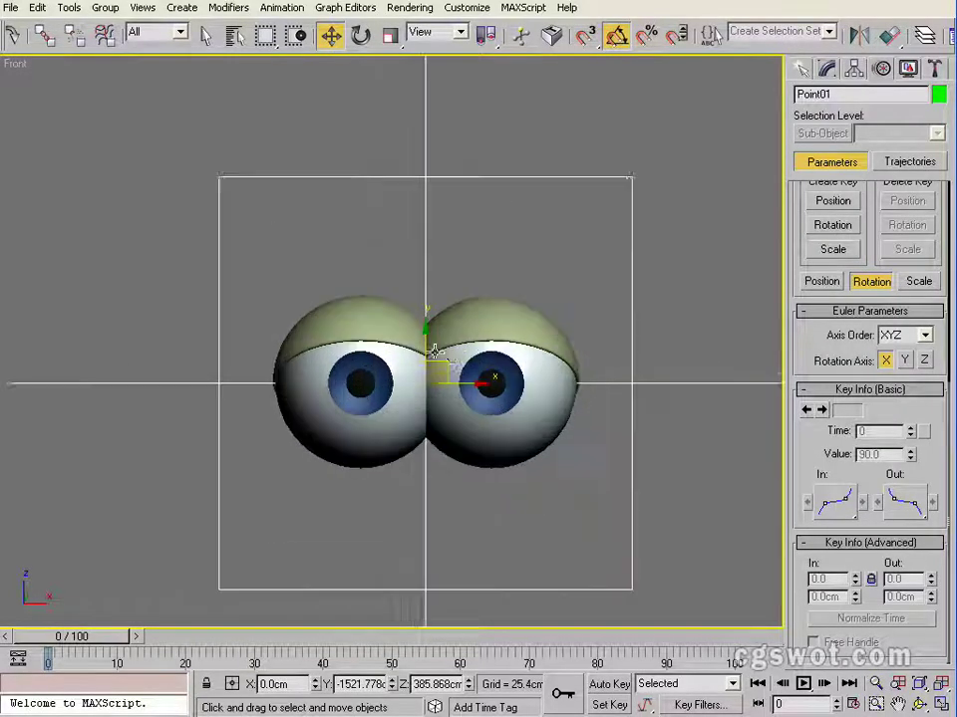
scroll(428, 352, "down", 3)
mouse_move(435, 344)
middle_mouse_down()
mouse_move(434, 331)
mouse_move(425, 349)
middle_mouse_up()
middle_click_drag(493, 278, 426, 303)
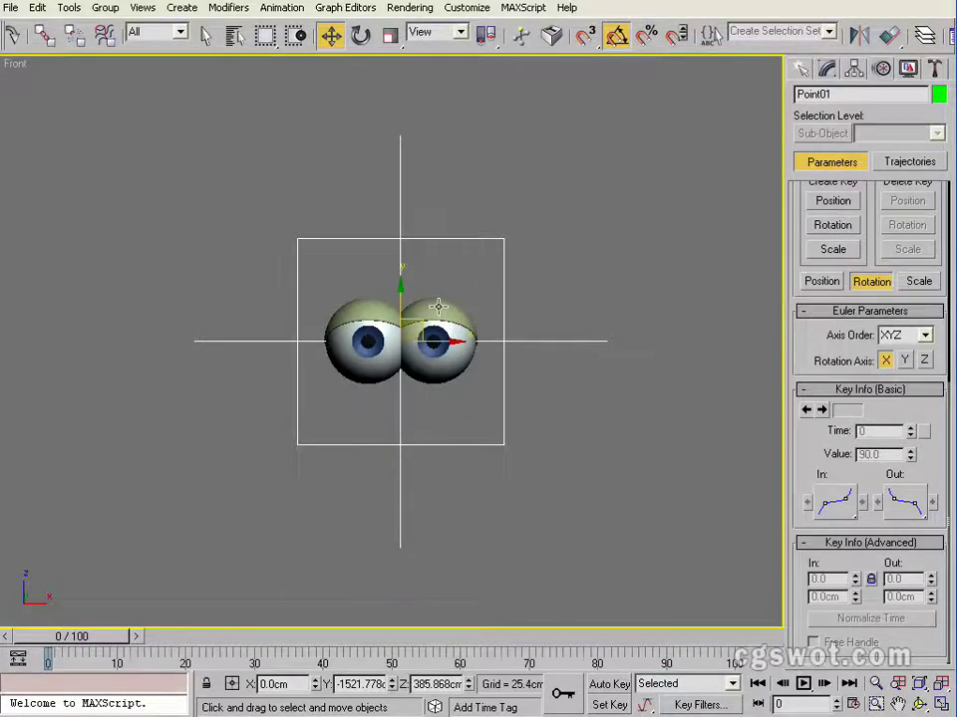
Step: Select Lft_EyeLid and try rotating it about the X axis to test opening and closing the lid
left_click(435, 305)
right_click(434, 305)
left_click(478, 339)
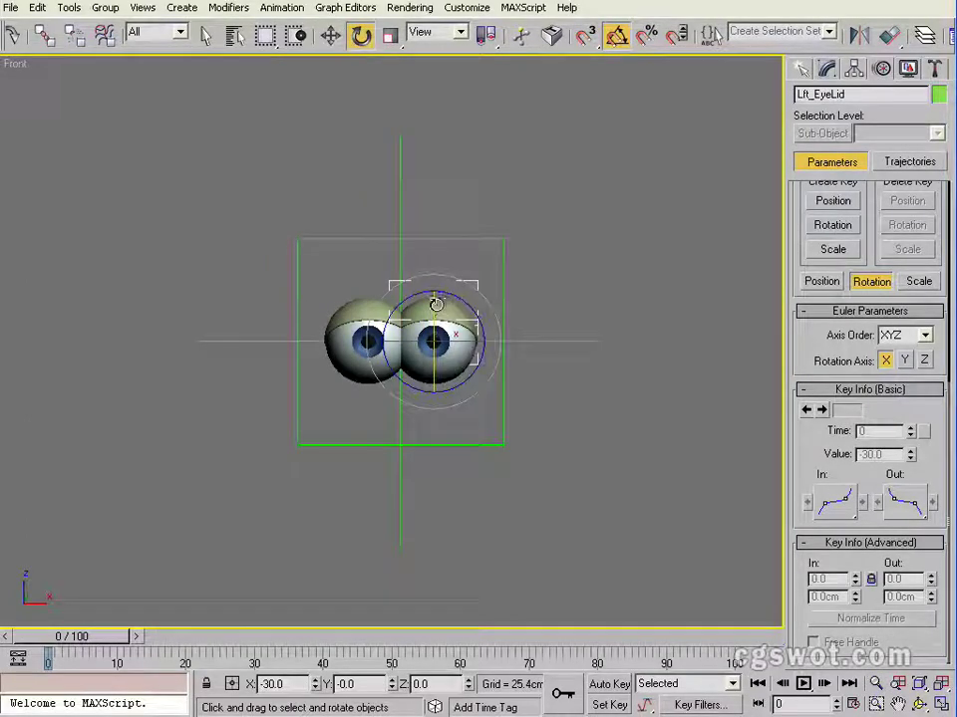
left_click_drag(435, 304, 491, 278)
right_click(417, 314)
right_click(483, 349)
Step: Reselect Point01 and try moving it in the XZ plane to compare the eyeball motion with the eyelids
left_click(497, 241)
right_click(495, 239)
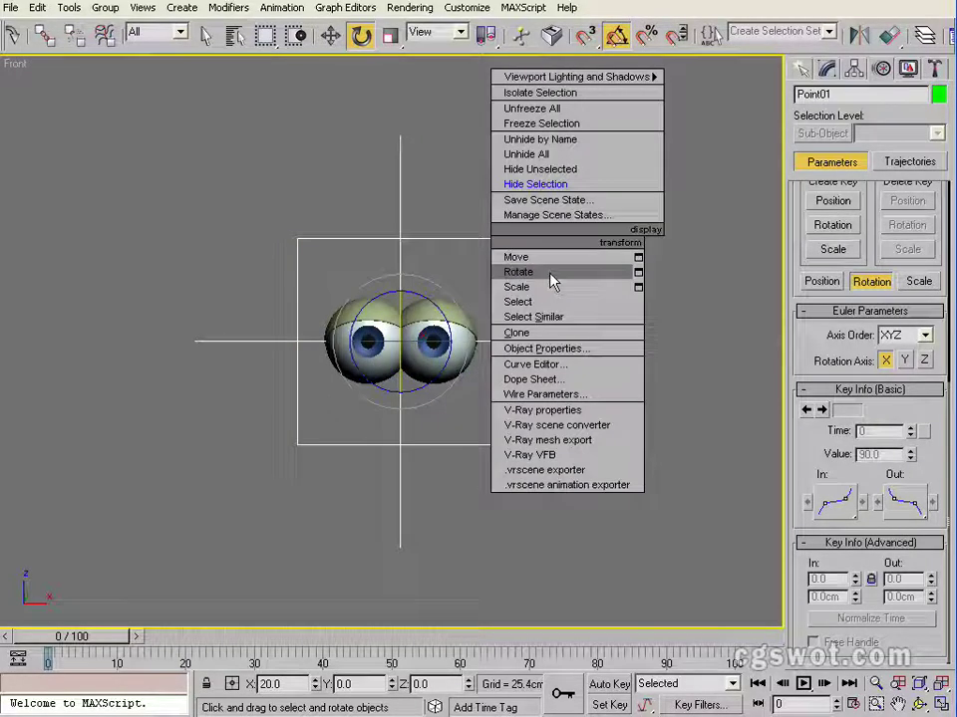
left_click(528, 258)
mouse_move(419, 325)
left_mouse_down()
mouse_move(548, 304)
mouse_move(325, 249)
mouse_move(510, 409)
mouse_move(427, 332)
left_mouse_up()
right_click(427, 332)
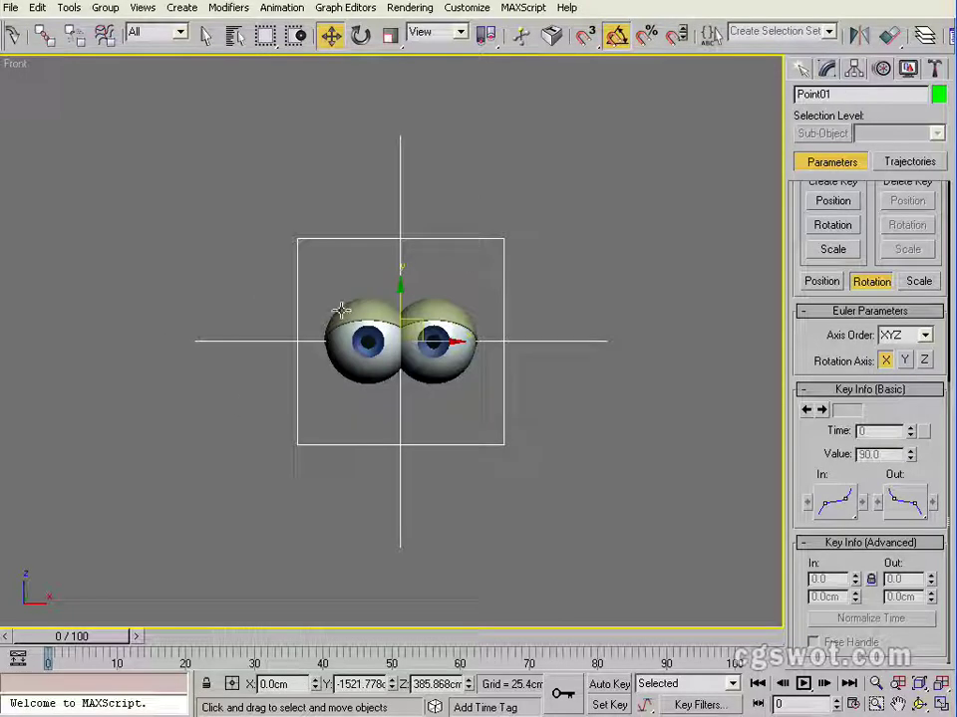
Step: Rename the Point01 helper to EyeControls
middle_click_drag(335, 310, 413, 310, "alt")
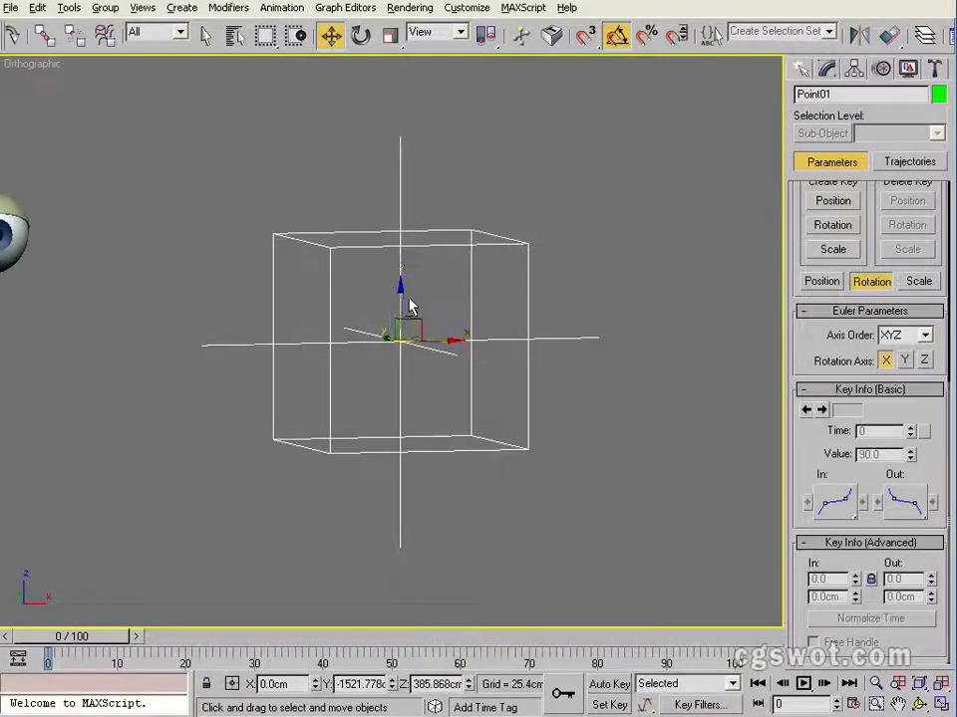
left_click(813, 94)
type("EyeControls")
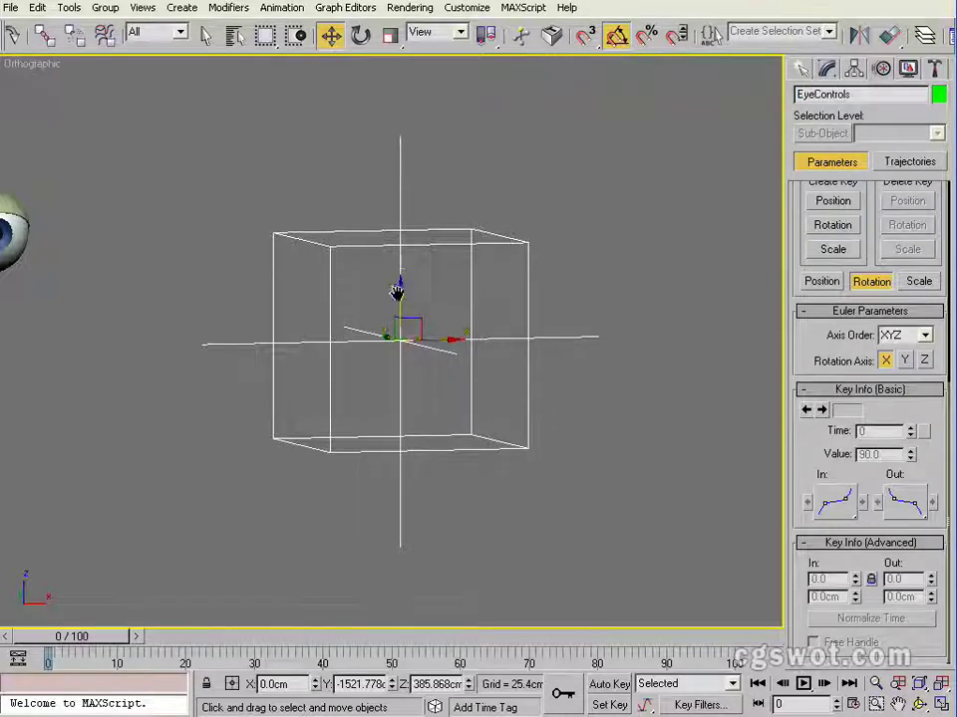
Step: Select Rt_EyeLid, try rotating it about its X axis, and undo the rotation
scroll(397, 289, "down", 2)
middle_click_drag(395, 293, 489, 333)
scroll(488, 325, "up", 1)
middle_click_drag(568, 350, 533, 311)
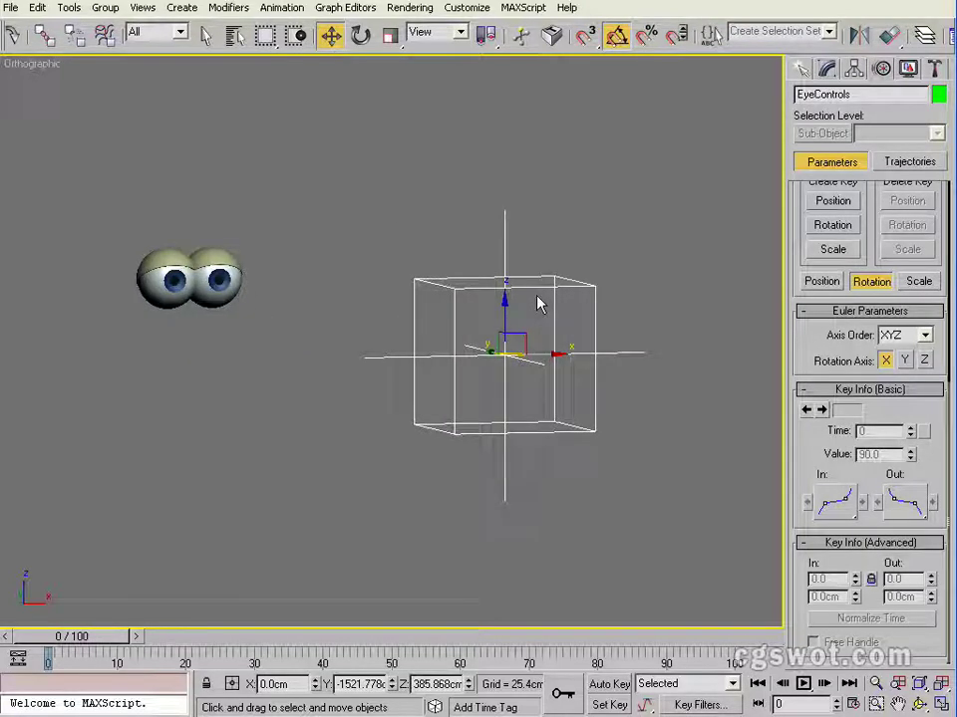
left_click(165, 253)
right_click(180, 246)
left_click(231, 283)
mouse_move(177, 257)
left_mouse_down()
mouse_move(204, 341)
mouse_move(172, 248)
left_mouse_up()
key("ctrl+z")
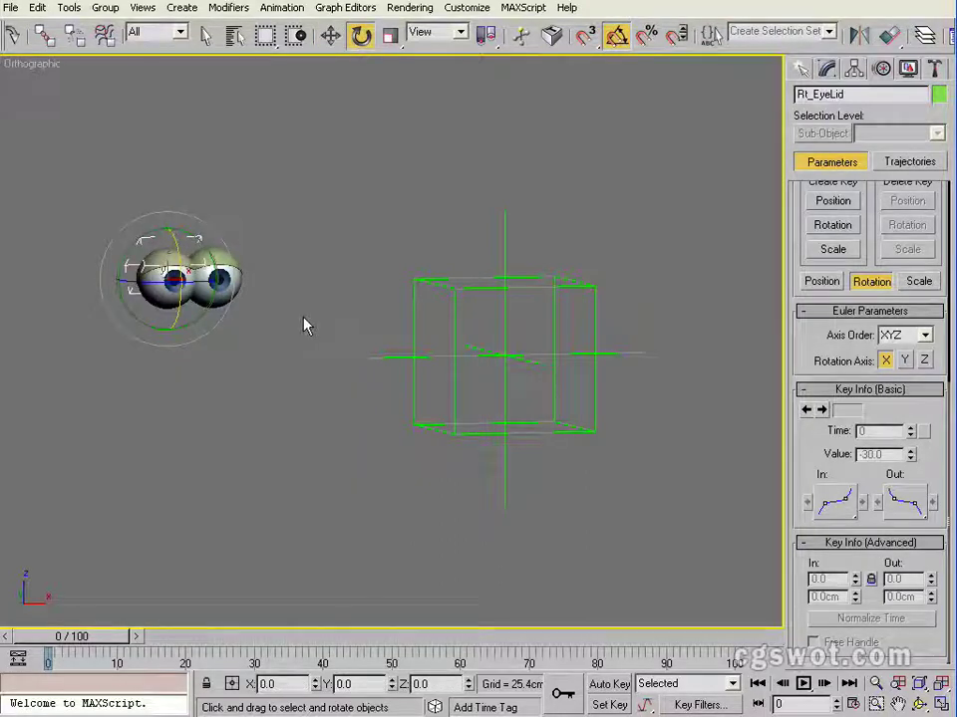